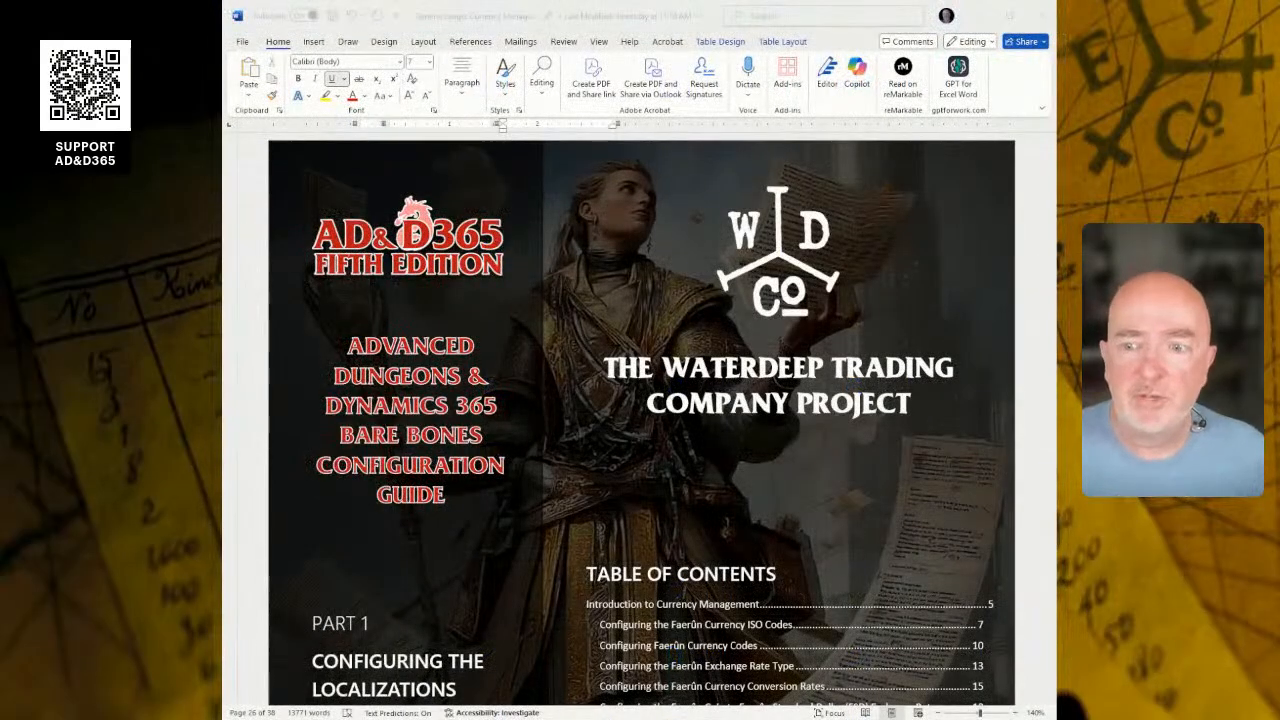
Step: Go from the table of contents to the Configuring Automatic Currency Exchange Rate Providers section and read its introduction
{"action": "scroll", "coordinate": [640, 420], "scroll_direction": "down", "scroll_amount": 2}
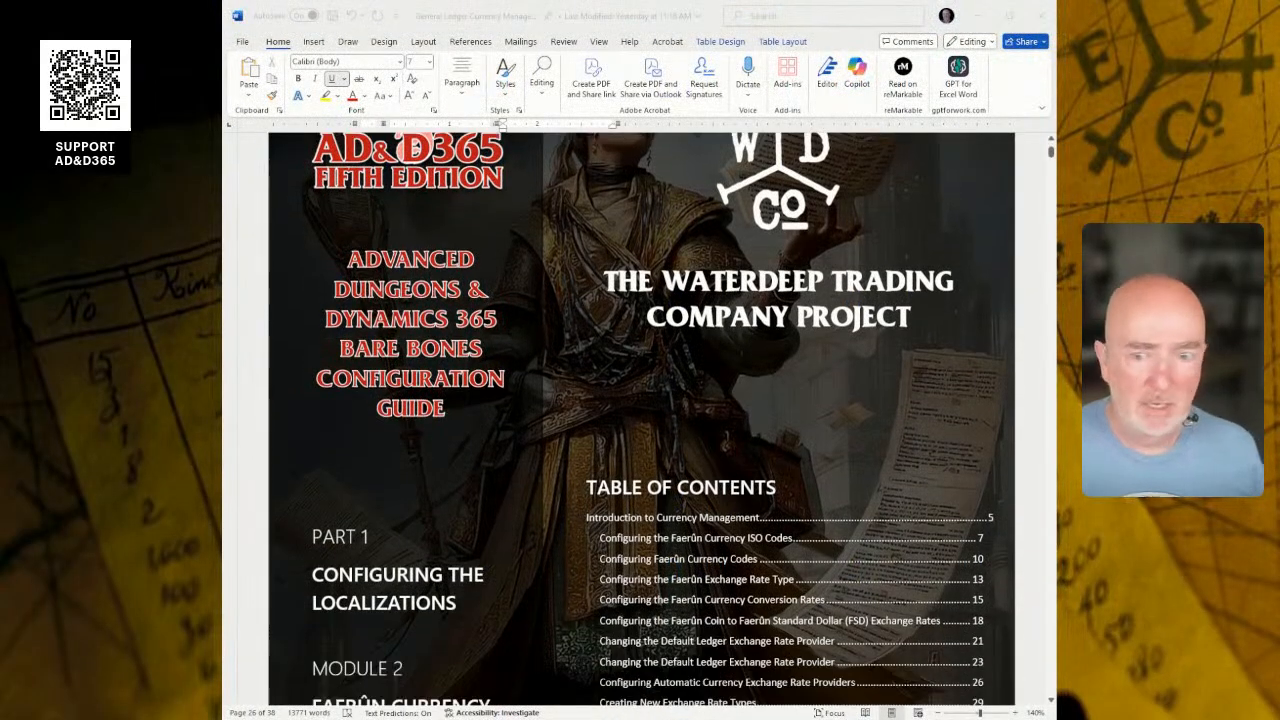
{"action": "scroll", "coordinate": [640, 420], "scroll_direction": "down", "scroll_amount": 2}
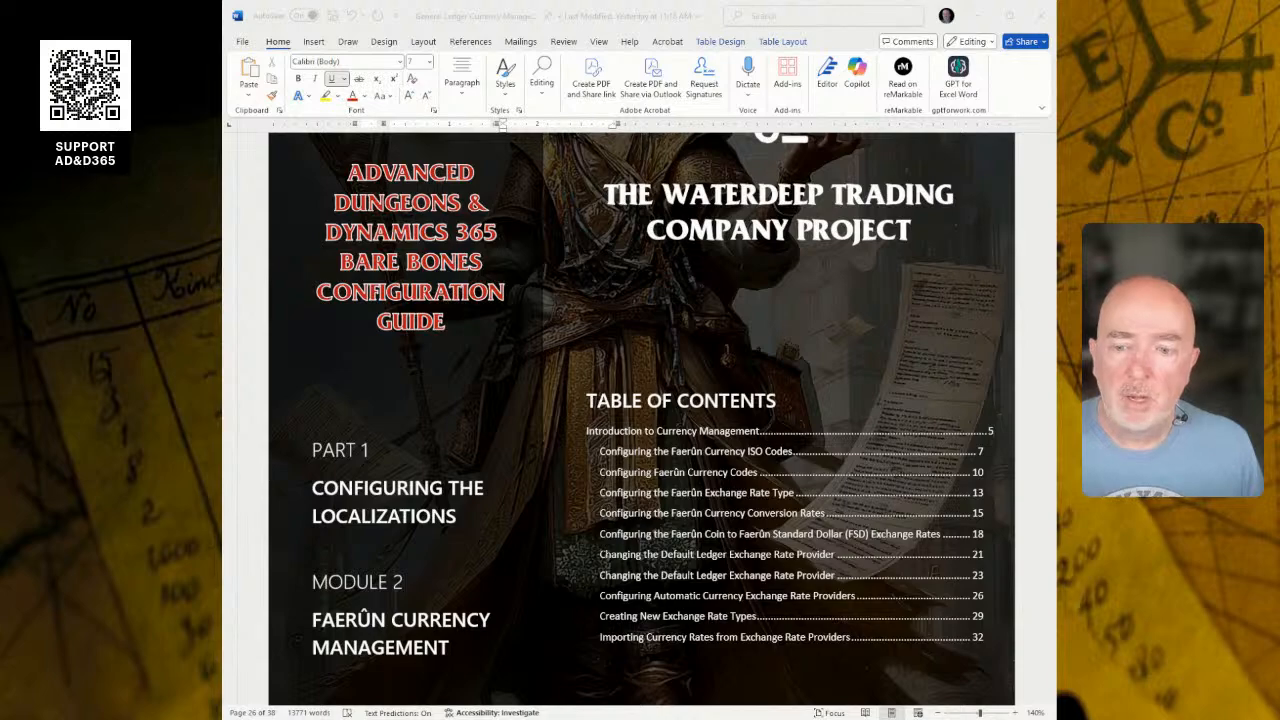
{"action": "left_click", "coordinate": [979, 598], "text": "ctrl"}
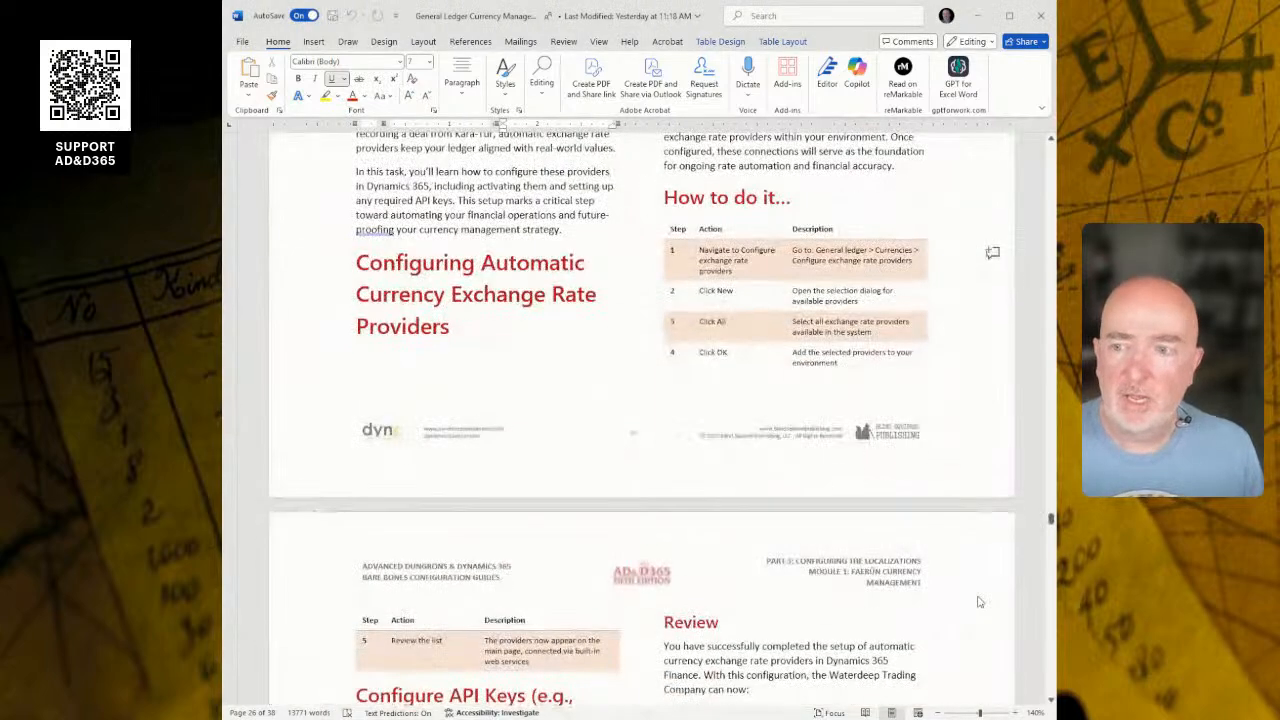
{"action": "scroll", "coordinate": [596, 291], "scroll_direction": "up", "scroll_amount": 8}
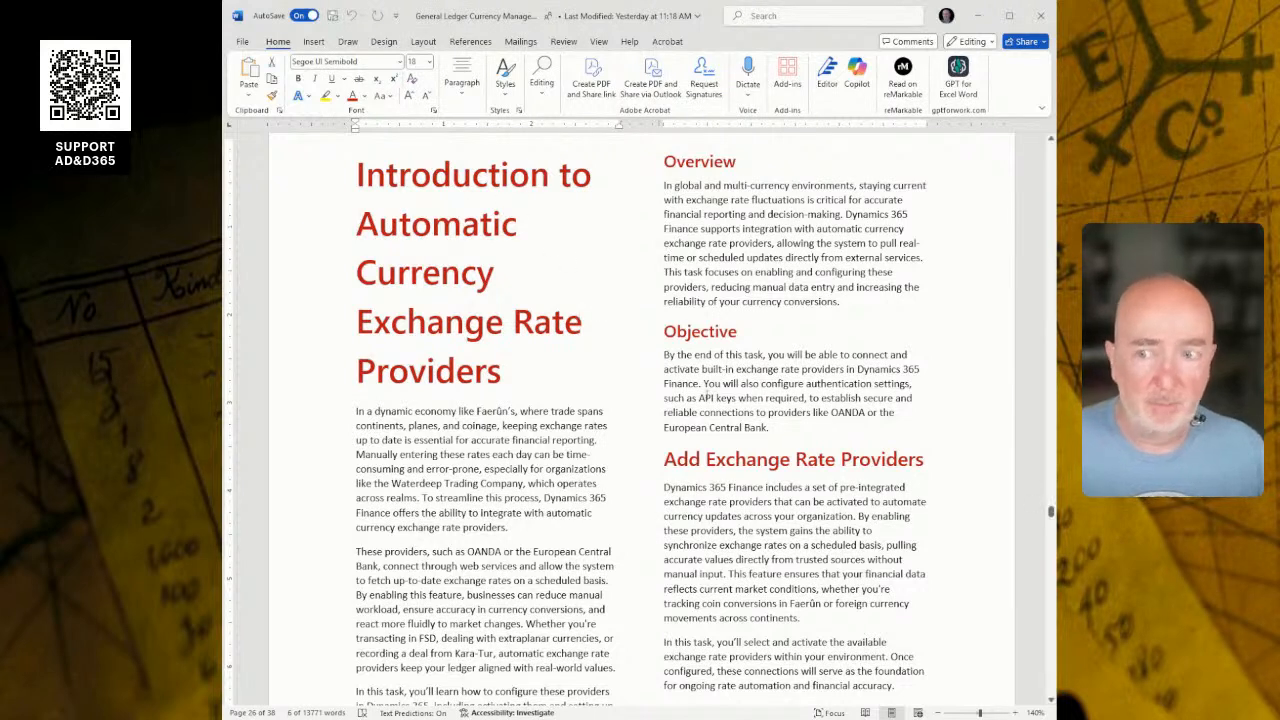
{"action": "scroll", "coordinate": [717, 385], "scroll_direction": "down", "scroll_amount": 1}
{"action": "scroll", "coordinate": [717, 385], "scroll_direction": "up", "scroll_amount": 1}
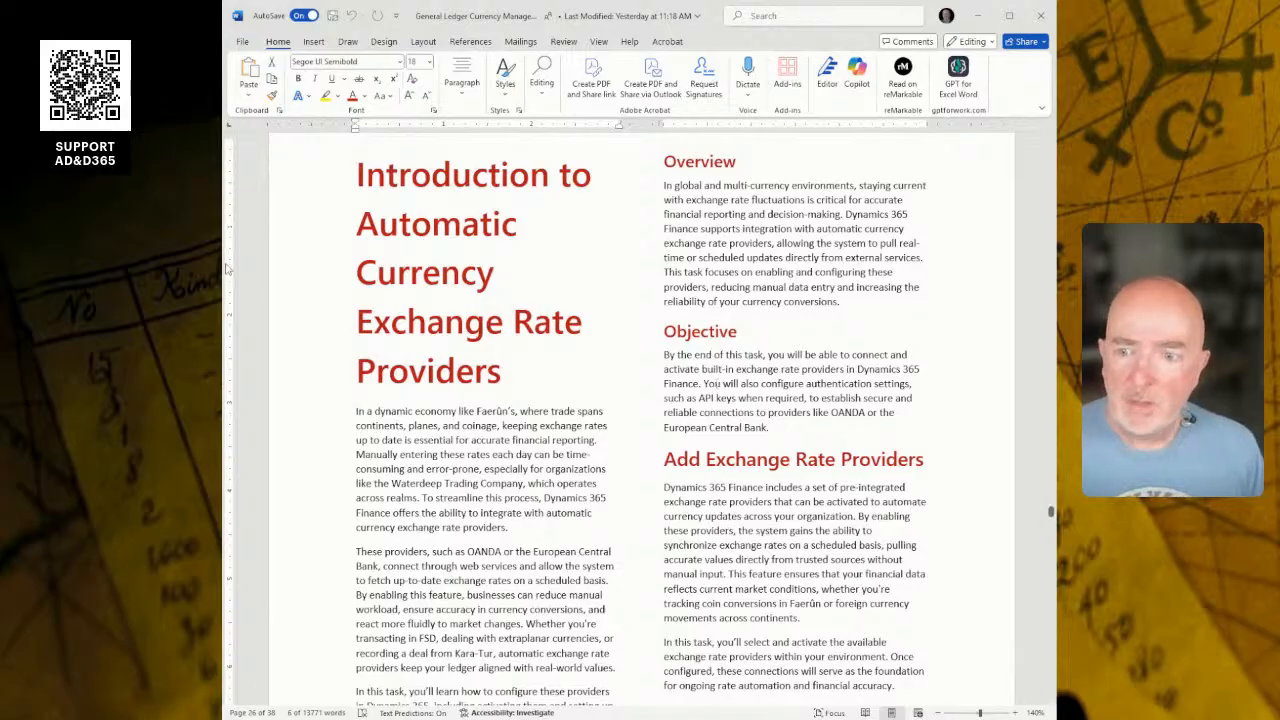
Step: Read the How to do it steps for adding exchange rate providers and the API key section that follows
{"action": "scroll", "coordinate": [588, 405], "scroll_direction": "down", "scroll_amount": 5}
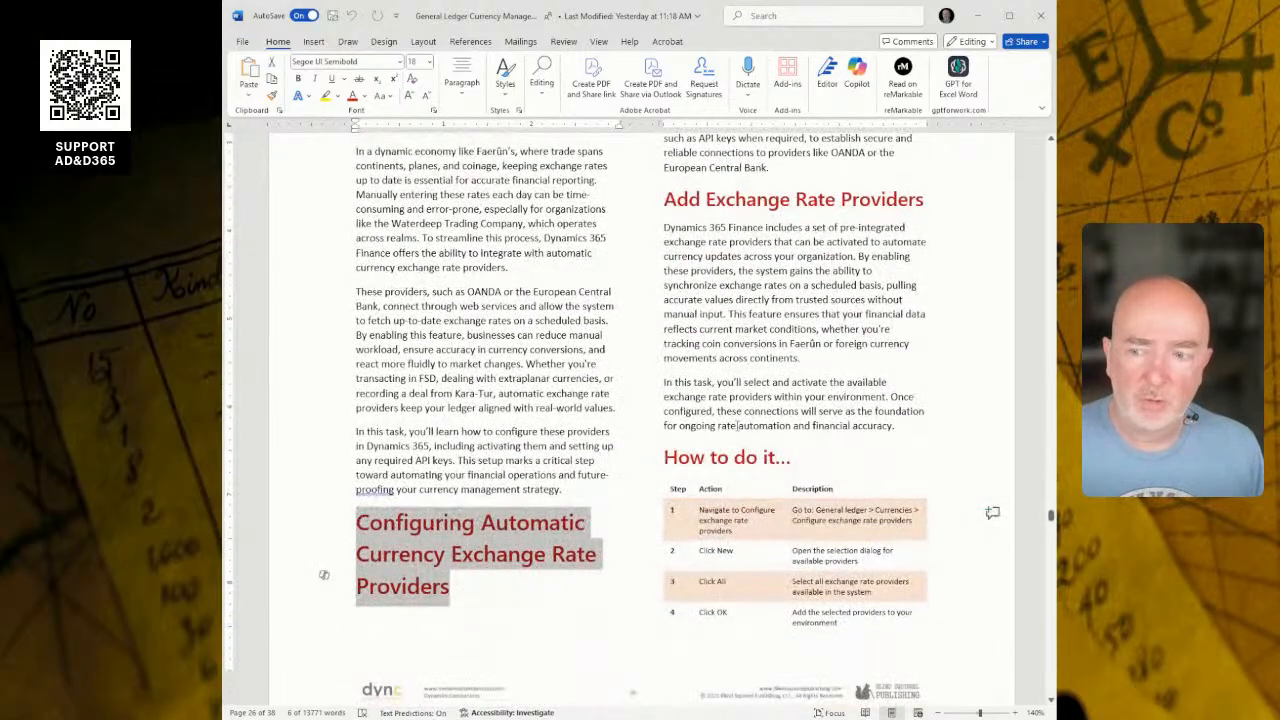
{"action": "left_click", "coordinate": [749, 416]}
{"action": "scroll", "coordinate": [794, 398], "scroll_direction": "down", "scroll_amount": 3}
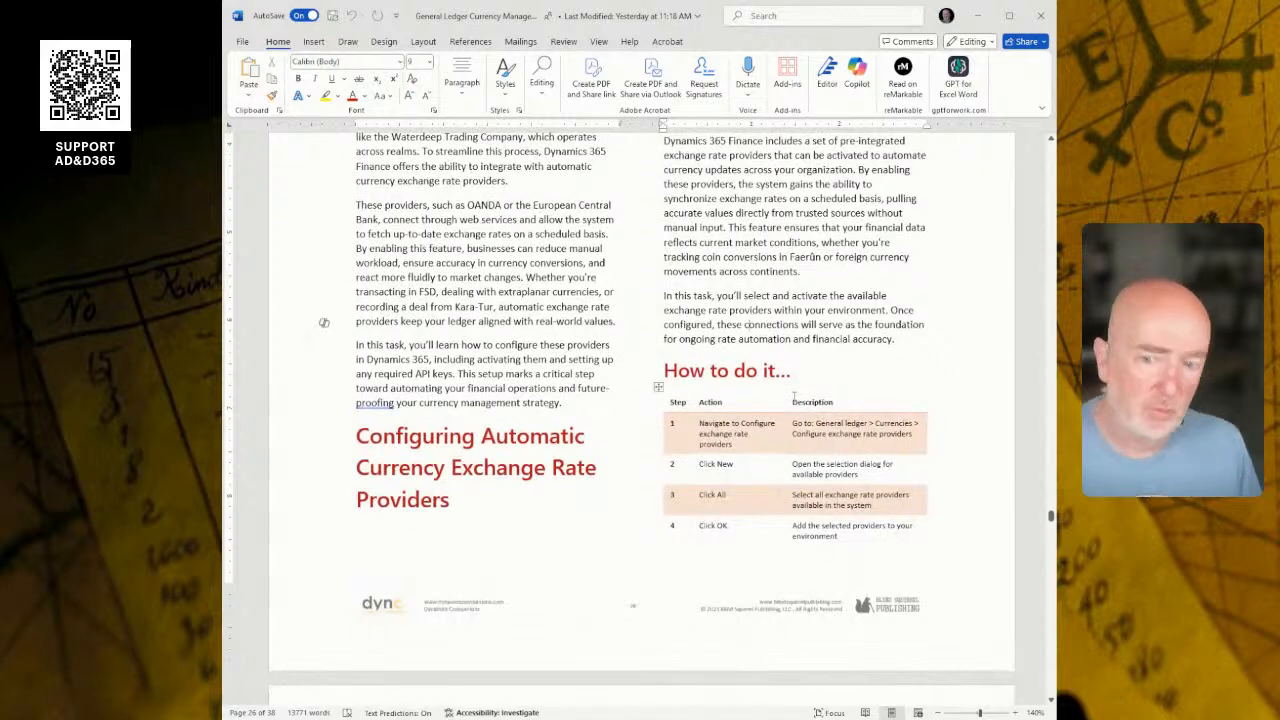
{"action": "scroll", "coordinate": [794, 396], "scroll_direction": "down", "scroll_amount": 4}
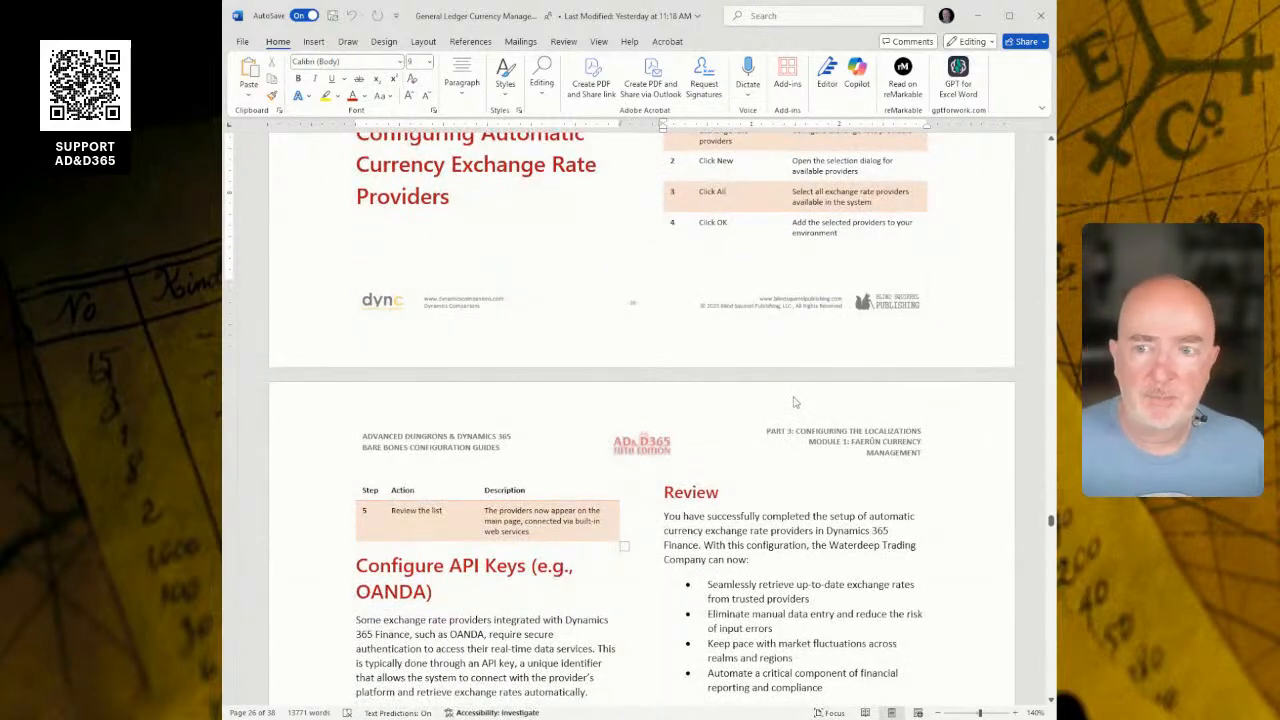
{"action": "scroll", "coordinate": [794, 402], "scroll_direction": "up", "scroll_amount": 1}
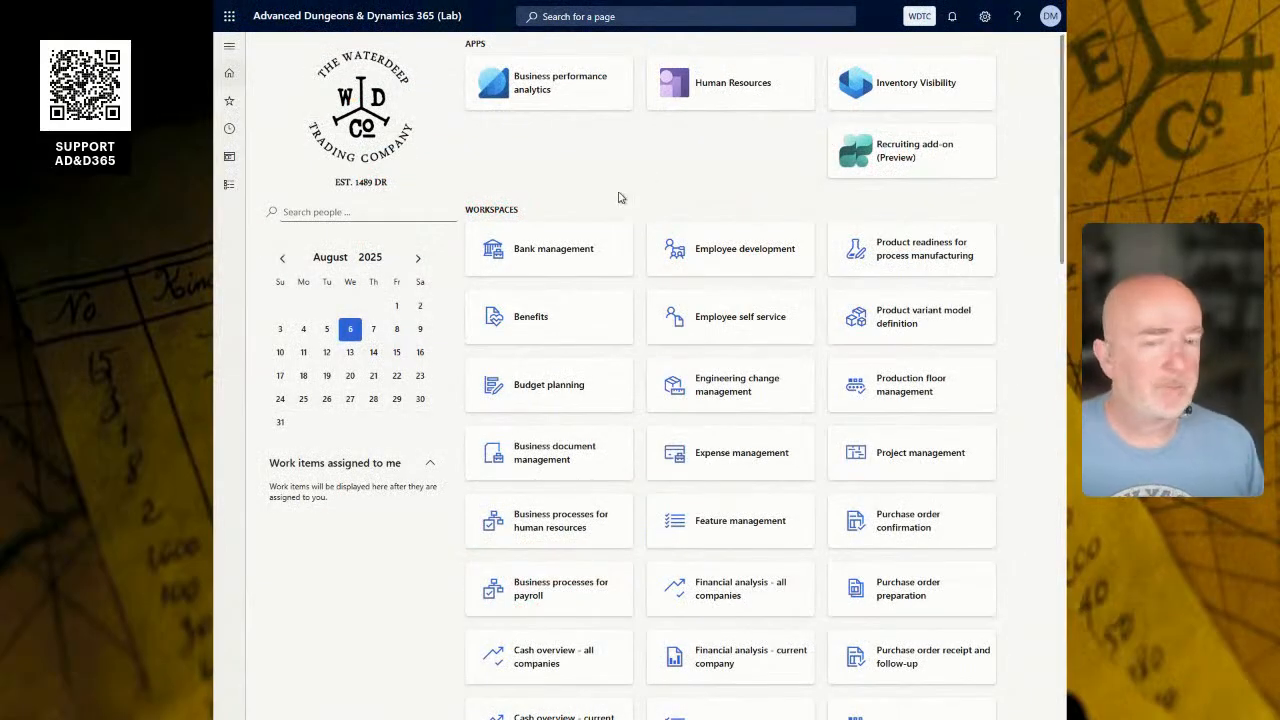
Step: Switch to Dynamics 365 and search for the exchange rate provider configuration page with "confi ex"
{"action": "left_click", "coordinate": [643, 17]}
{"action": "type", "text": "confi ewx"}
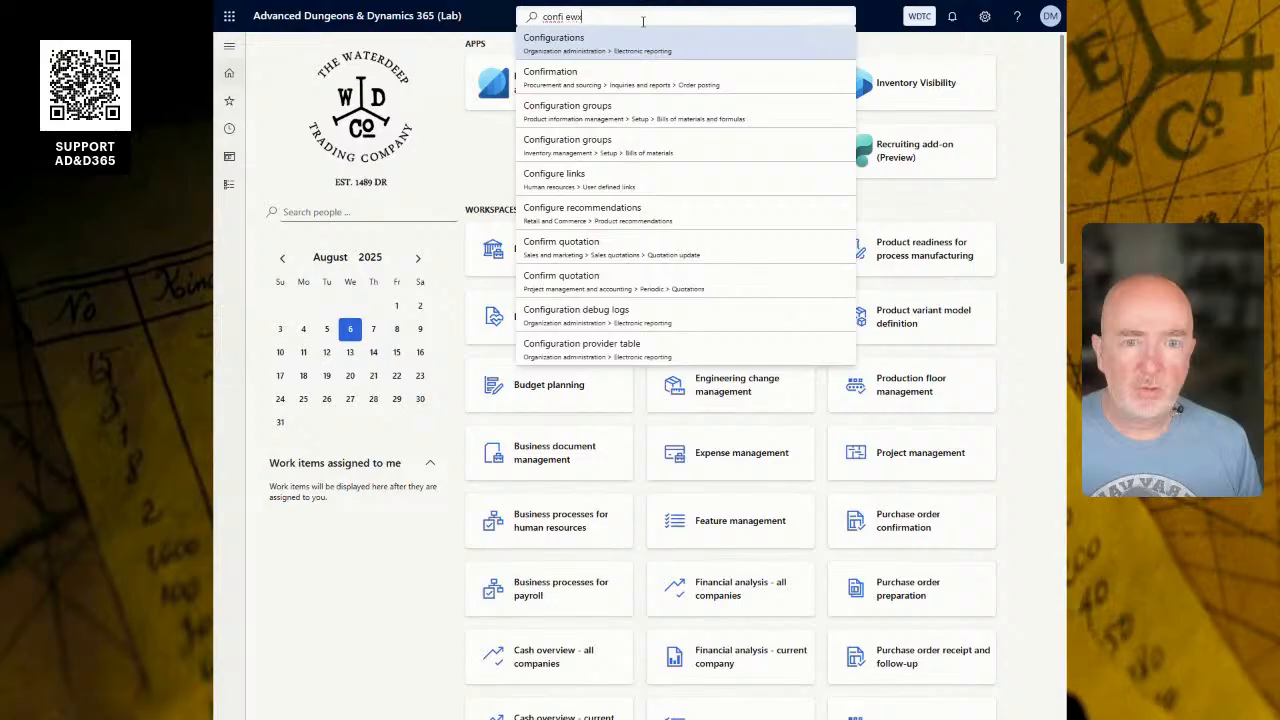
{"action": "key", "text": "BackSpace"}
{"action": "type", "text": "x"}
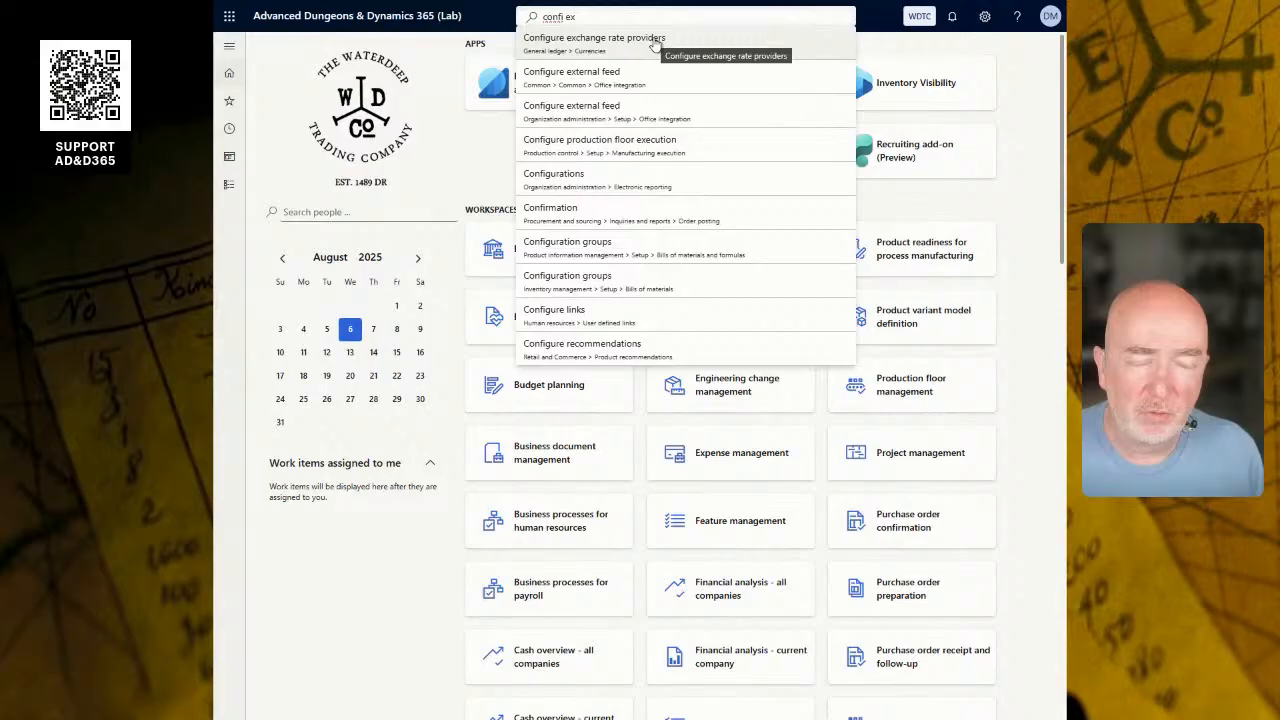
Step: Open Configure exchange rate providers under General ledger's Currencies, and select OANDA Rates® as a new provider
{"action": "left_click", "coordinate": [231, 186]}
{"action": "scroll", "coordinate": [305, 355], "scroll_direction": "down", "scroll_amount": 2}
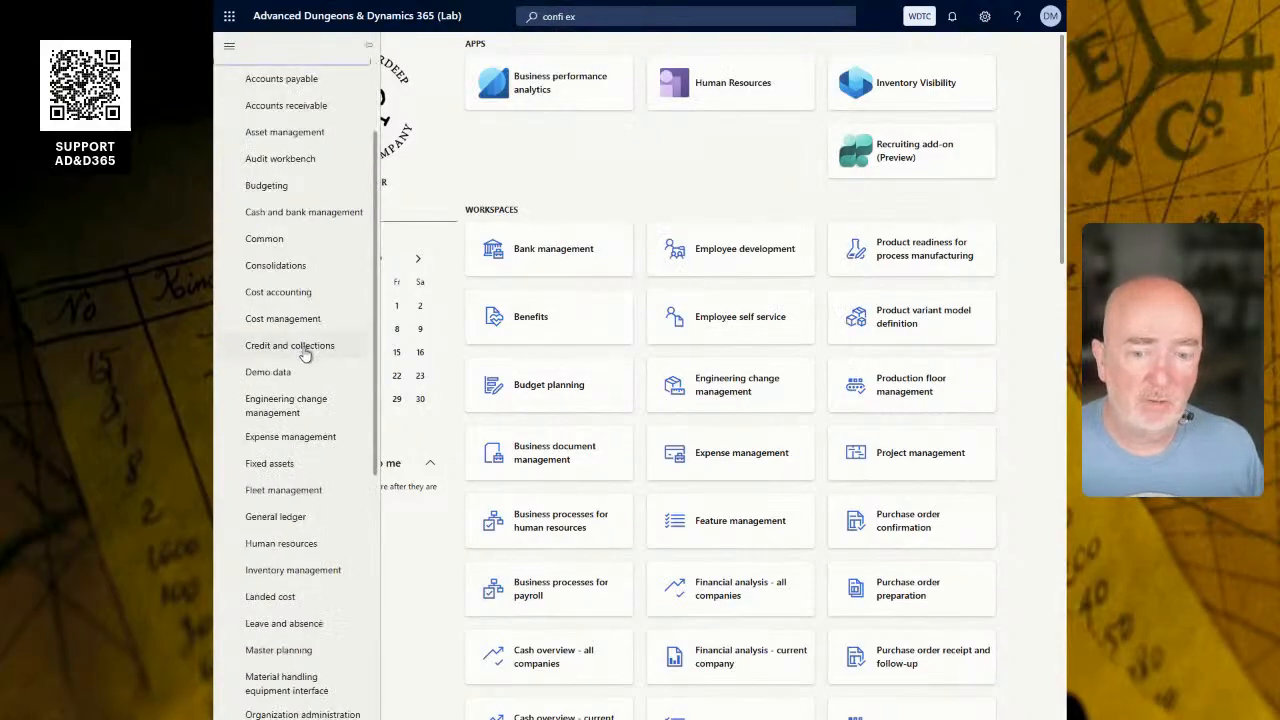
{"action": "scroll", "coordinate": [305, 355], "scroll_direction": "down", "scroll_amount": 2}
{"action": "left_click", "coordinate": [287, 452]}
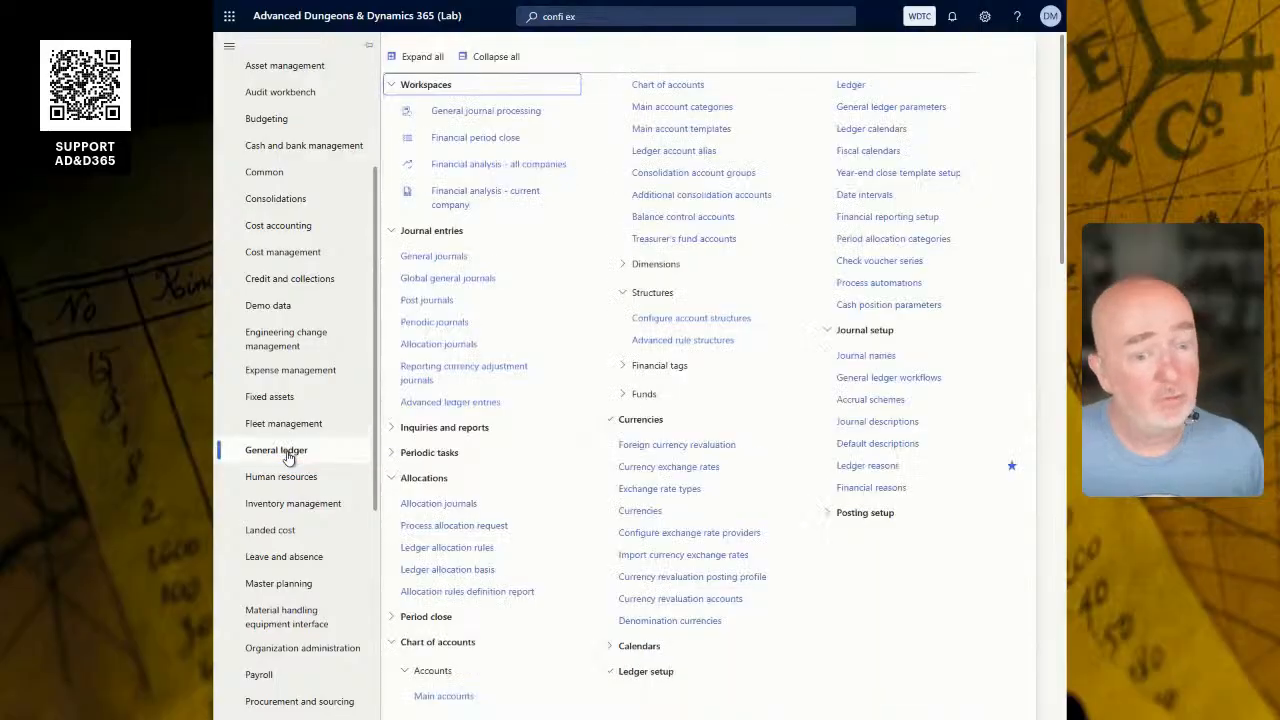
{"action": "left_click", "coordinate": [692, 538]}
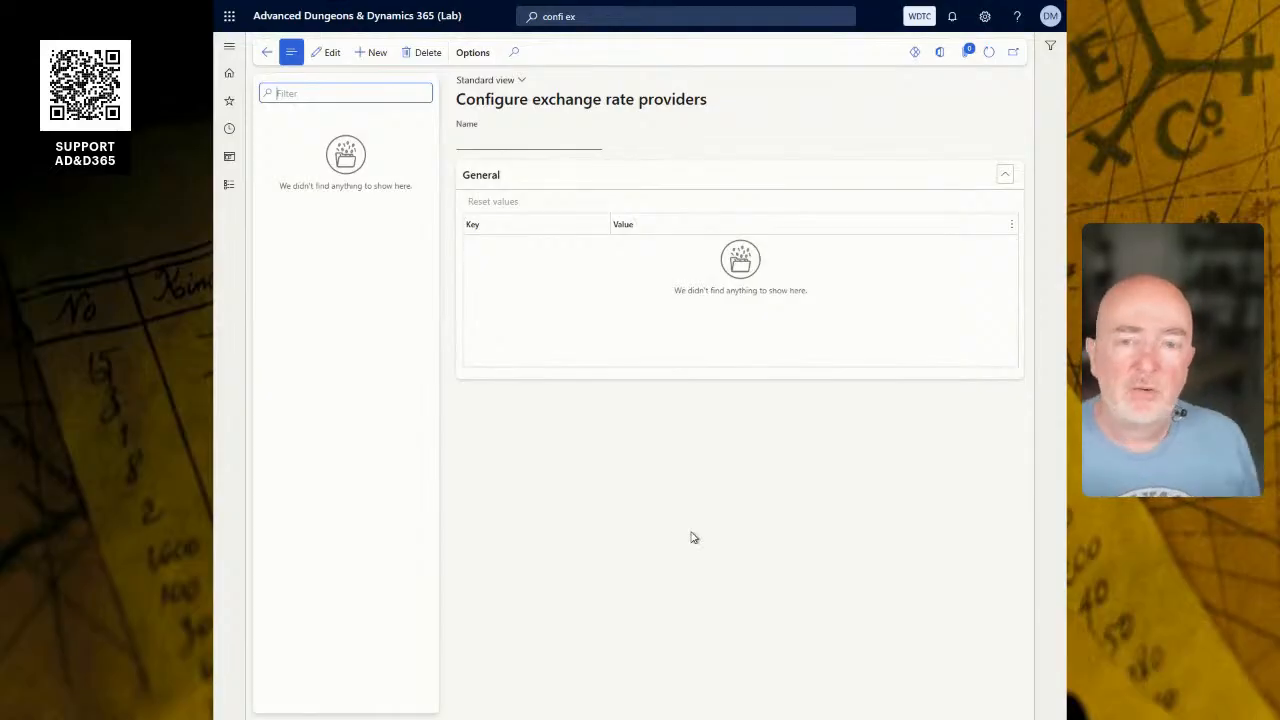
{"action": "left_click", "coordinate": [378, 54]}
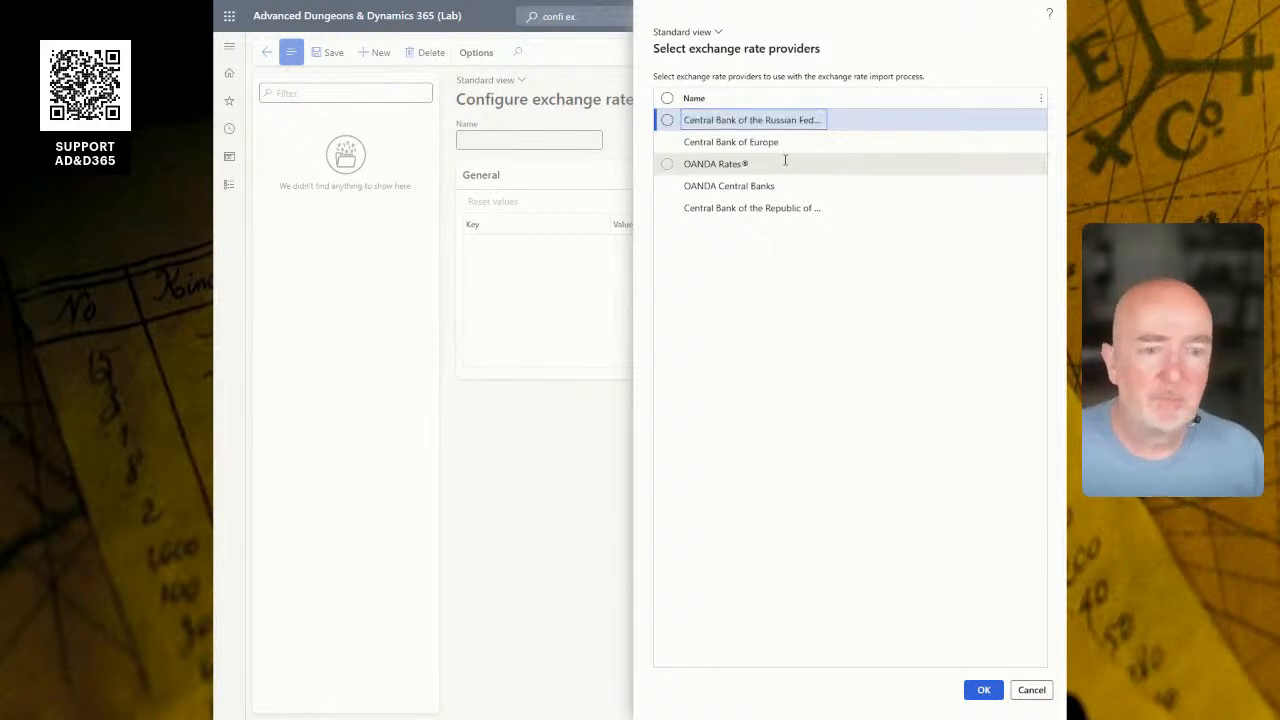
{"action": "left_click", "coordinate": [785, 162]}
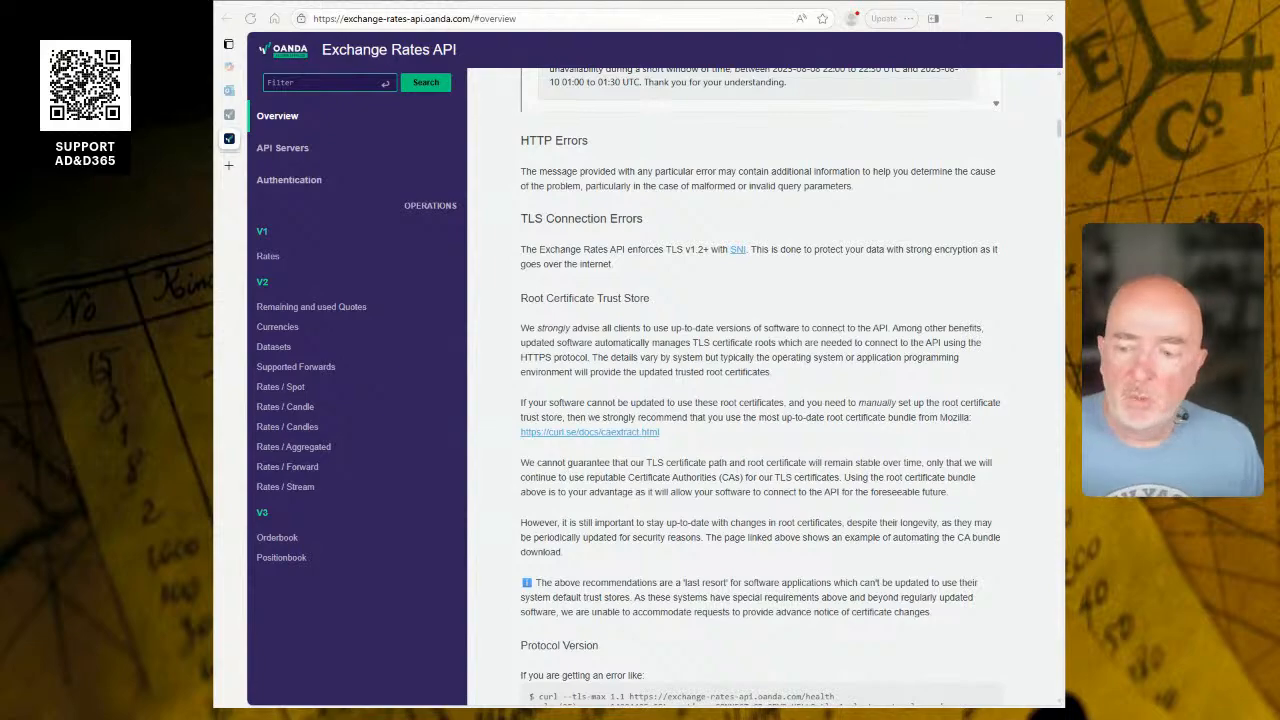
Step: Review the API key and Getting Started sections of OANDA's Exchange Rates API documentation in the browser, and open oanda.com
{"action": "scroll", "coordinate": [760, 390], "scroll_direction": "up", "scroll_amount": 15}
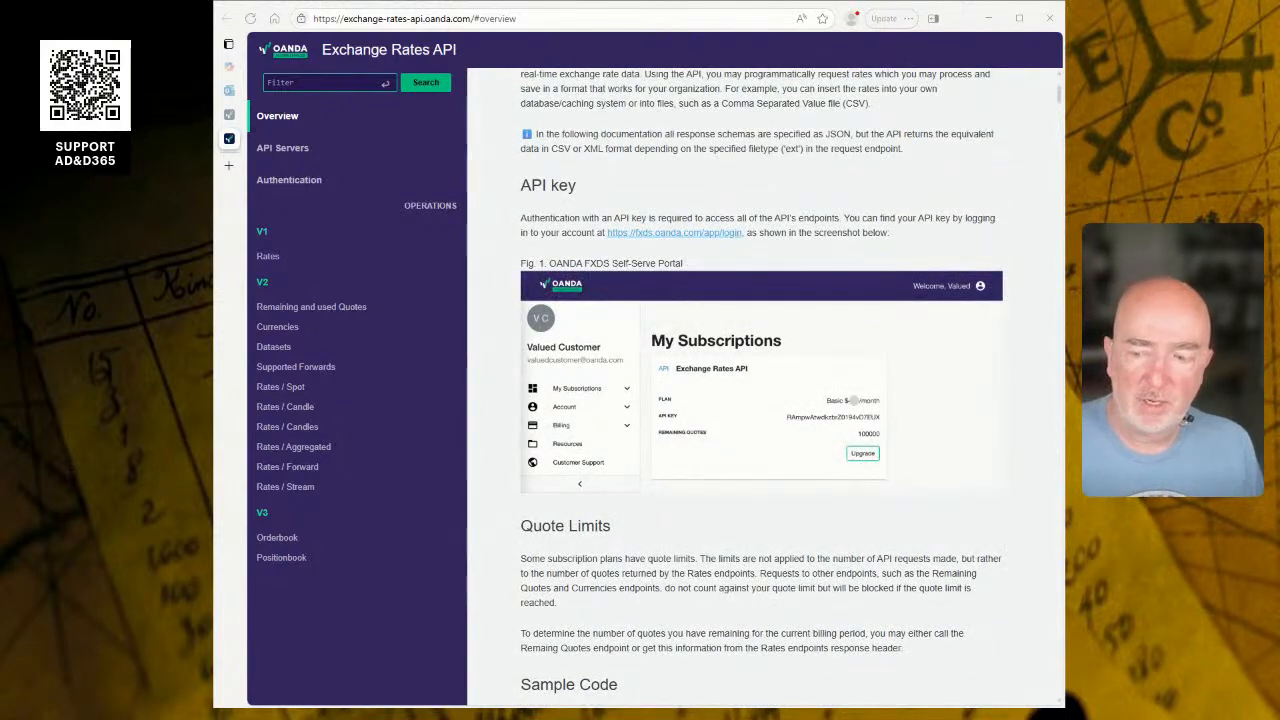
{"action": "scroll", "coordinate": [760, 390], "scroll_direction": "up", "scroll_amount": 3}
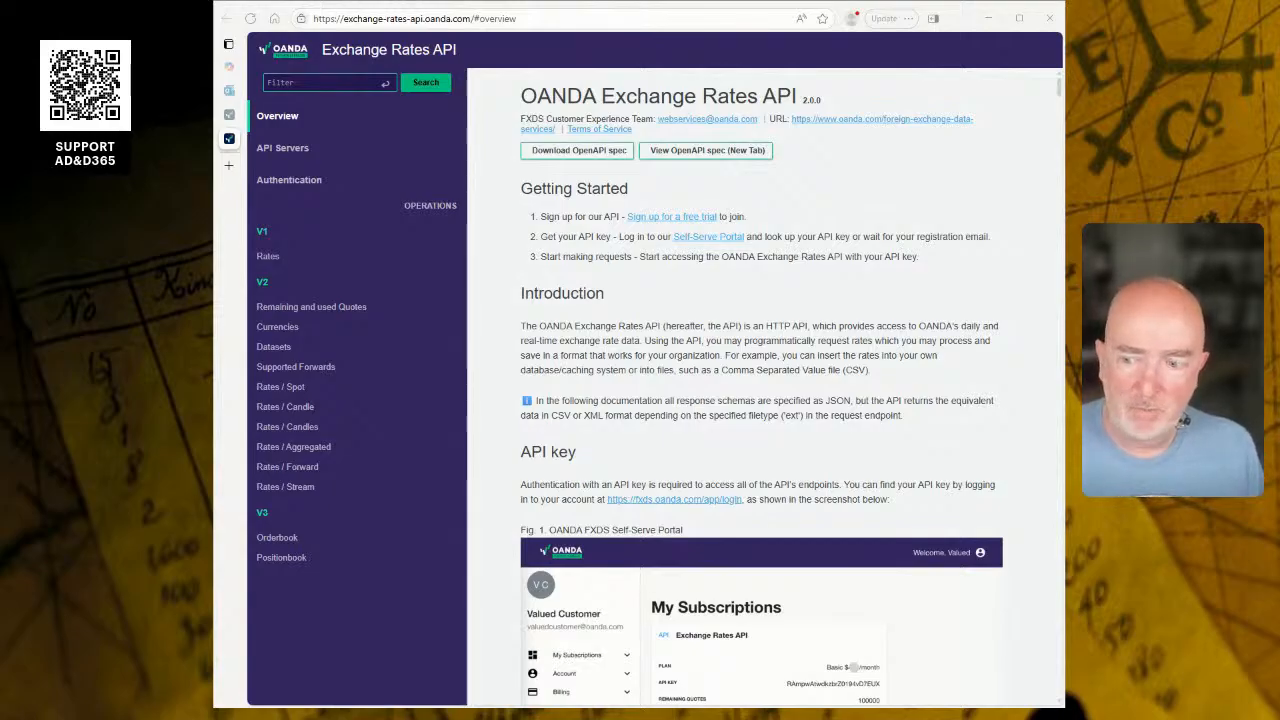
{"action": "left_click", "coordinate": [229, 121]}
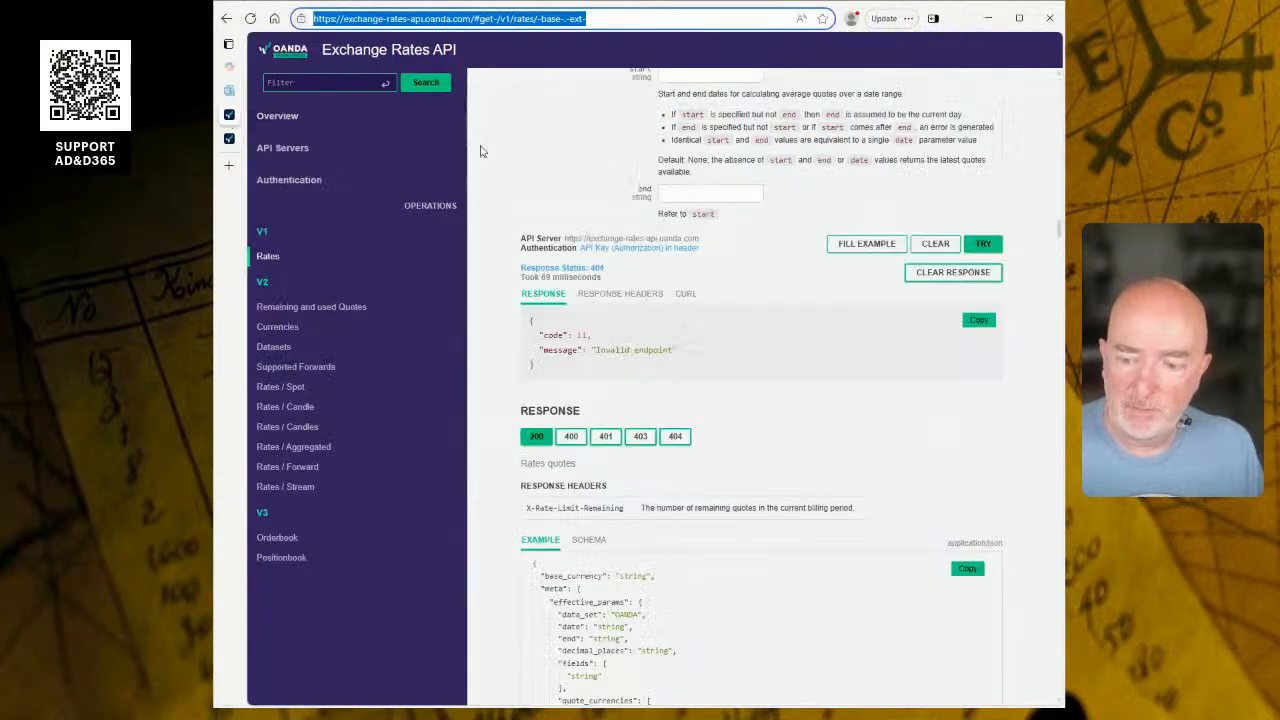
{"action": "left_click", "coordinate": [598, 12]}
{"action": "type", "text": "oa"}
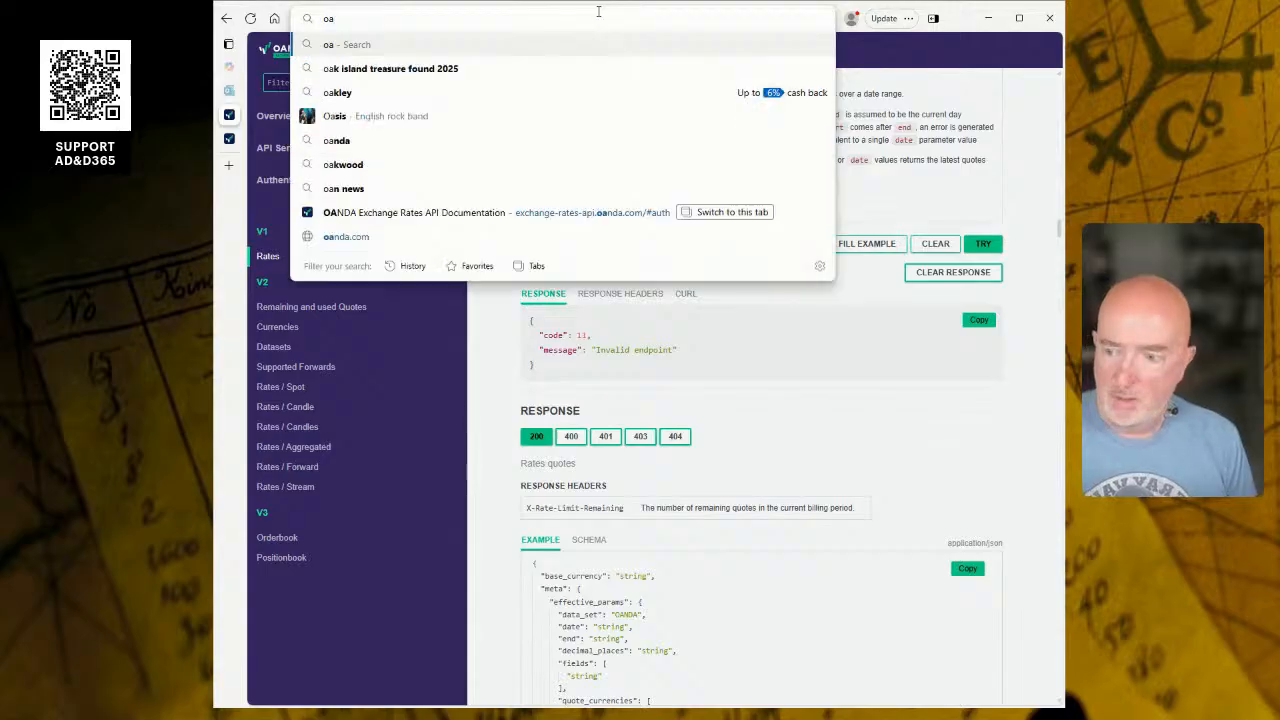
{"action": "type", "text": "nda.com"}
{"action": "key", "text": "Return"}
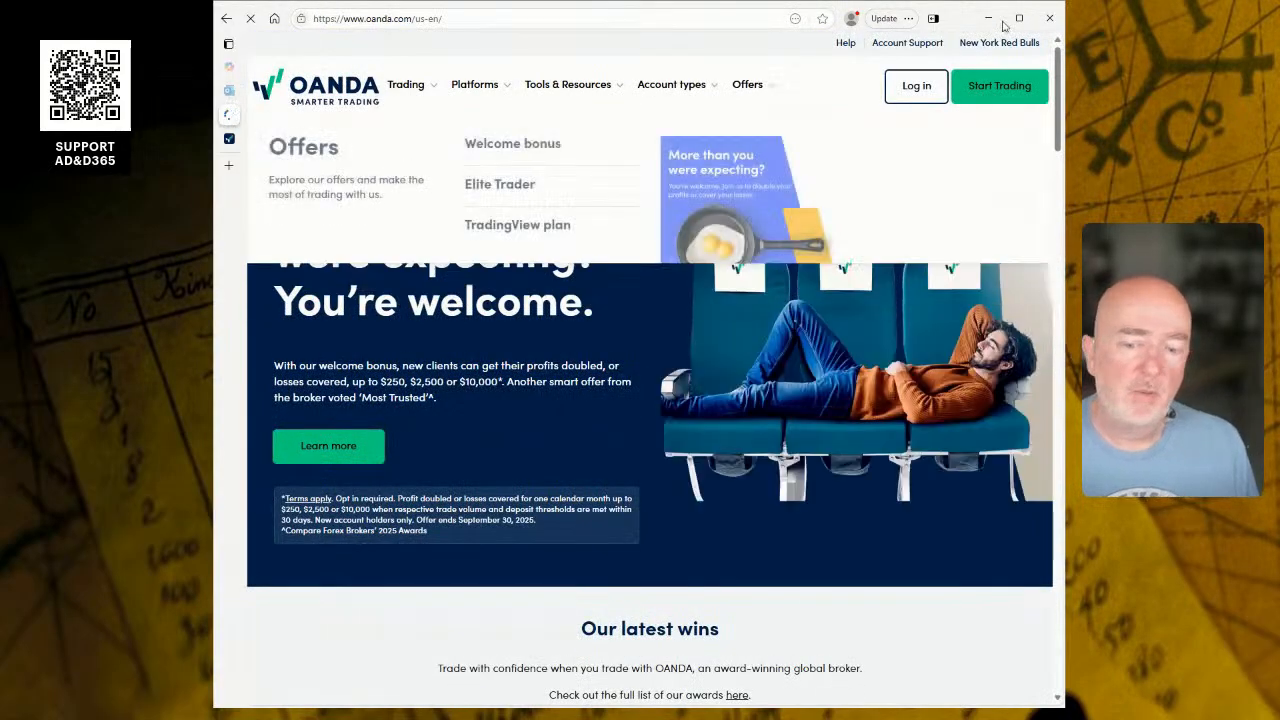
Step: Start an OANDA trading account application as a United States resident and continue to the account details
{"action": "left_click", "coordinate": [966, 90]}
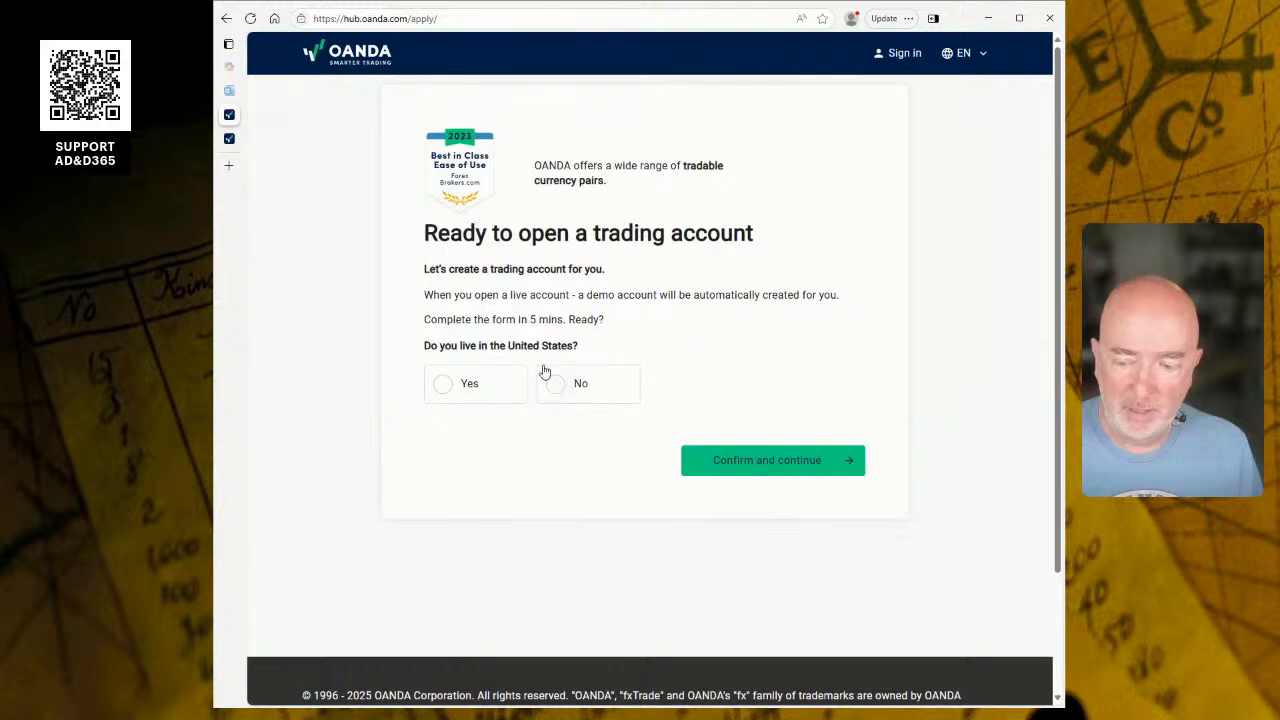
{"action": "left_click", "coordinate": [488, 394]}
{"action": "left_click", "coordinate": [770, 537]}
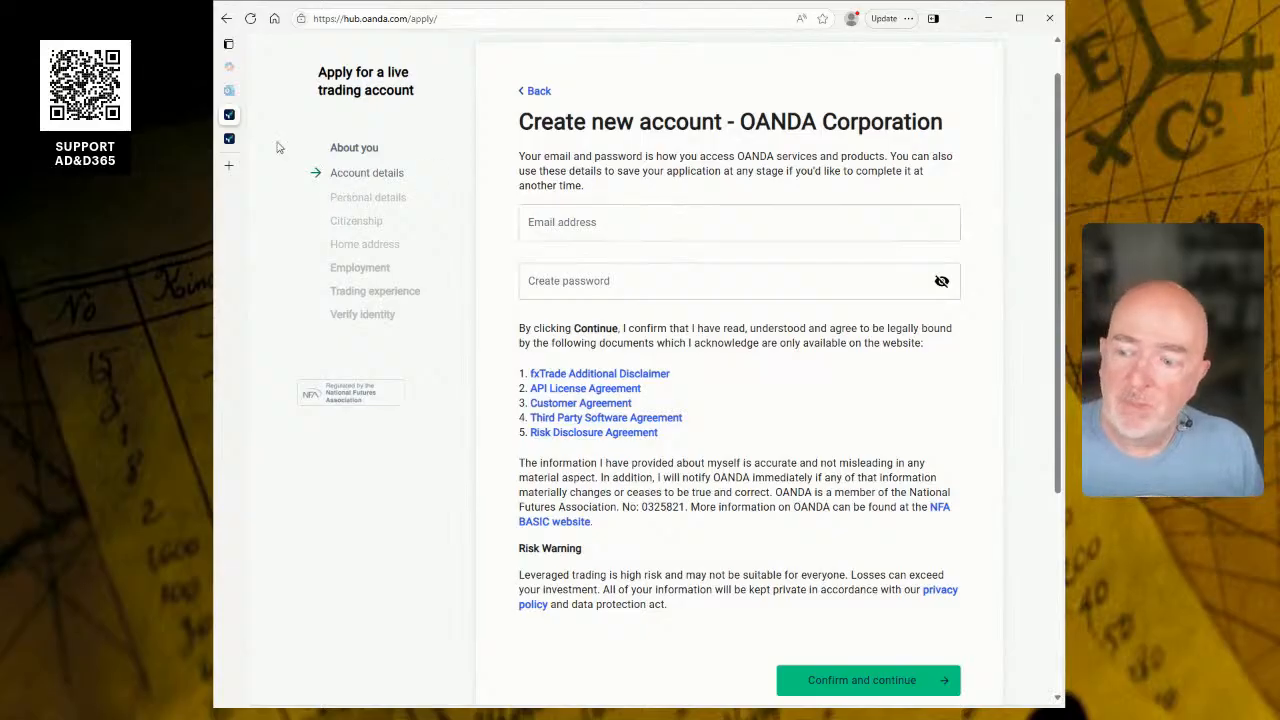
Step: Switch to the Outlook inbox and select the unique API key in the OANDA Exchange Rates welcome e-mail
{"action": "left_click", "coordinate": [240, 92]}
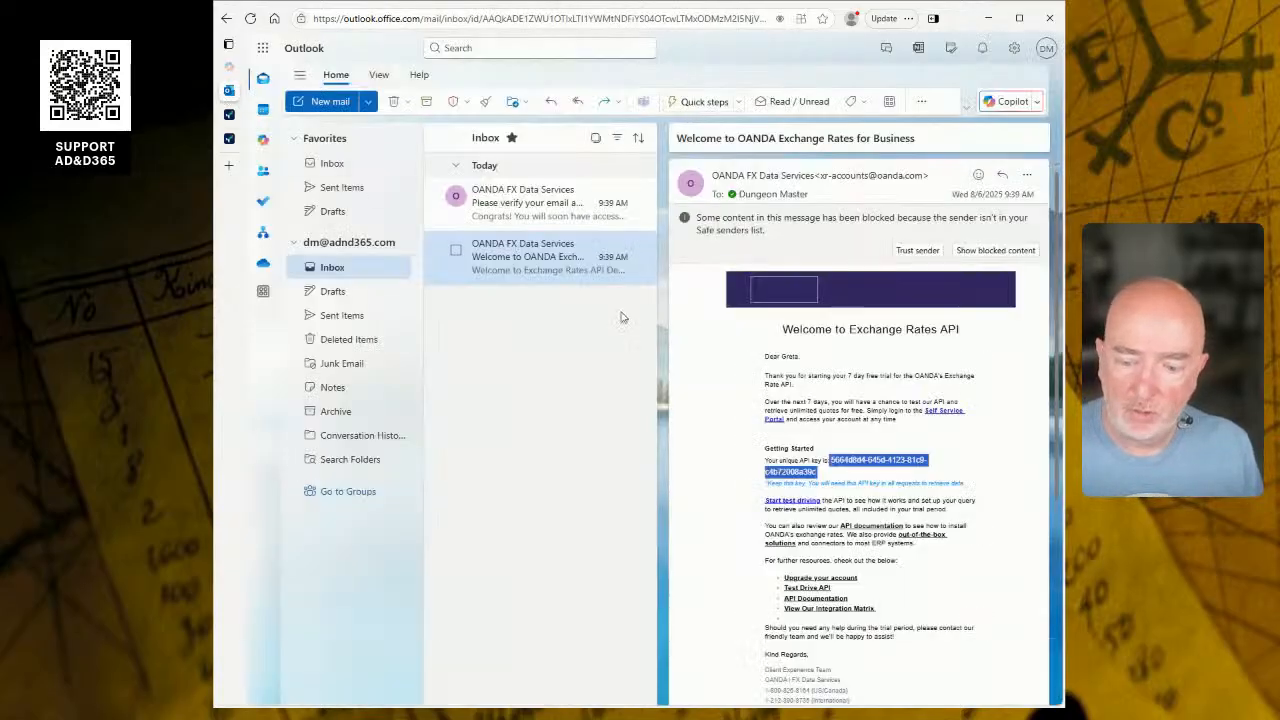
{"action": "left_click", "coordinate": [905, 400]}
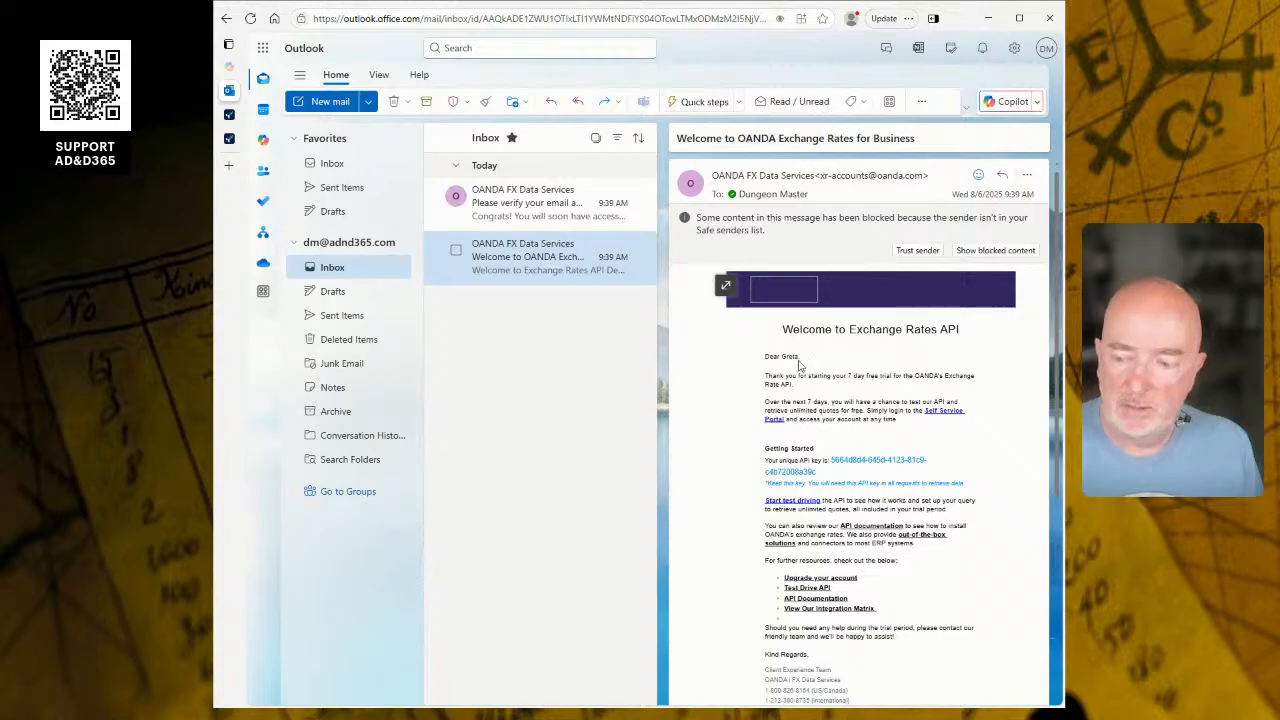
{"action": "scroll", "coordinate": [888, 387], "scroll_direction": "down", "scroll_amount": 1}
{"action": "scroll", "coordinate": [888, 387], "scroll_direction": "down", "scroll_amount": 1}
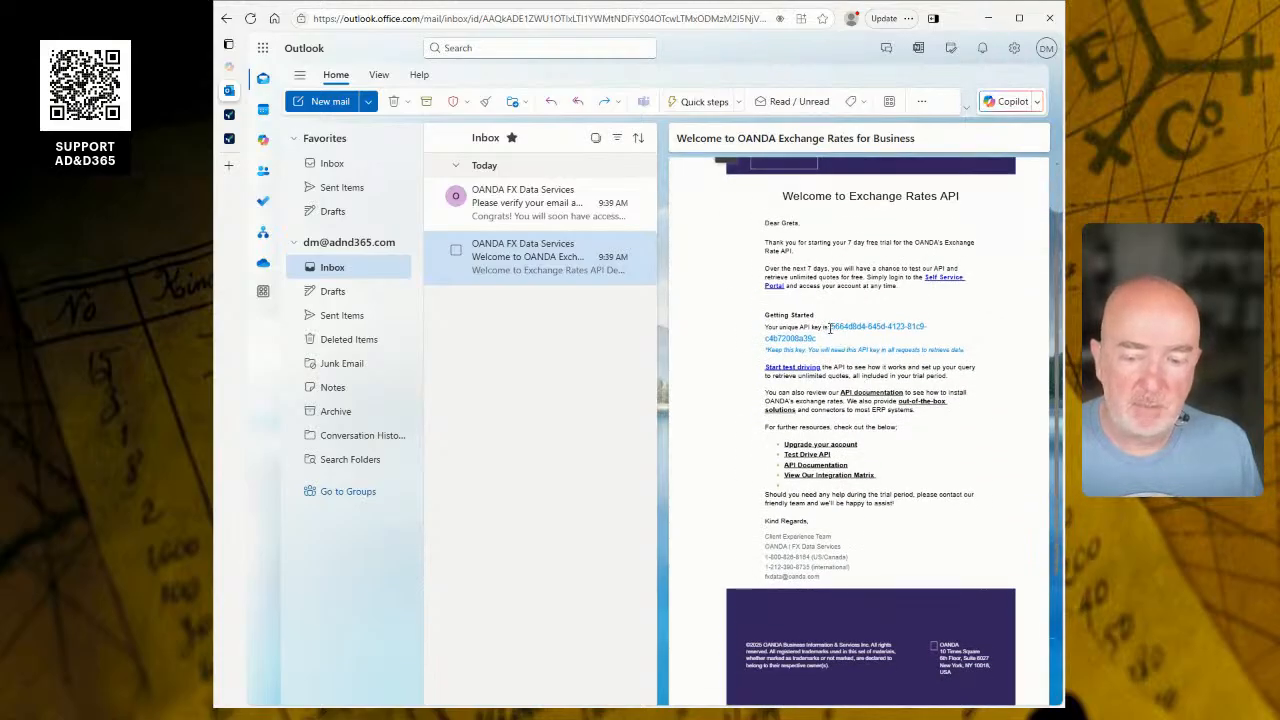
{"action": "left_click_drag", "start_coordinate": [829, 327], "coordinate": [838, 341]}
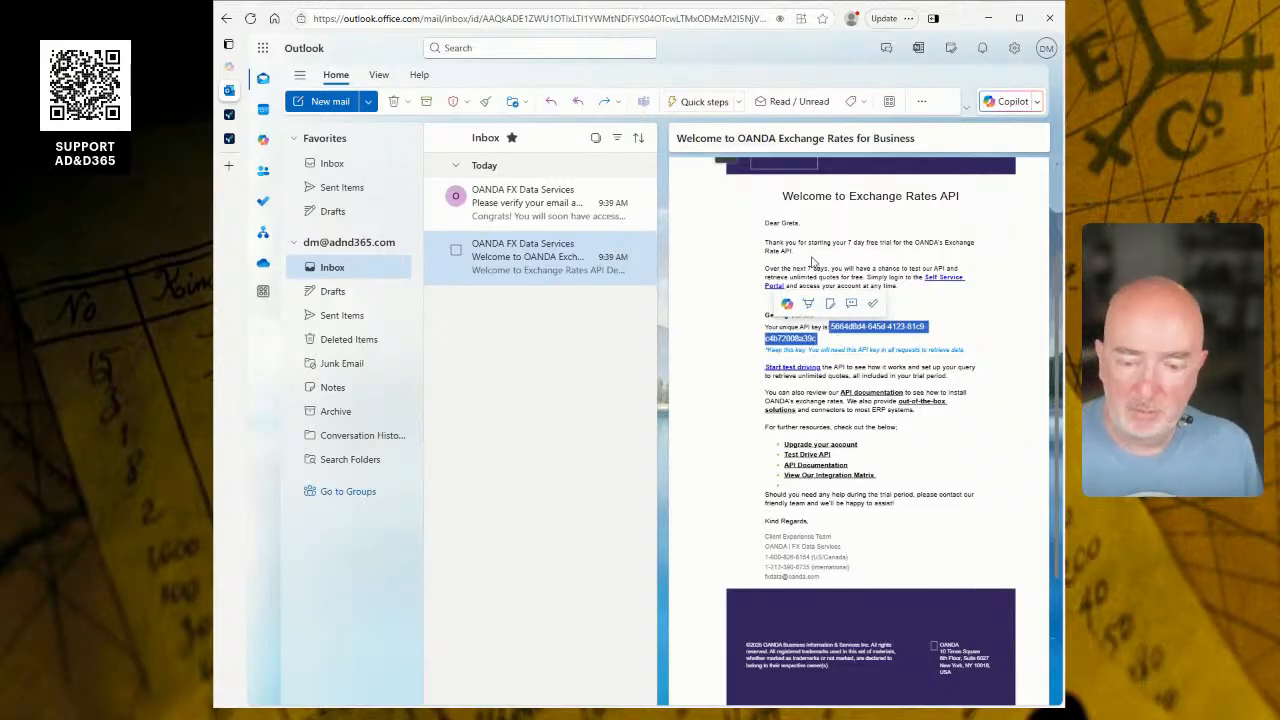
{"action": "left_click", "coordinate": [815, 267]}
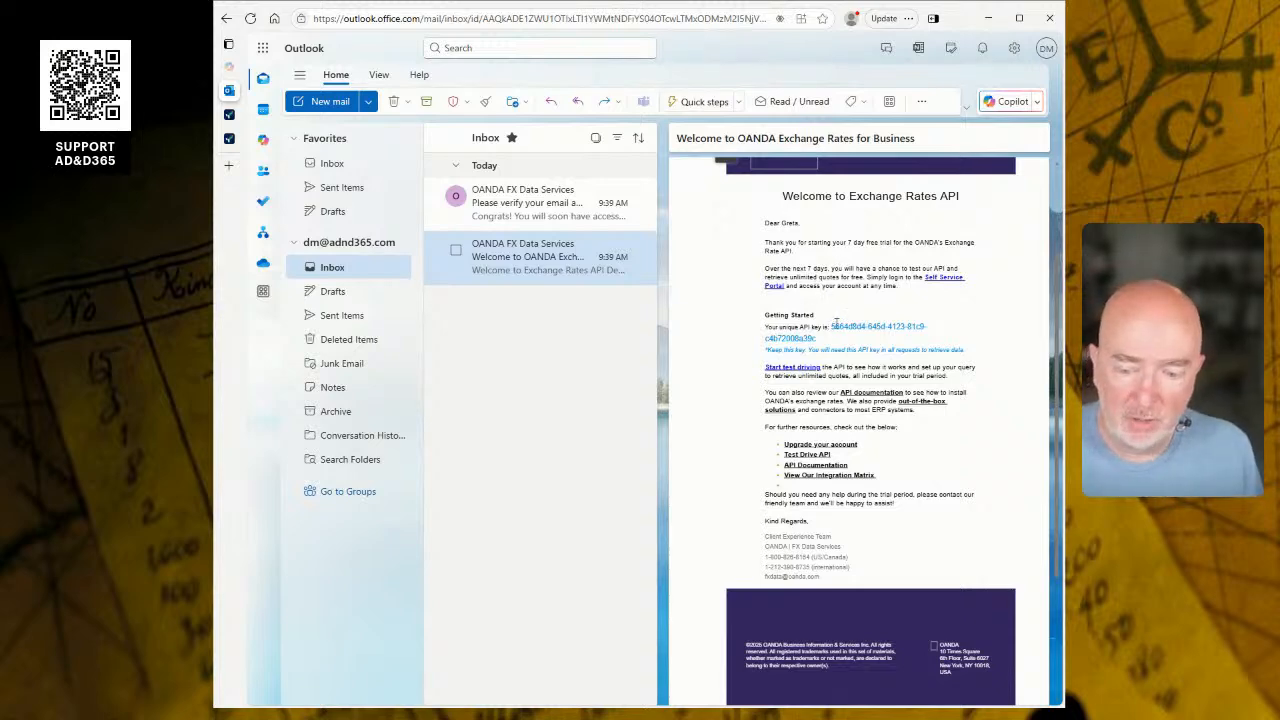
{"action": "left_click_drag", "start_coordinate": [834, 326], "coordinate": [817, 339]}
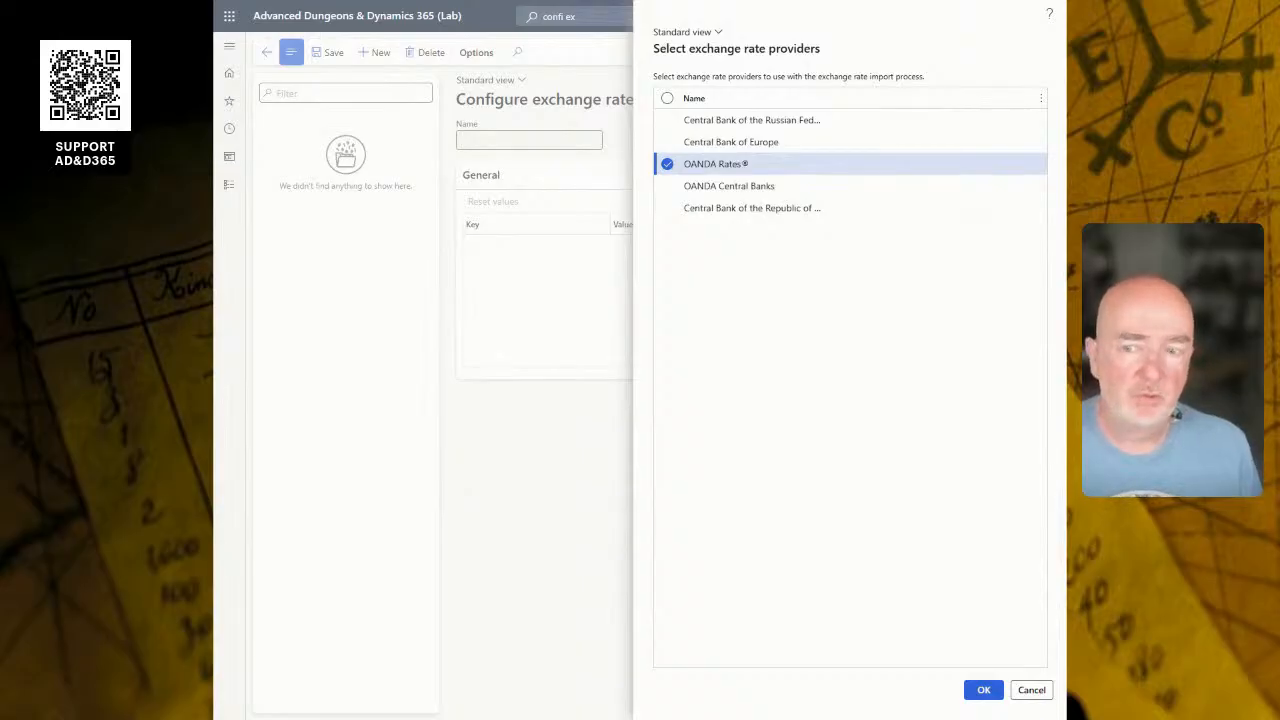
Step: Back in Dynamics 365, confirm the OANDA Rates® selection and add OANDA Central Banks as another exchange rate provider
{"action": "left_click", "coordinate": [989, 691]}
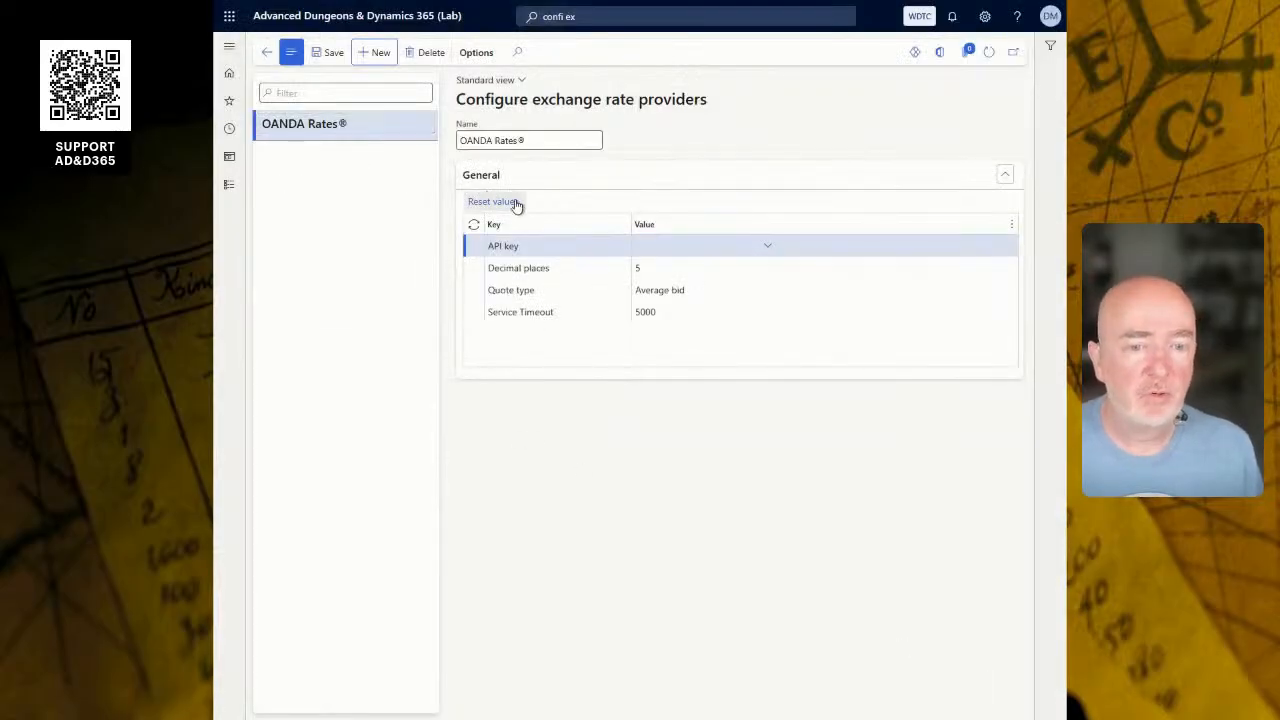
{"action": "left_click", "coordinate": [372, 51]}
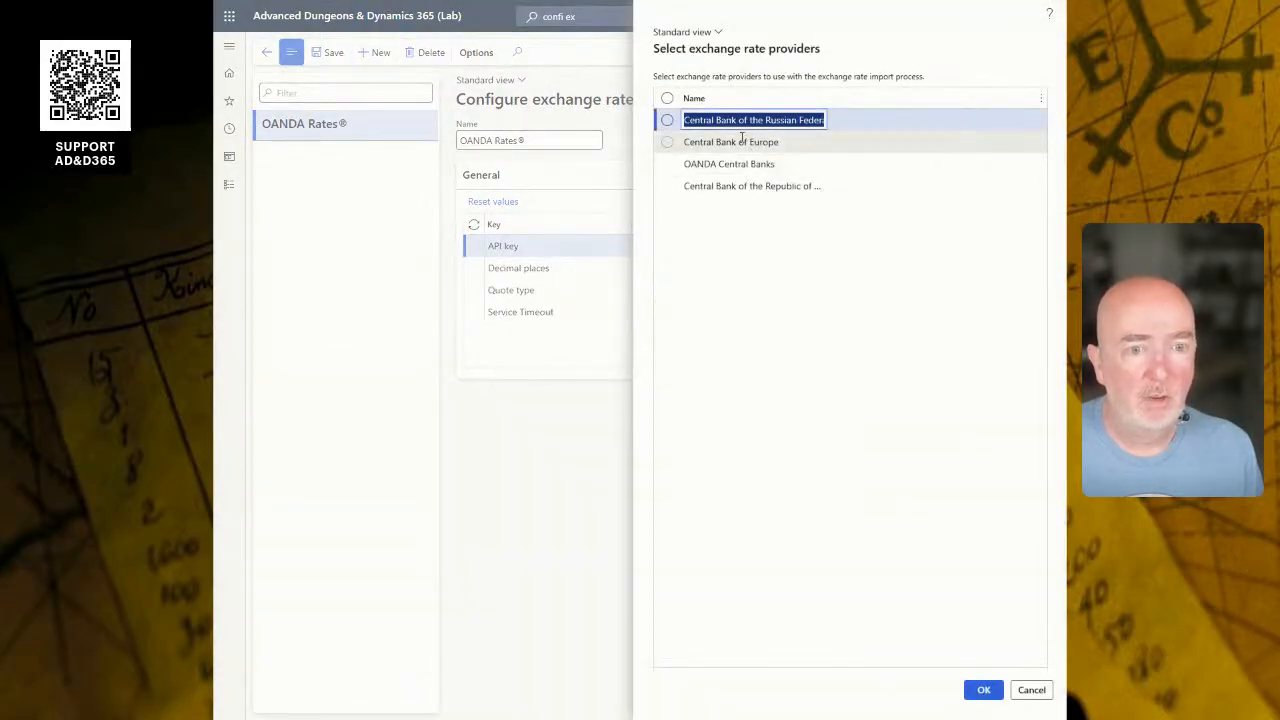
{"action": "left_click", "coordinate": [729, 164]}
{"action": "left_click", "coordinate": [983, 689]}
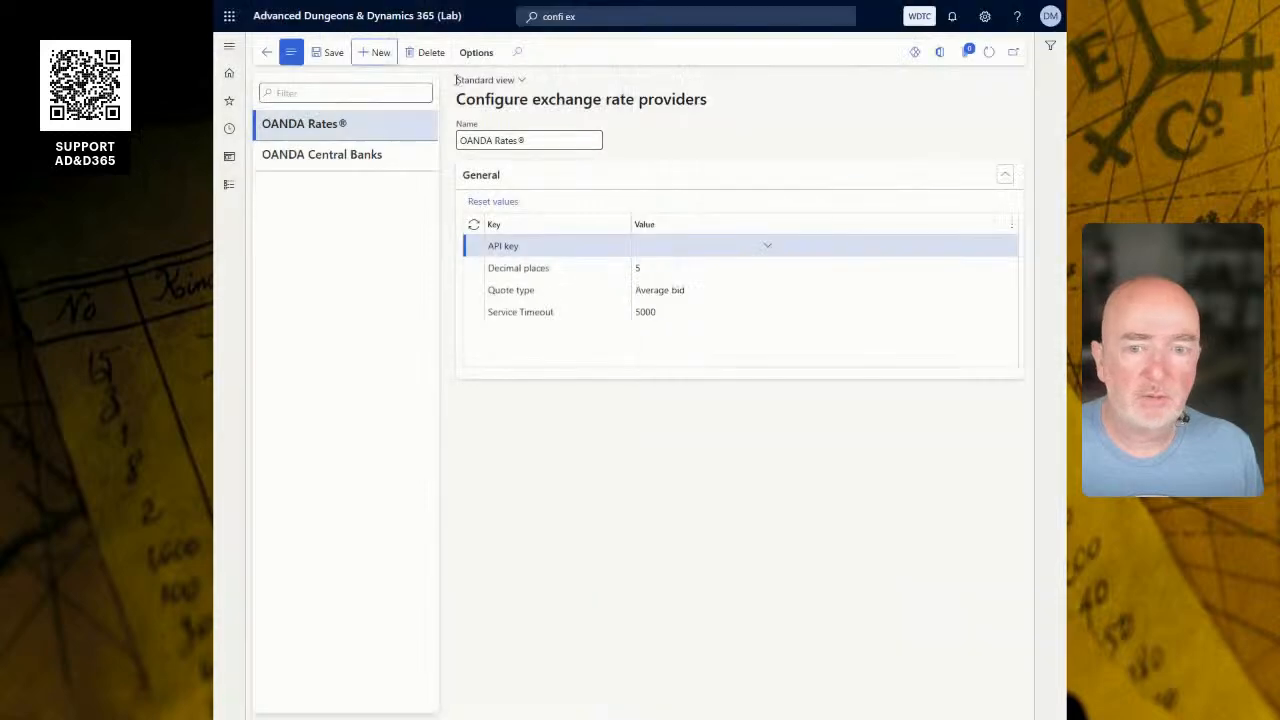
Step: Add Central Bank of Europe as another exchange rate provider
{"action": "left_click", "coordinate": [366, 52]}
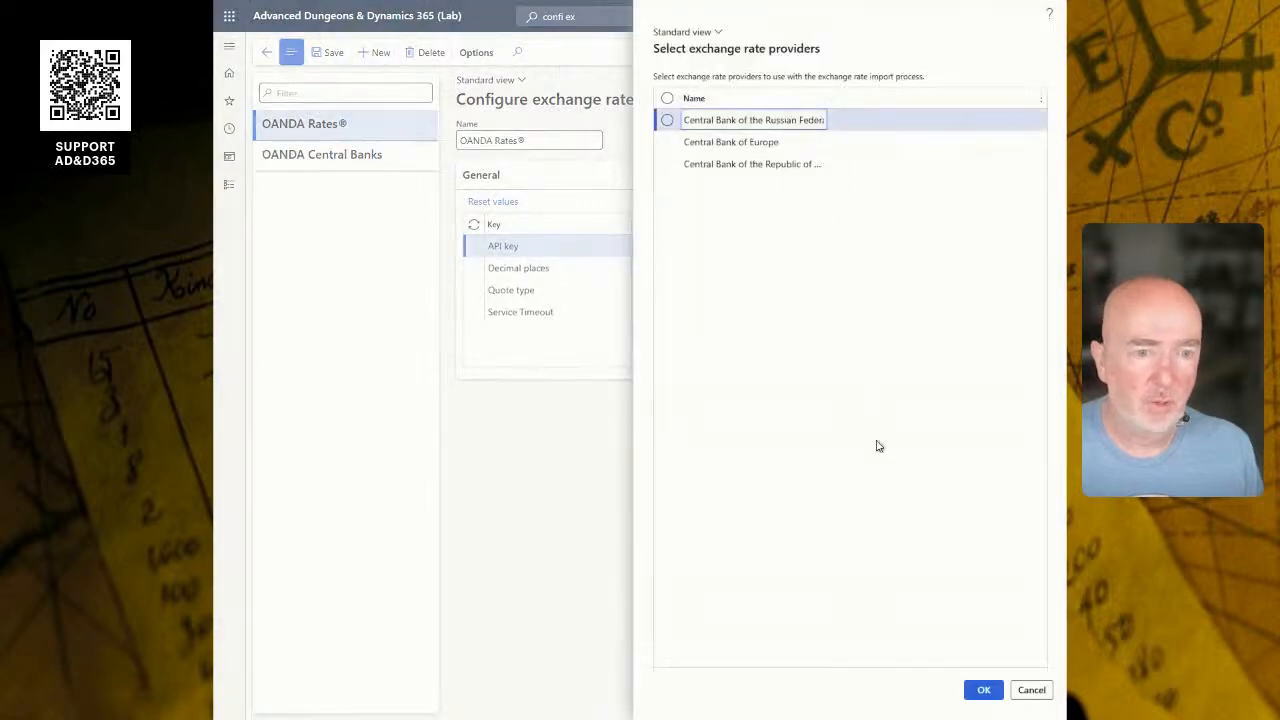
{"action": "left_click", "coordinate": [761, 141]}
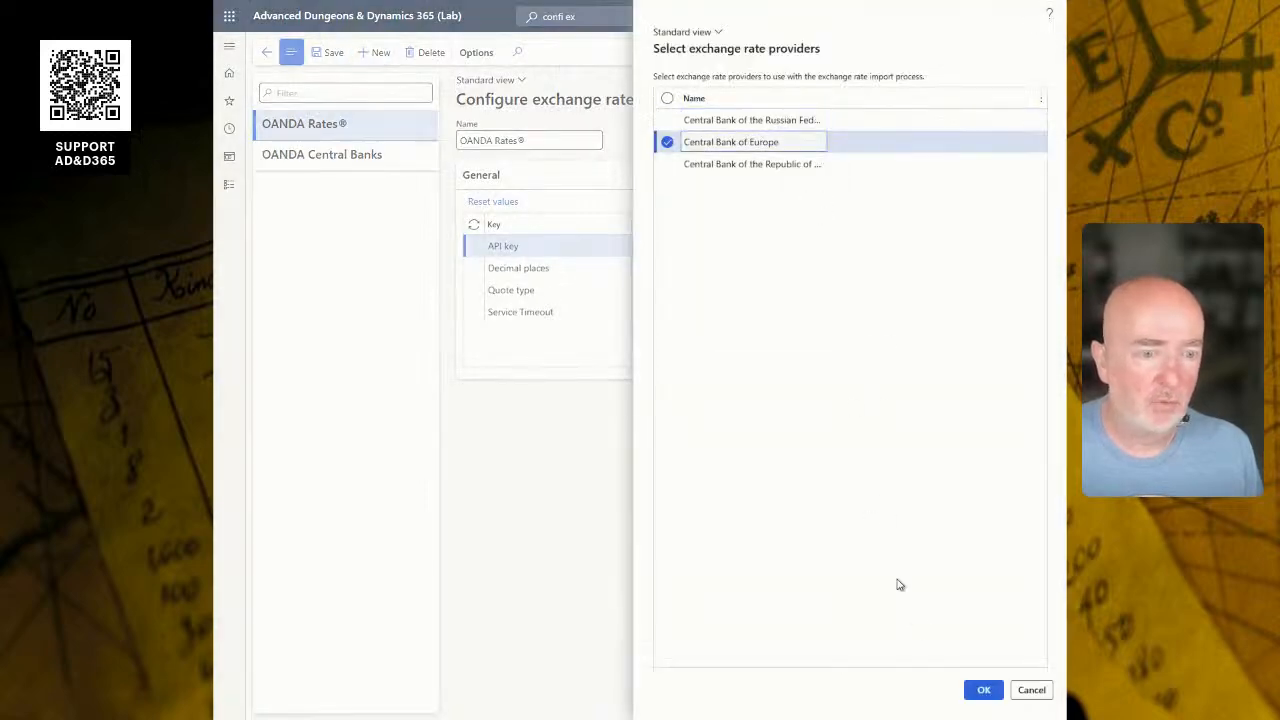
{"action": "left_click", "coordinate": [983, 689]}
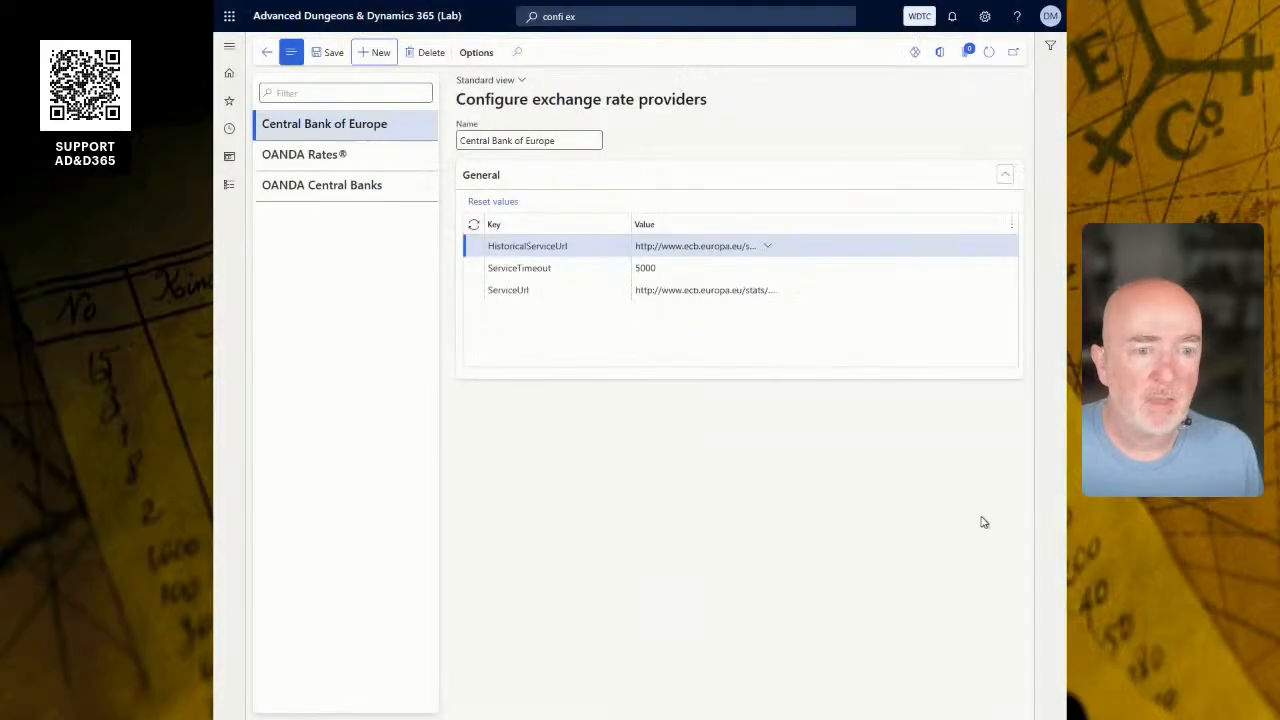
Step: Add Central Bank of the Russian Federation and Central Bank of the Republic of Turkey as exchange rate providers
{"action": "left_click", "coordinate": [376, 53]}
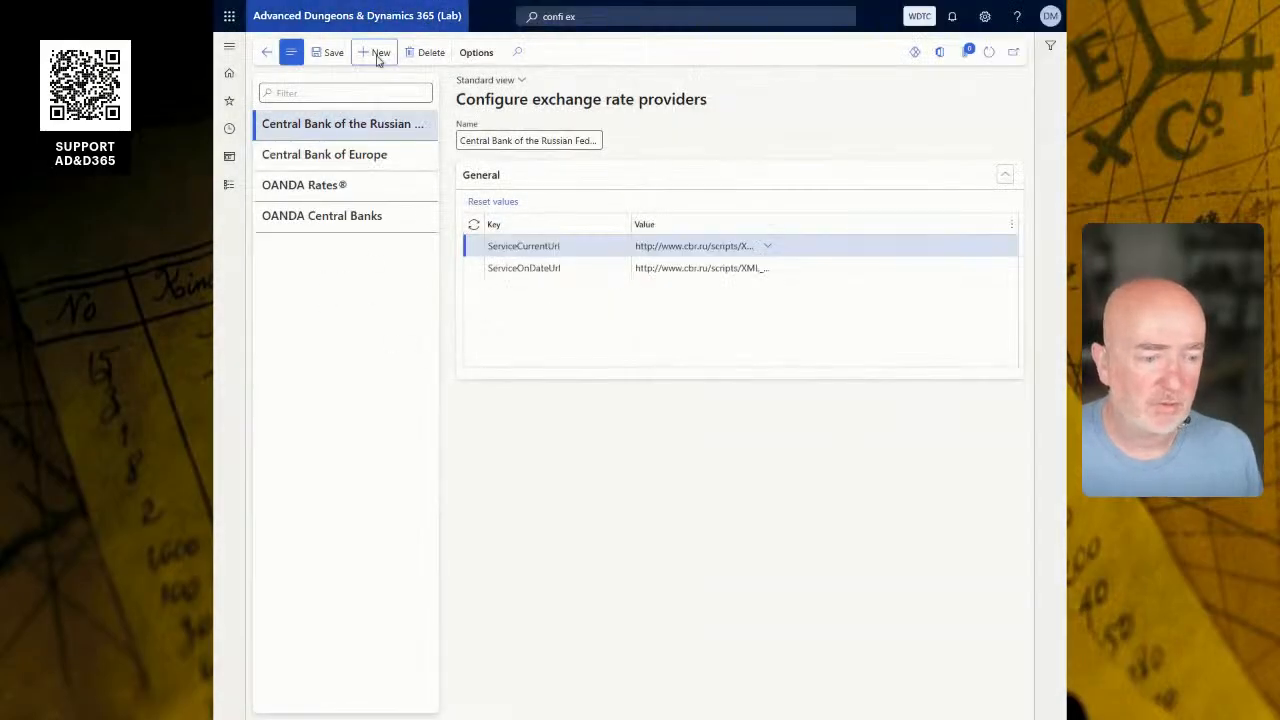
{"action": "left_click", "coordinate": [376, 54]}
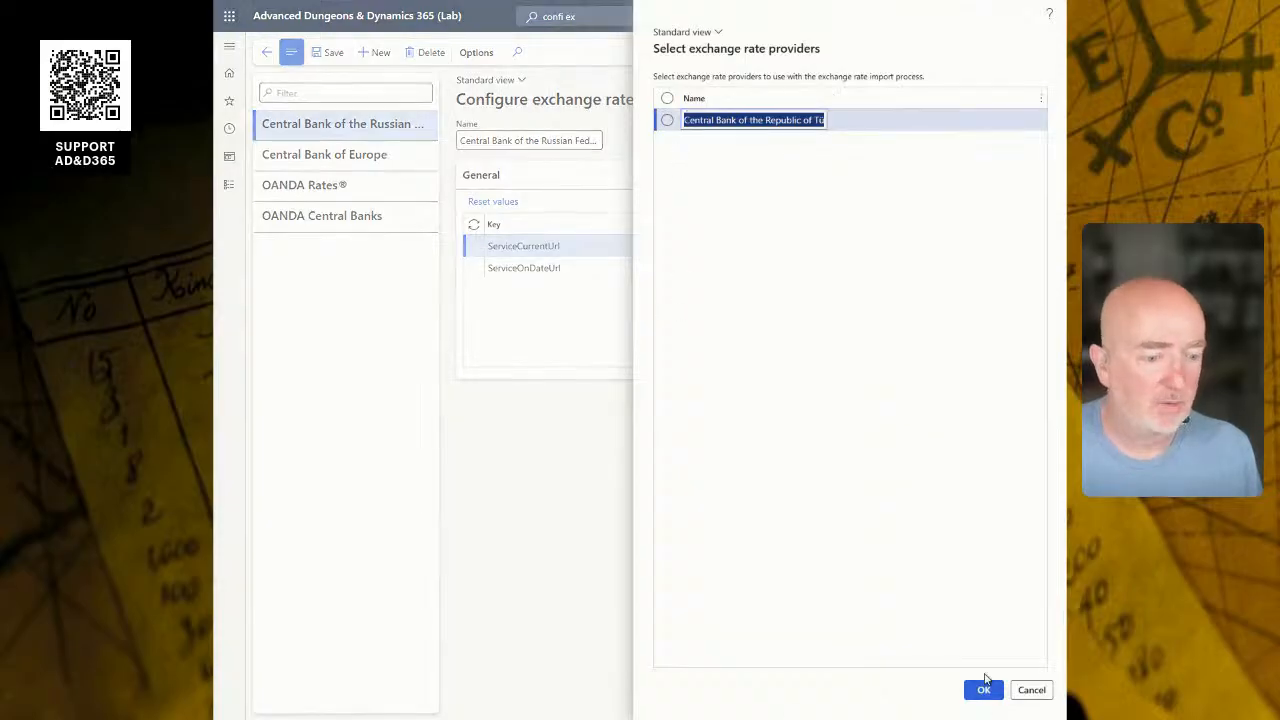
{"action": "left_click", "coordinate": [984, 689]}
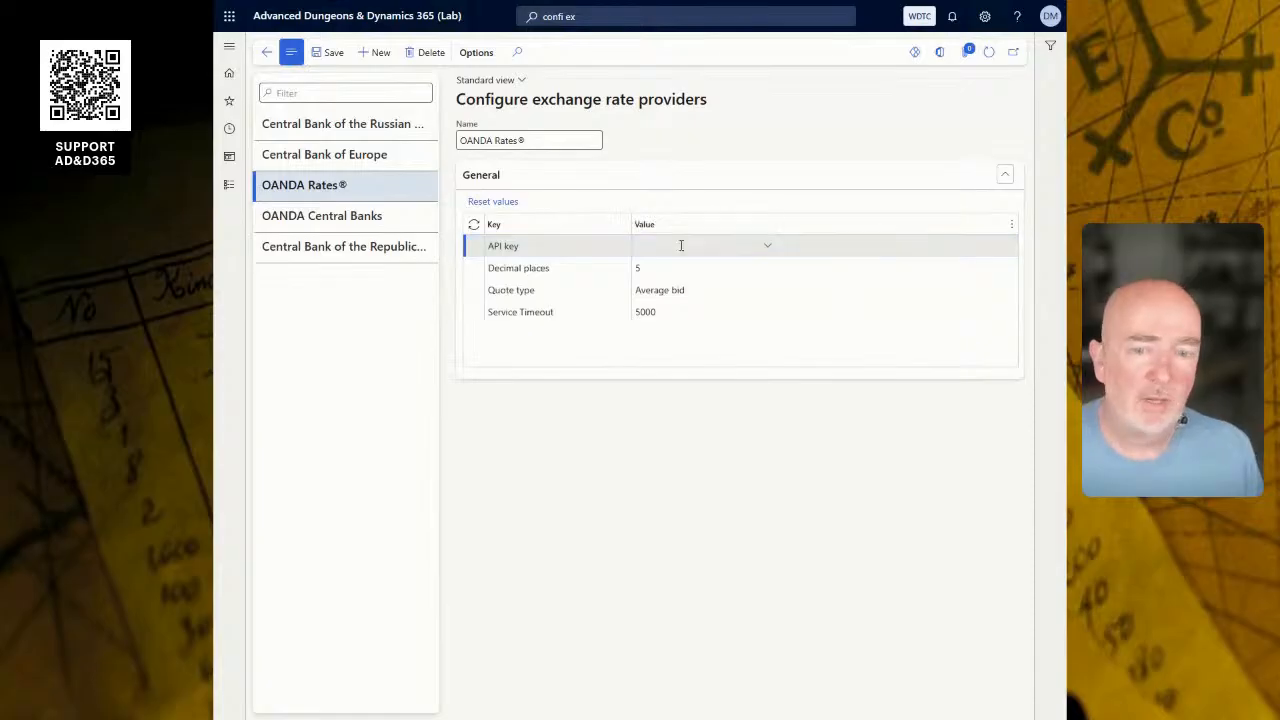
Step: Paste the API key into the OANDA Rates® provider's settings and save the record
{"action": "left_click", "coordinate": [665, 247]}
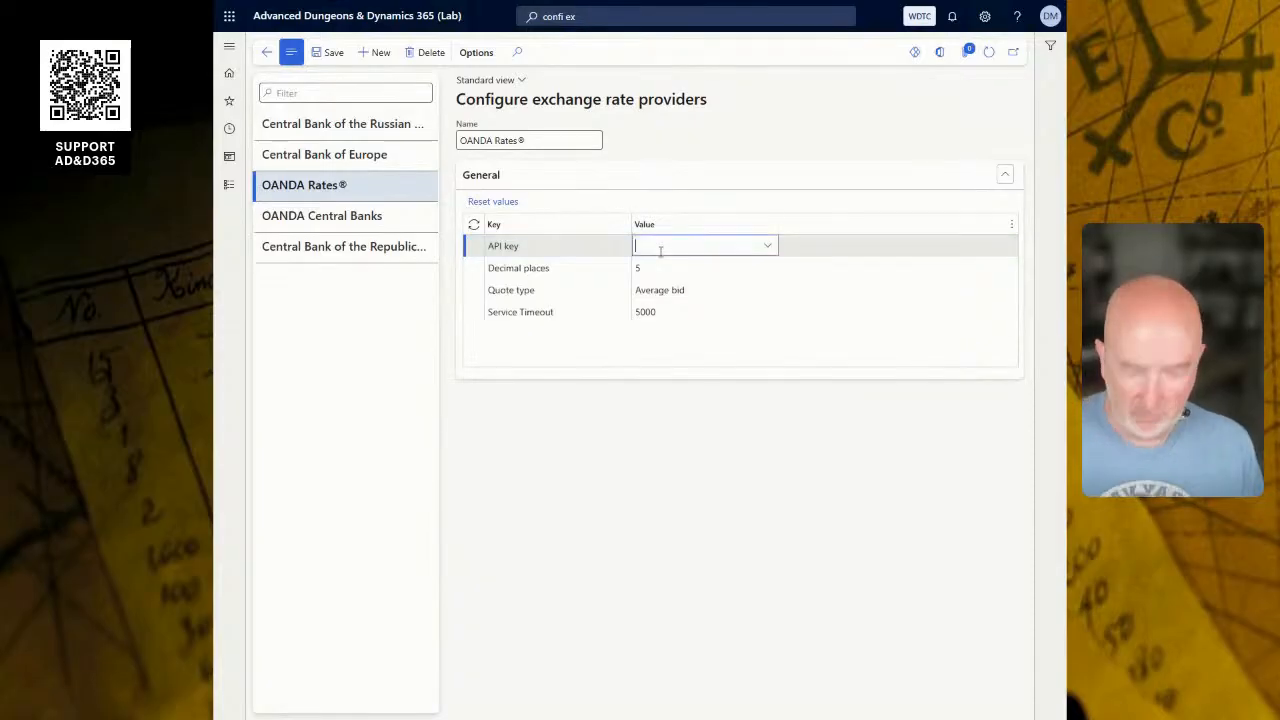
{"action": "key", "text": "ctrl+v"}
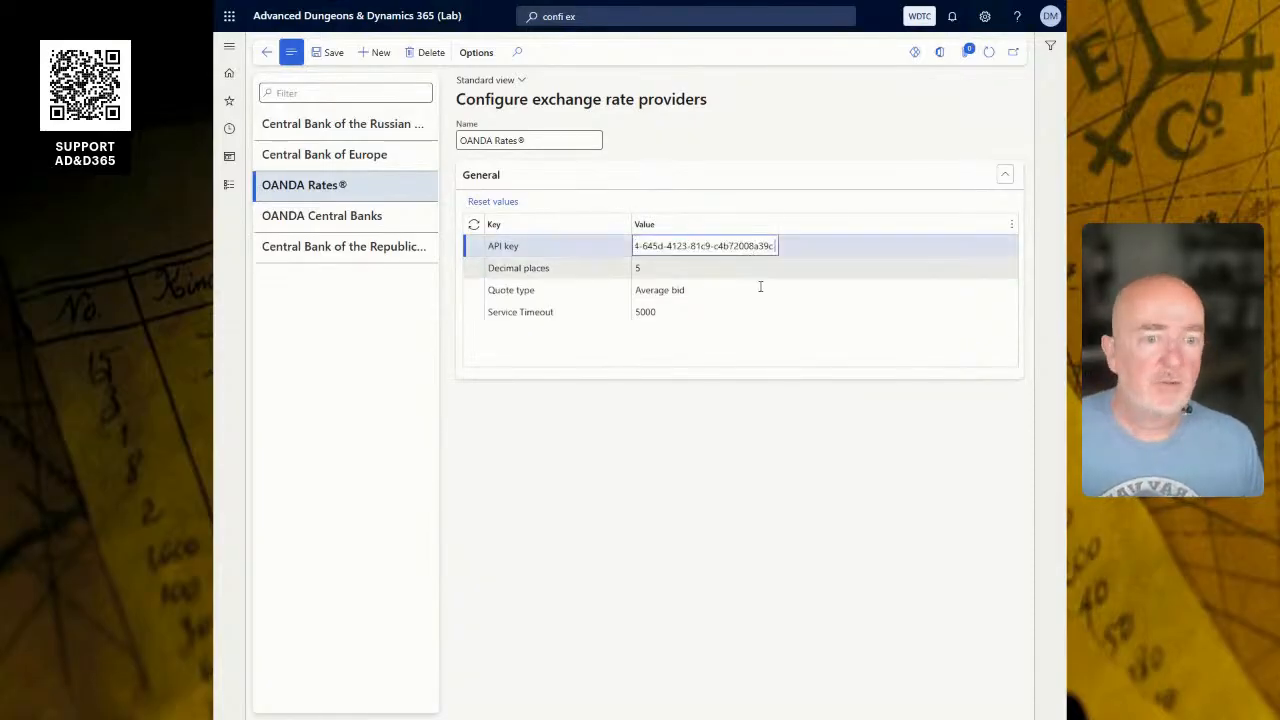
{"action": "left_click", "coordinate": [638, 146]}
{"action": "left_click", "coordinate": [325, 60]}
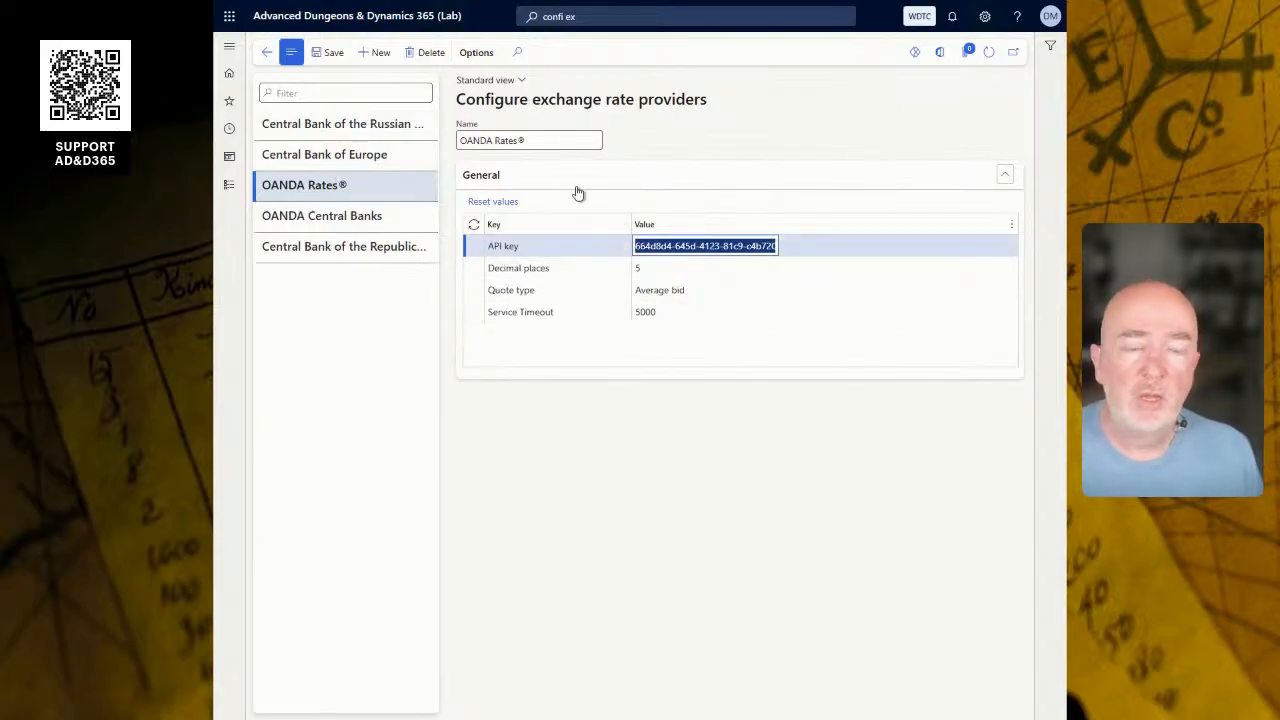
Step: Search for "exchan" and open the Exchange rate types page
{"action": "left_click", "coordinate": [599, 15]}
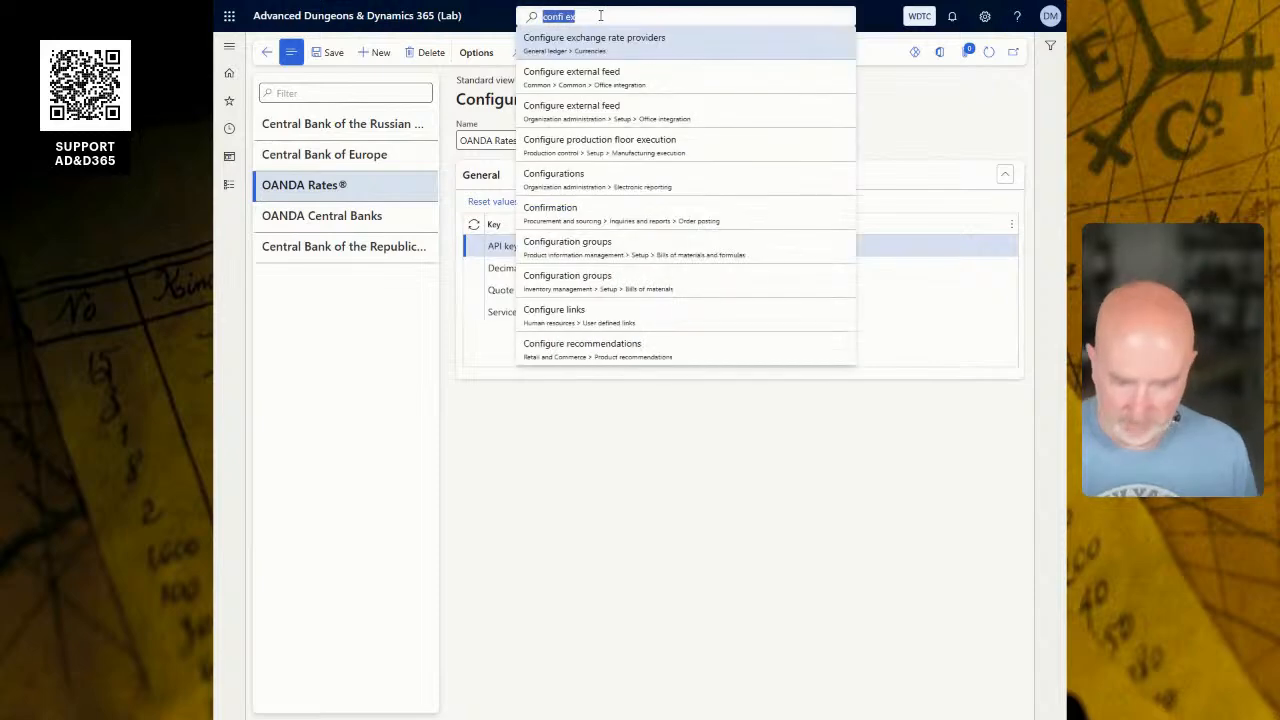
{"action": "type", "text": "exchan"}
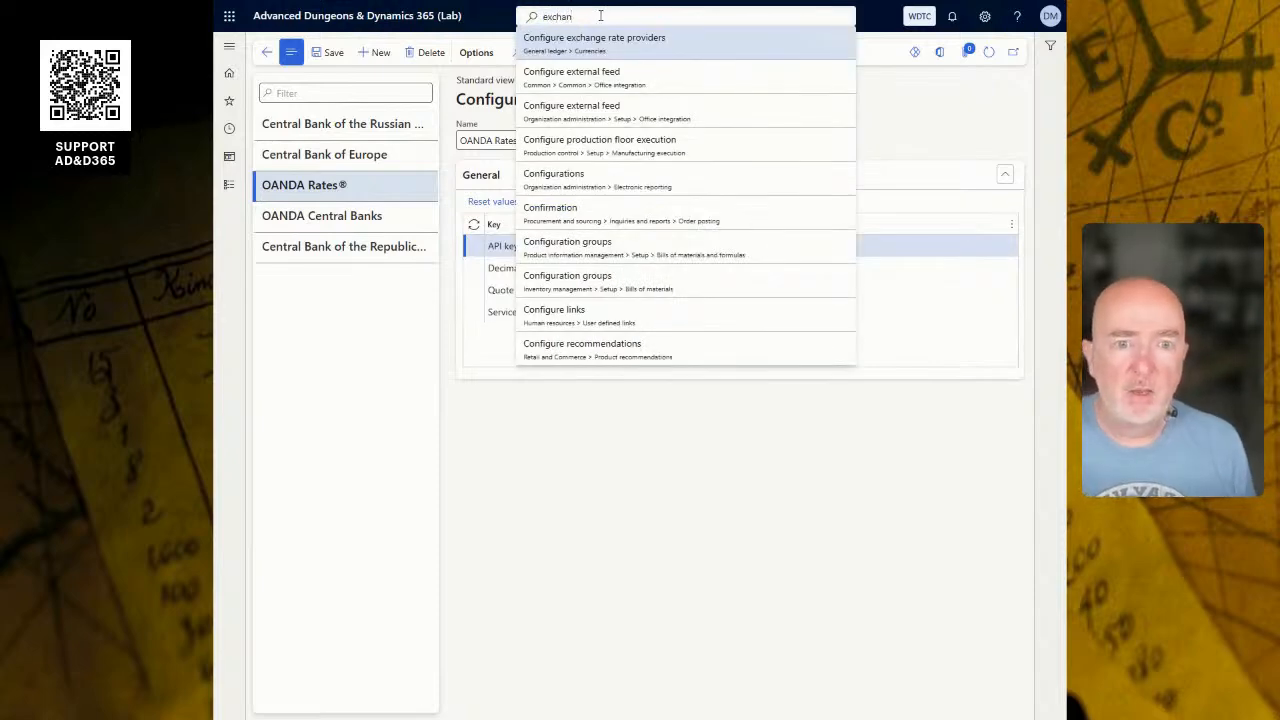
{"action": "key", "text": "Down"}
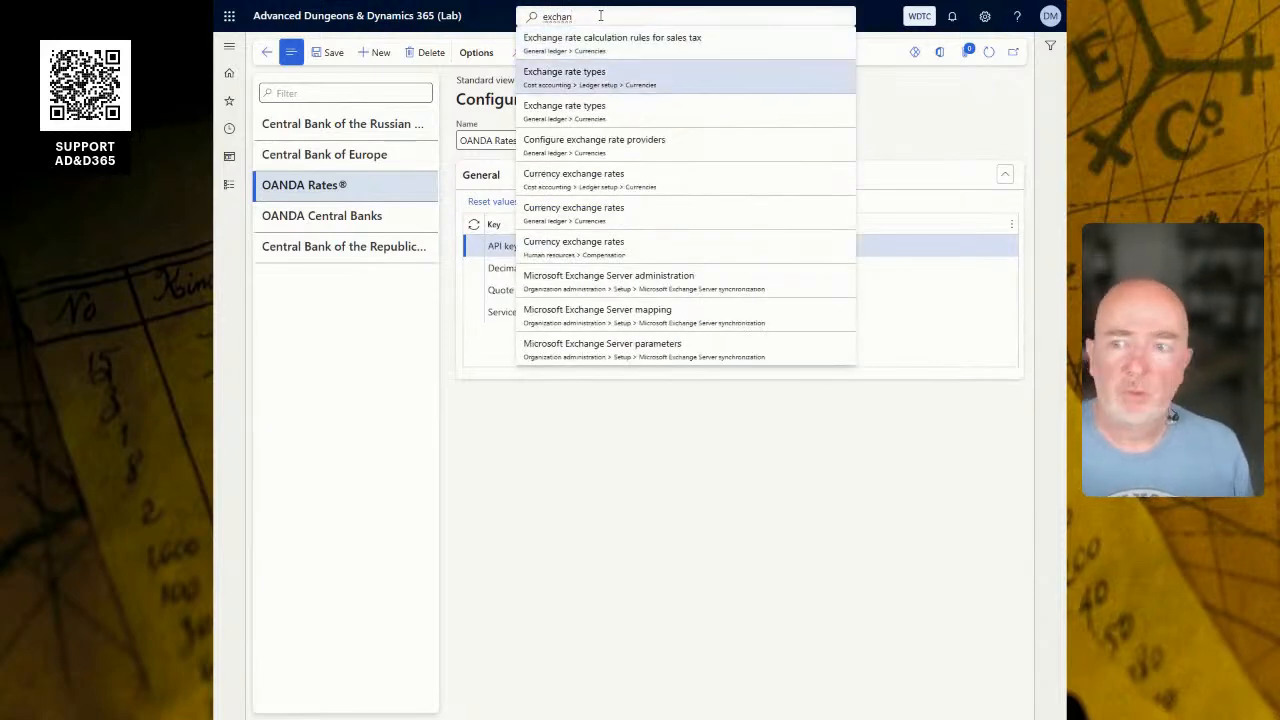
{"action": "key", "text": "Return"}
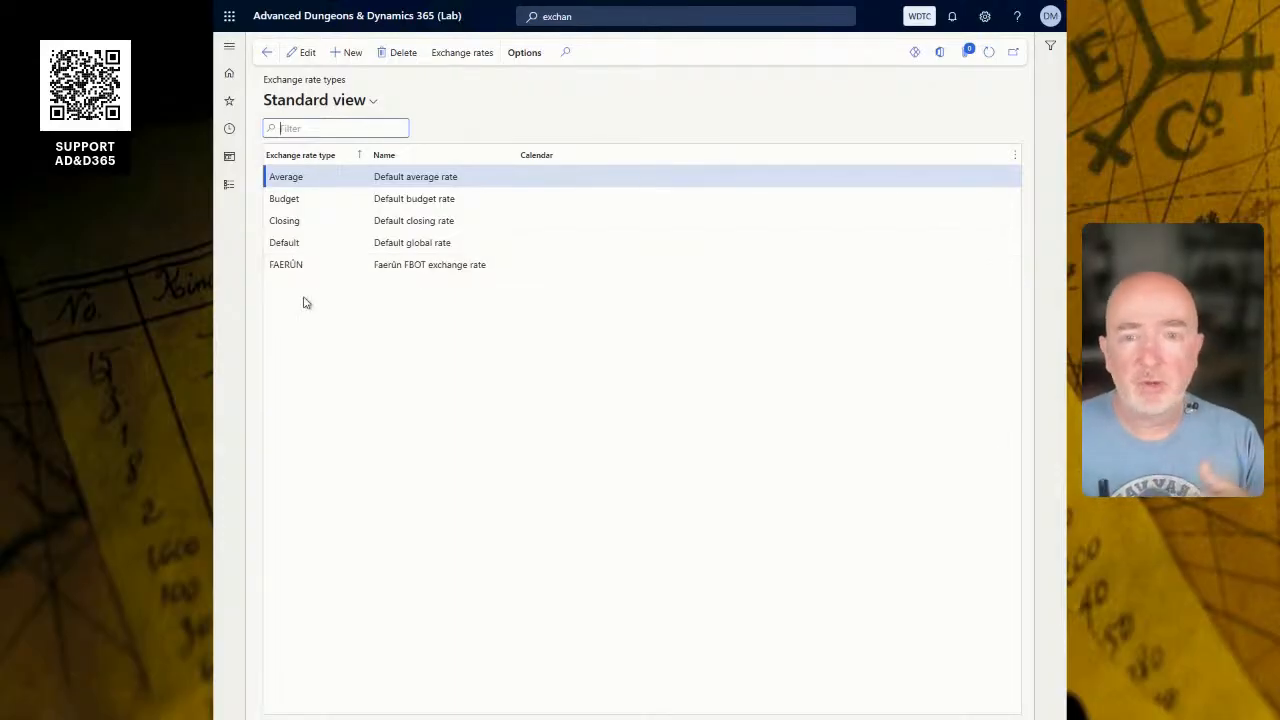
Step: Create a new exchange rate type with the code FBOT
{"action": "left_click", "coordinate": [349, 52]}
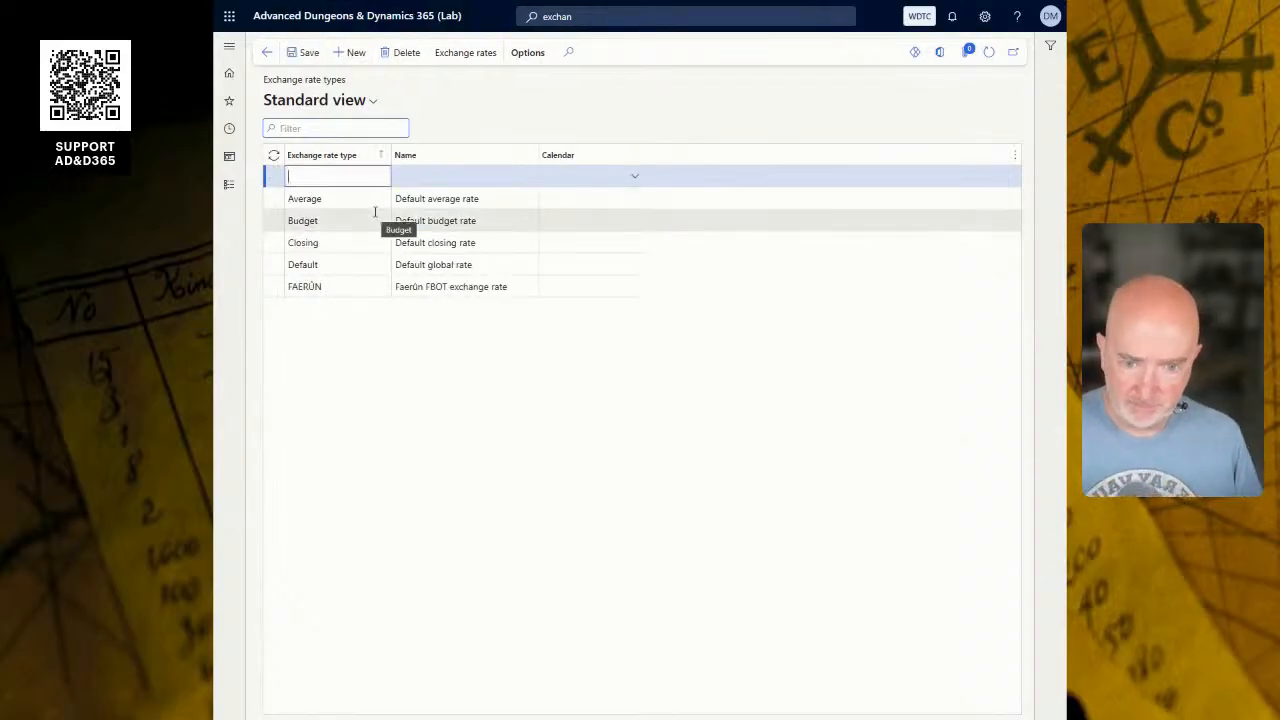
{"action": "type", "text": "FBOT"}
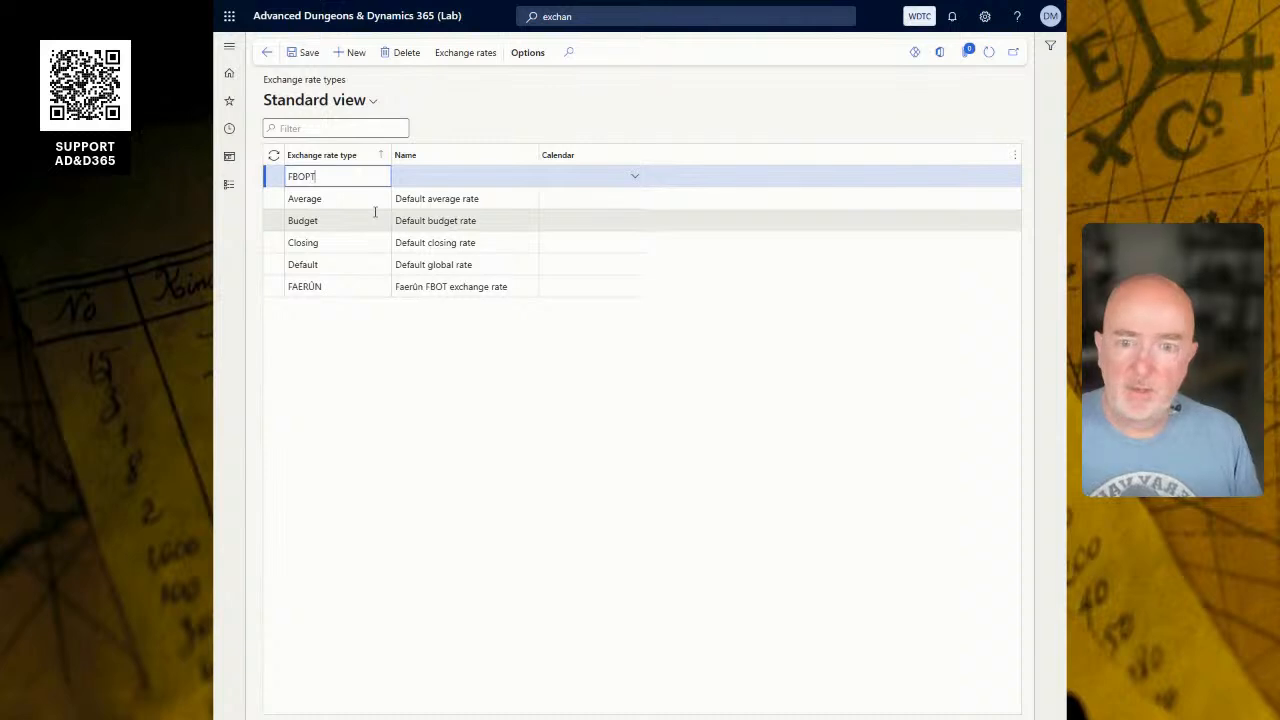
{"action": "key", "text": "BackSpace"}
{"action": "key", "text": "BackSpace"}
{"action": "type", "text": "OT"}
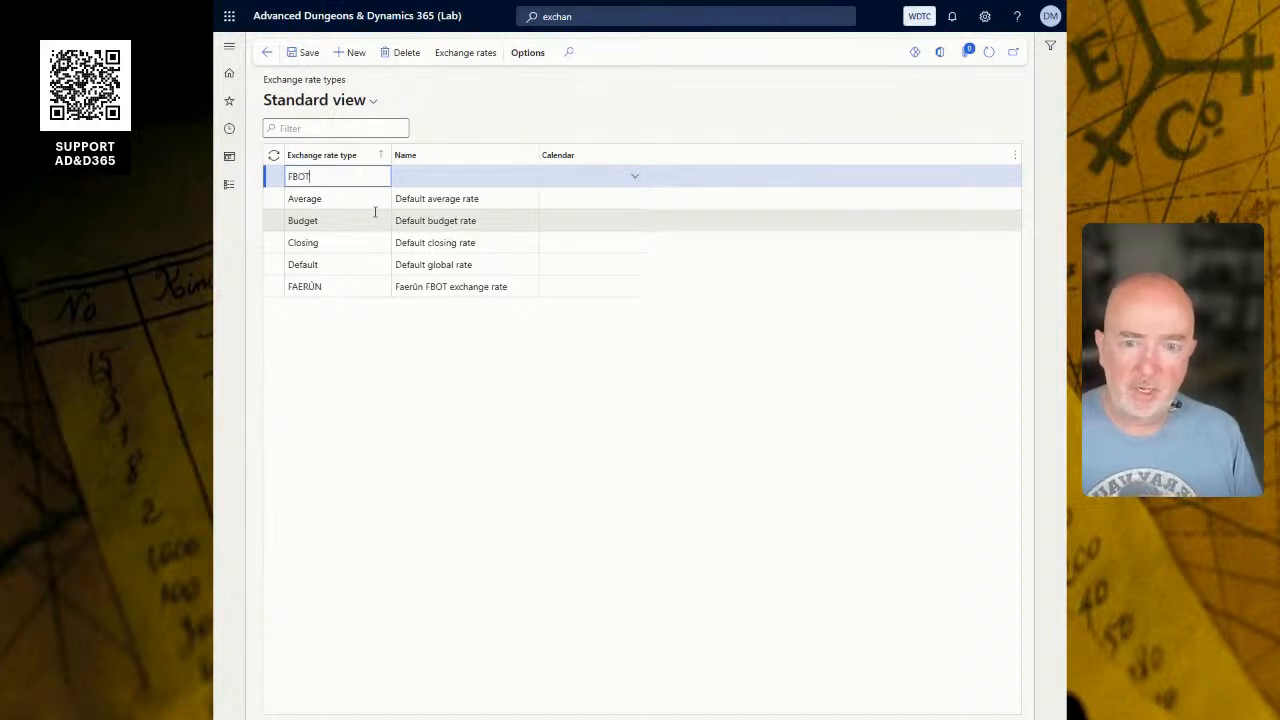
{"action": "key", "text": "Tab"}
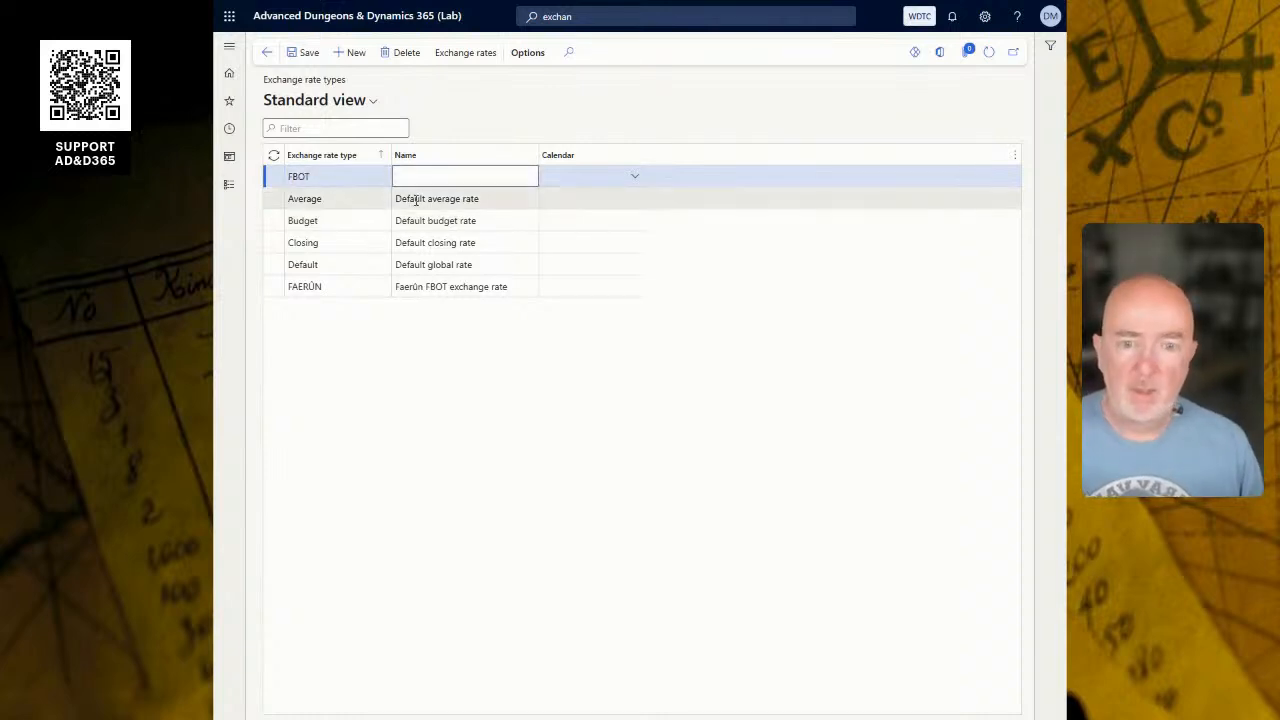
Step: Name the FBOT exchange rate type "Faerûn Board Of Trade", reusing the word Faerûn from the FAERÛN record, and save it
{"action": "double_click", "coordinate": [408, 291]}
{"action": "key", "text": "ctrl+c"}
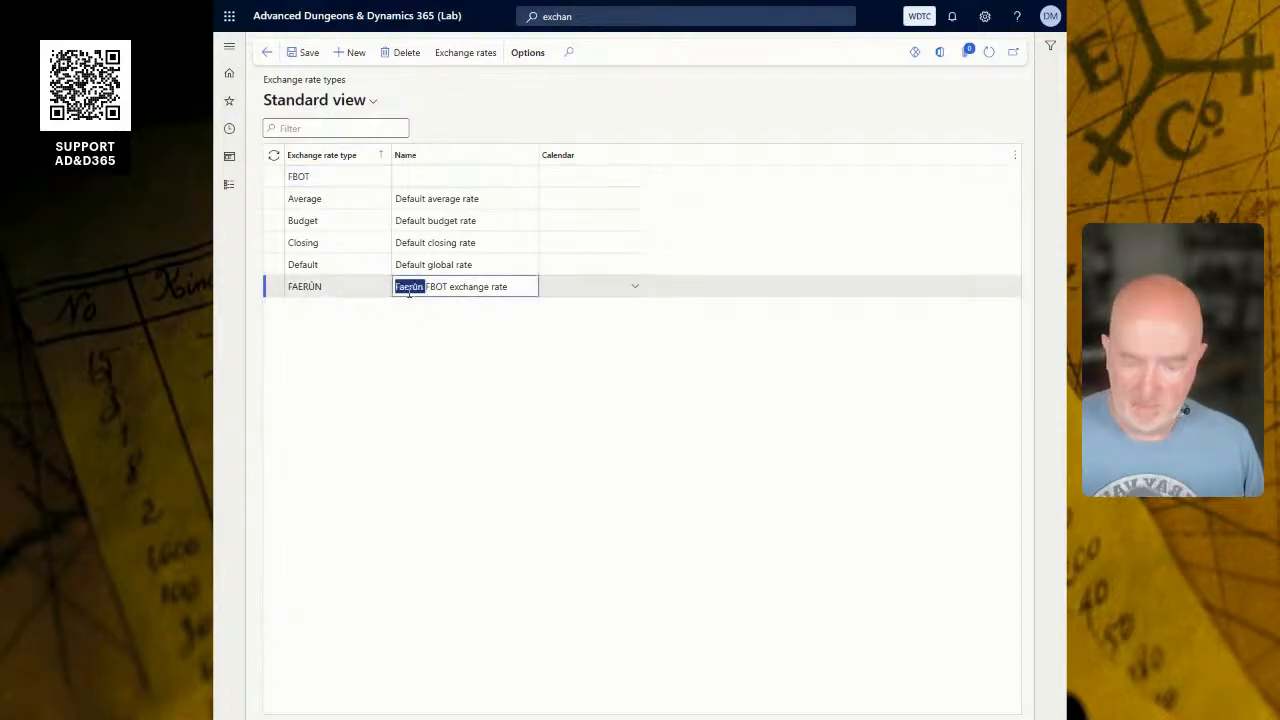
{"action": "left_click", "coordinate": [415, 181]}
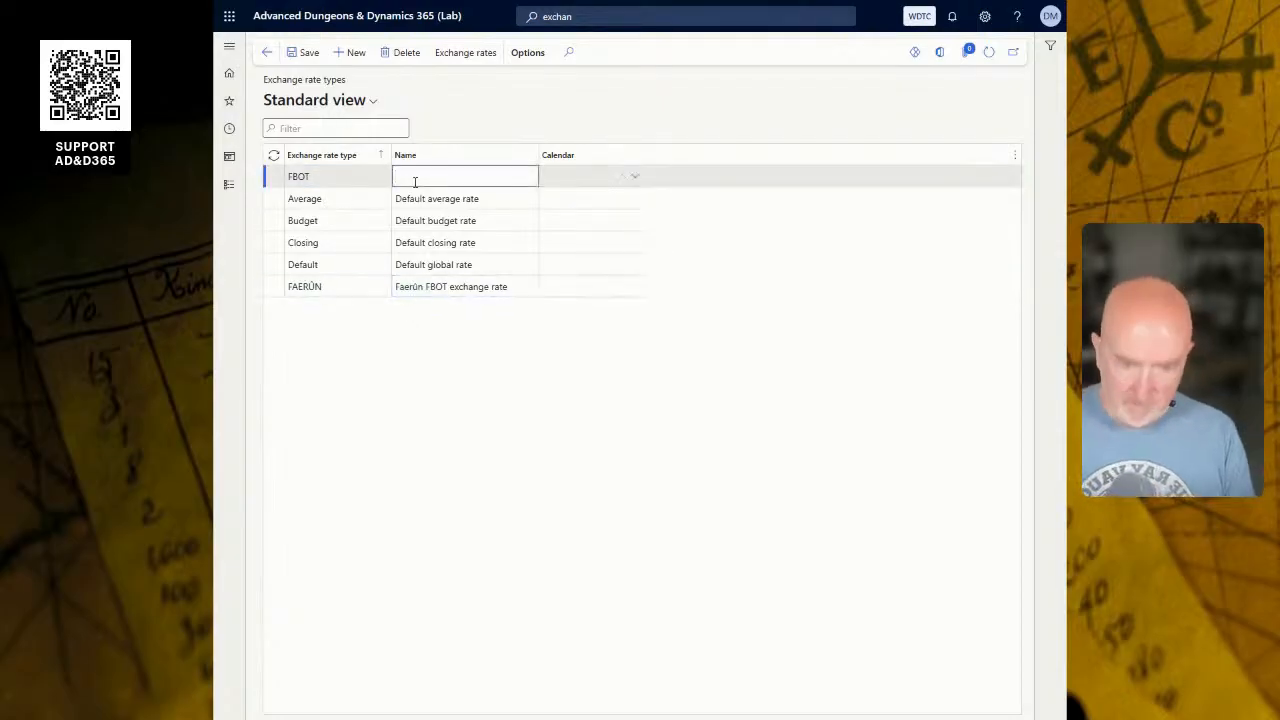
{"action": "key", "text": "ctrl+v"}
{"action": "type", "text": "Board O"}
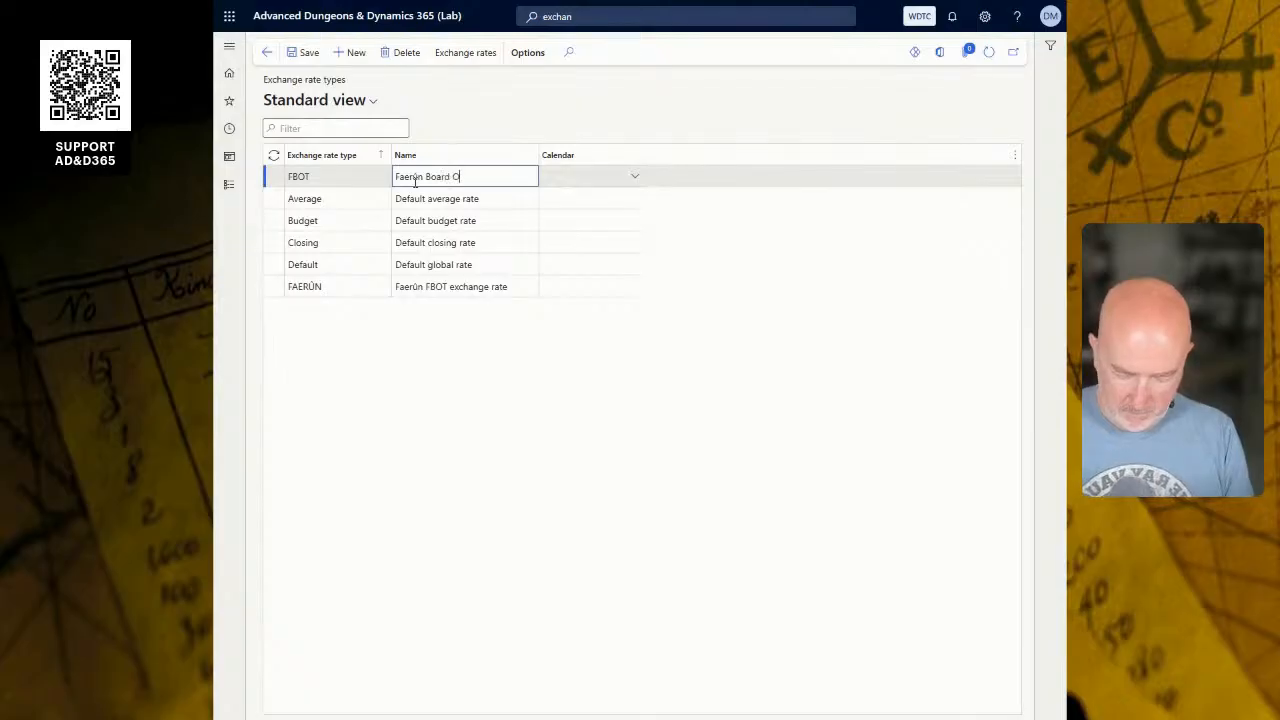
{"action": "type", "text": "f Trade"}
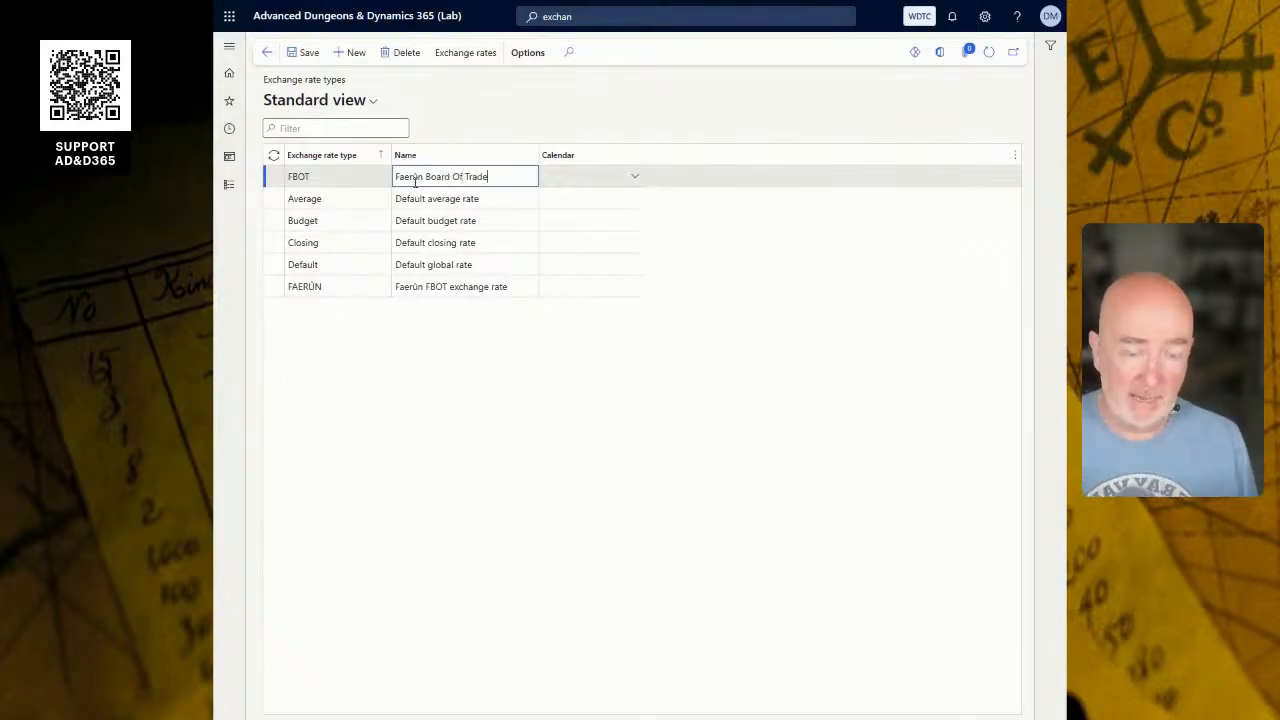
{"action": "key", "text": "Tab"}
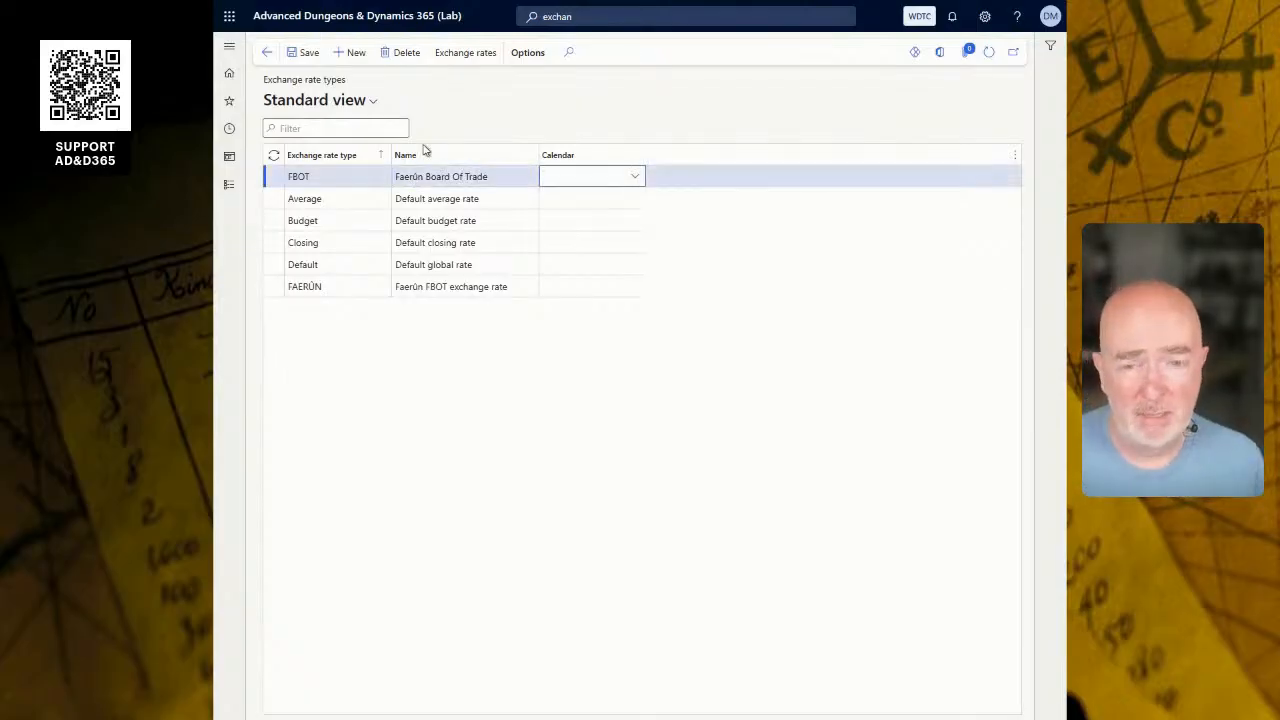
{"action": "left_click", "coordinate": [309, 53]}
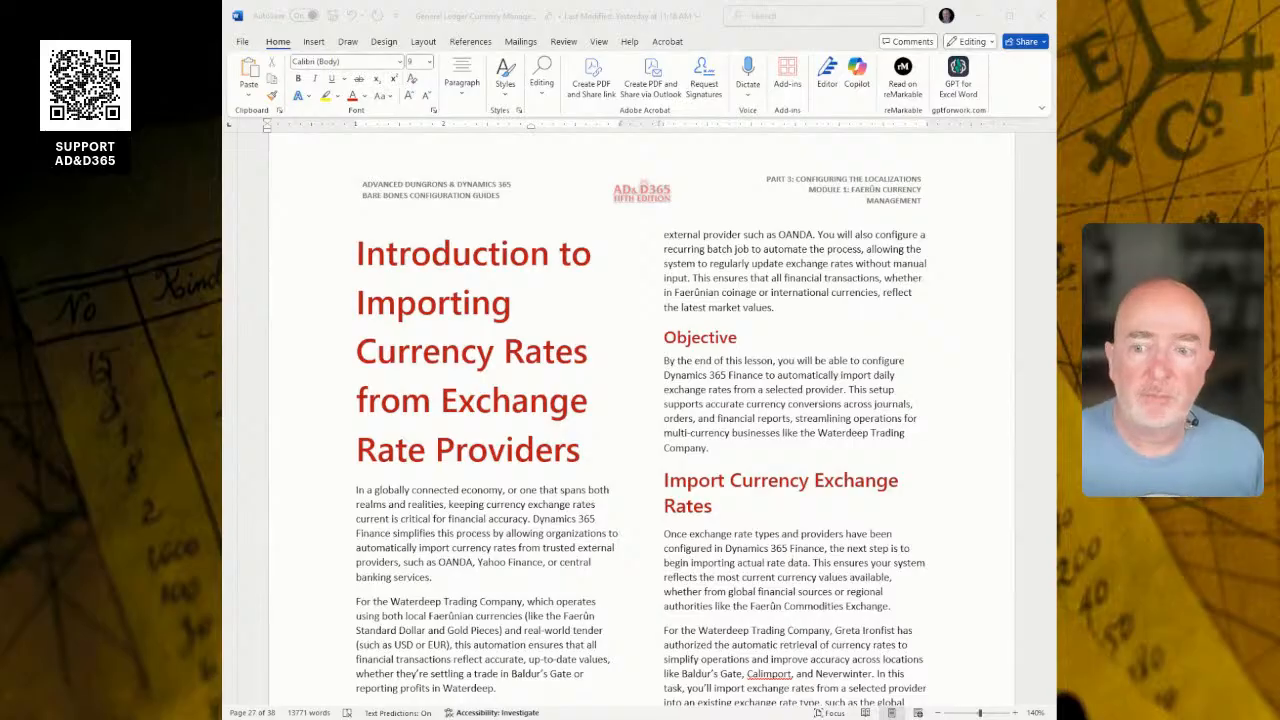
{"action": "scroll", "coordinate": [640, 420], "scroll_direction": "down", "scroll_amount": 9}
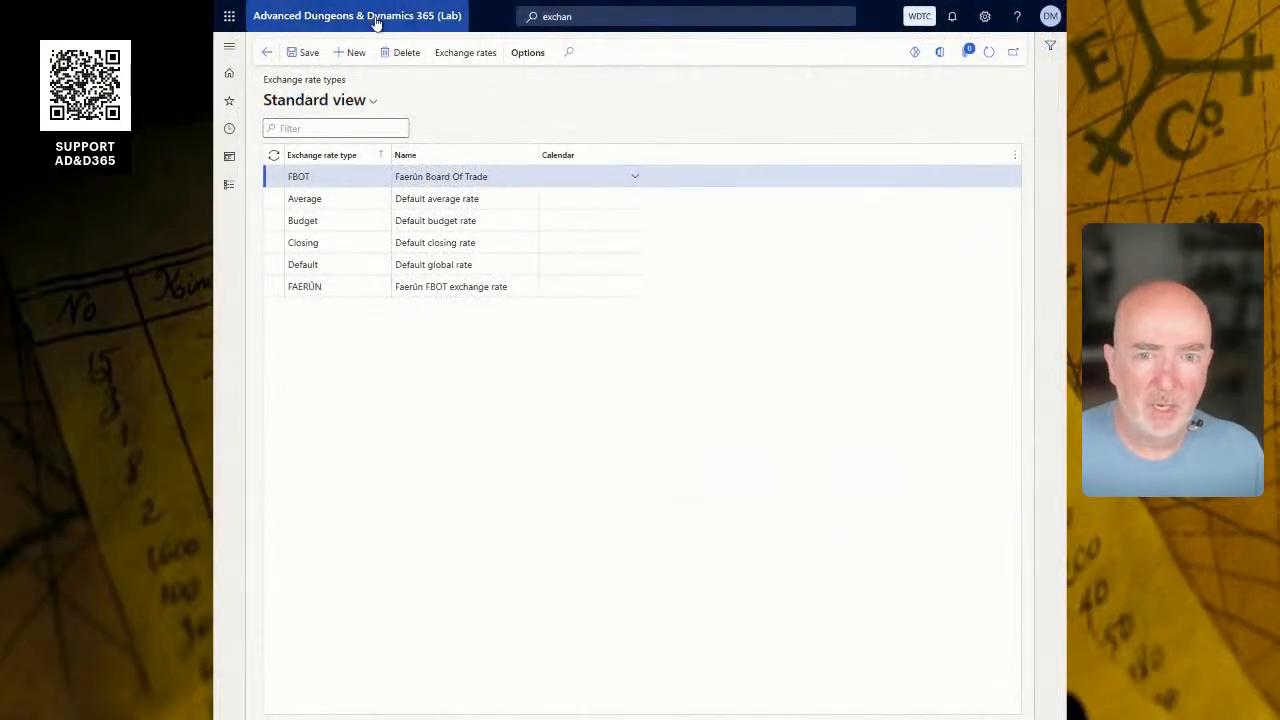
{"action": "left_click", "coordinate": [376, 22]}
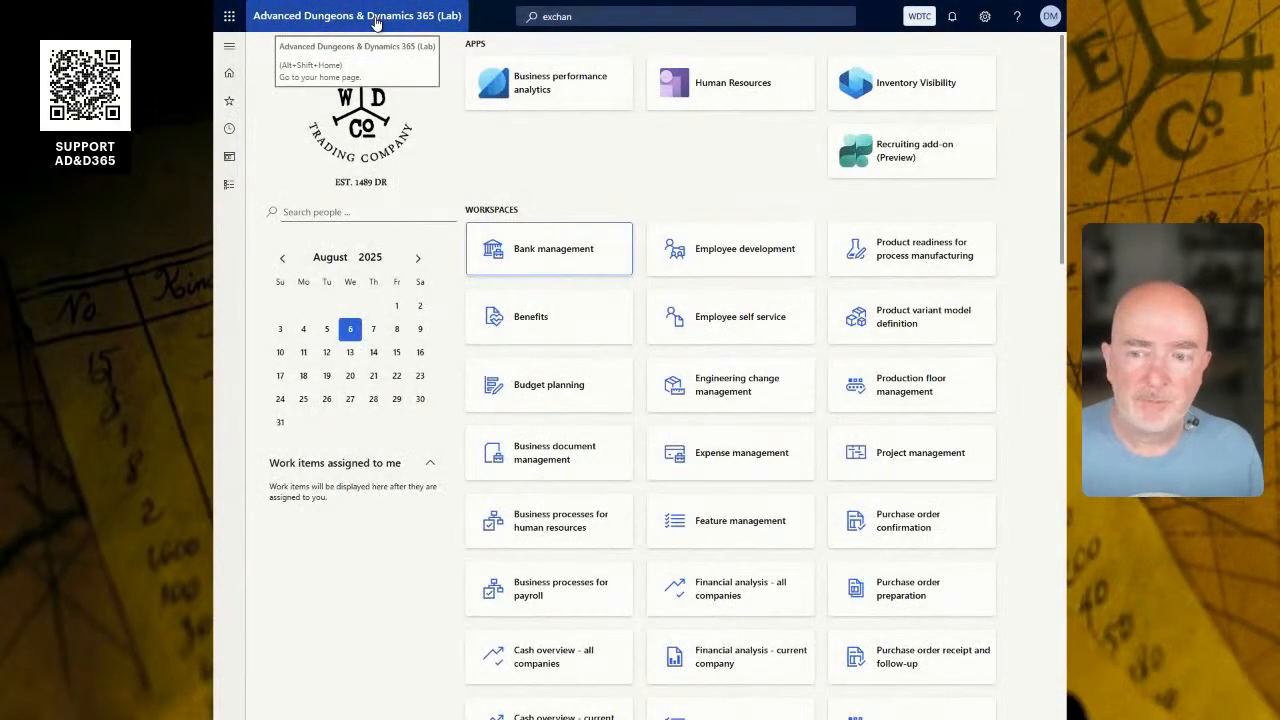
{"action": "left_click", "coordinate": [591, 17]}
{"action": "type", "text": "inpor"}
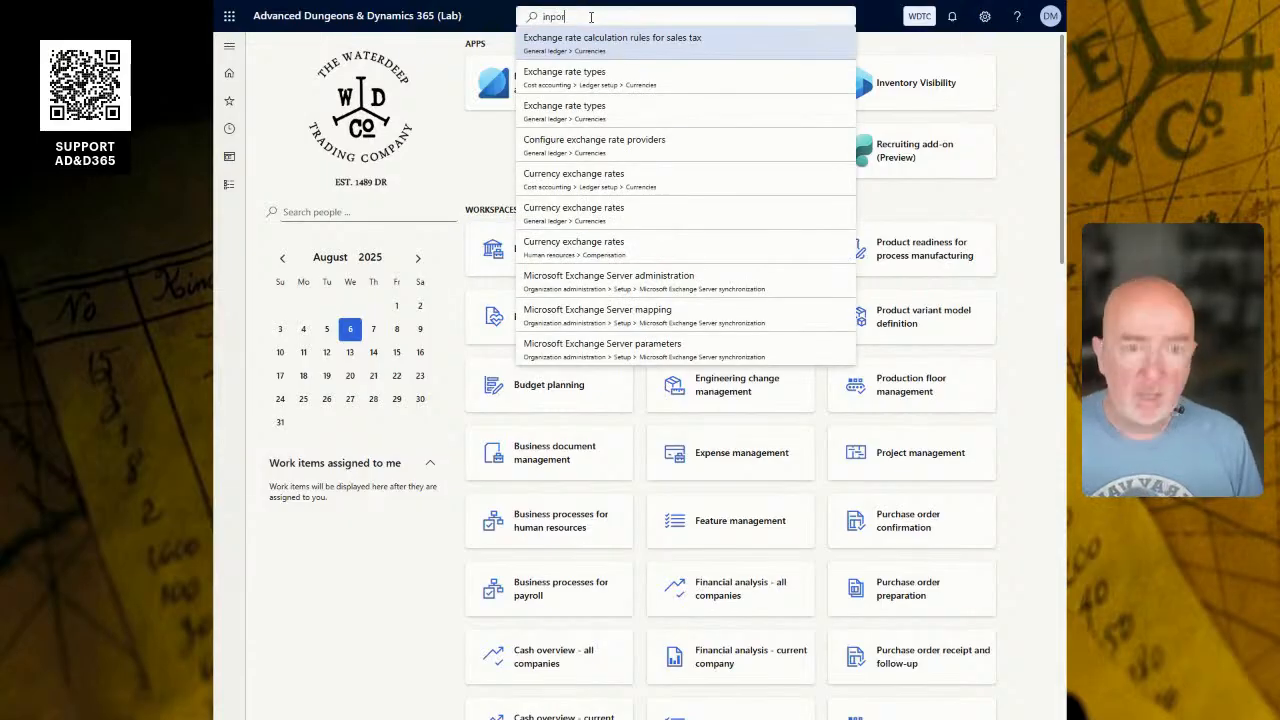
{"action": "key", "text": "BackSpace"}
{"action": "key", "text": "BackSpace"}
{"action": "key", "text": "BackSpace"}
{"action": "key", "text": "BackSpace"}
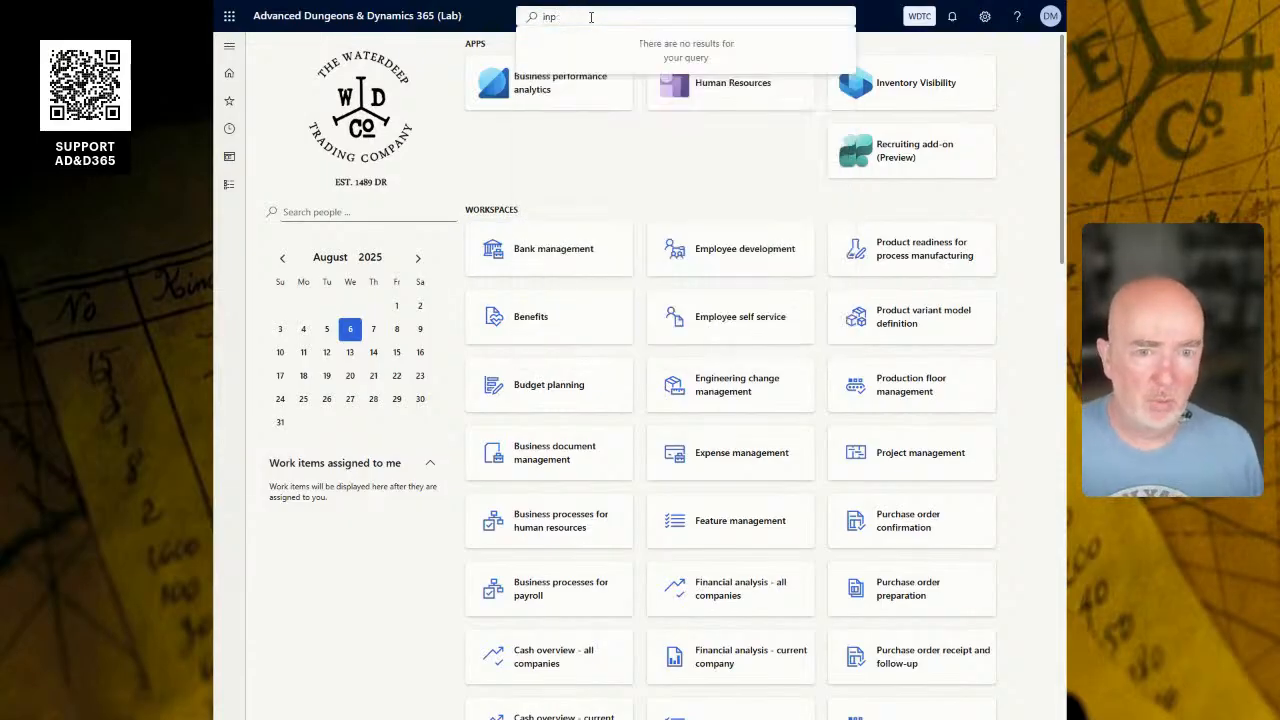
{"action": "type", "text": "mport"}
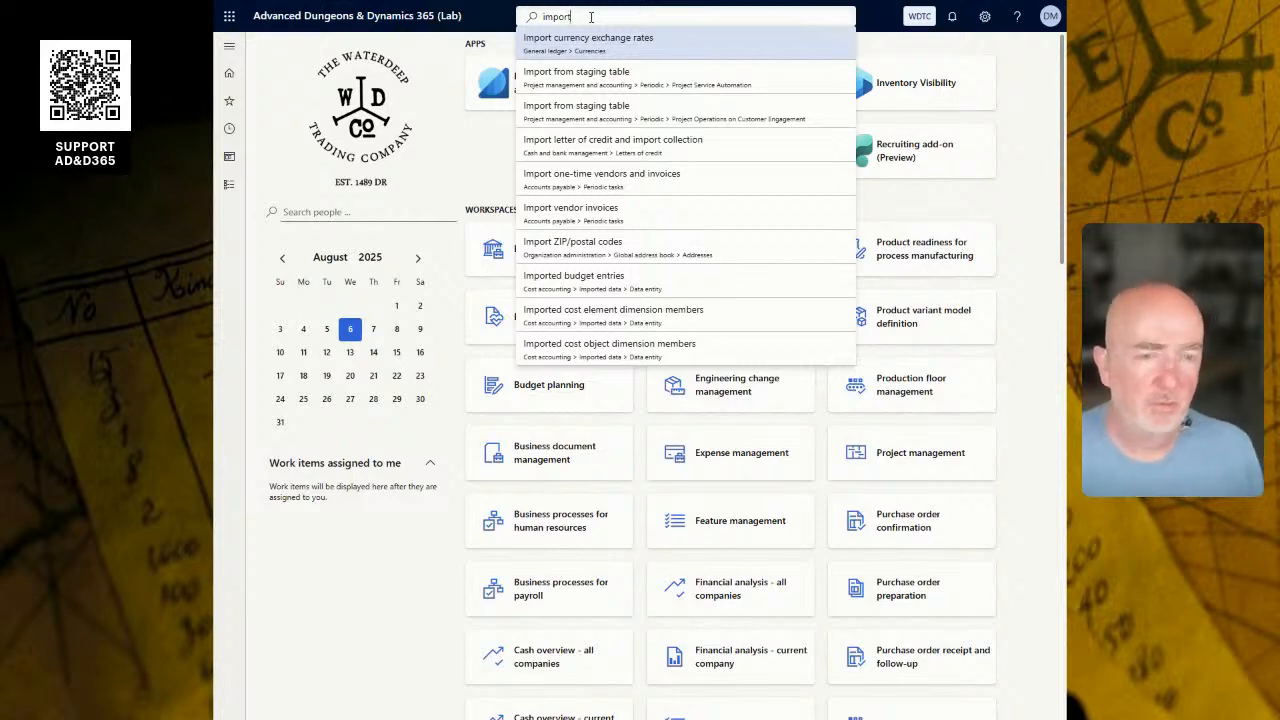
{"action": "key", "text": "Return"}
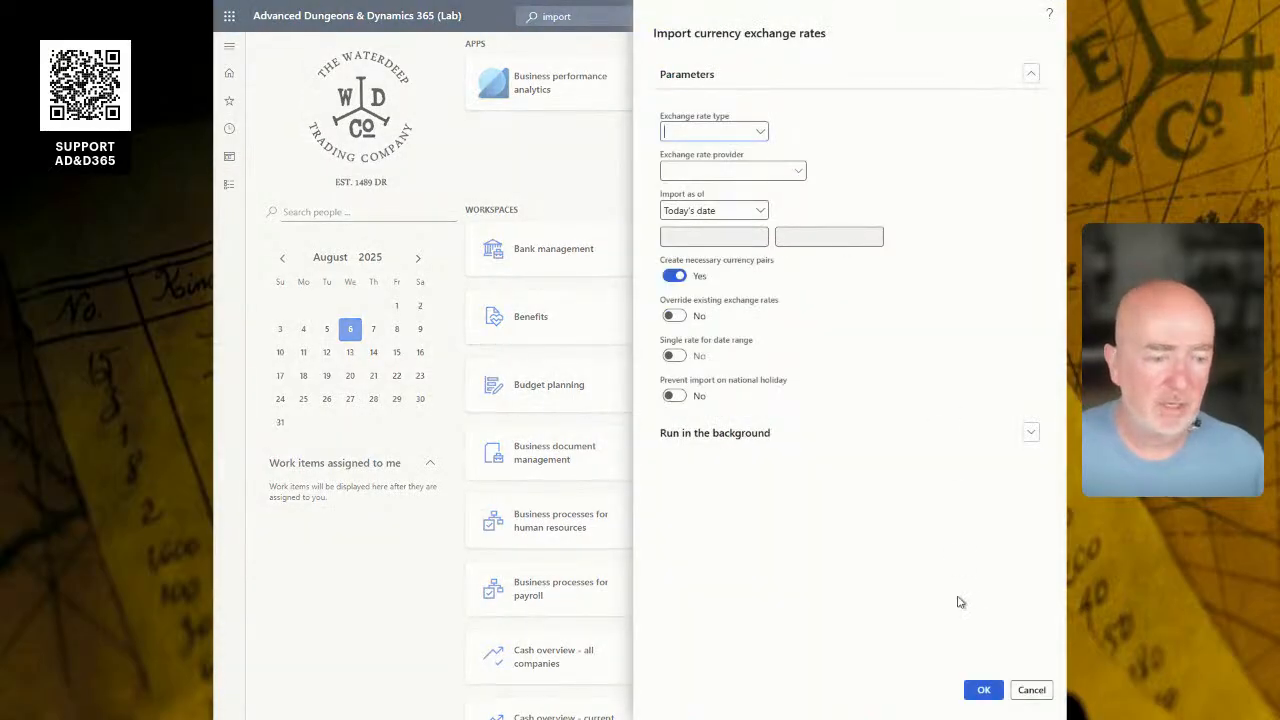
{"action": "left_click", "coordinate": [1031, 690]}
{"action": "left_click", "coordinate": [622, 20]}
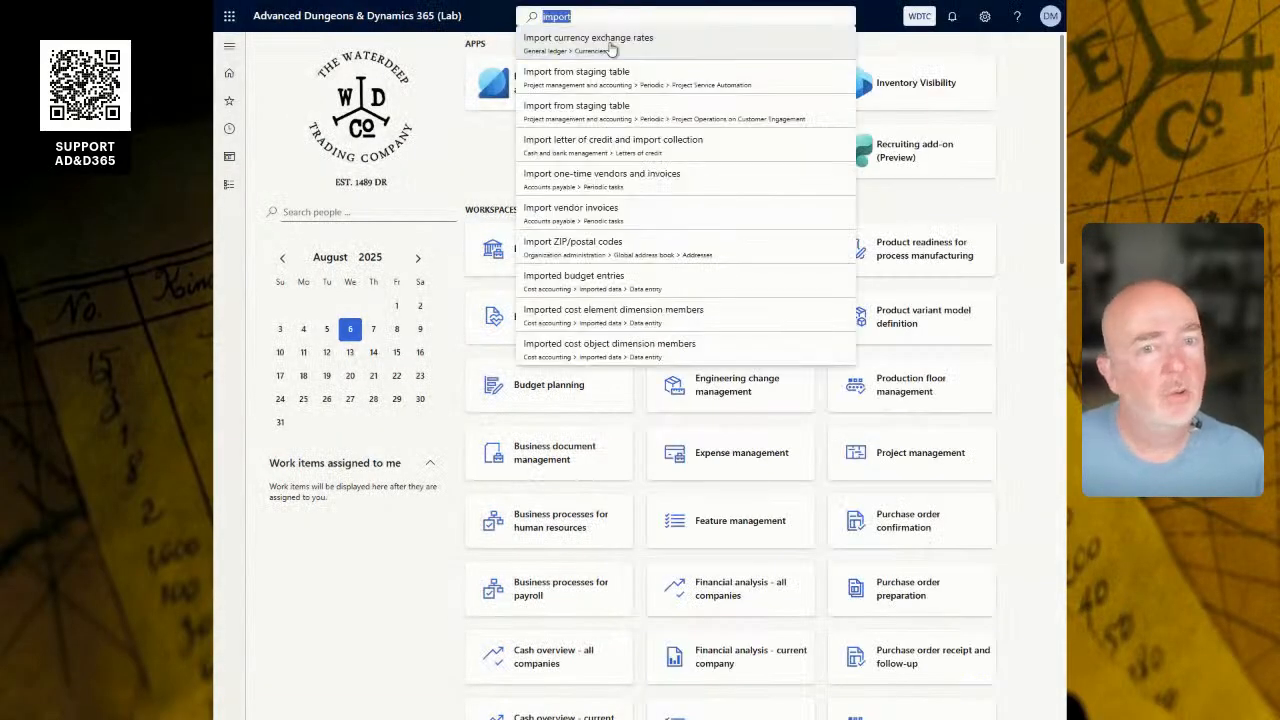
Step: Open Import currency exchange rates from the currency functions of the General ledger module
{"action": "left_click", "coordinate": [228, 184]}
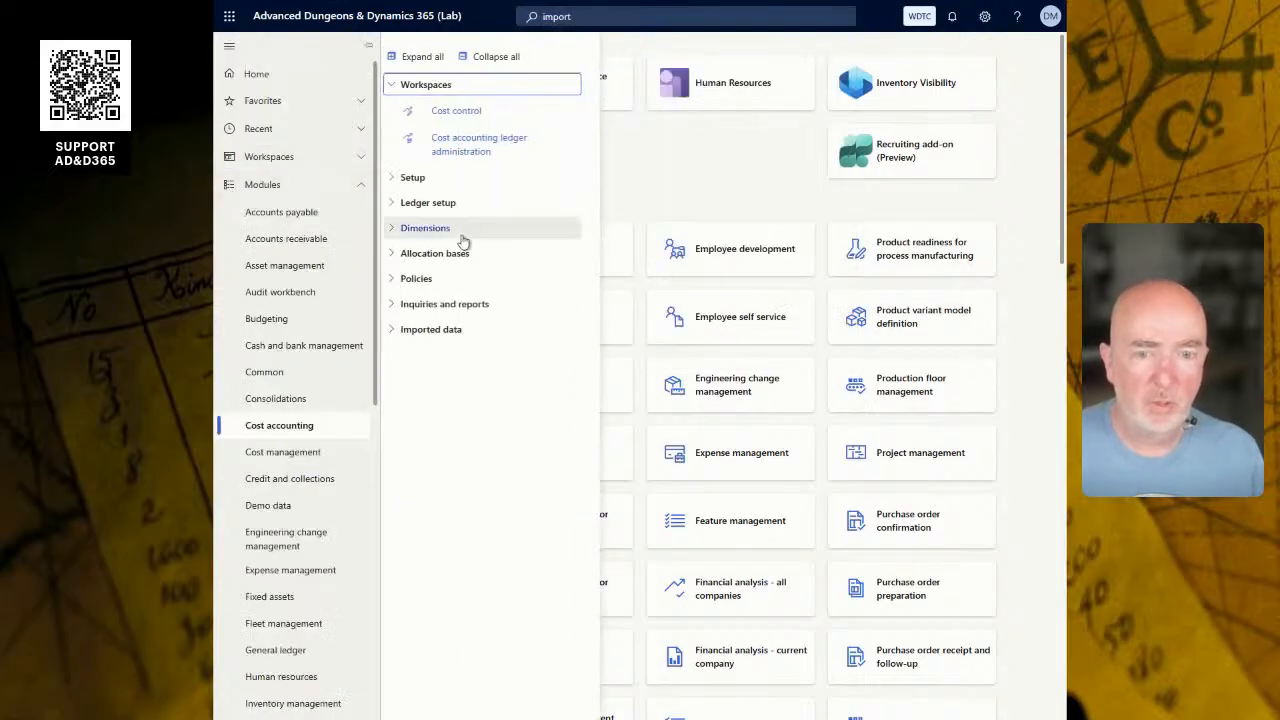
{"action": "left_click", "coordinate": [299, 653]}
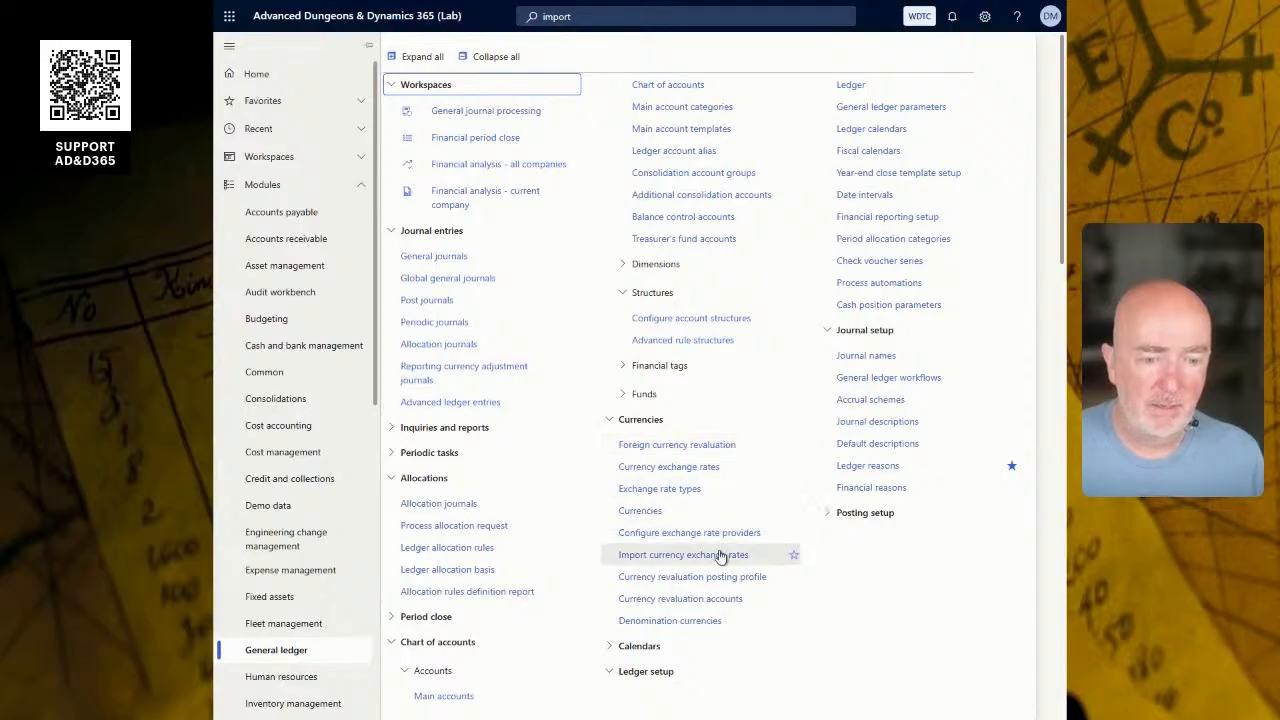
{"action": "left_click", "coordinate": [583, 16]}
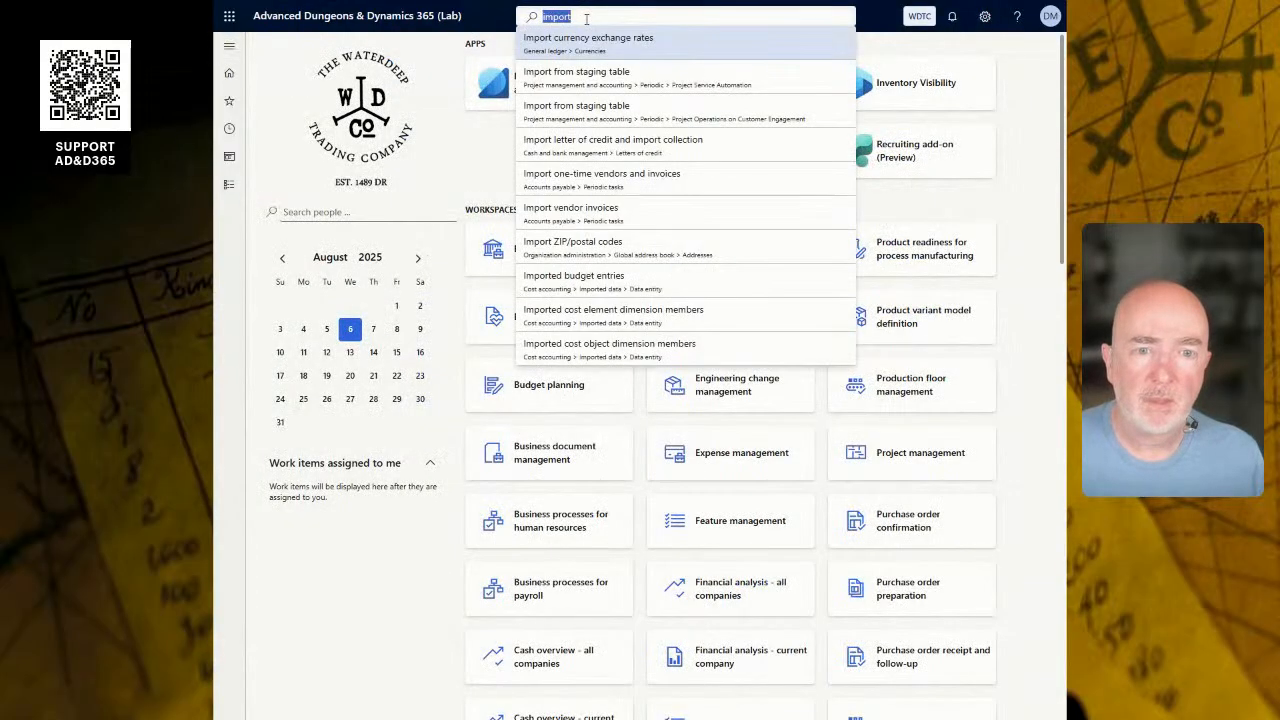
{"action": "left_click", "coordinate": [231, 193]}
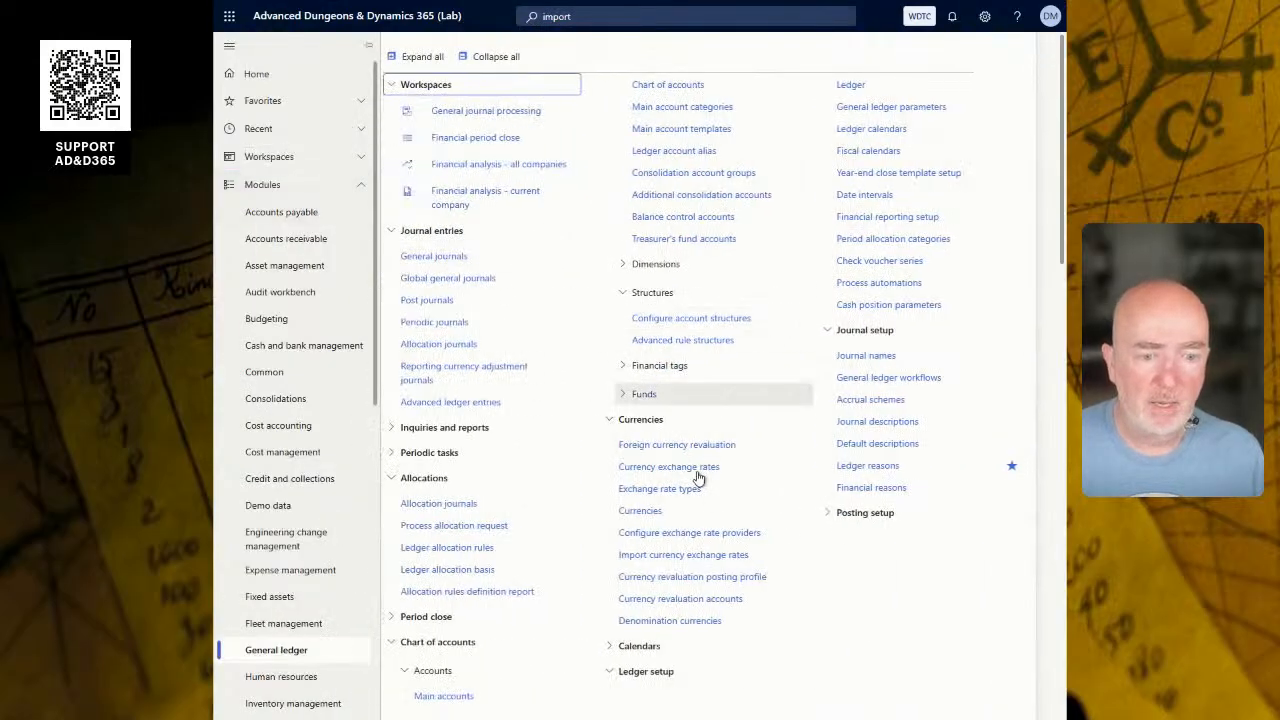
{"action": "left_click", "coordinate": [704, 565]}
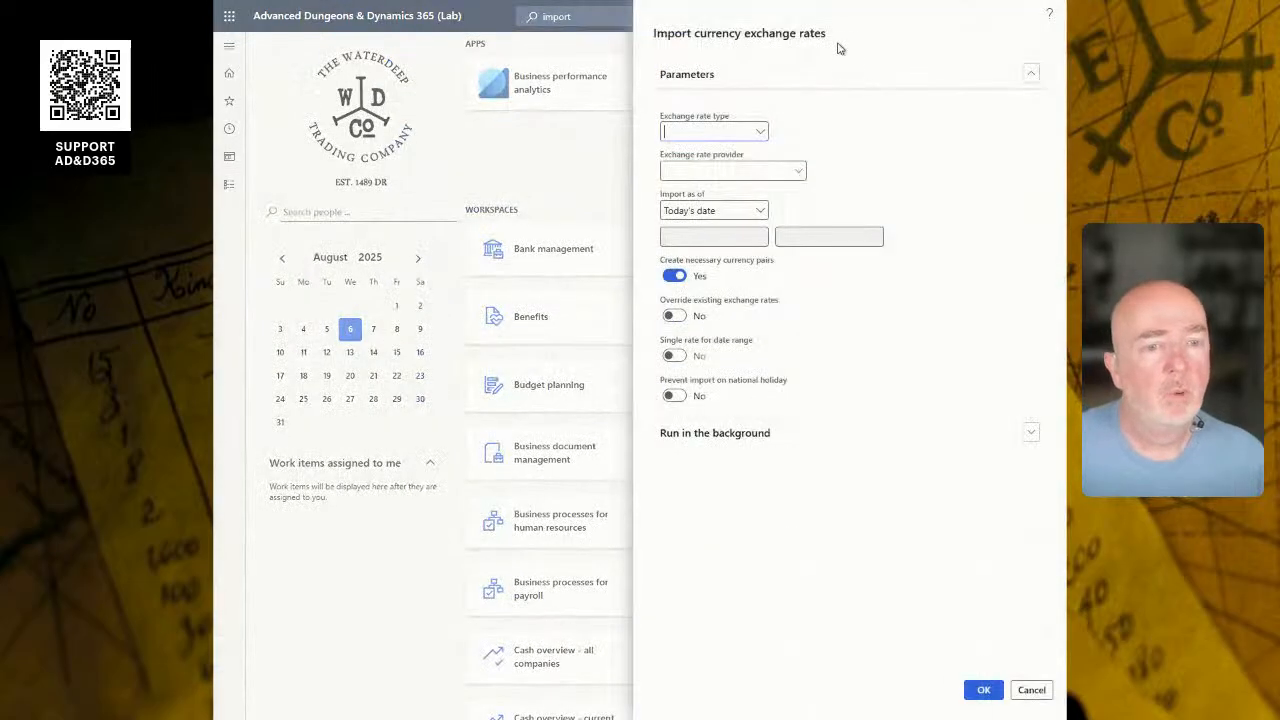
Step: Set the import's exchange rate type to Default and its exchange rate provider to OANDA Rates
{"action": "left_click", "coordinate": [763, 133]}
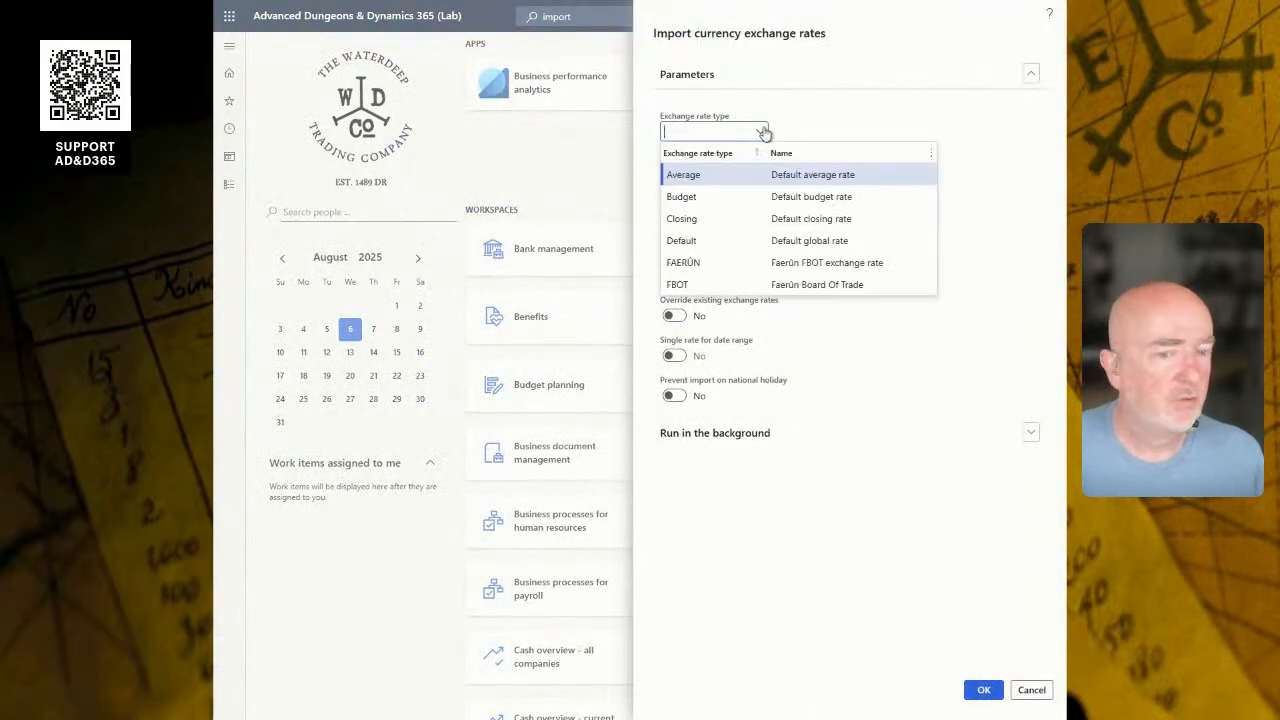
{"action": "left_click", "coordinate": [724, 240]}
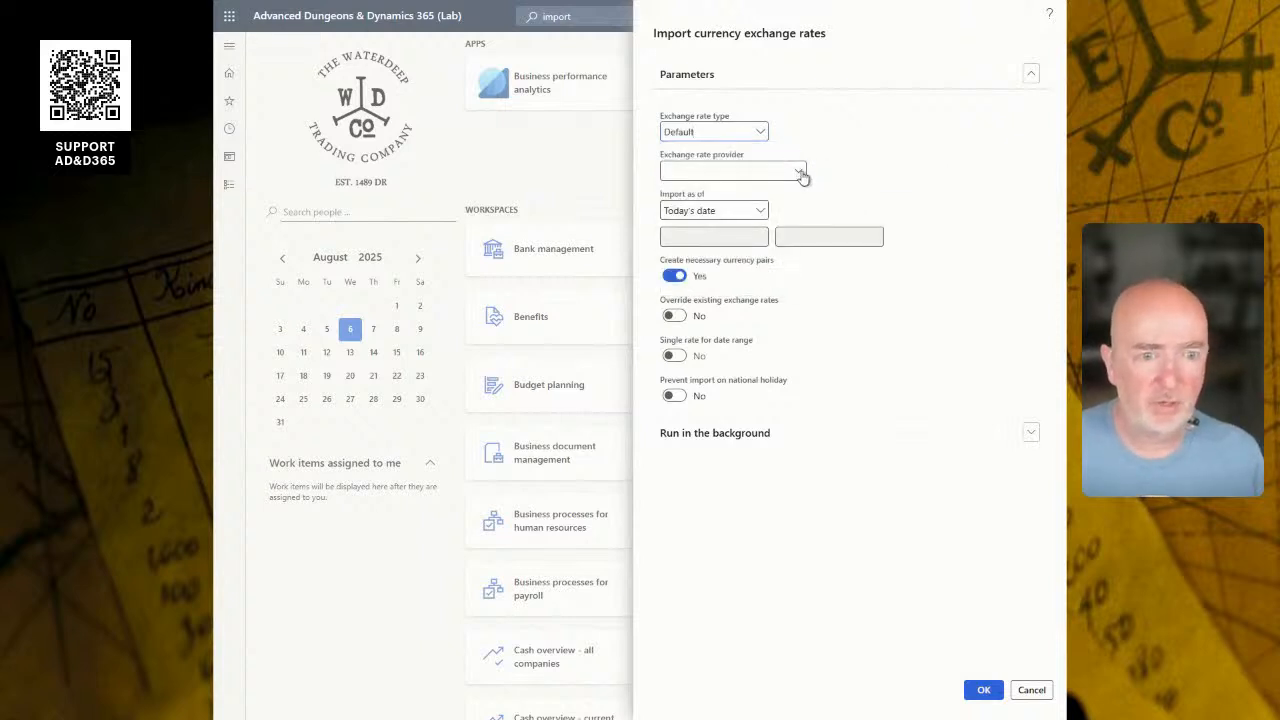
{"action": "left_click", "coordinate": [801, 174]}
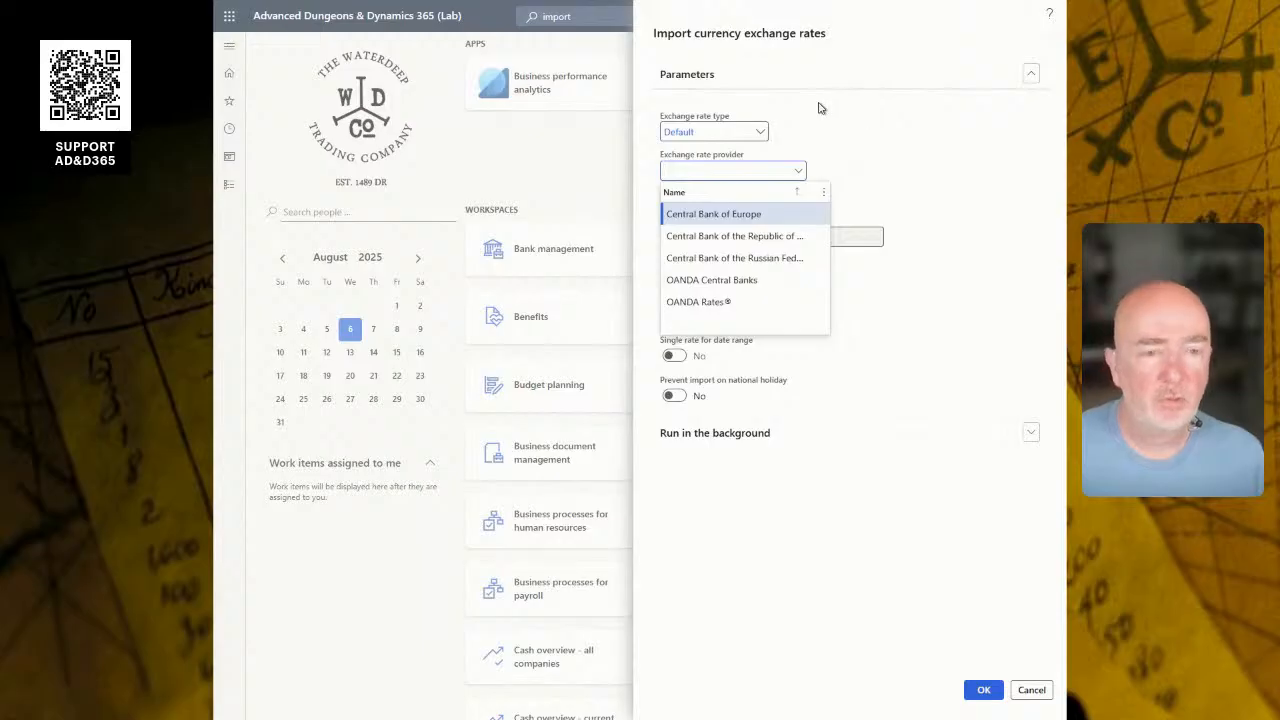
{"action": "left_click", "coordinate": [724, 302]}
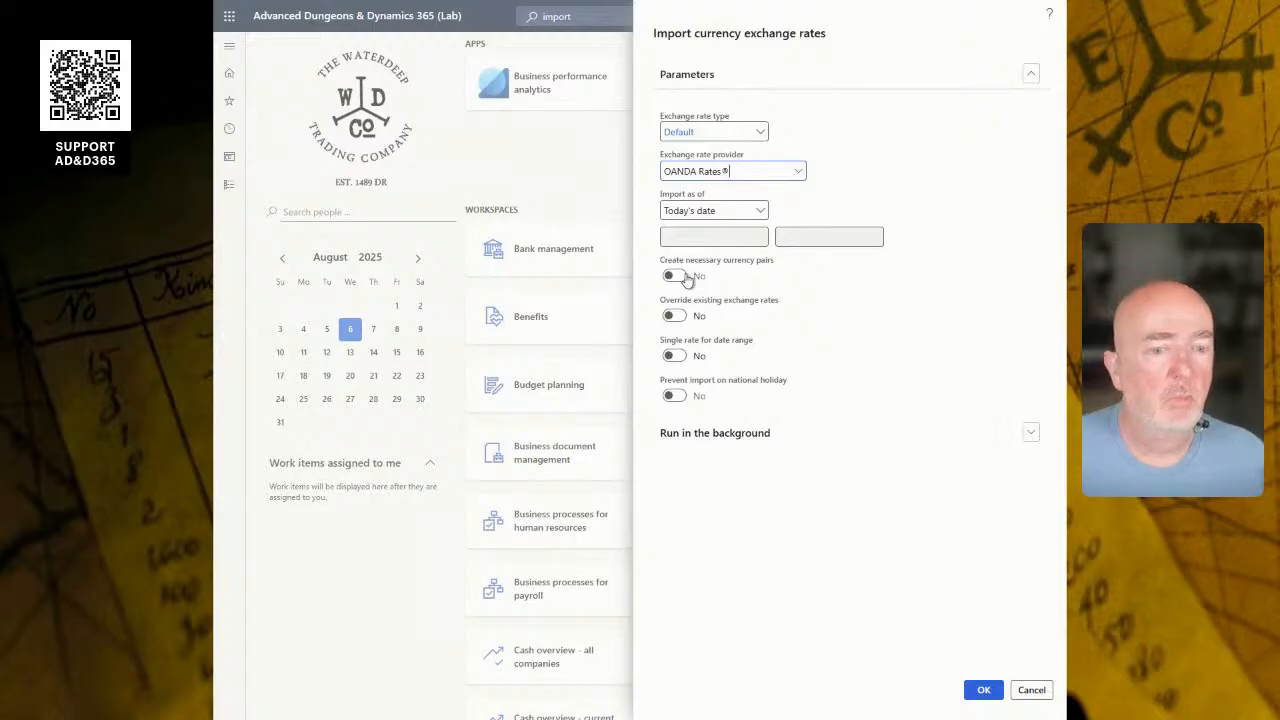
Step: Define a recurrence for the background import with no end date and a start time of 6:00 AM
{"action": "left_click", "coordinate": [706, 444]}
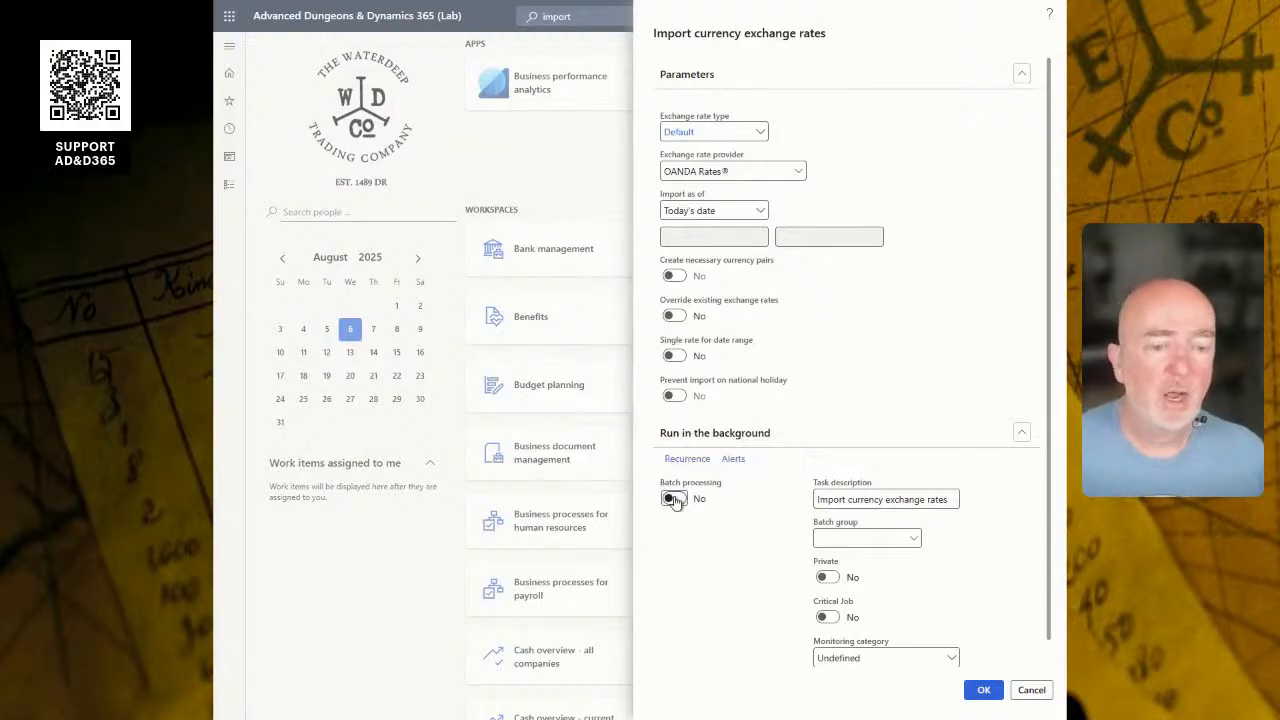
{"action": "left_click", "coordinate": [681, 459]}
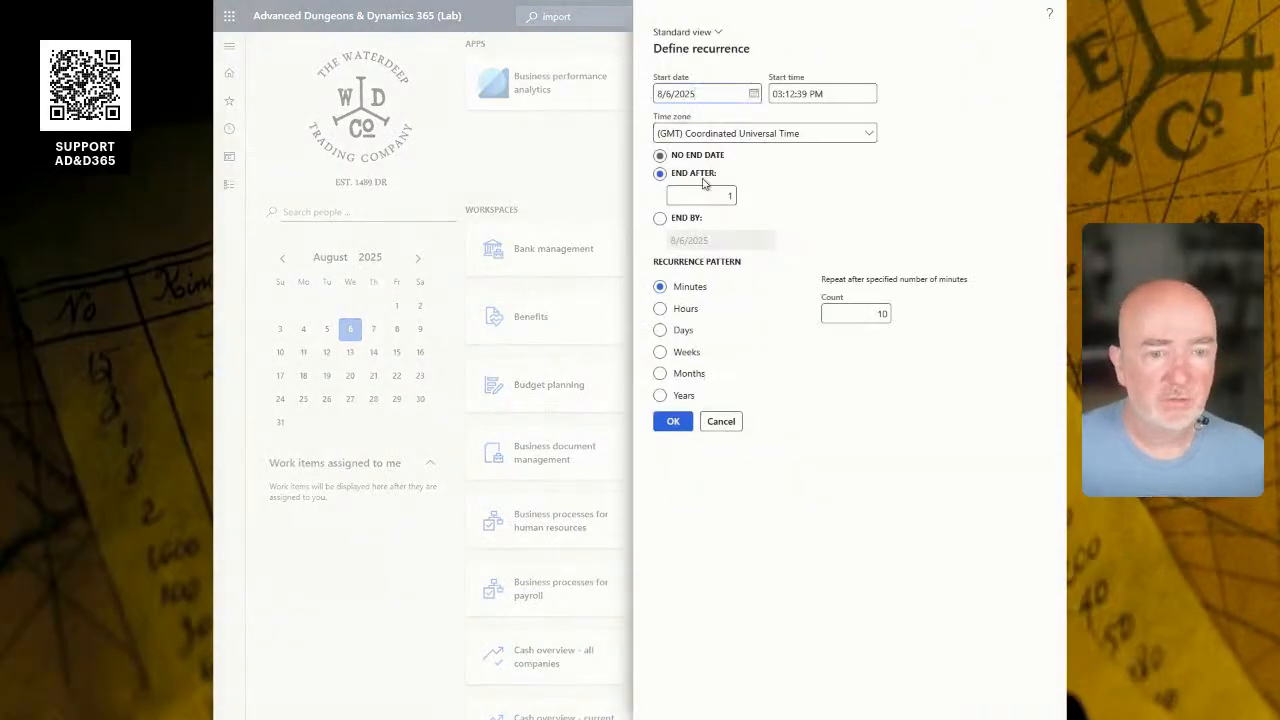
{"action": "left_click", "coordinate": [660, 156]}
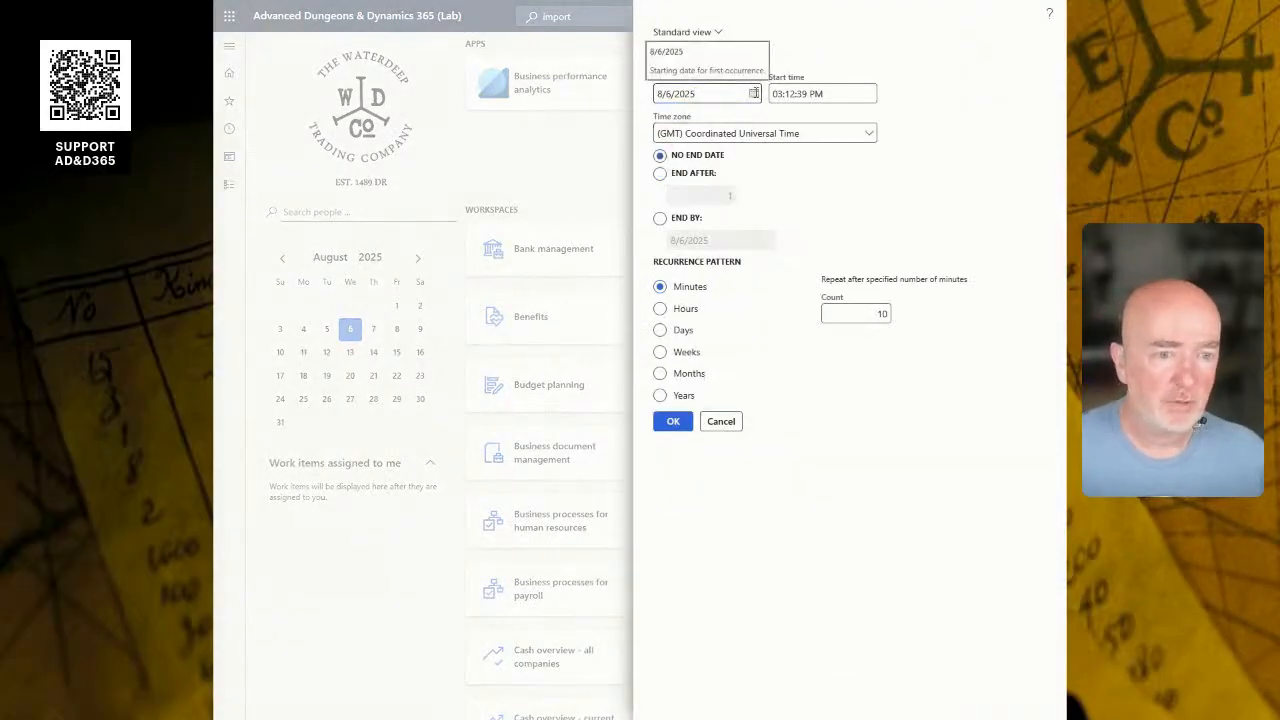
{"action": "left_click_drag", "start_coordinate": [822, 93], "coordinate": [671, 88]}
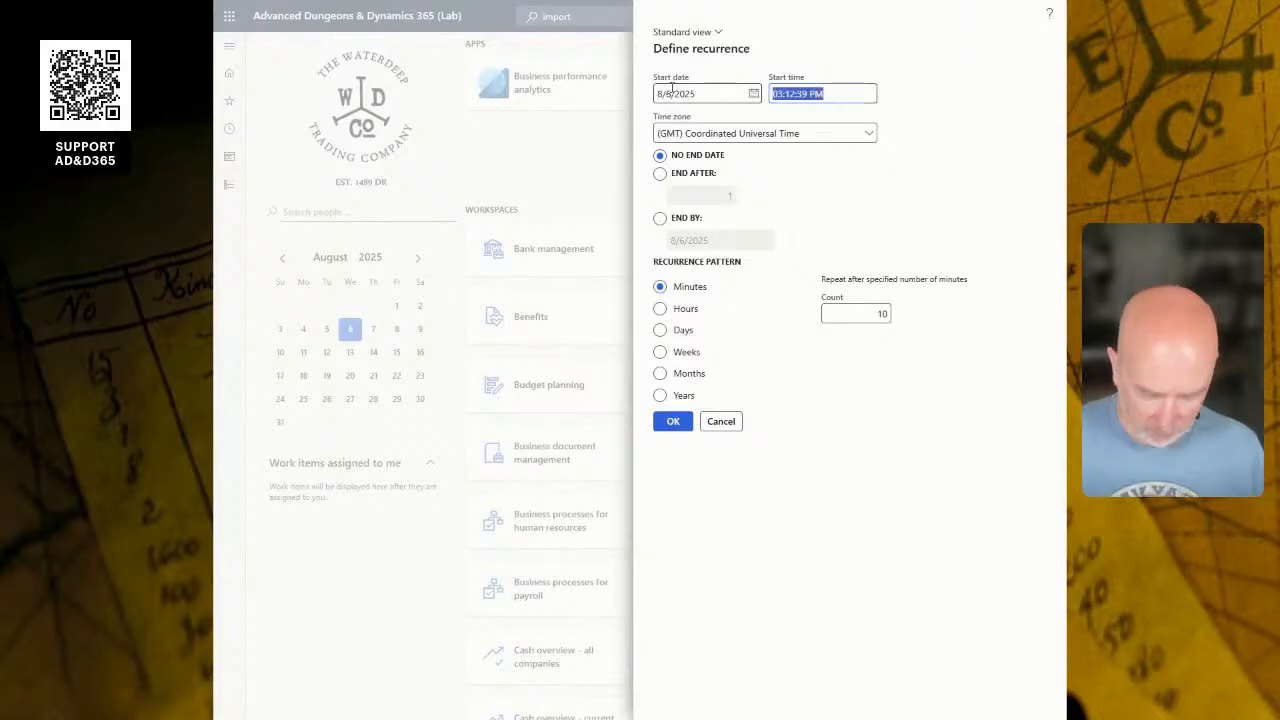
{"action": "type", "text": "6:00a"}
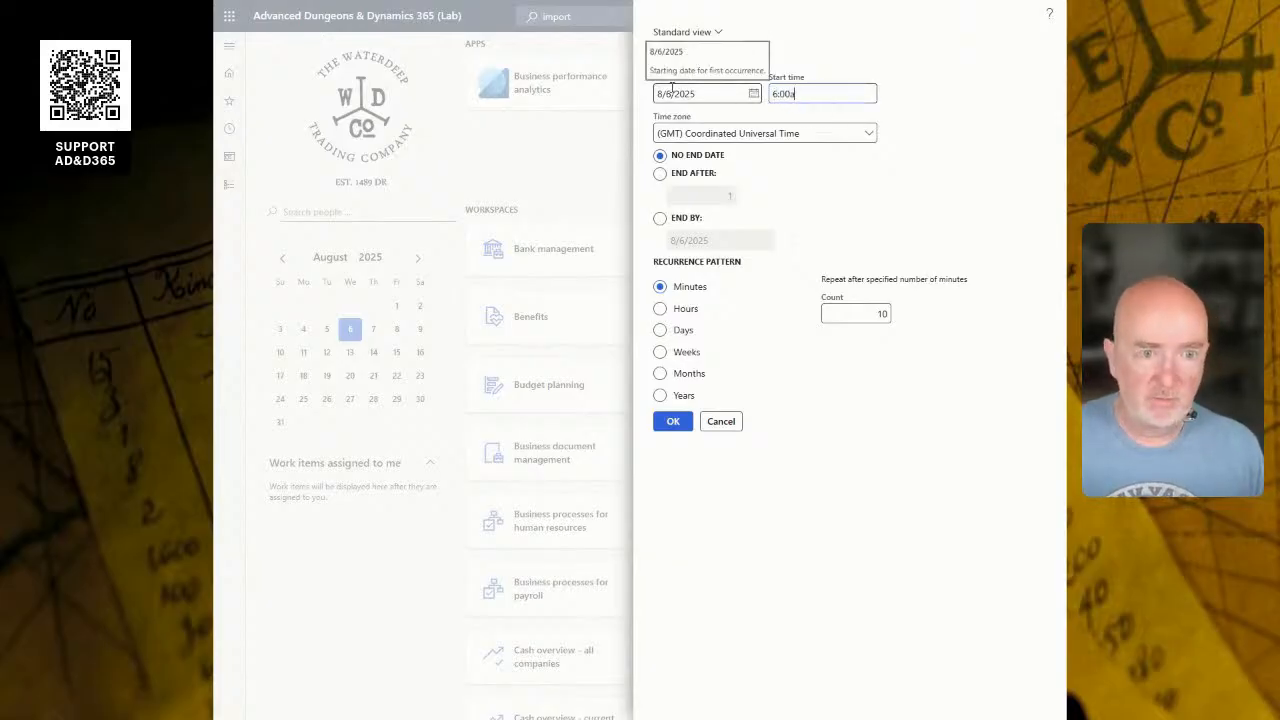
{"action": "key", "text": "Tab"}
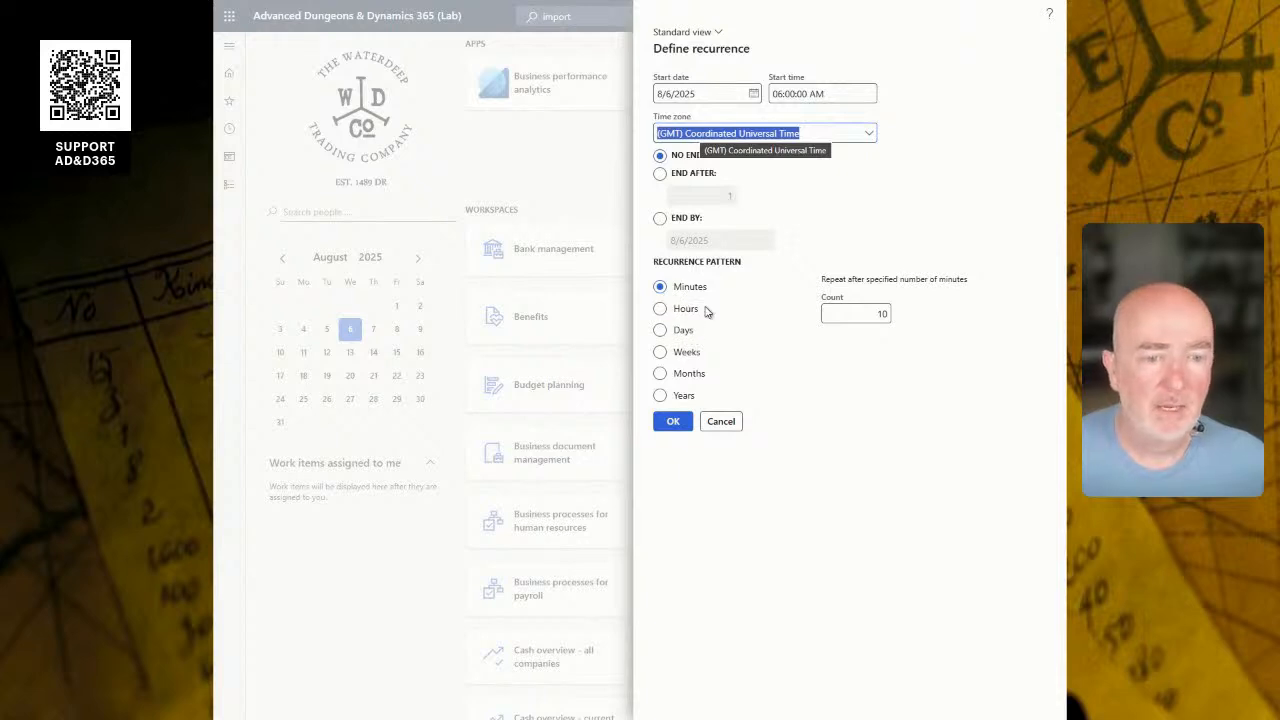
Step: Try a daily recurrence pattern, discarding both the recurrence and the currency exchange rate import
{"action": "left_click", "coordinate": [684, 330]}
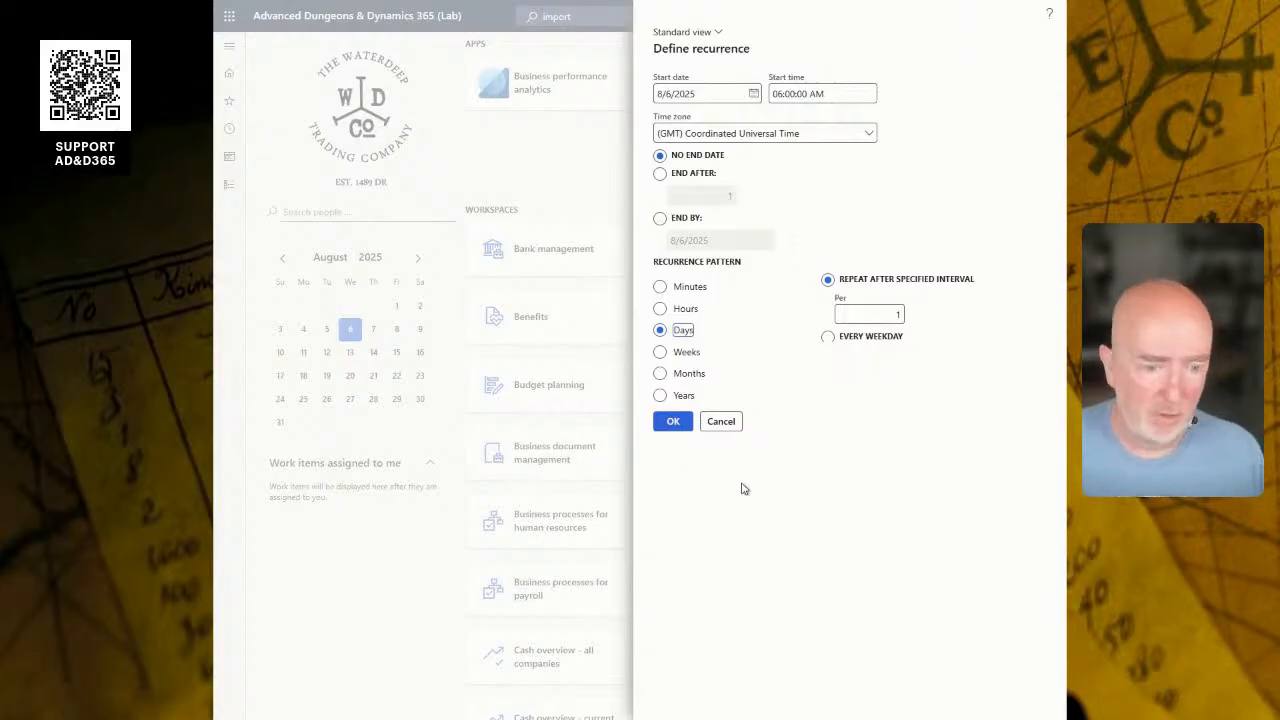
{"action": "left_click", "coordinate": [735, 427]}
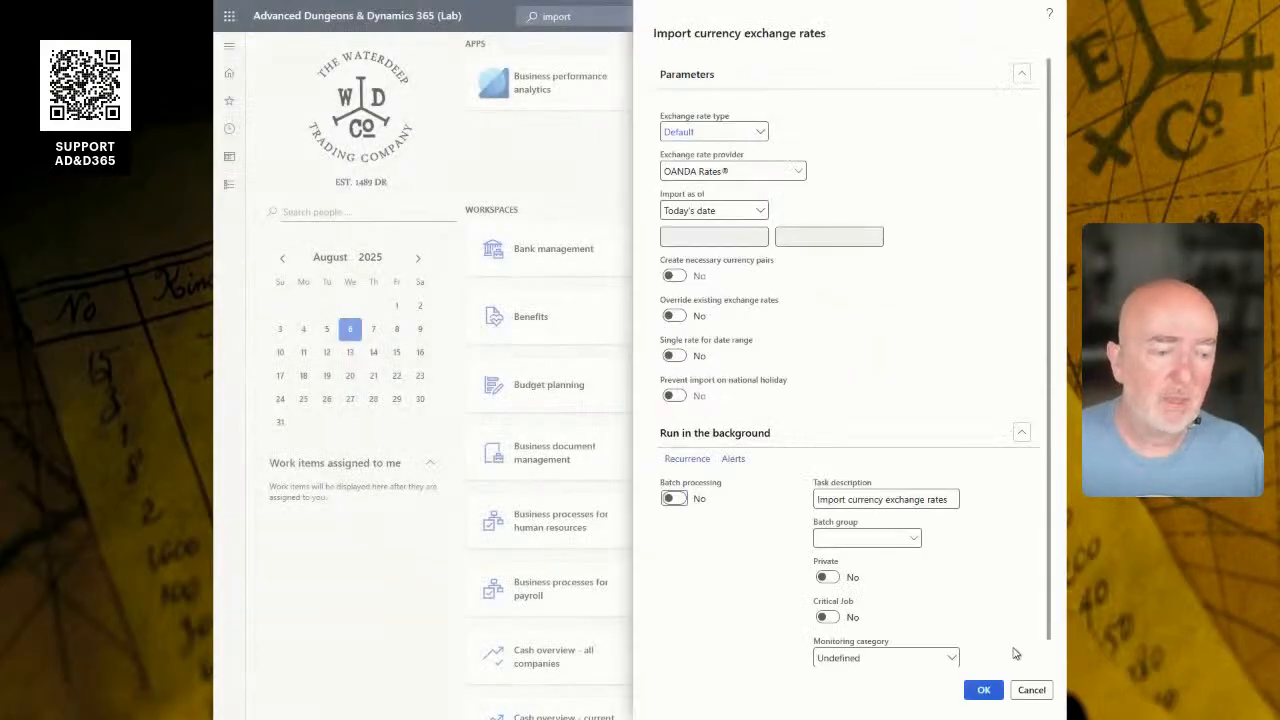
{"action": "left_click", "coordinate": [1031, 690]}
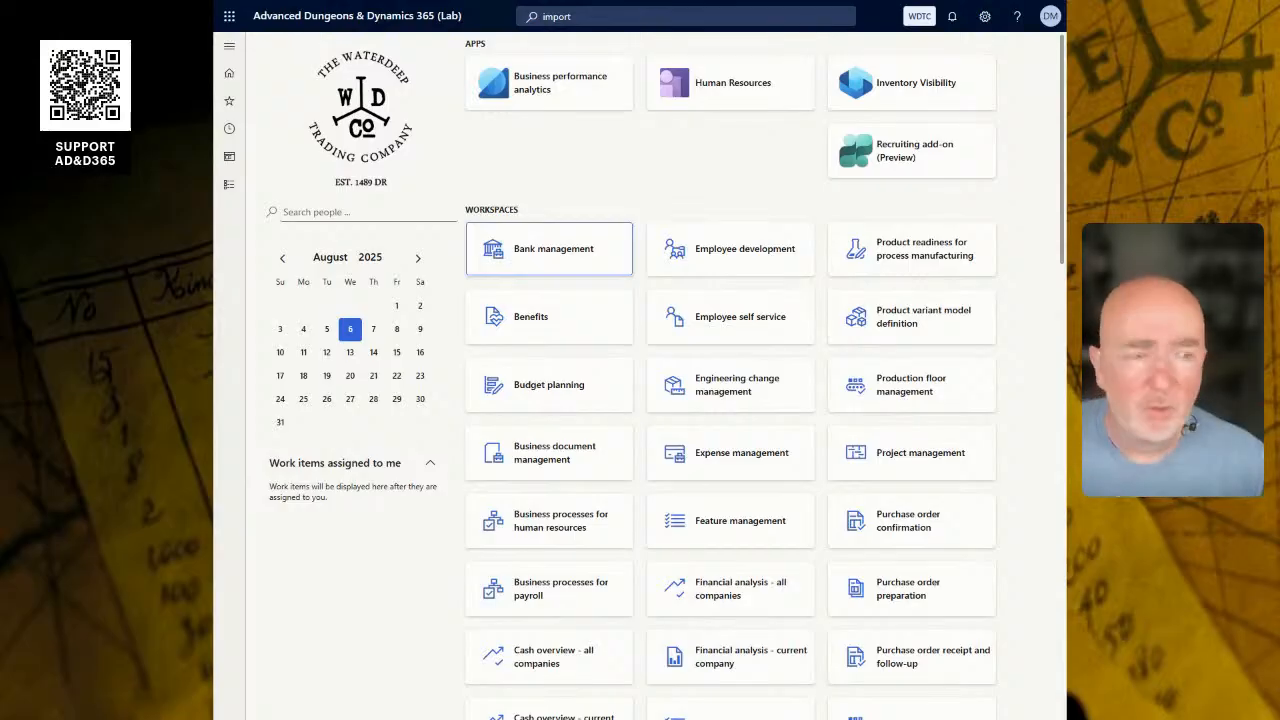
Step: Switch to the Cash and Bank Controls guide in Word and bring up its table of contents
{"action": "left_click", "coordinate": [628, 16]}
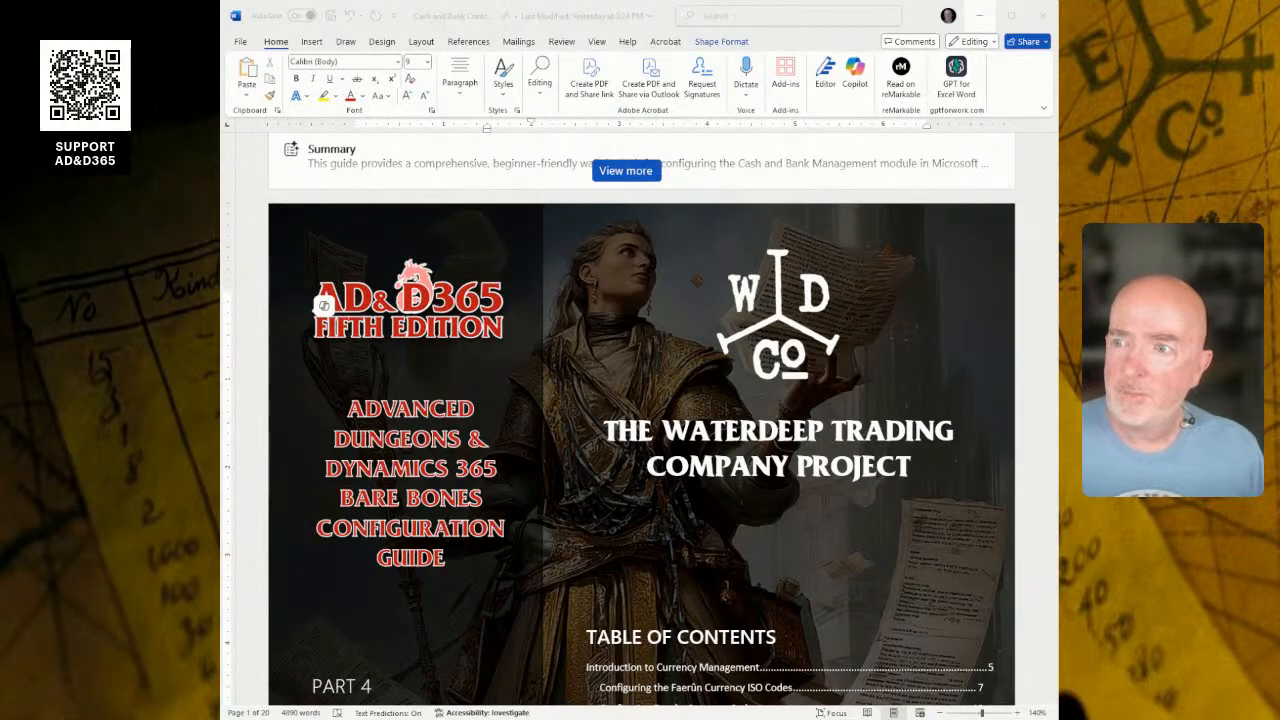
{"action": "left_click", "coordinate": [618, 16]}
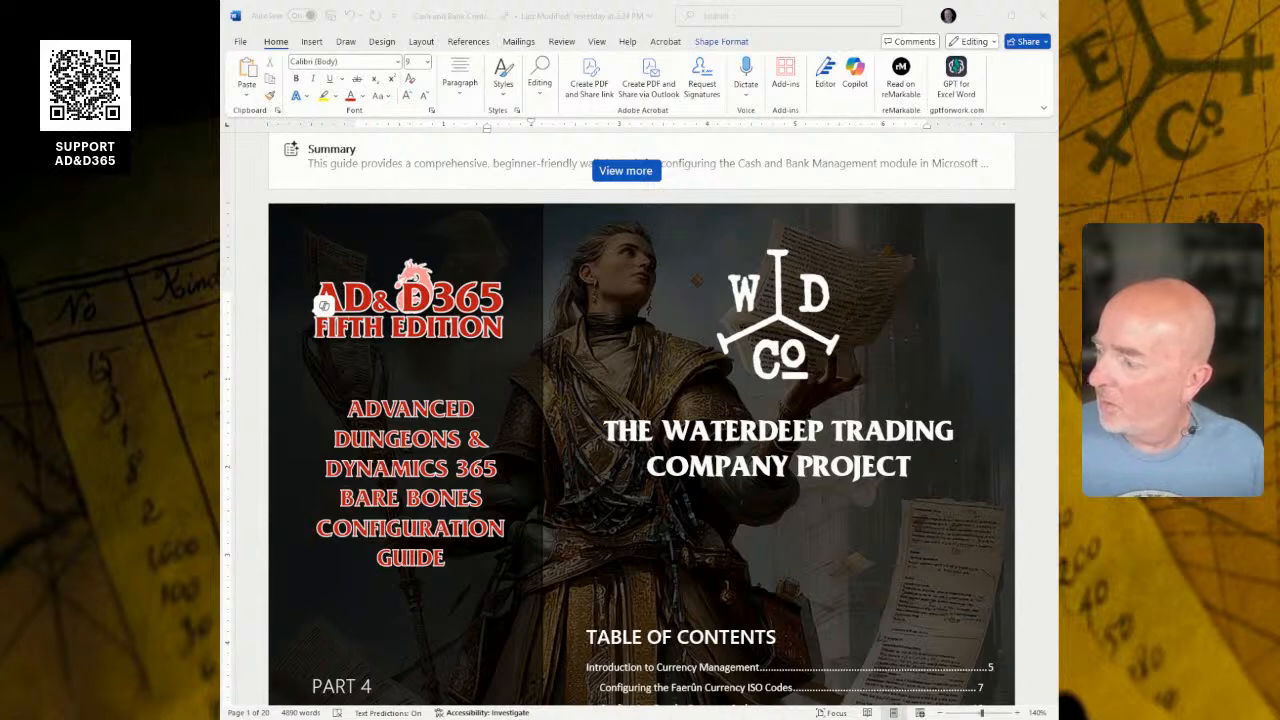
{"action": "key", "text": "alt+Tab"}
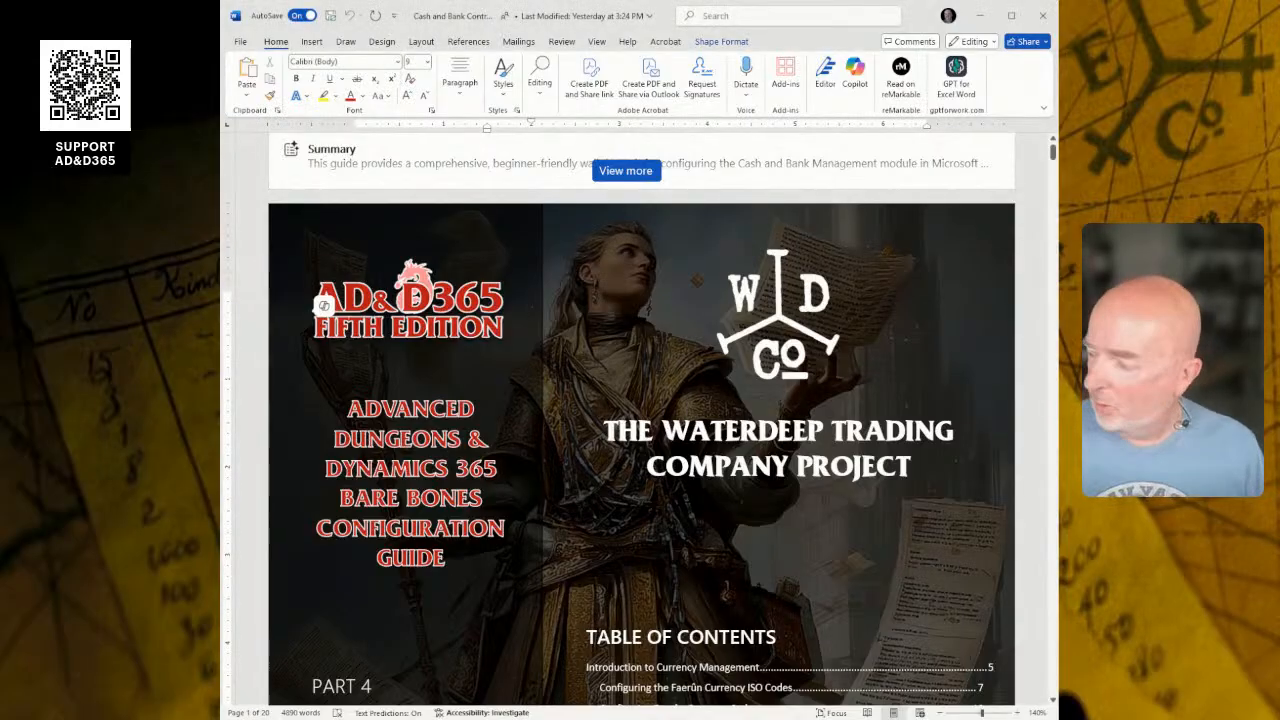
{"action": "key", "text": "alt+Tab"}
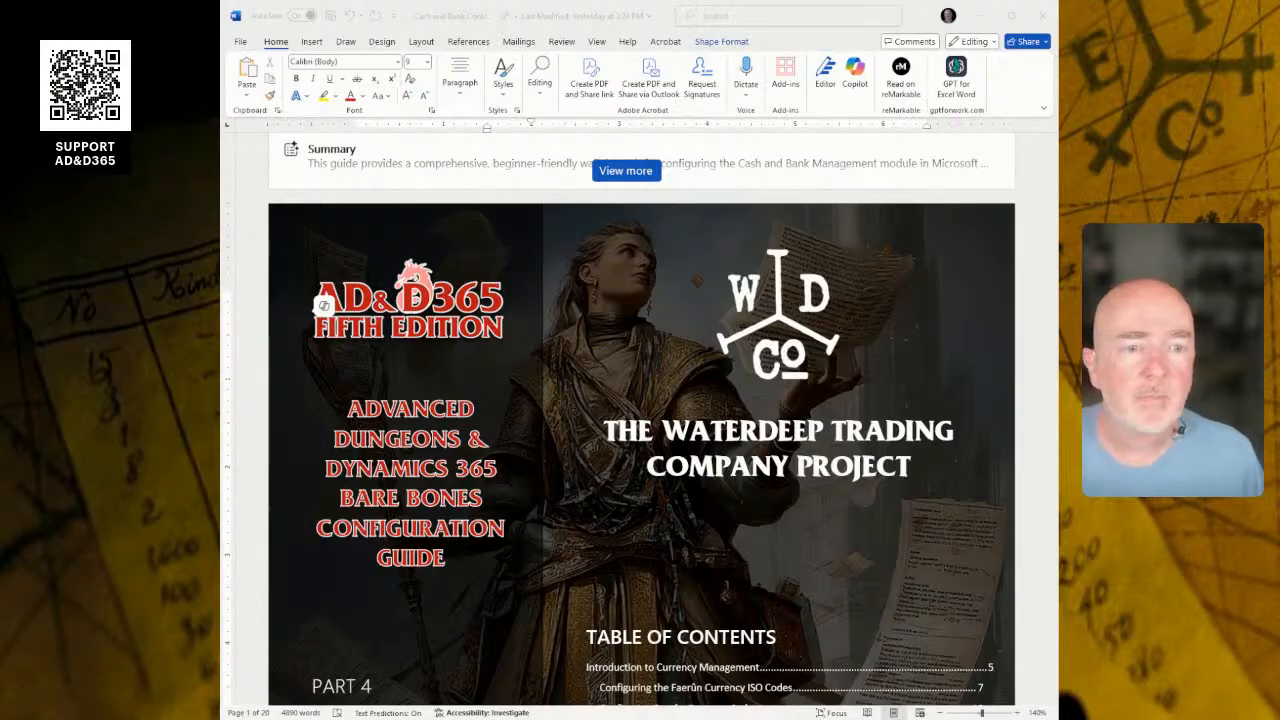
{"action": "scroll", "coordinate": [640, 420], "scroll_direction": "down", "scroll_amount": 5}
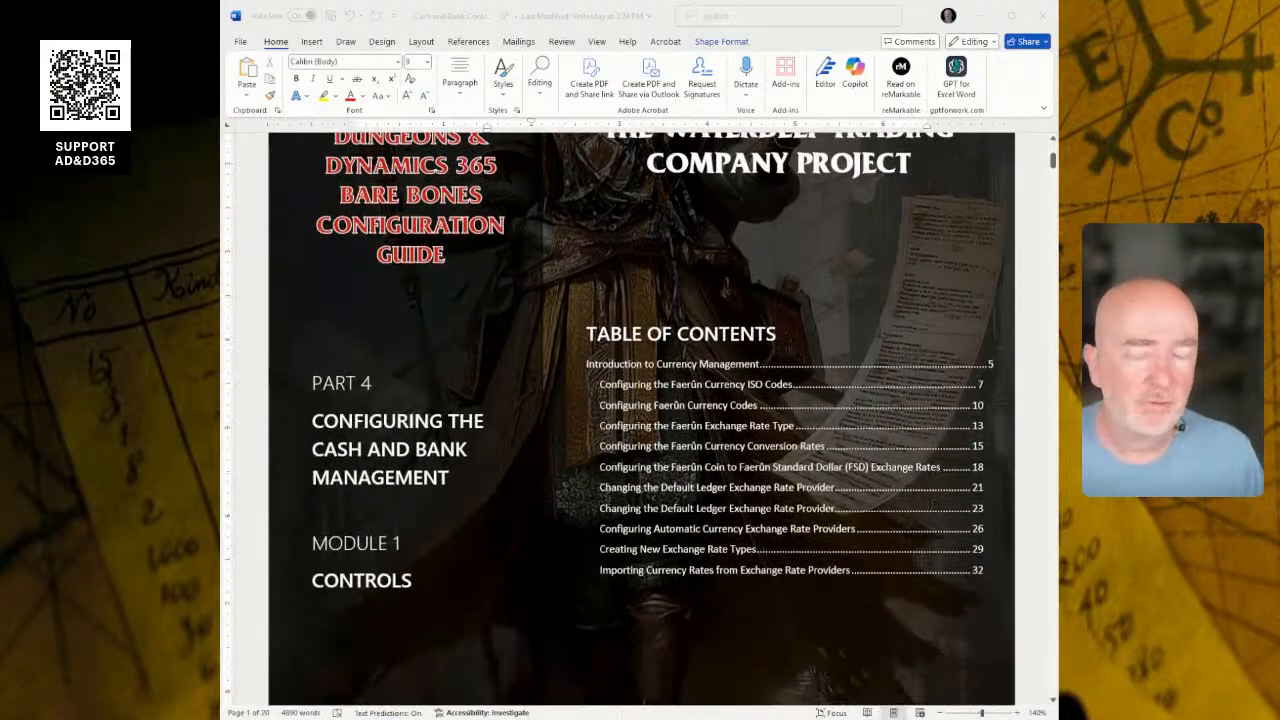
Step: Update the entire table of contents of the guide, undoing the accidental move of the contents block
{"action": "left_click", "coordinate": [780, 467]}
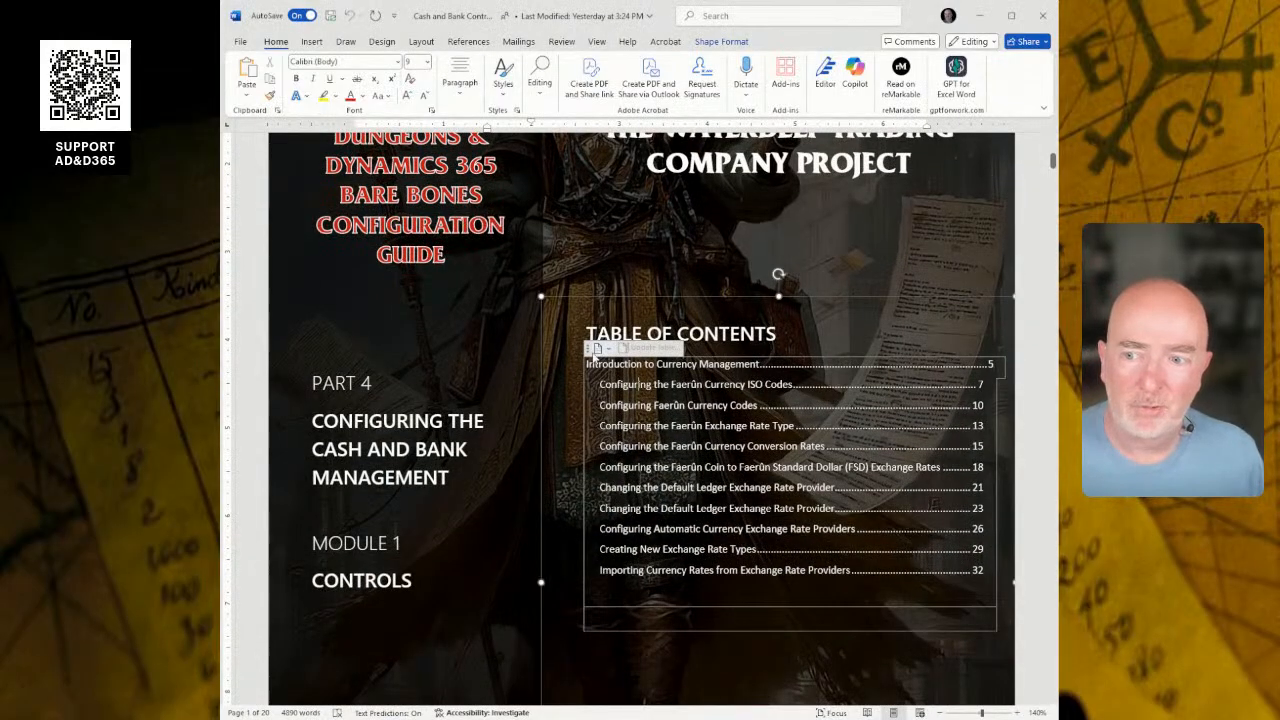
{"action": "left_click_drag", "start_coordinate": [592, 351], "coordinate": [586, 348]}
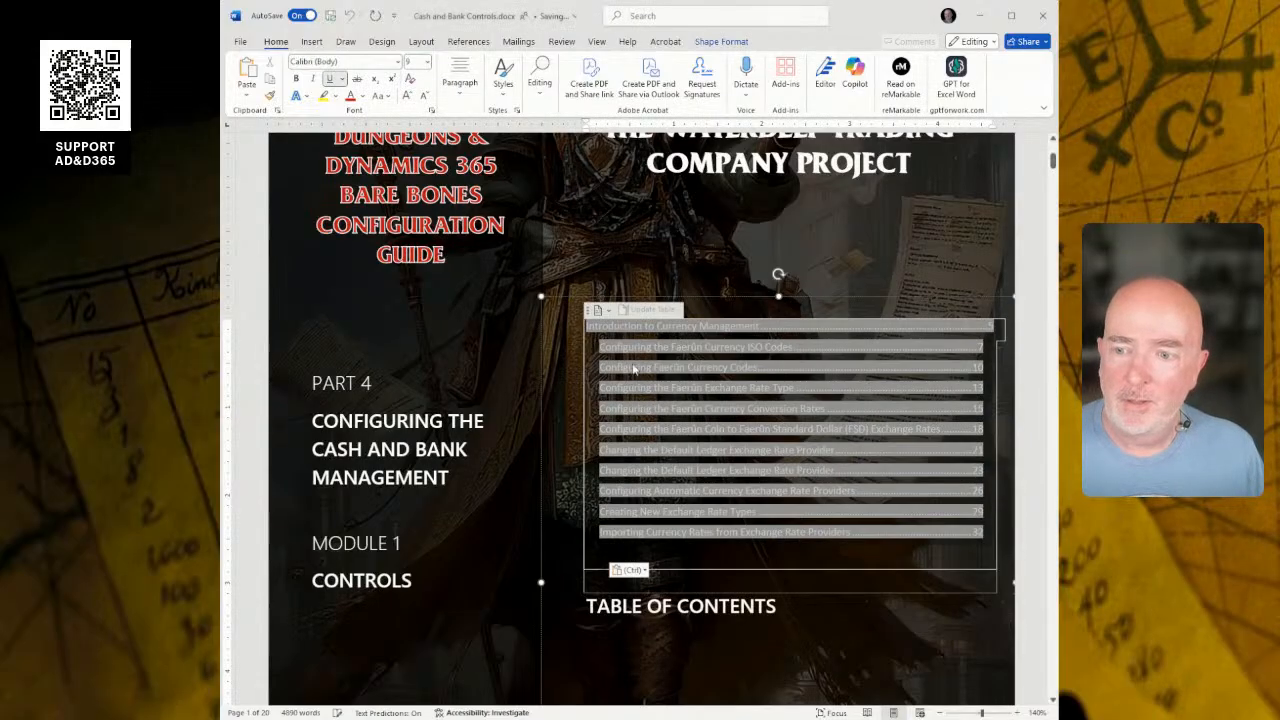
{"action": "key", "text": "ctrl+z"}
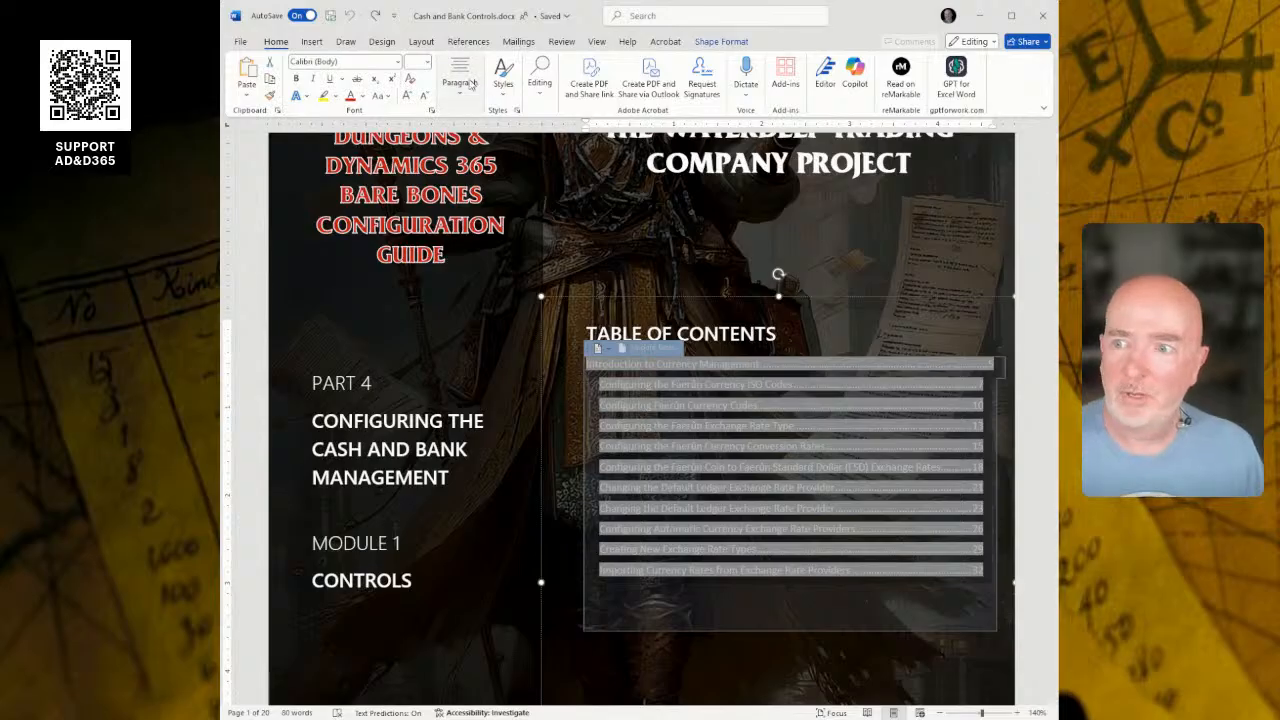
{"action": "right_click", "coordinate": [729, 413]}
{"action": "left_click", "coordinate": [716, 516]}
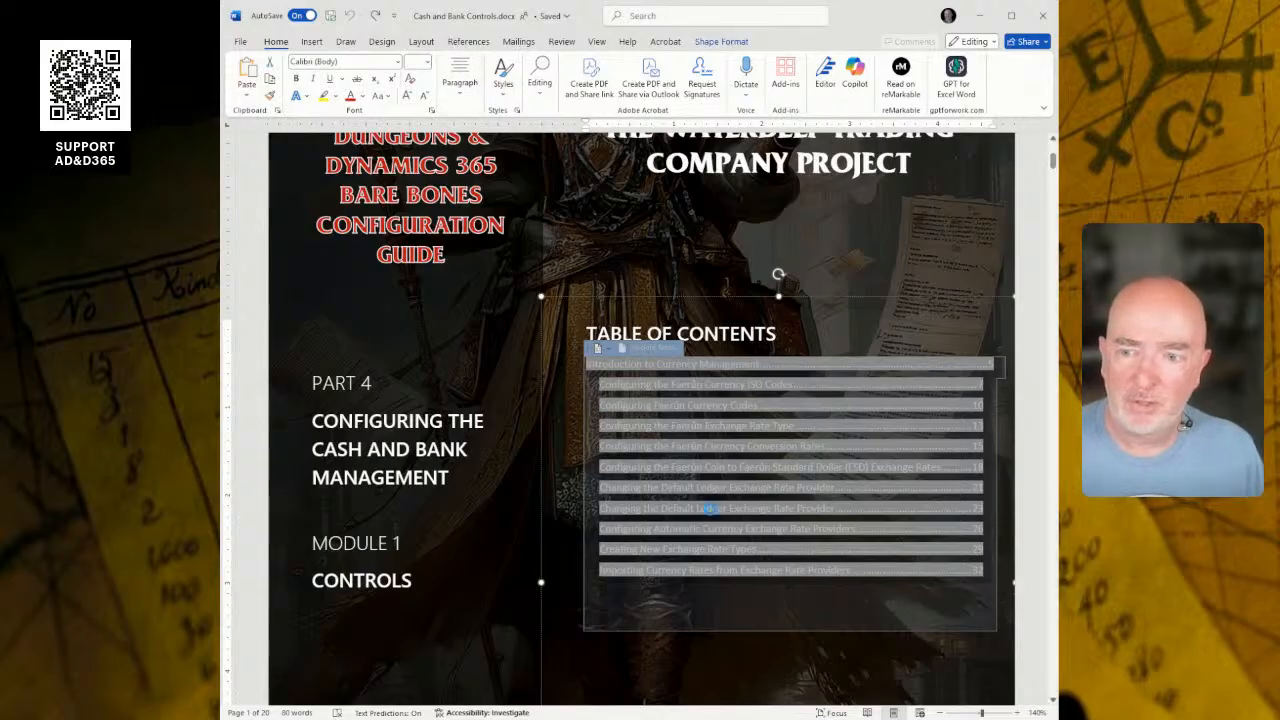
{"action": "left_click", "coordinate": [607, 364]}
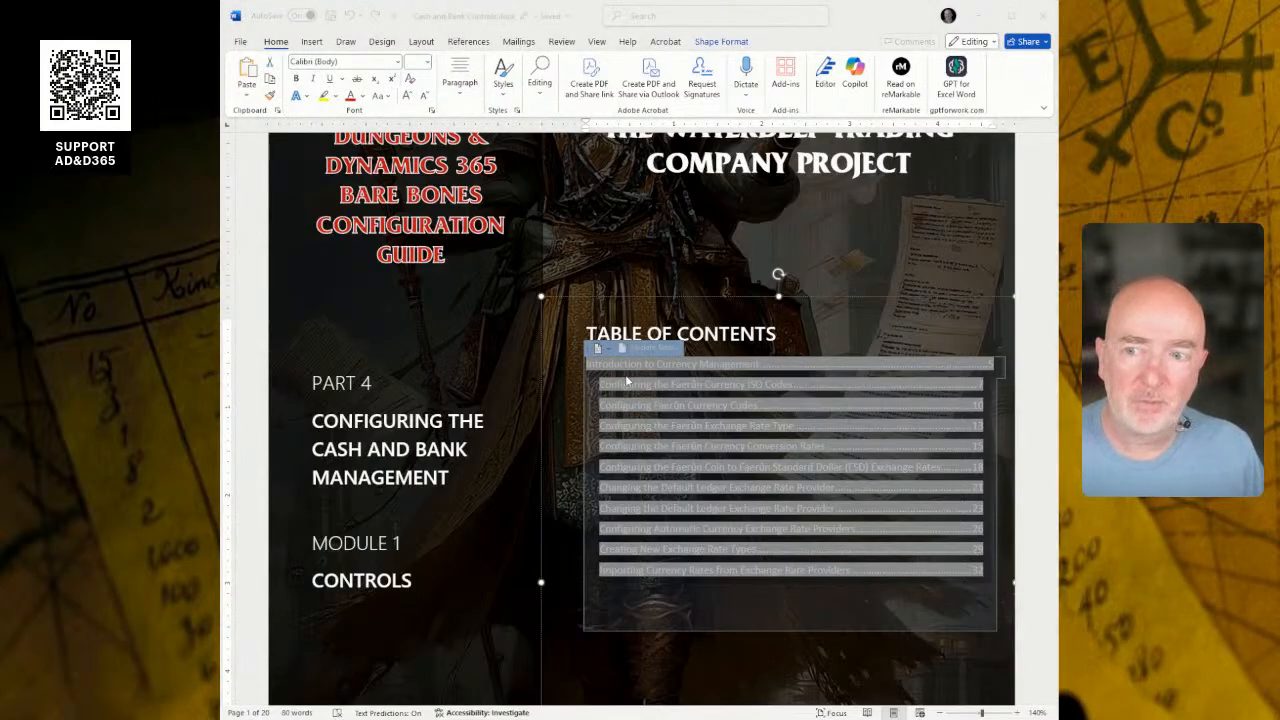
{"action": "left_click", "coordinate": [629, 382]}
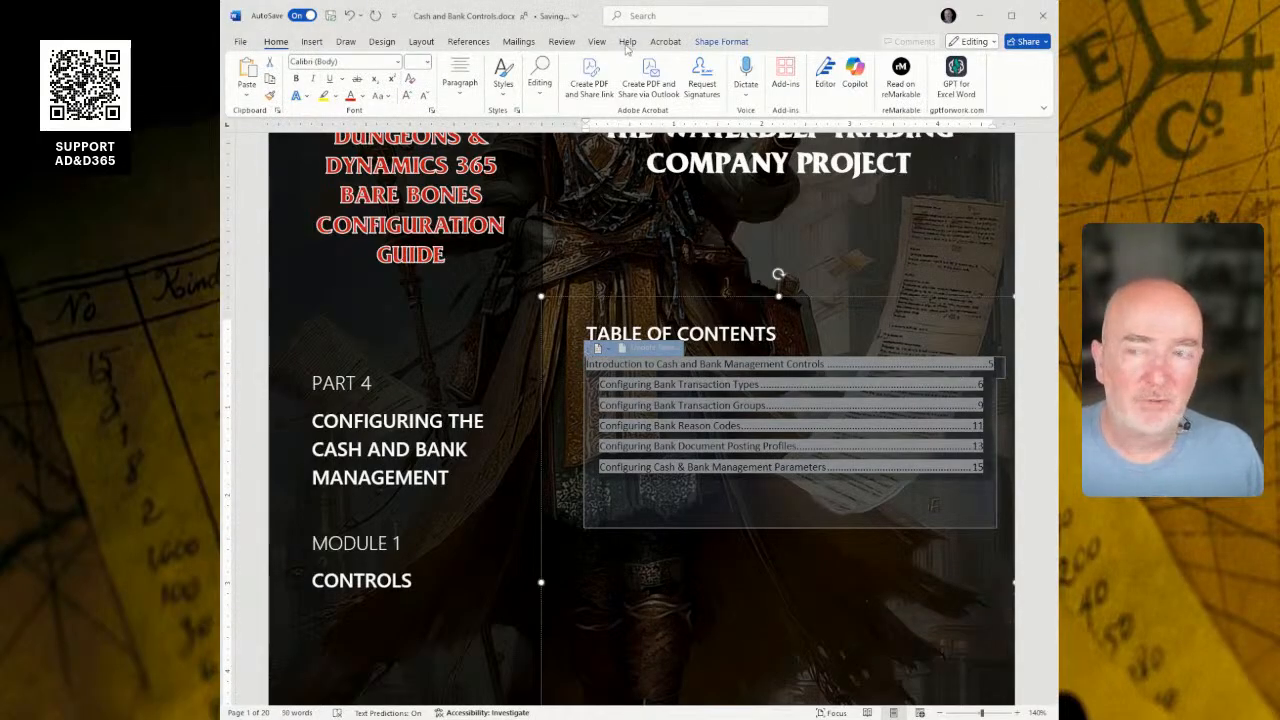
Step: Set the font color of the table of contents entries to white and deselect them
{"action": "left_click", "coordinate": [351, 96]}
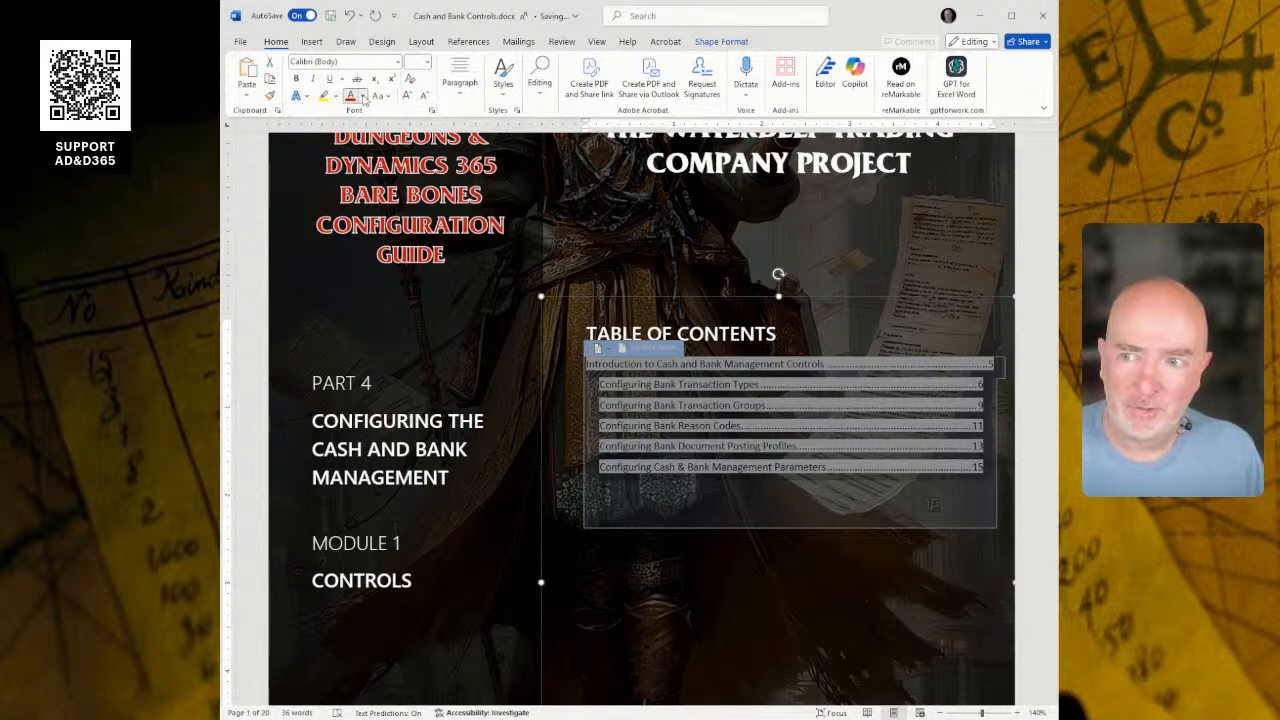
{"action": "left_click", "coordinate": [731, 543]}
{"action": "scroll", "coordinate": [433, 414], "scroll_direction": "up", "scroll_amount": 2}
{"action": "scroll", "coordinate": [482, 398], "scroll_direction": "down", "scroll_amount": 1}
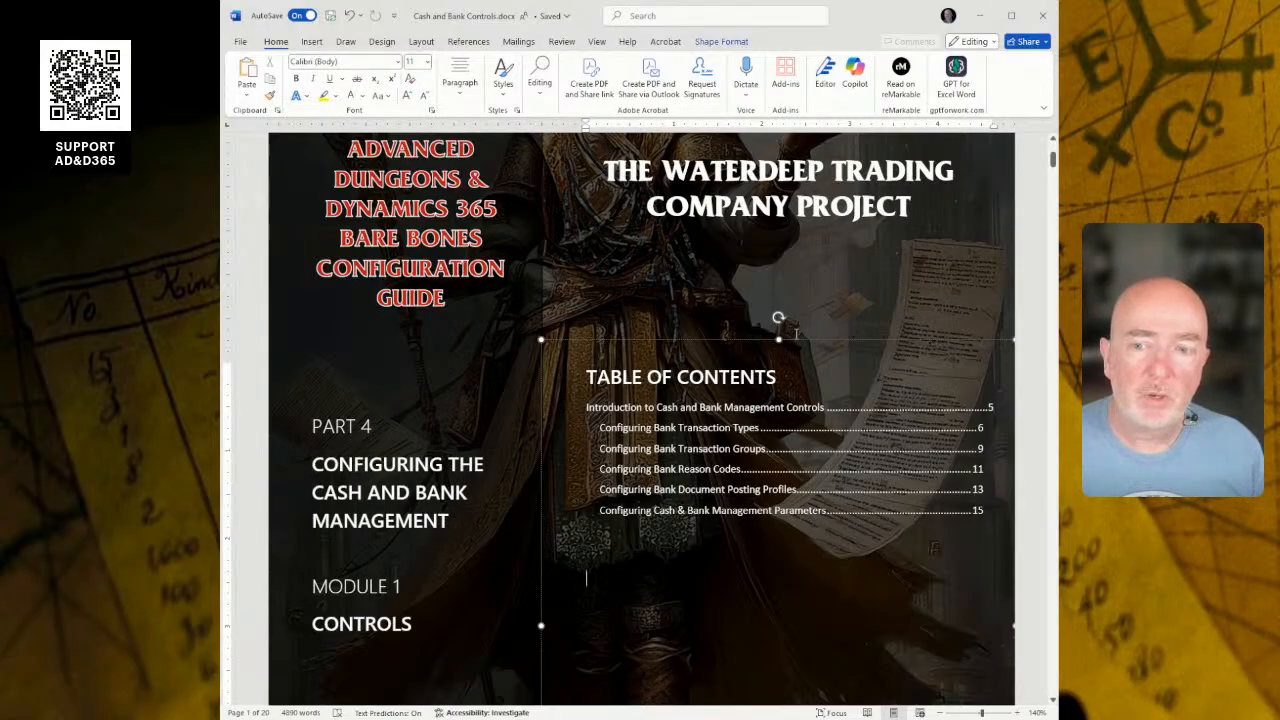
Step: Examine the guide's introductory pages and its section on configuring bank transaction types, including the how-to steps and tables
{"action": "scroll", "coordinate": [794, 334], "scroll_direction": "down", "scroll_amount": 15}
{"action": "scroll", "coordinate": [818, 345], "scroll_direction": "down", "scroll_amount": 15}
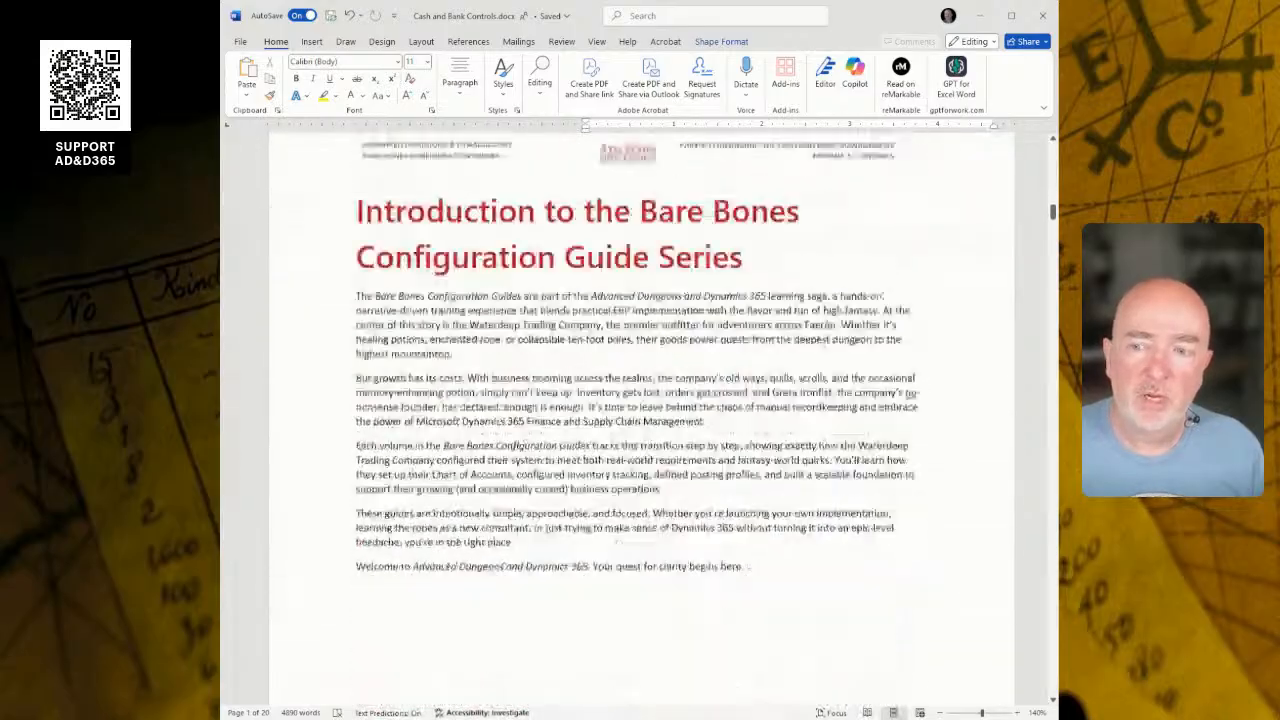
{"action": "scroll", "coordinate": [826, 343], "scroll_direction": "up", "scroll_amount": 3}
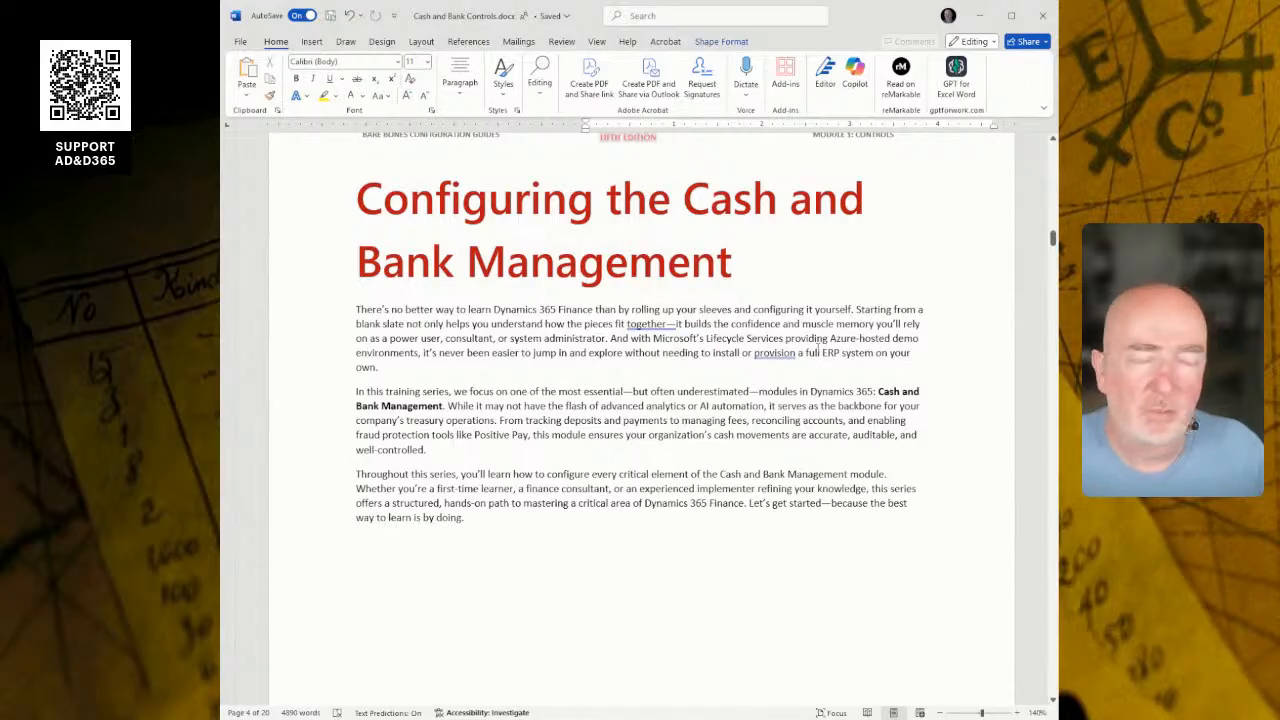
{"action": "scroll", "coordinate": [826, 340], "scroll_direction": "down", "scroll_amount": 13}
{"action": "scroll", "coordinate": [818, 353], "scroll_direction": "down", "scroll_amount": 9}
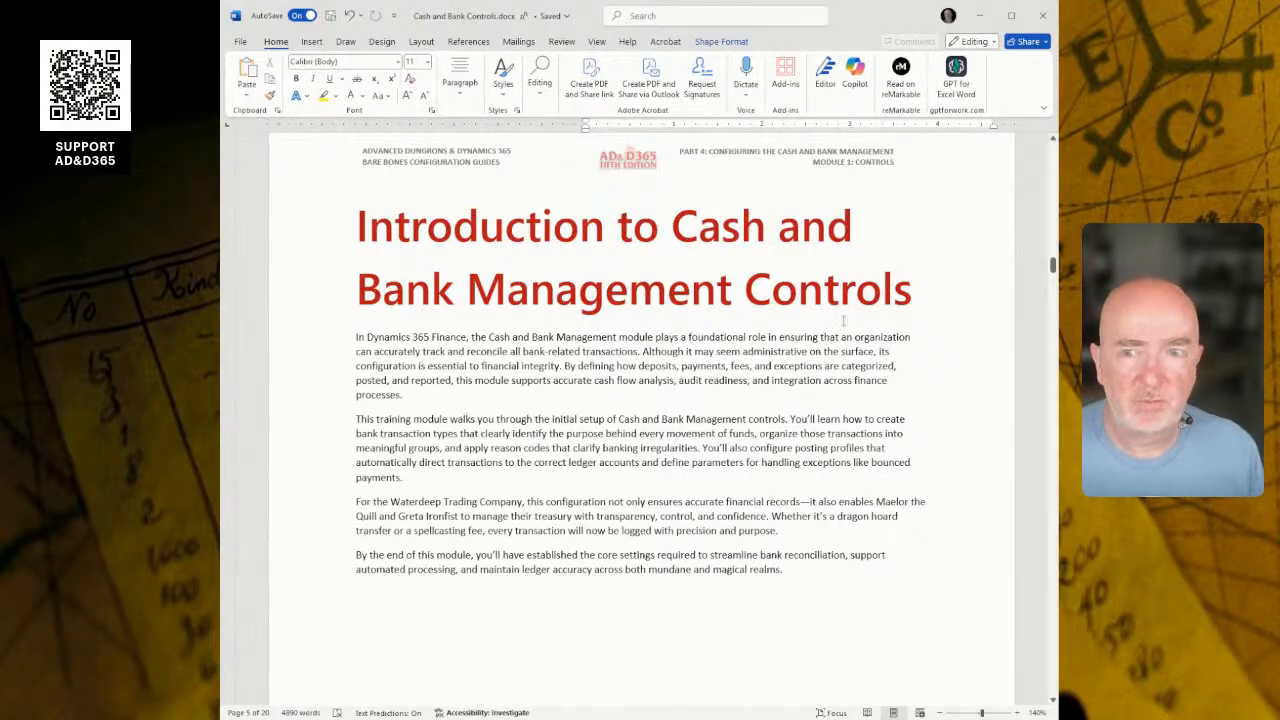
{"action": "scroll", "coordinate": [818, 345], "scroll_direction": "down", "scroll_amount": 4}
{"action": "scroll", "coordinate": [762, 350], "scroll_direction": "down", "scroll_amount": 10}
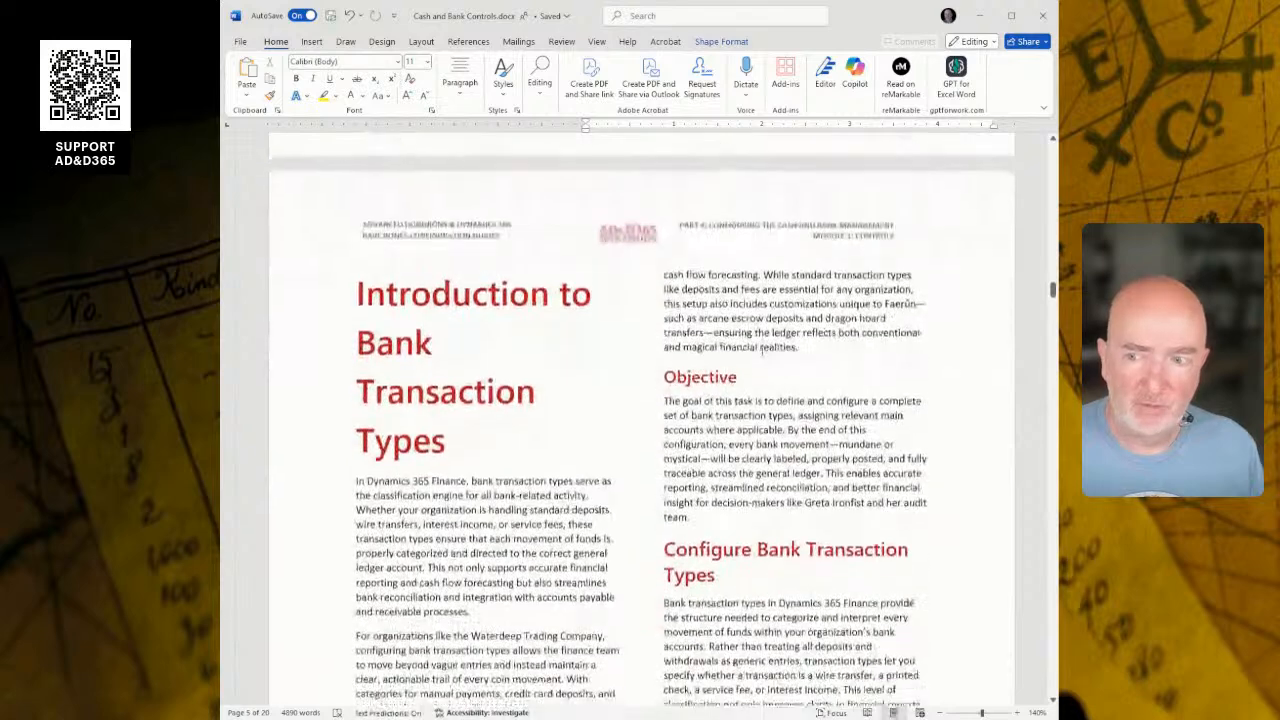
{"action": "scroll", "coordinate": [762, 350], "scroll_direction": "down", "scroll_amount": 1}
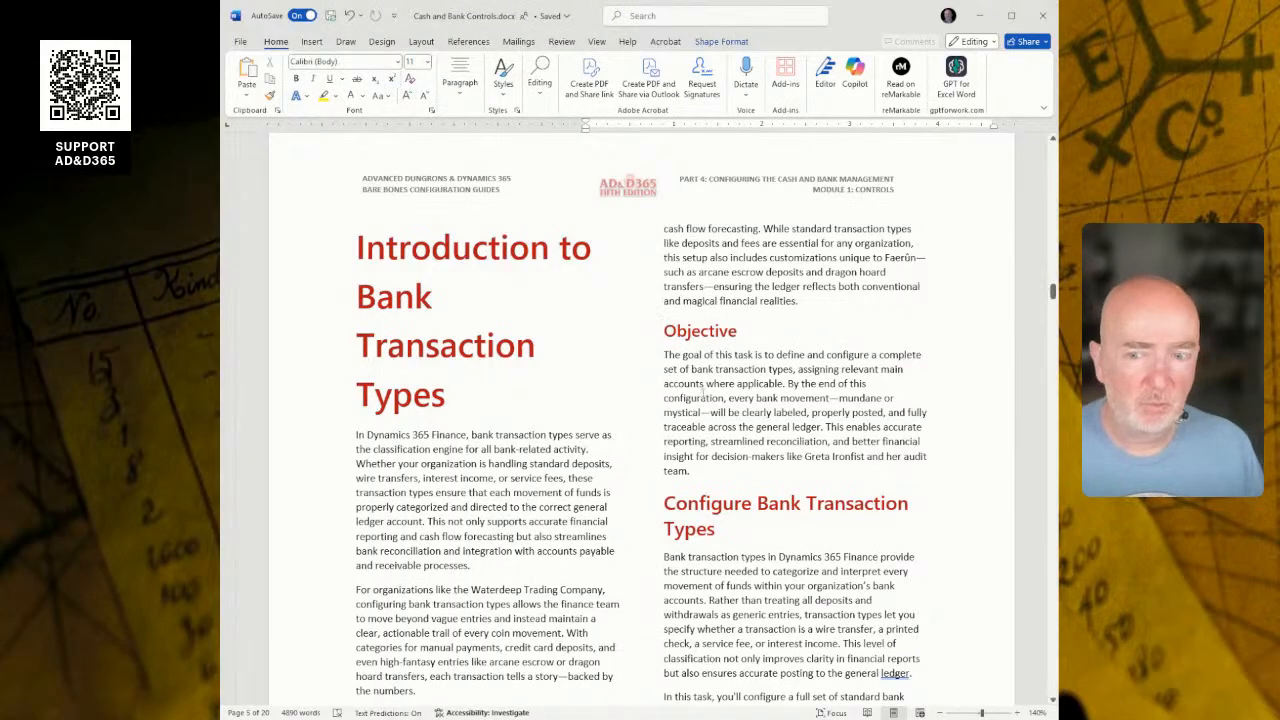
{"action": "scroll", "coordinate": [641, 353], "scroll_direction": "down", "scroll_amount": 5}
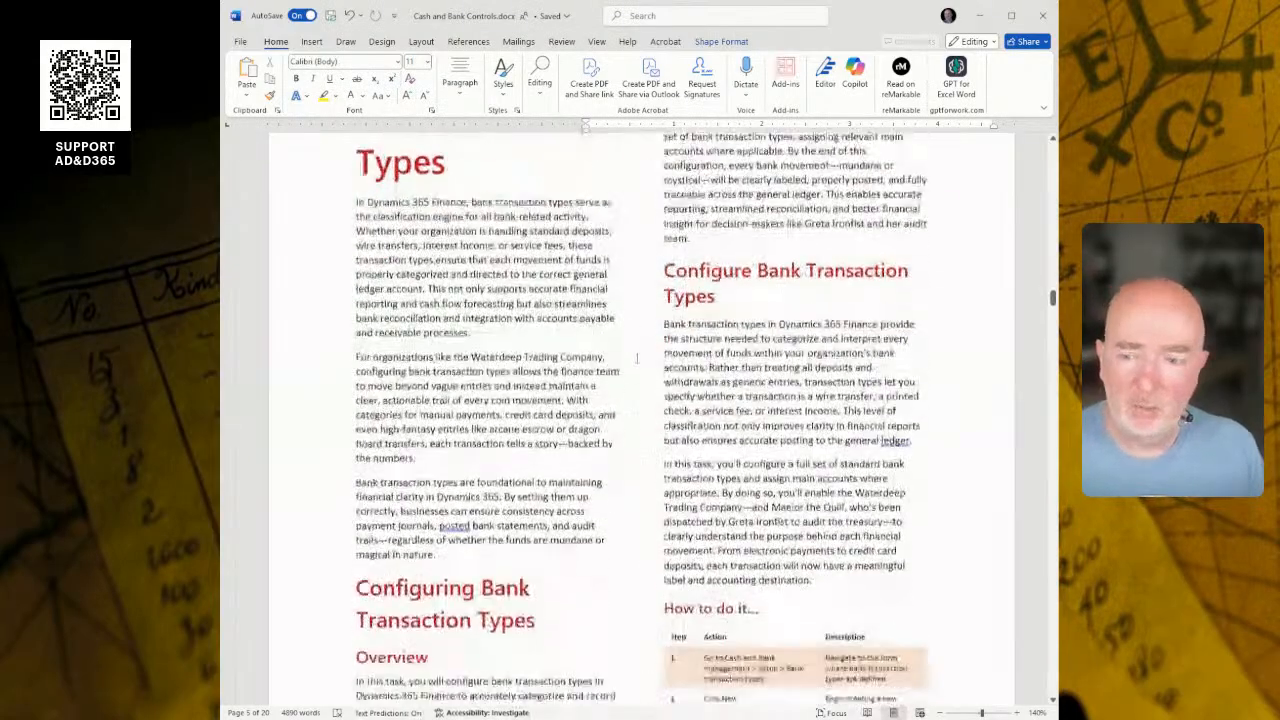
{"action": "scroll", "coordinate": [641, 355], "scroll_direction": "down", "scroll_amount": 2}
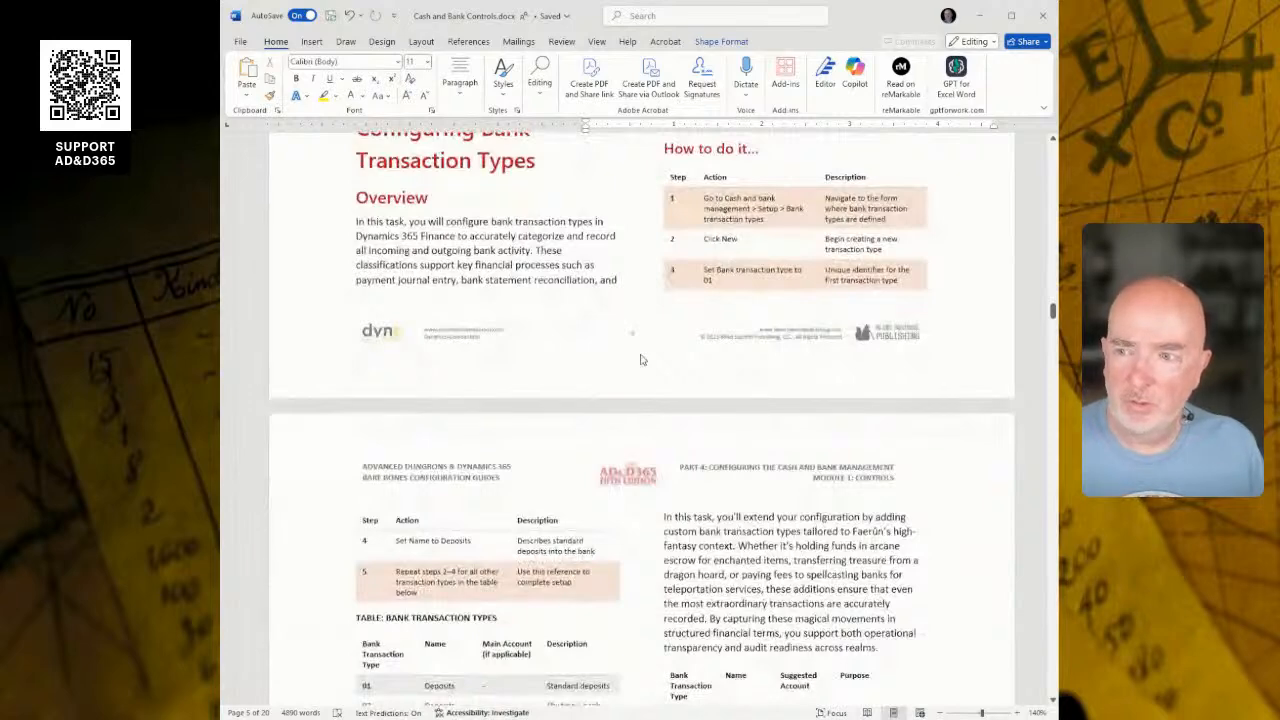
{"action": "scroll", "coordinate": [641, 360], "scroll_direction": "down", "scroll_amount": 5}
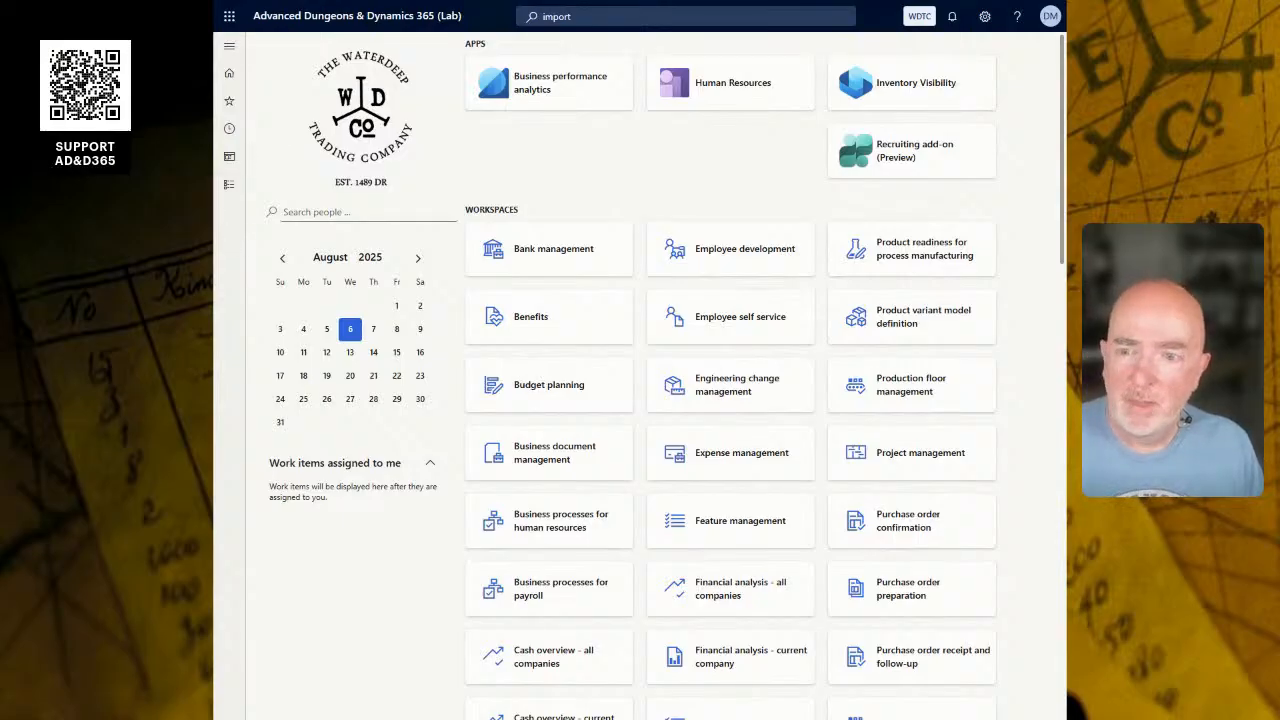
{"action": "left_click", "coordinate": [608, 17]}
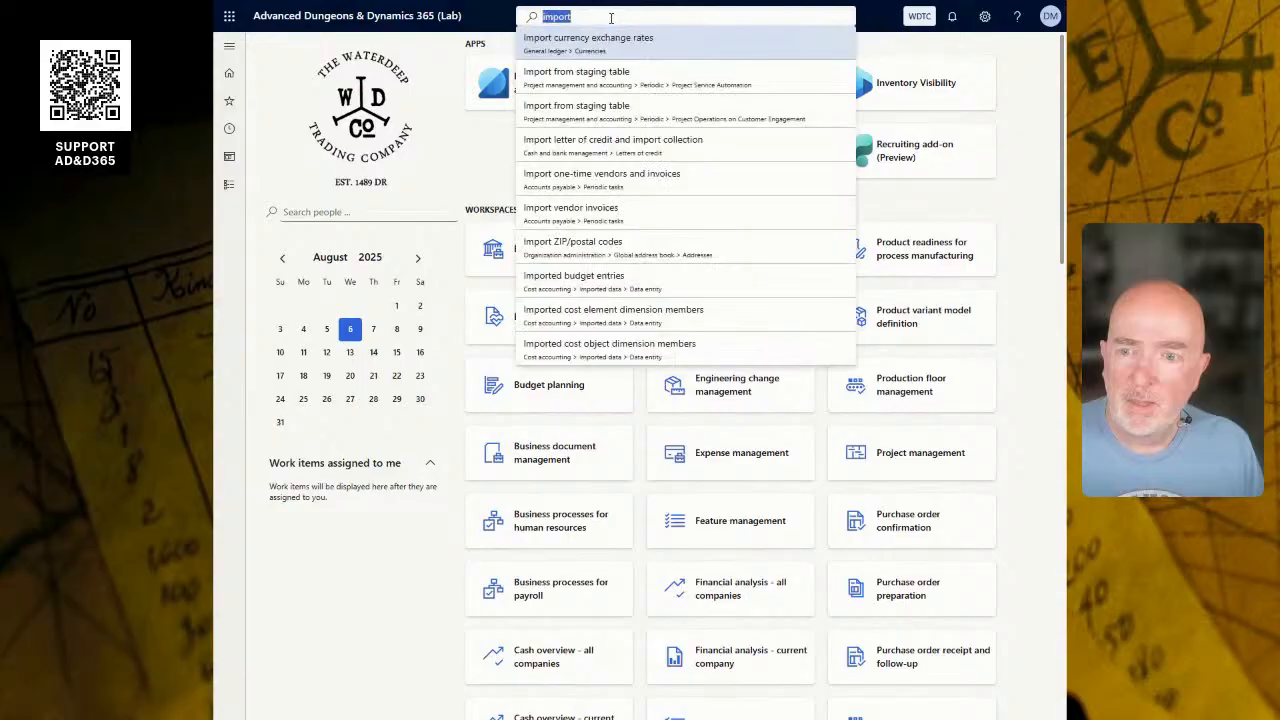
{"action": "type", "text": "bank"}
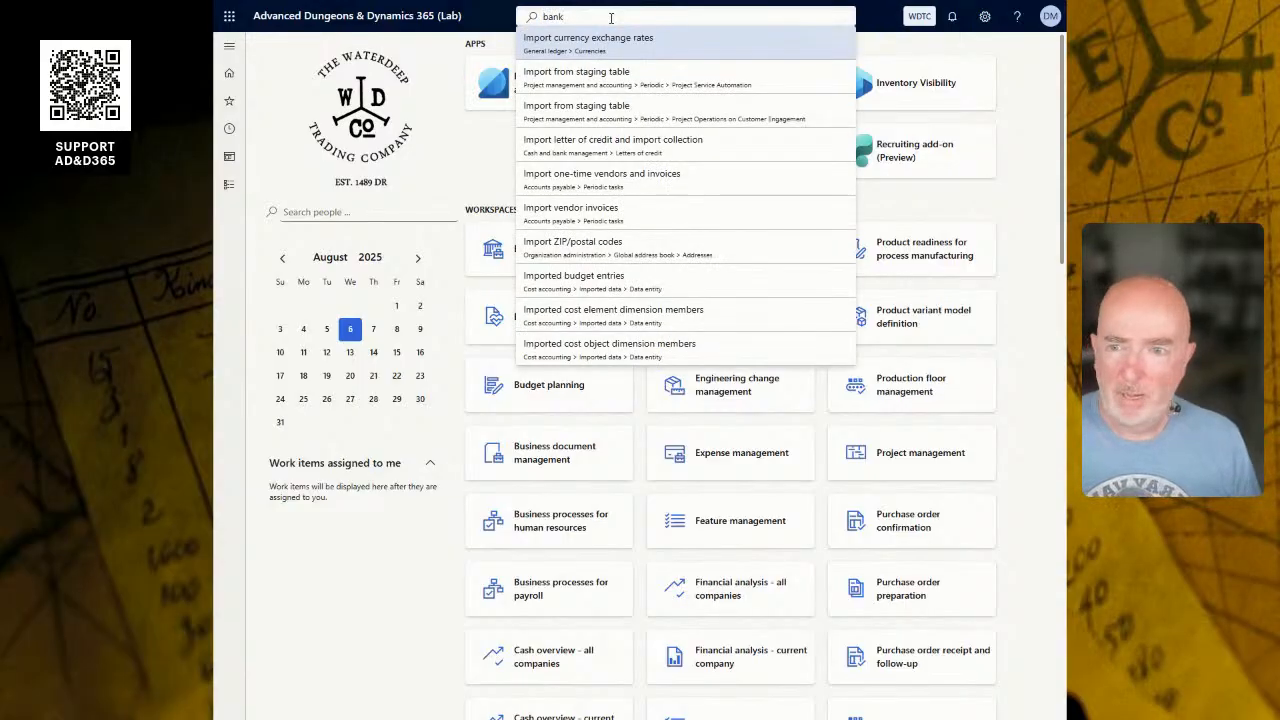
{"action": "type", "text": " tra"}
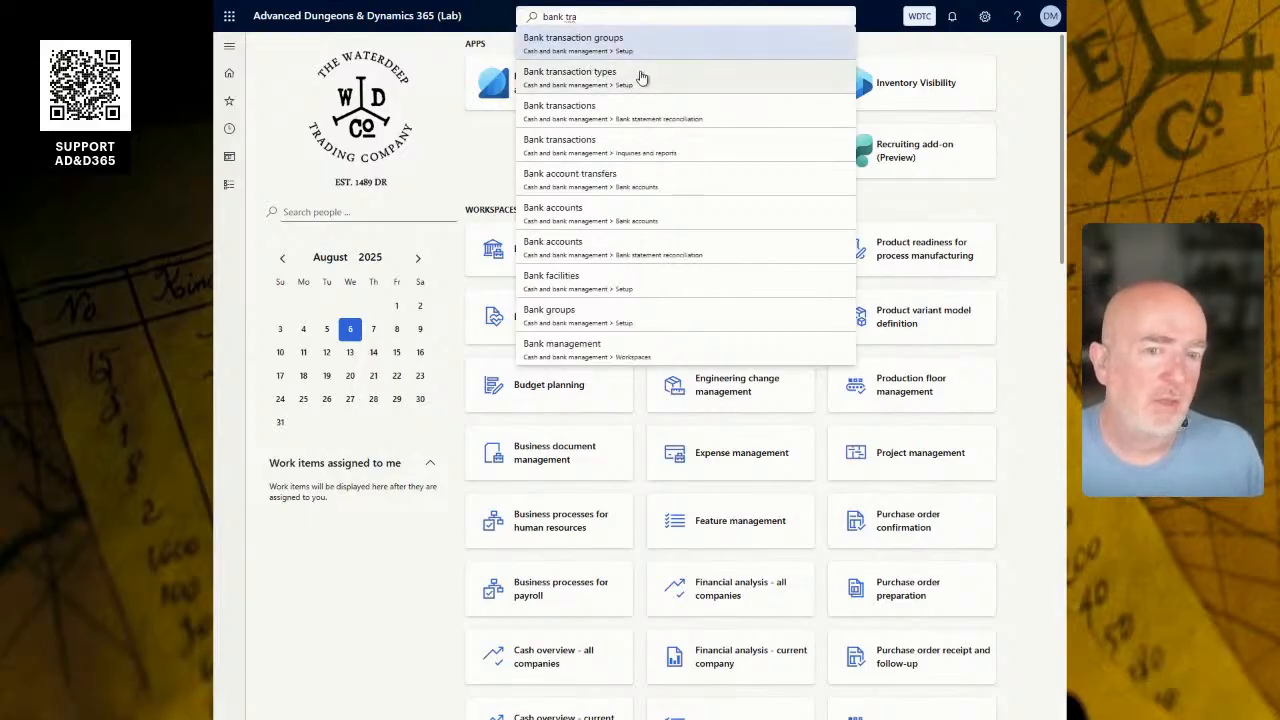
{"action": "type", "text": " ty"}
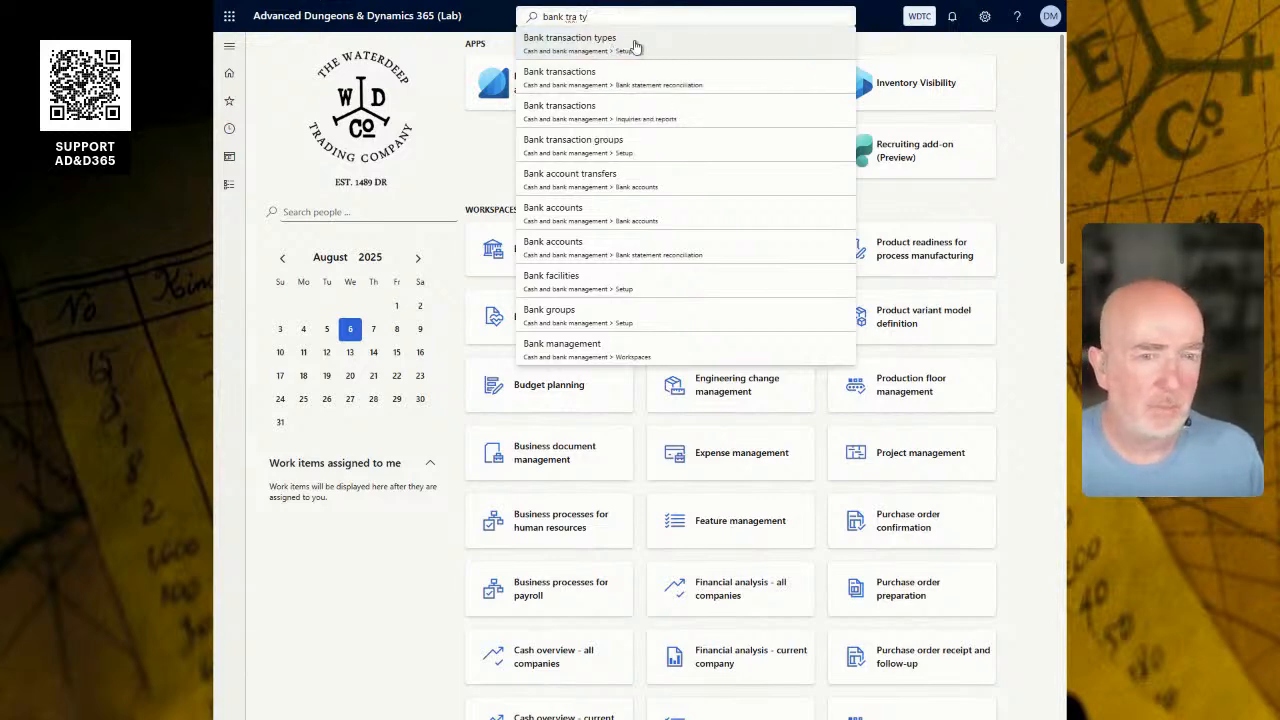
{"action": "mouse_move", "coordinate": [224, 199]}
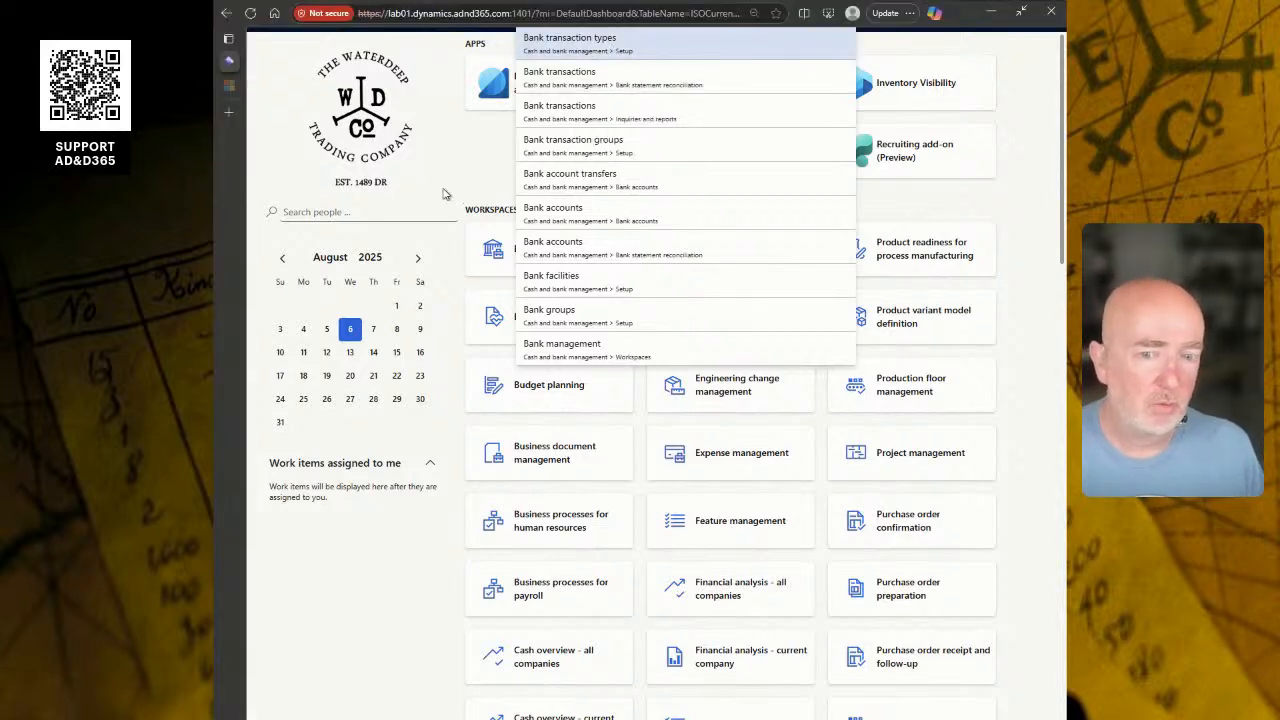
{"action": "left_click", "coordinate": [407, 598]}
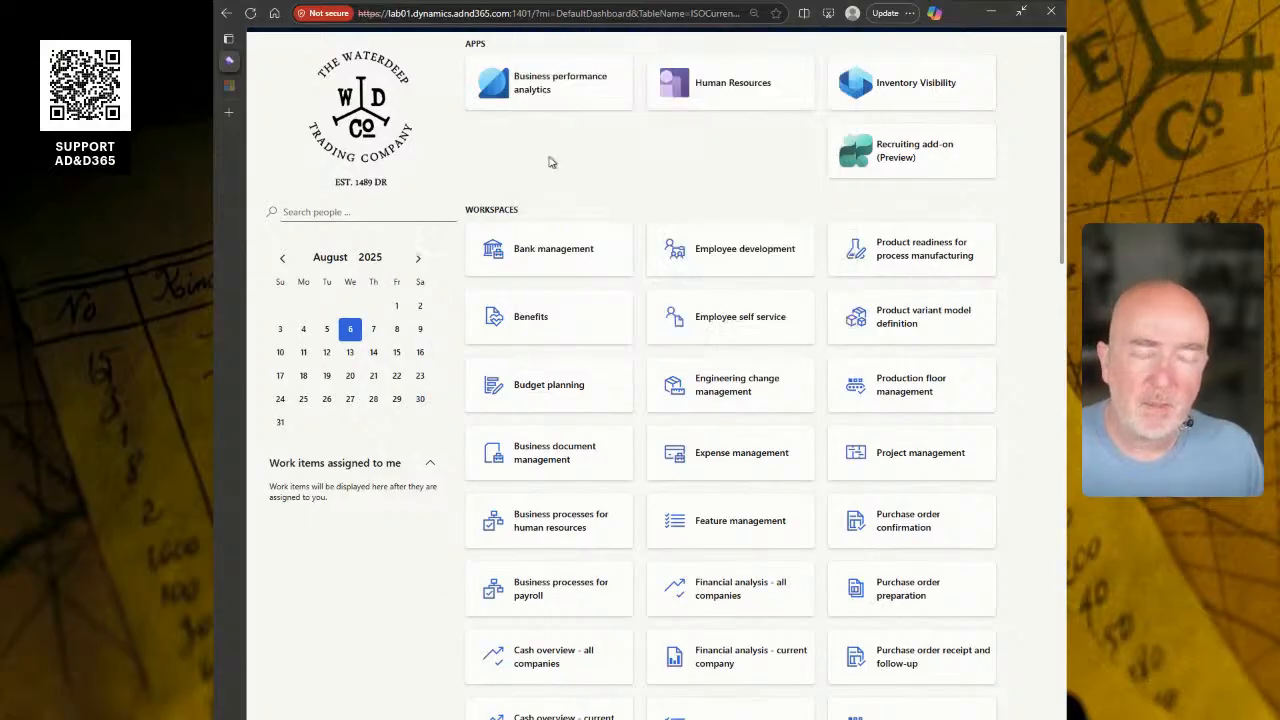
Step: Open the bank transaction types page from the setup section of the Cash and bank management module
{"action": "left_click", "coordinate": [229, 187]}
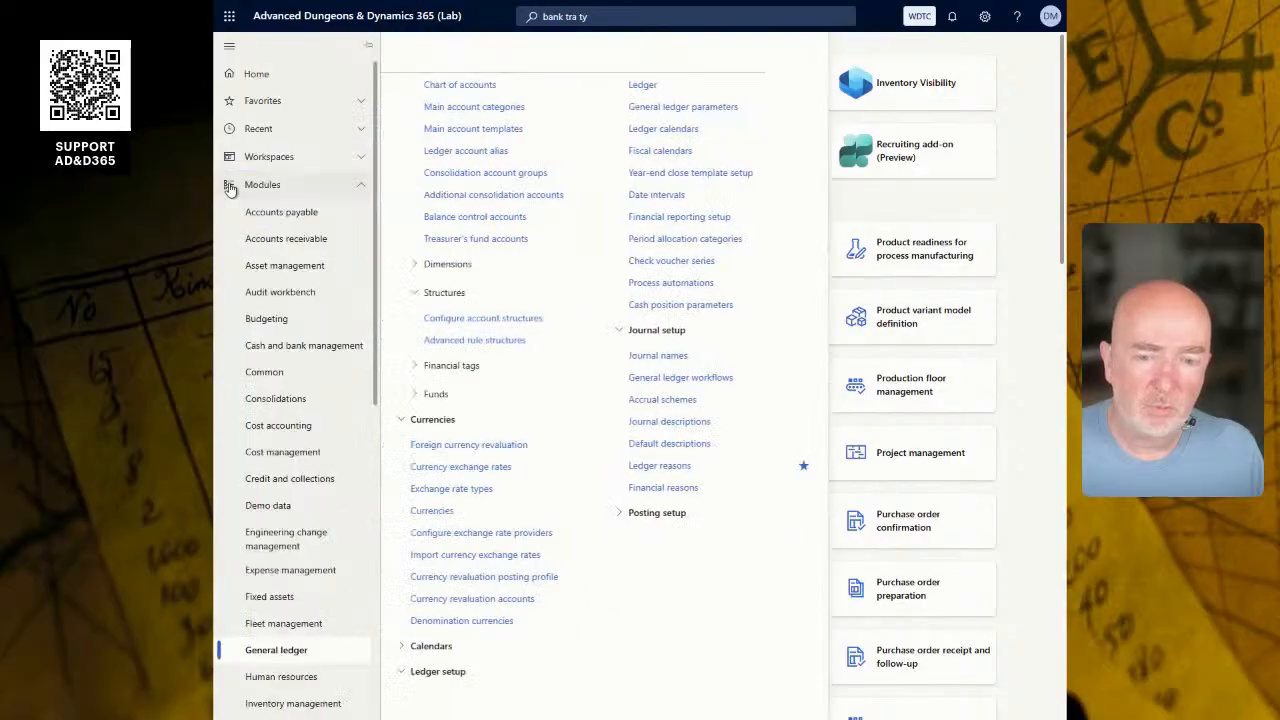
{"action": "left_click", "coordinate": [304, 345]}
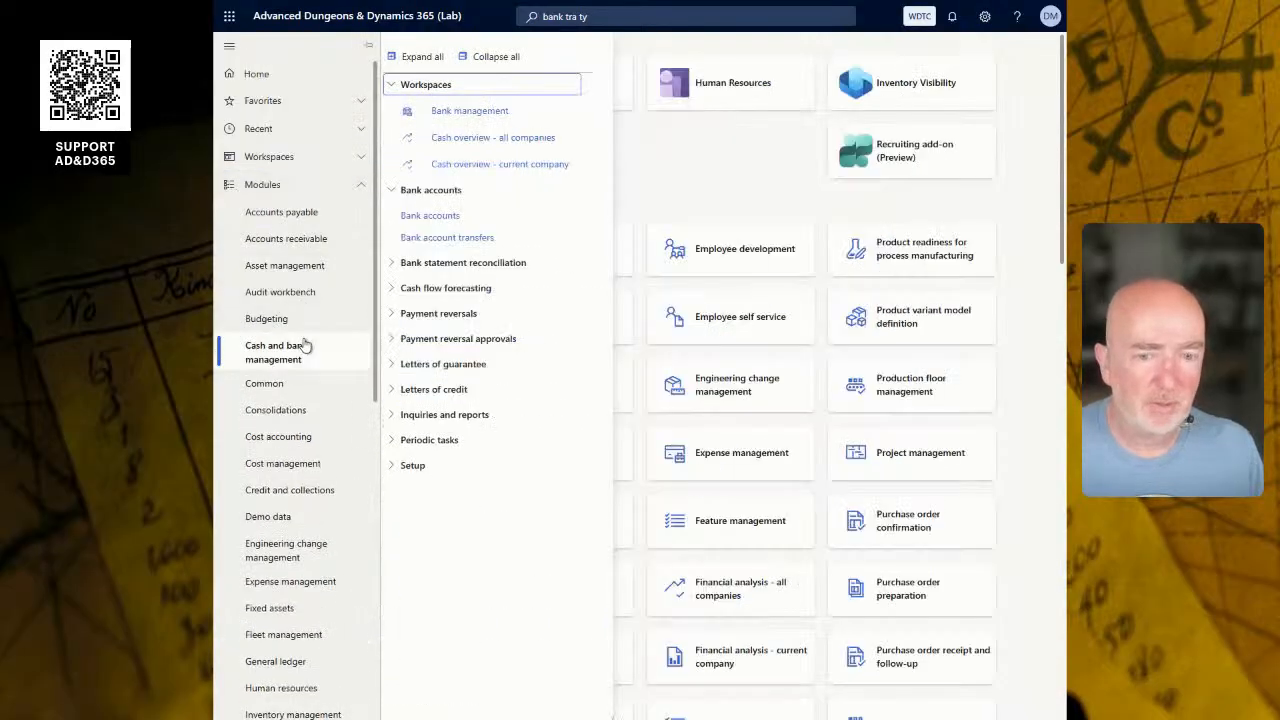
{"action": "left_click", "coordinate": [424, 470]}
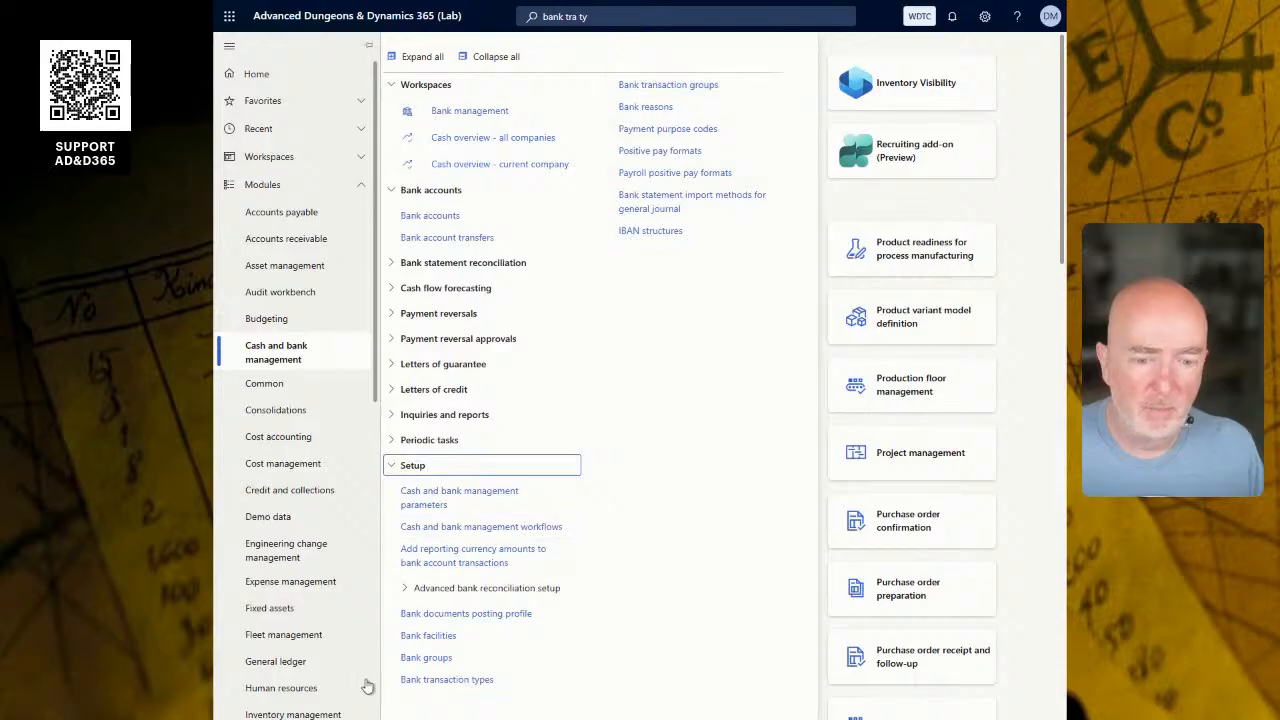
{"action": "left_click", "coordinate": [437, 684]}
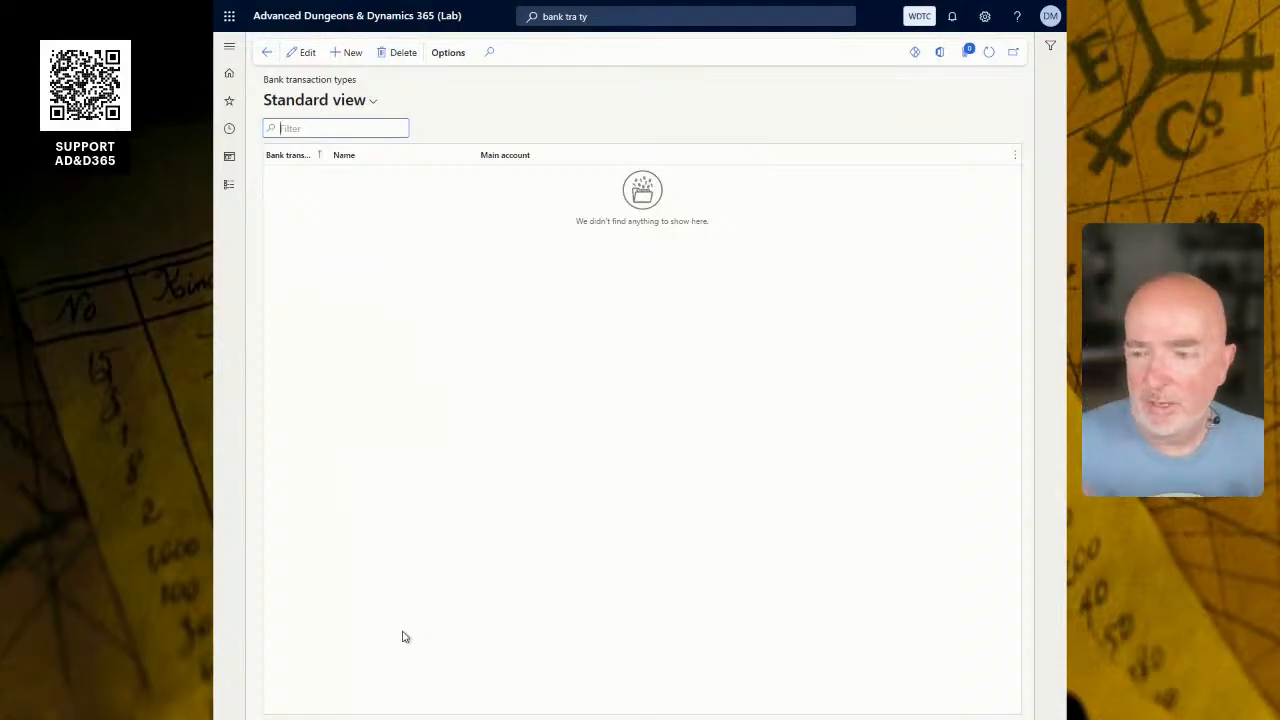
{"action": "mouse_move", "coordinate": [216, 40]}
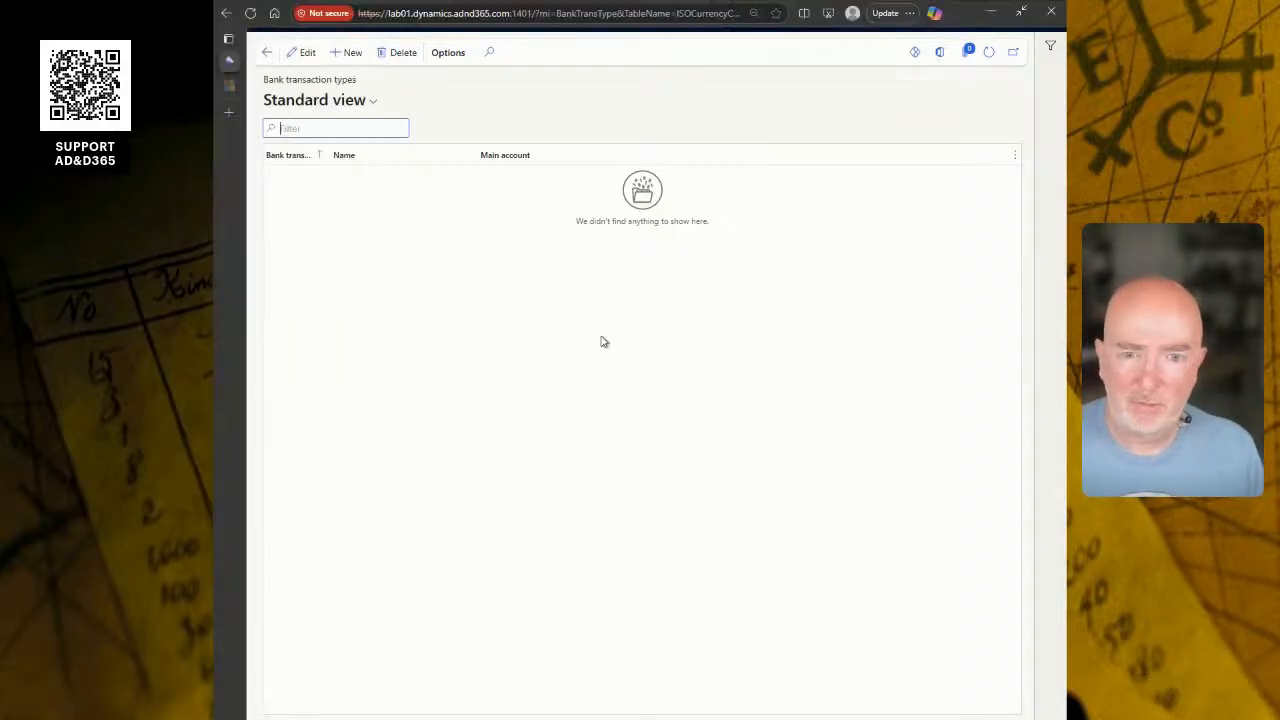
{"action": "left_click", "coordinate": [603, 342]}
{"action": "mouse_move", "coordinate": [222, 390]}
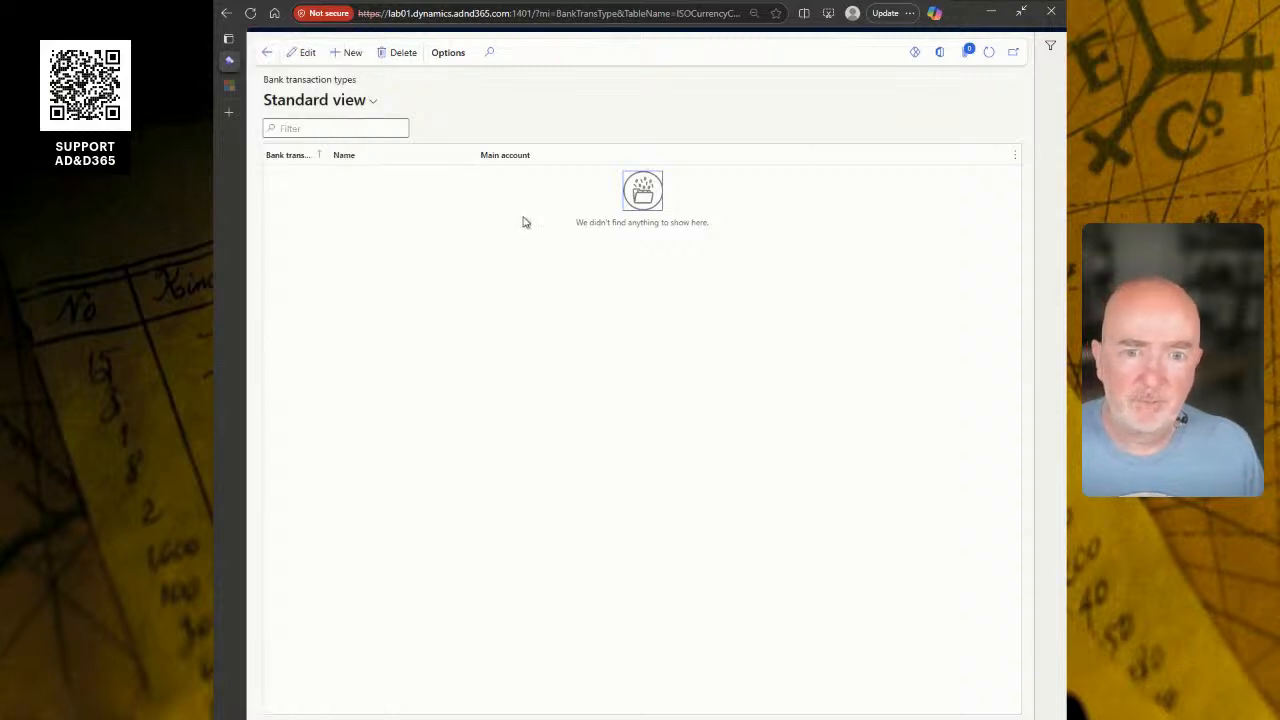
Step: Create a bank transaction type with code 01 and the name Deposits, and begin a new row below it
{"action": "left_click", "coordinate": [342, 52]}
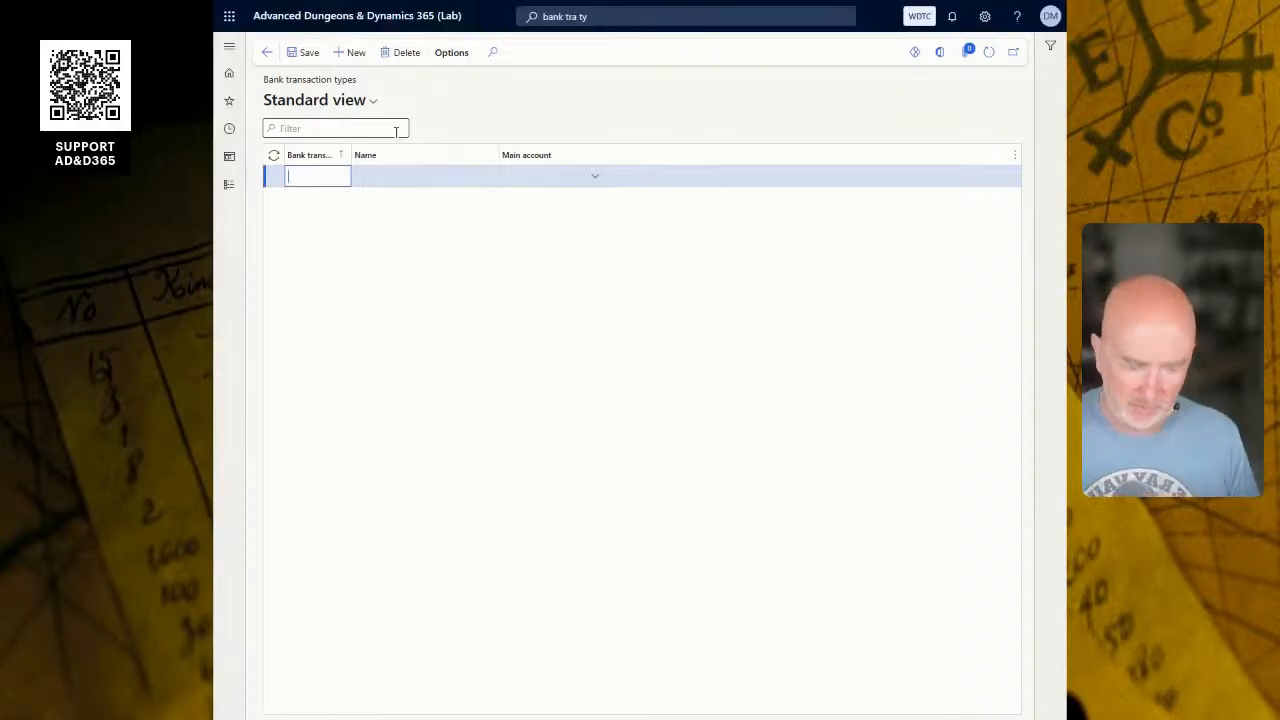
{"action": "type", "text": "01"}
{"action": "key", "text": "Tab"}
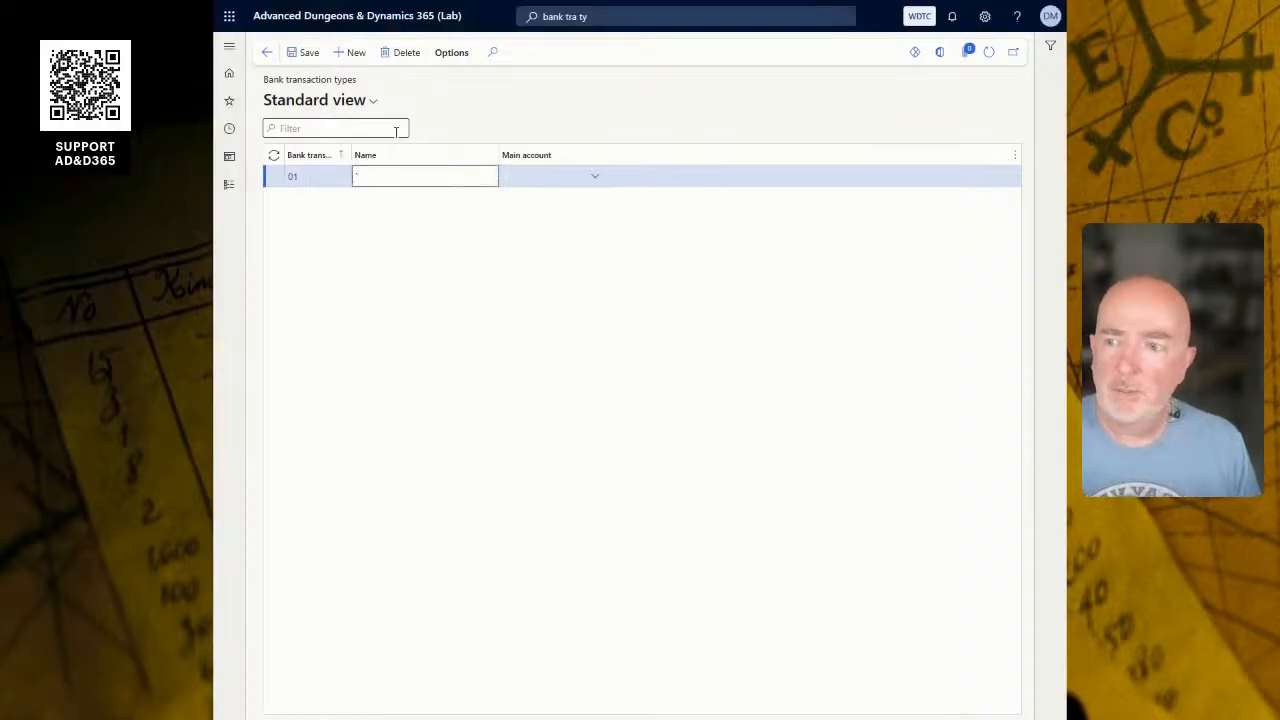
{"action": "type", "text": "De"}
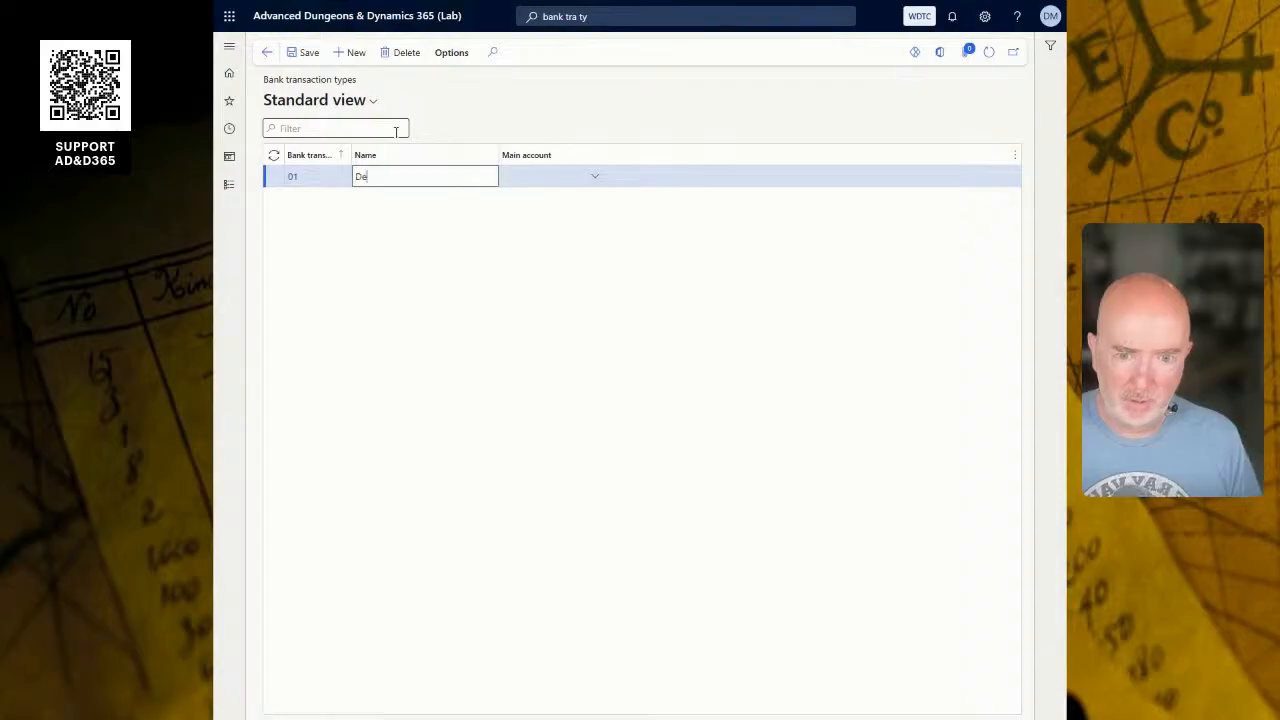
{"action": "type", "text": "posits"}
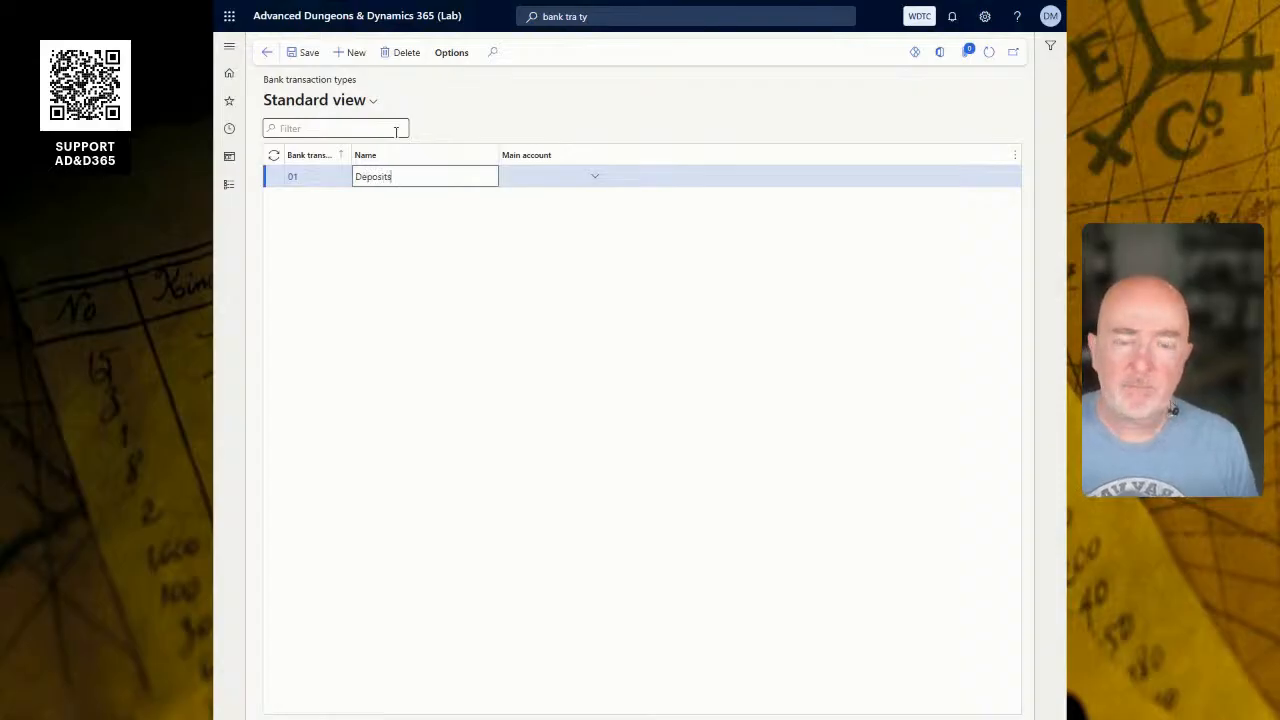
{"action": "key", "text": "Tab"}
{"action": "key", "text": "Tab"}
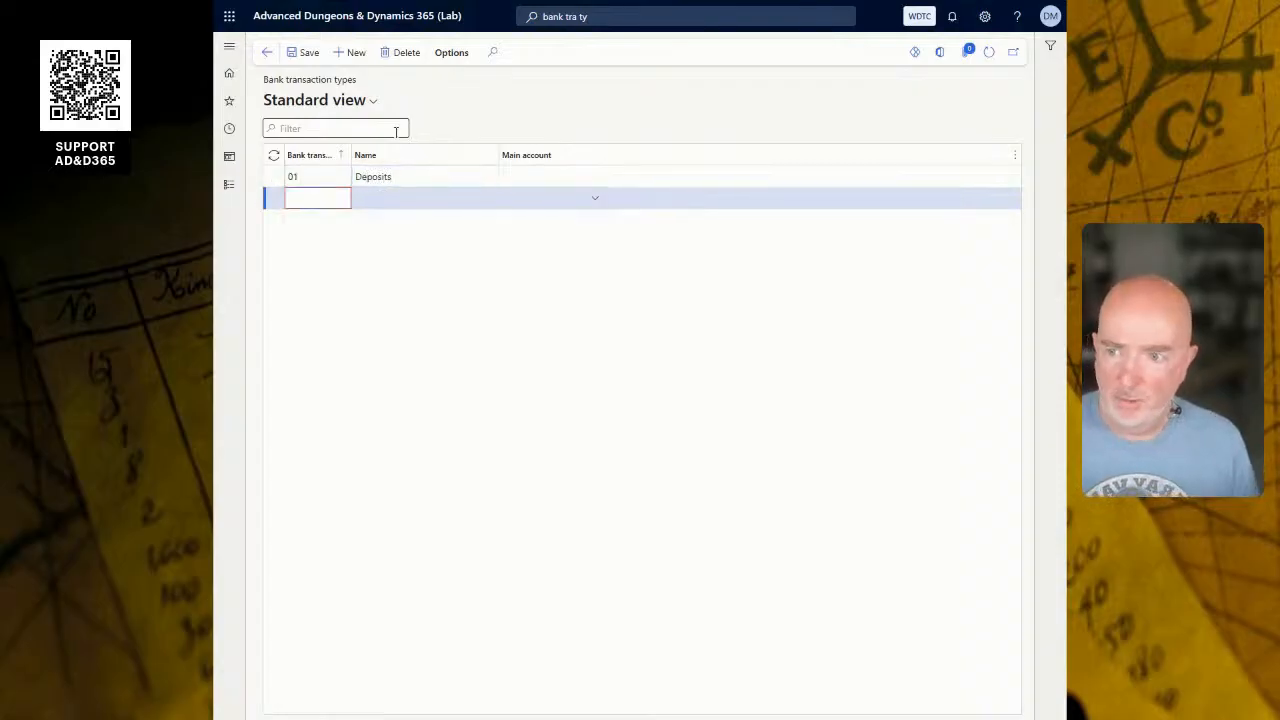
Step: Fill in the second bank transaction type with code 02 and the name "Deposits - Electronic"
{"action": "type", "text": "02"}
{"action": "key", "text": "Tab"}
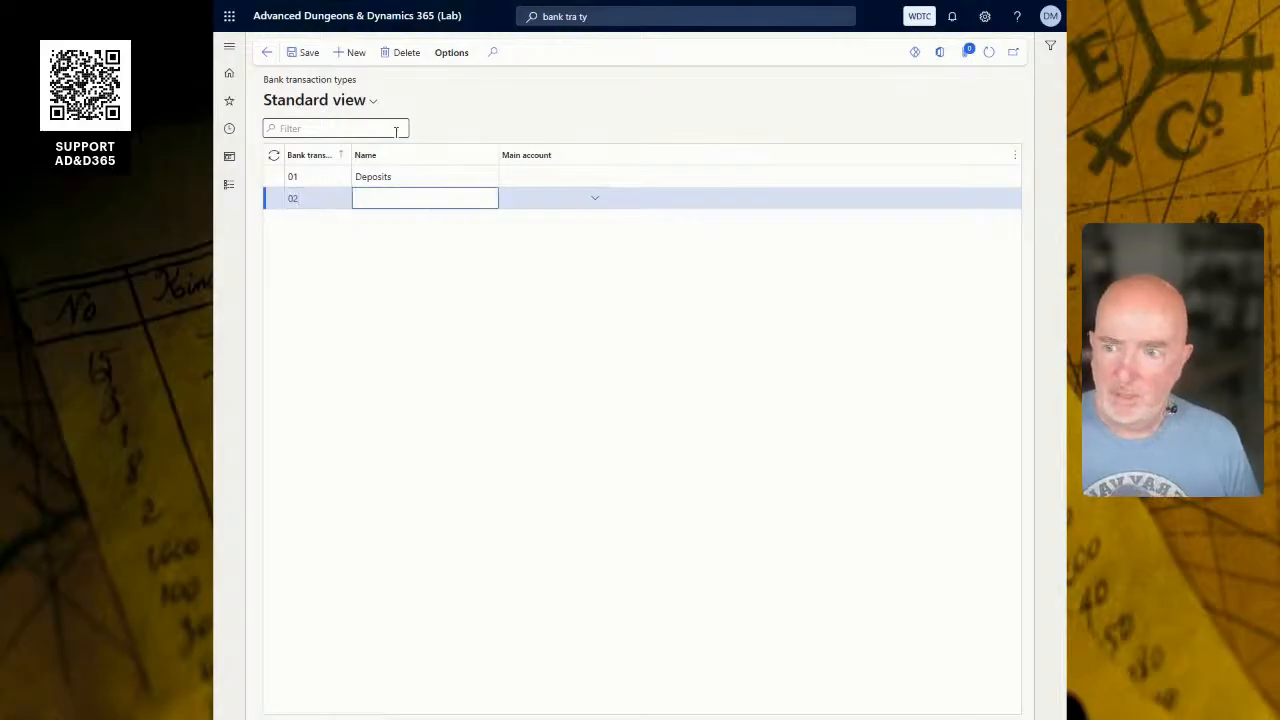
{"action": "type", "text": "Depositis"}
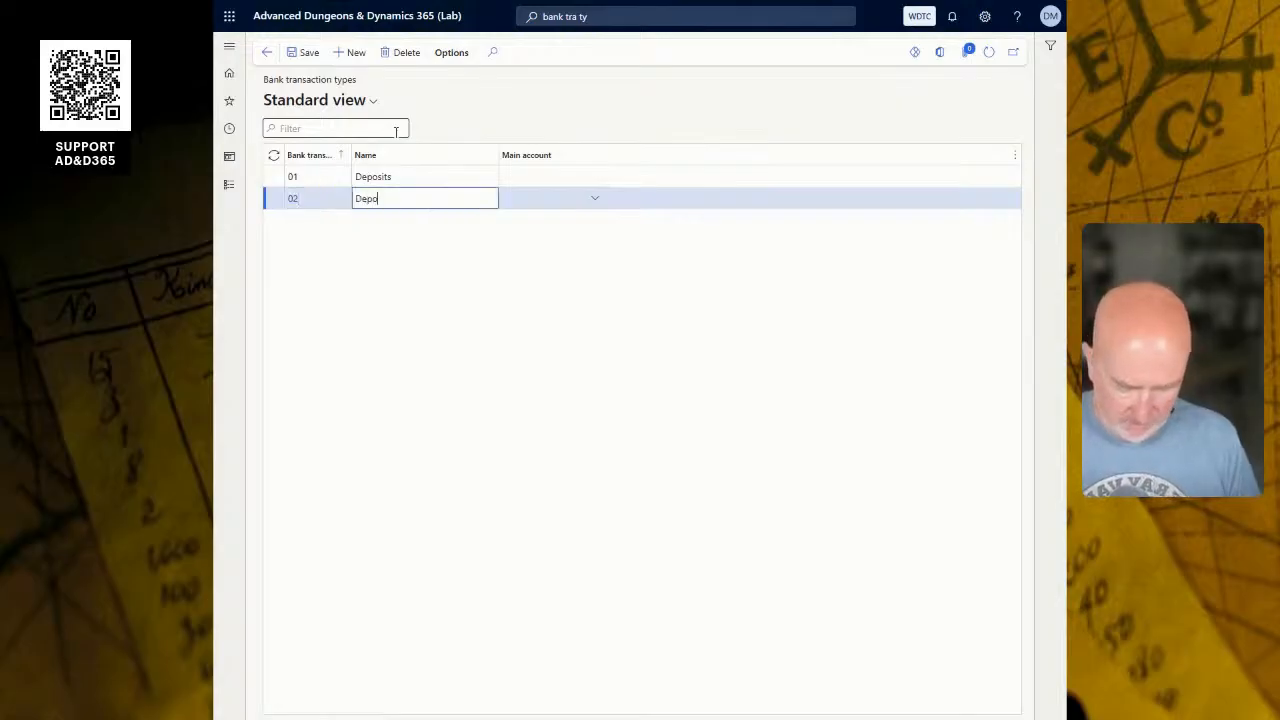
{"action": "key", "text": "BackSpace"}
{"action": "key", "text": "BackSpace"}
{"action": "type", "text": "s "}
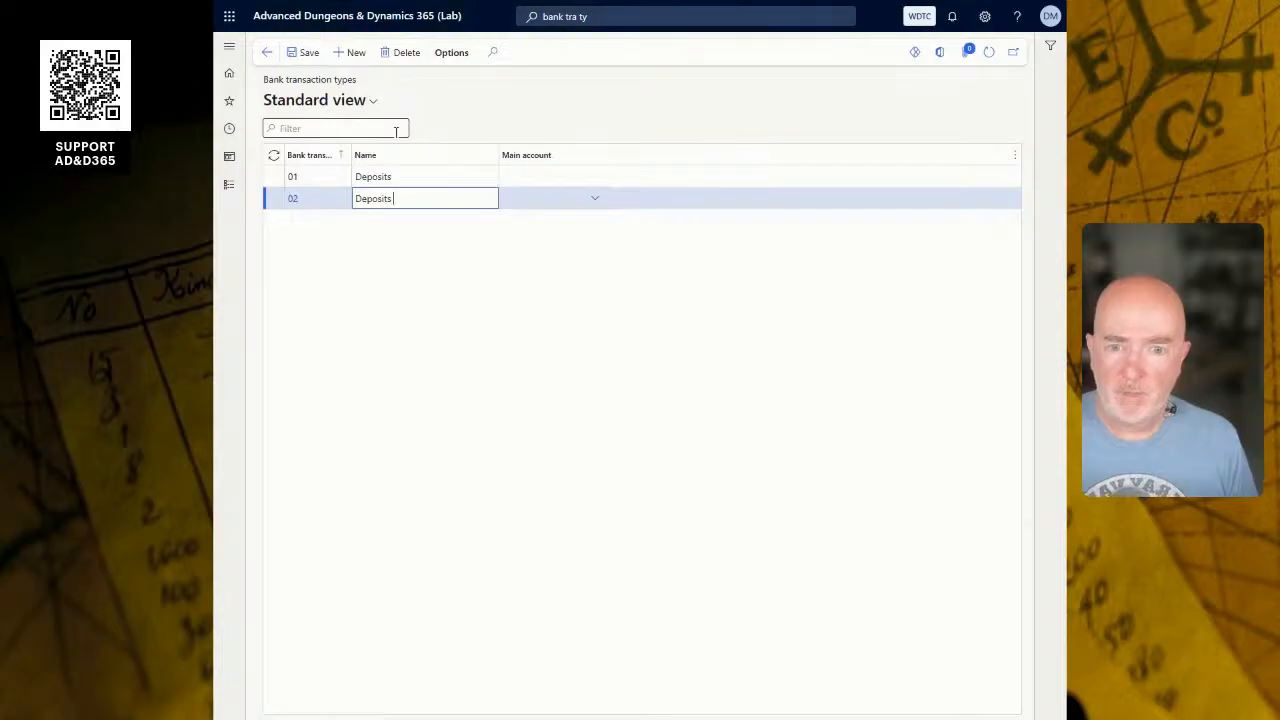
{"action": "type", "text": "- Ele"}
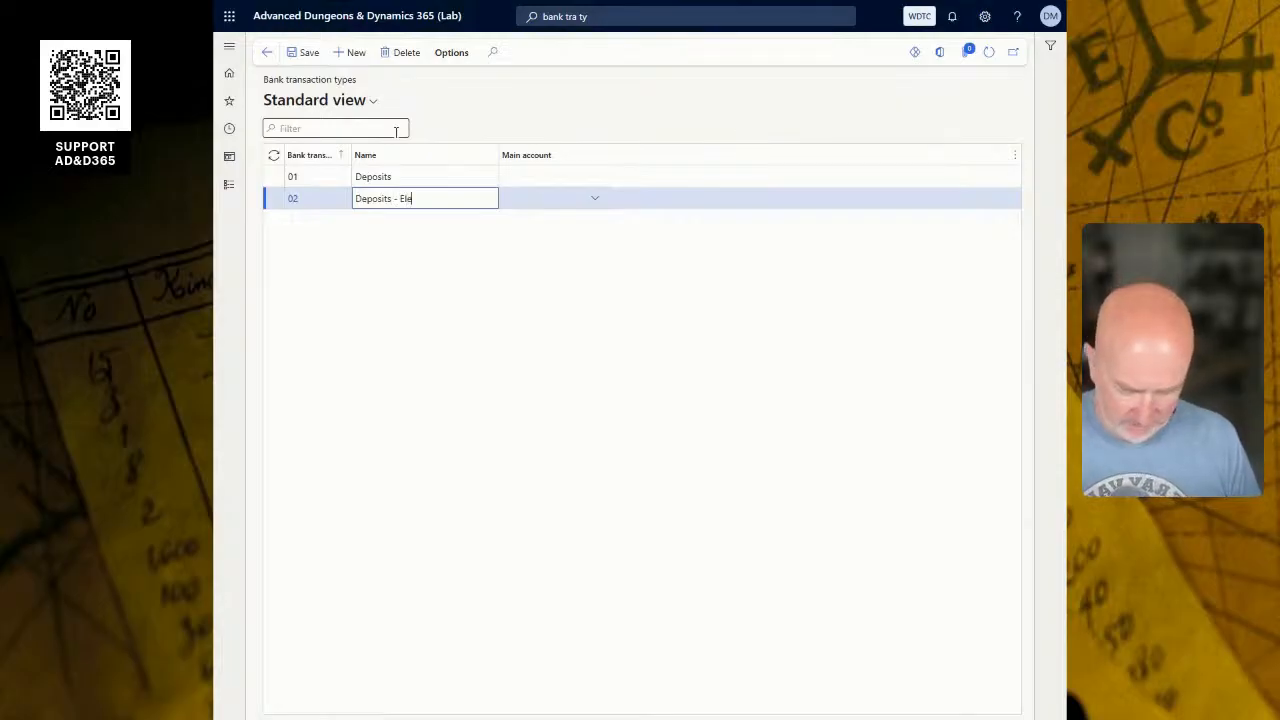
{"action": "type", "text": "ctronic"}
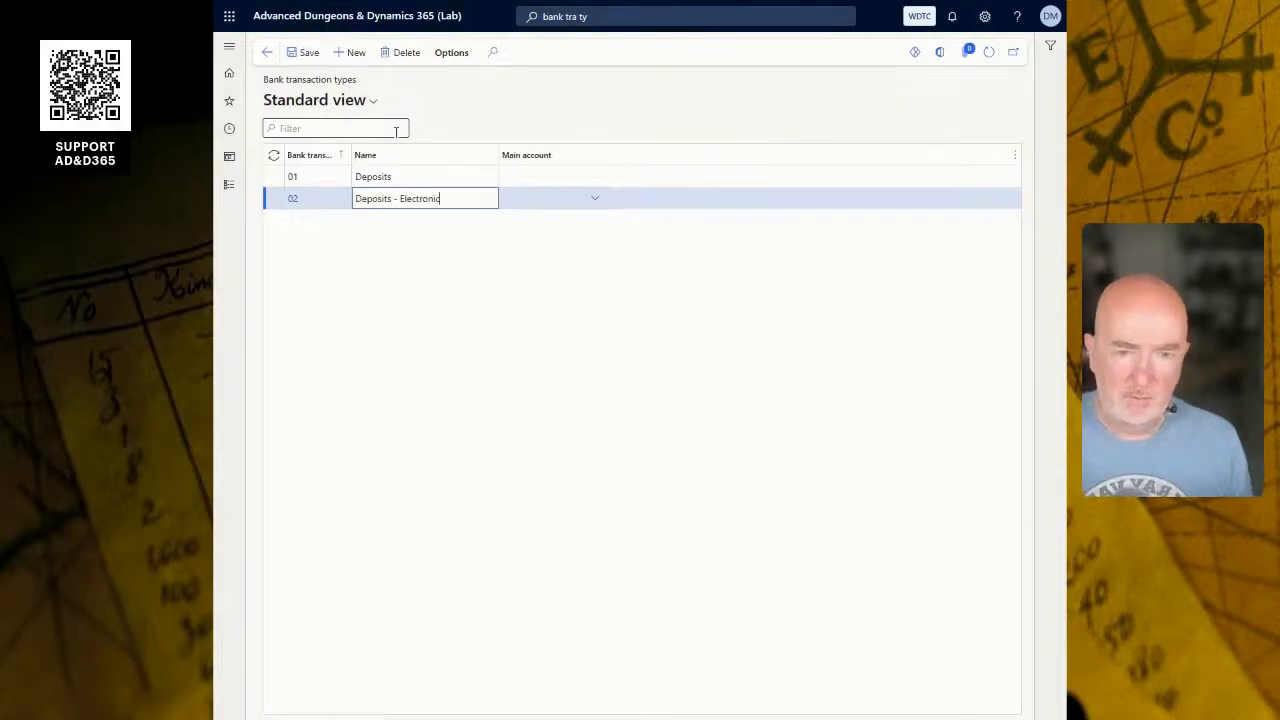
Step: Rename bank transaction type 01 to "Deposits (Manual)"
{"action": "key", "text": "Up"}
{"action": "key", "text": "End"}
{"action": "type", "text": "- M"}
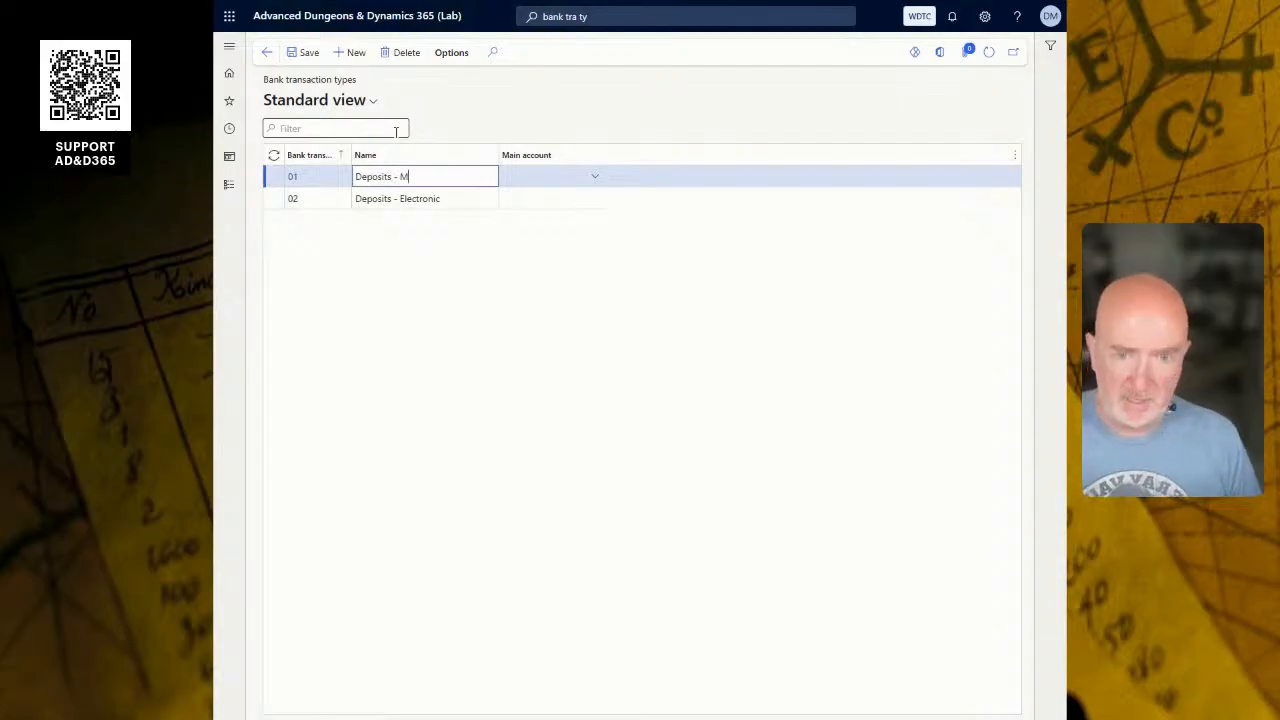
{"action": "type", "text": "anual"}
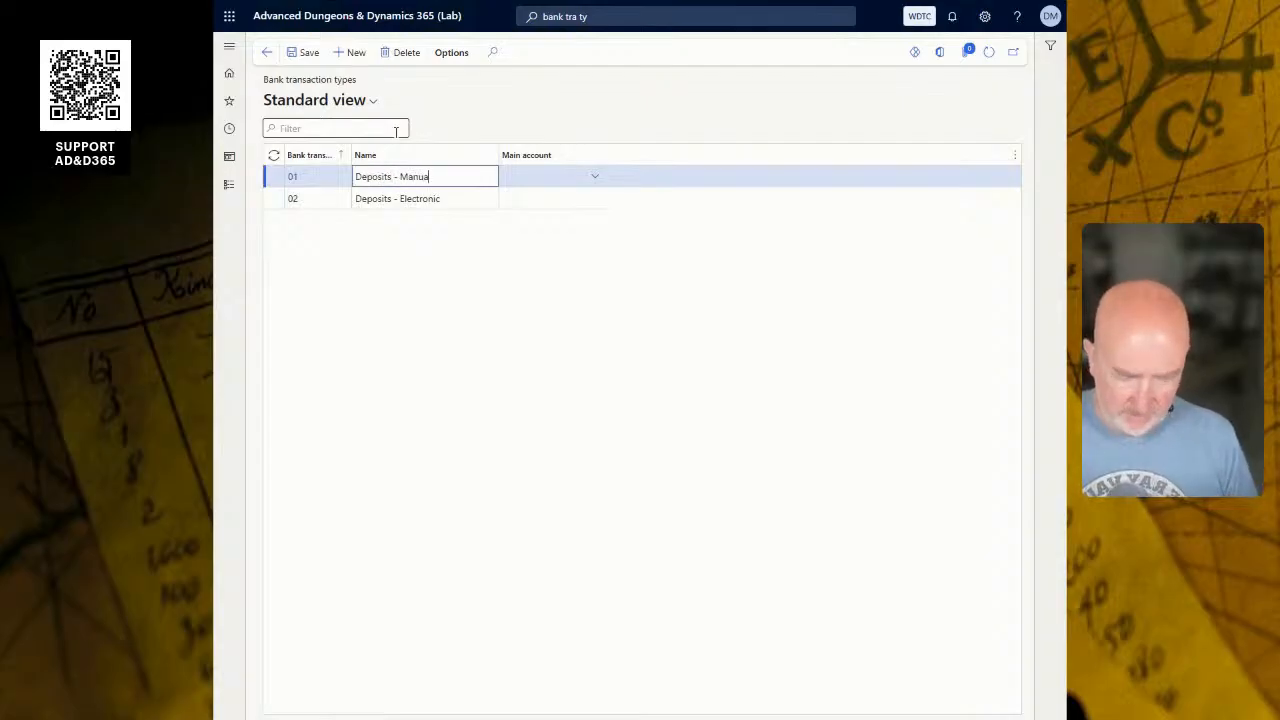
{"action": "key", "text": "ctrl+shift+Left"}
{"action": "key", "text": "ctrl+shift+Left"}
{"action": "key", "text": "End"}
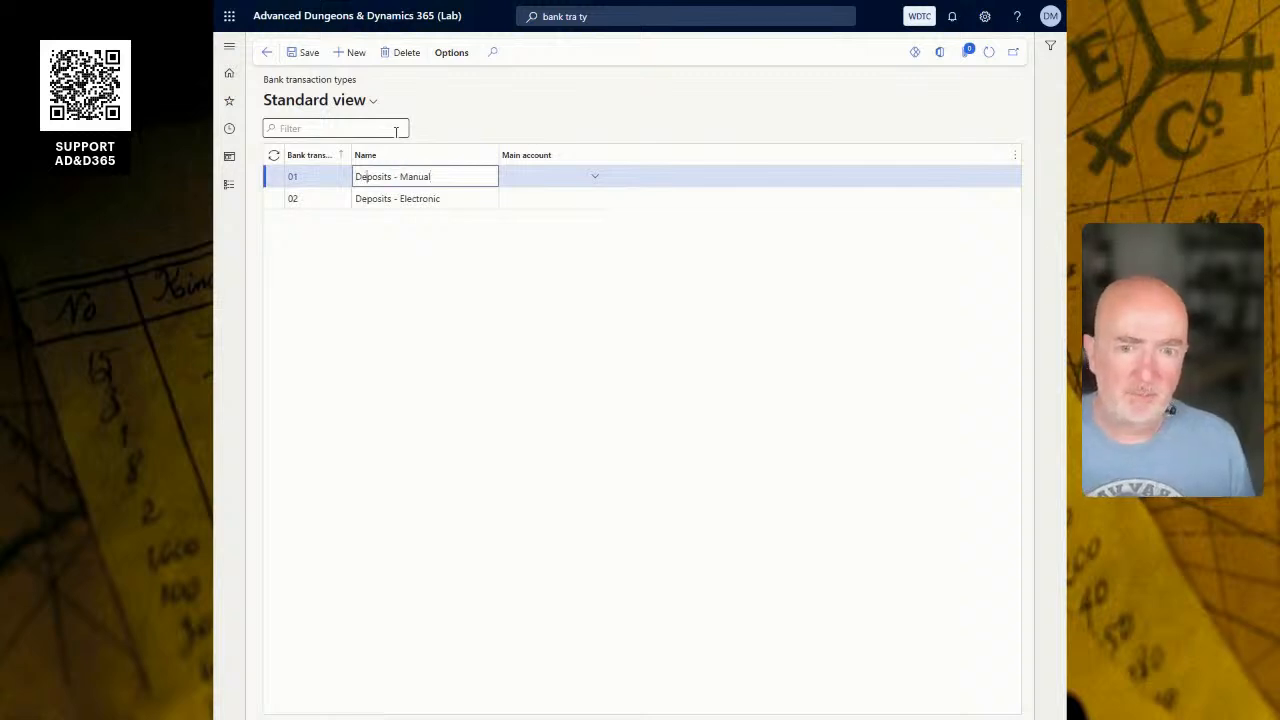
{"action": "key", "text": "BackSpace"}
{"action": "key", "text": "BackSpace"}
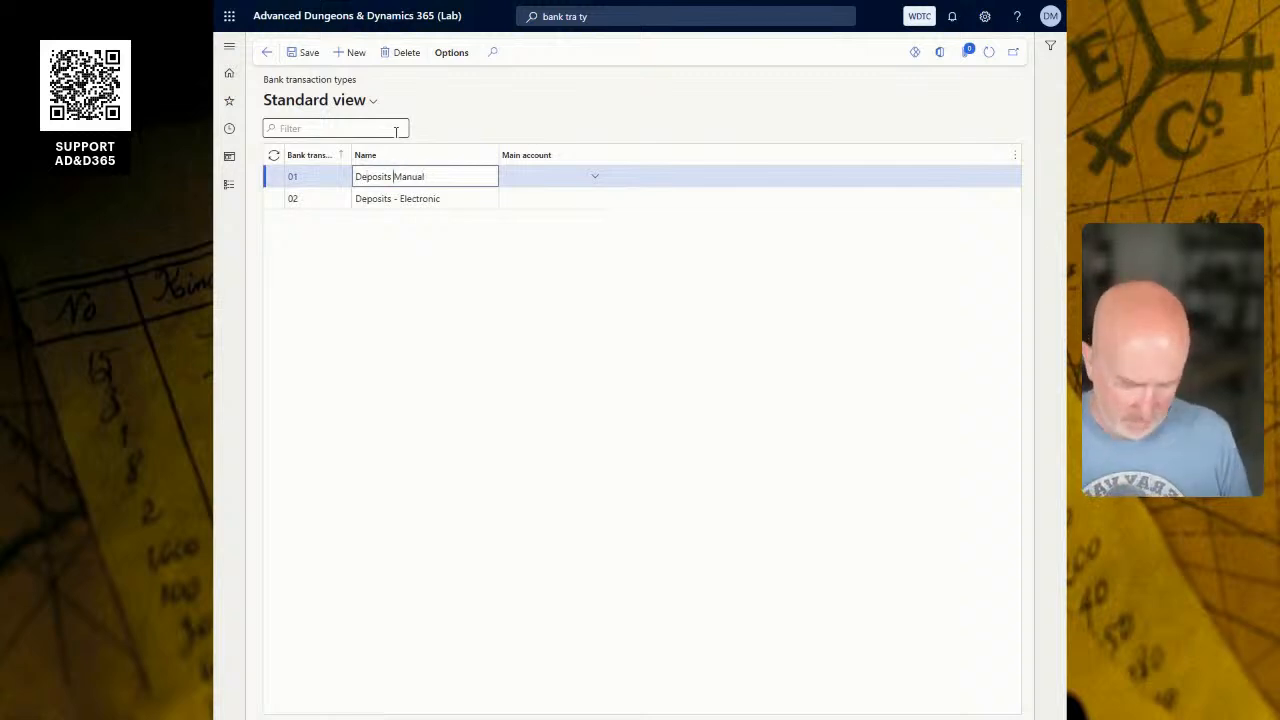
{"action": "type", "text": "("}
{"action": "key", "text": "End"}
{"action": "type", "text": ")"}
{"action": "key", "text": "Tab"}
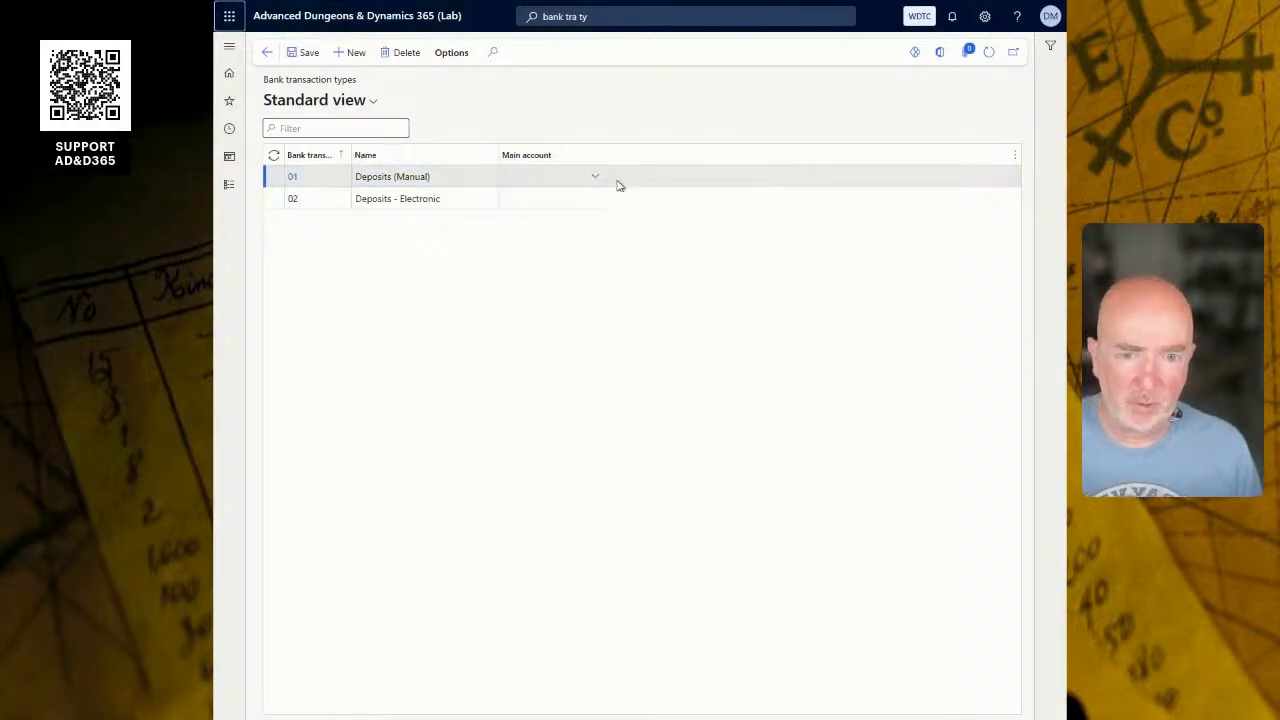
Step: Change the name of bank transaction type 02 to "Deposits (Electronic)"
{"action": "left_click", "coordinate": [405, 198]}
{"action": "key", "text": "BackSpace"}
{"action": "key", "text": "BackSpace"}
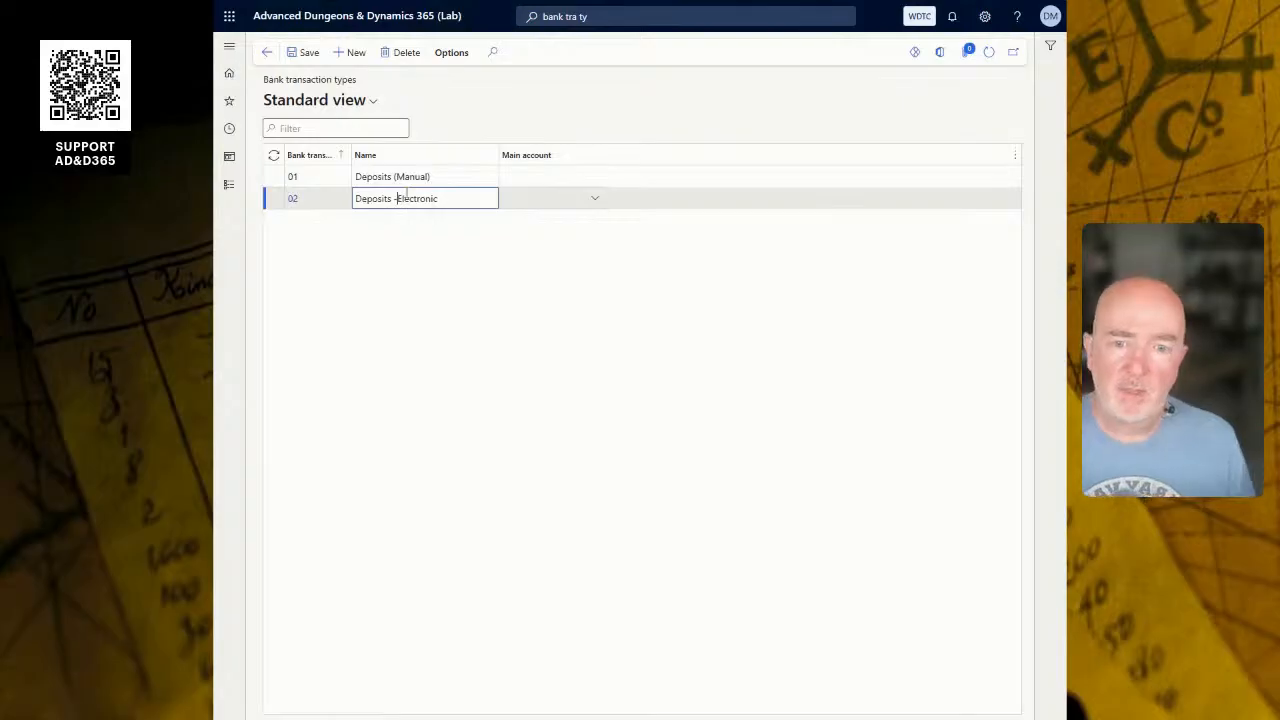
{"action": "type", "text": "("}
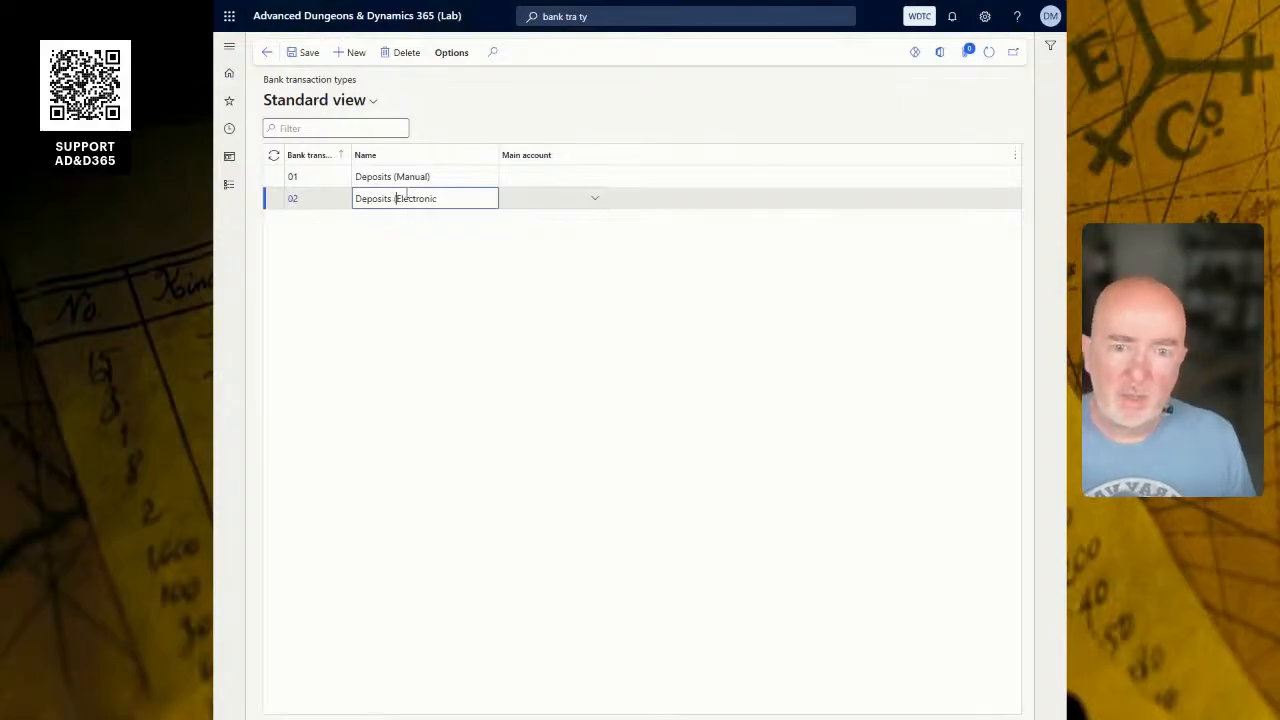
{"action": "type", "text": ")"}
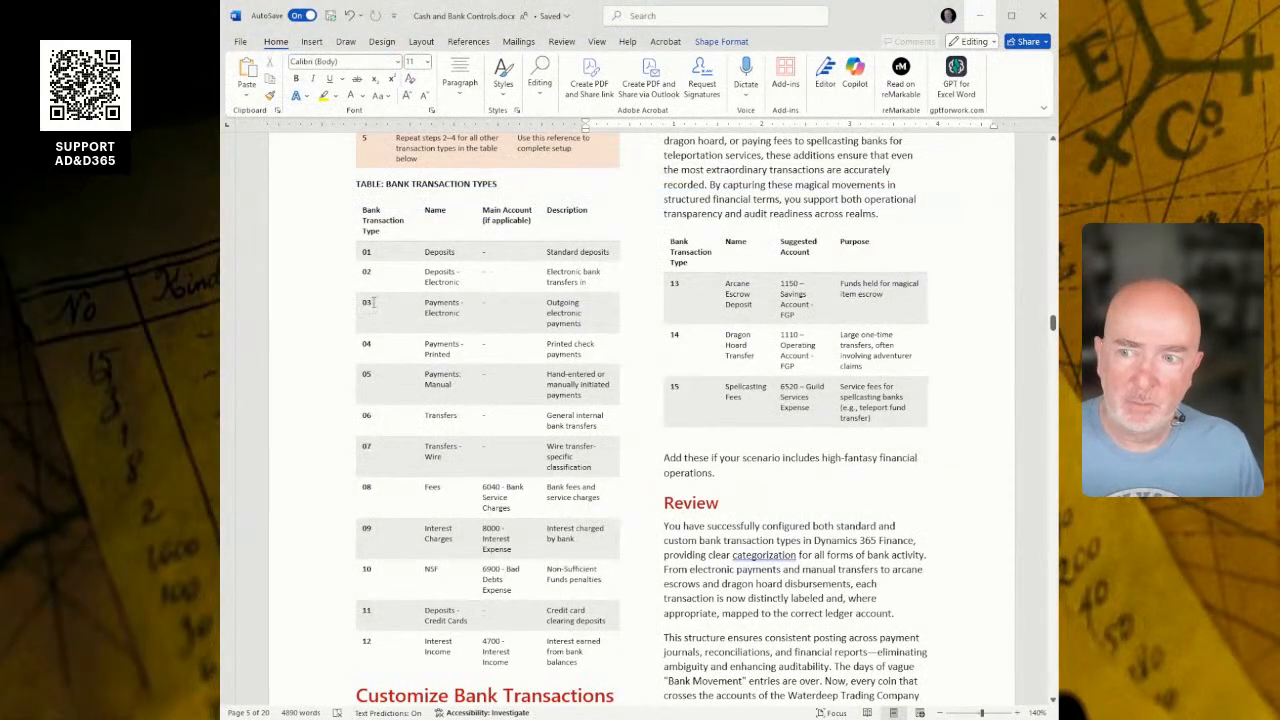
Step: Copy the codes and names of types 03 to 12 from the Word guide's table into new bank transaction type rows and save them
{"action": "left_click_drag", "start_coordinate": [366, 298], "coordinate": [452, 657]}
{"action": "key", "text": "ctrl+c"}
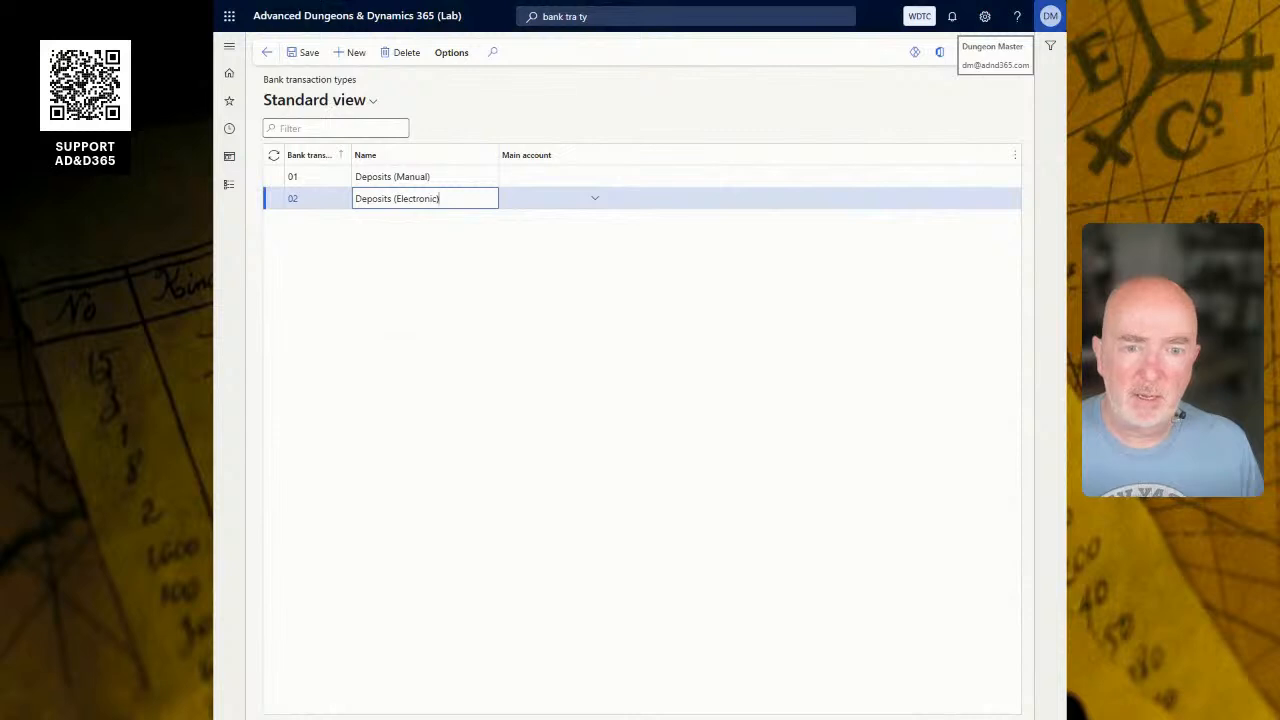
{"action": "key", "text": "Tab"}
{"action": "key", "text": "Tab"}
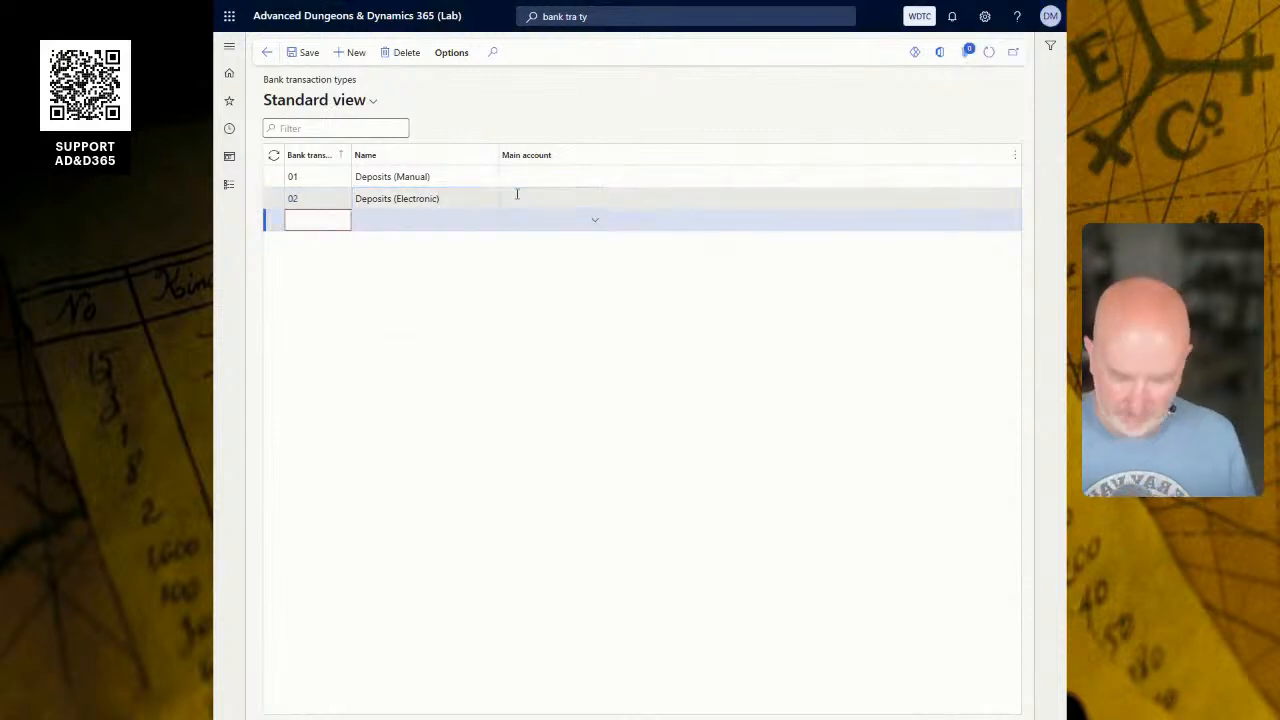
{"action": "key", "text": "ctrl+v"}
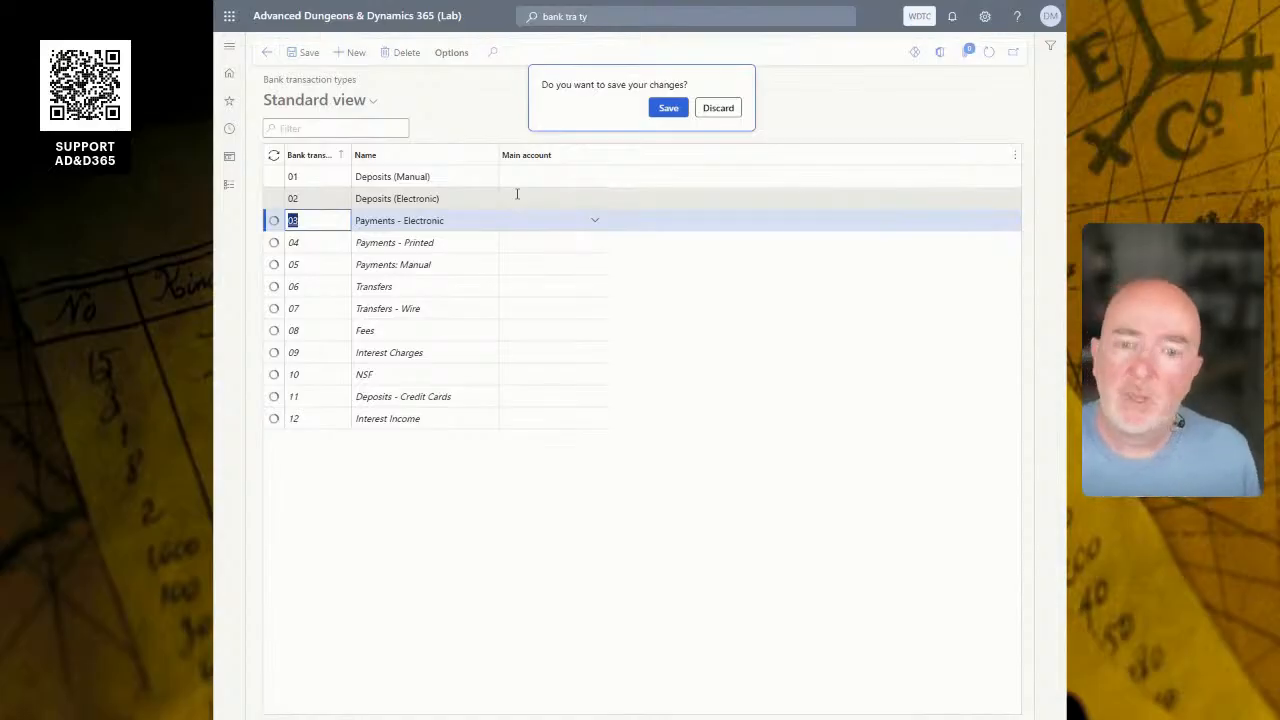
{"action": "left_click", "coordinate": [668, 108]}
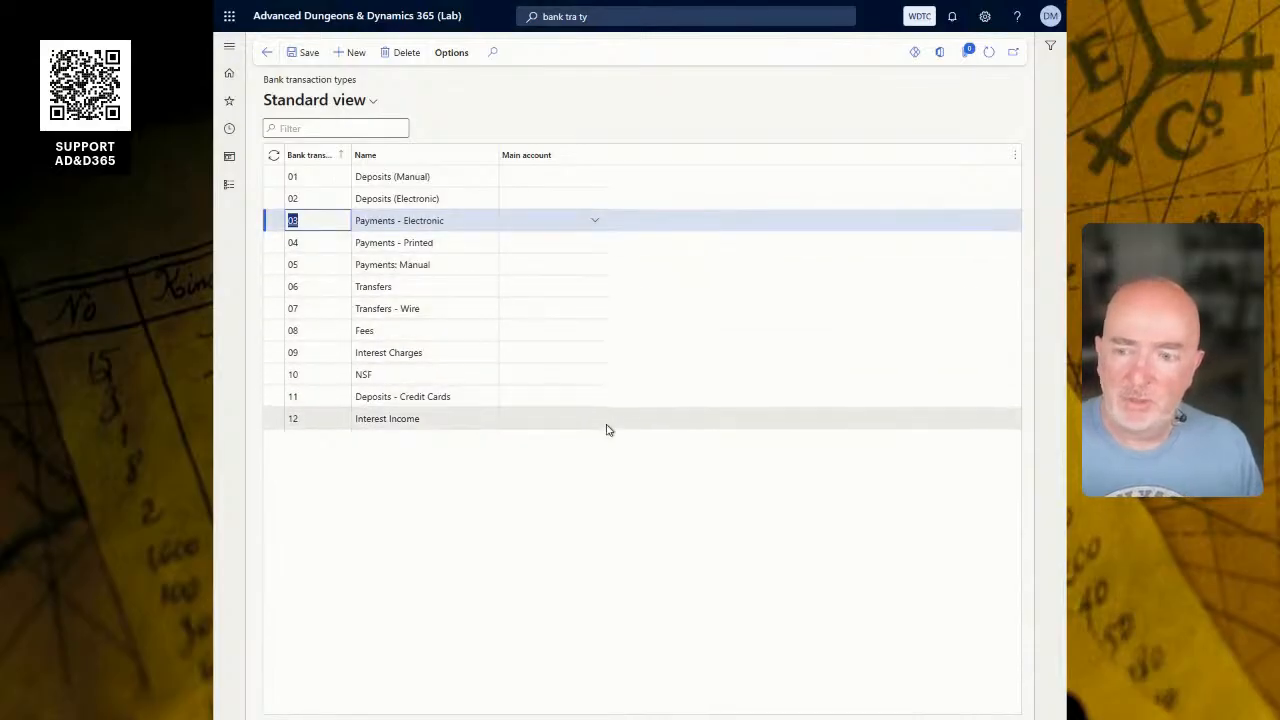
Step: Assign main account 6040 to the Fees transaction type and 8000 to Interest Charges
{"action": "left_click", "coordinate": [512, 332]}
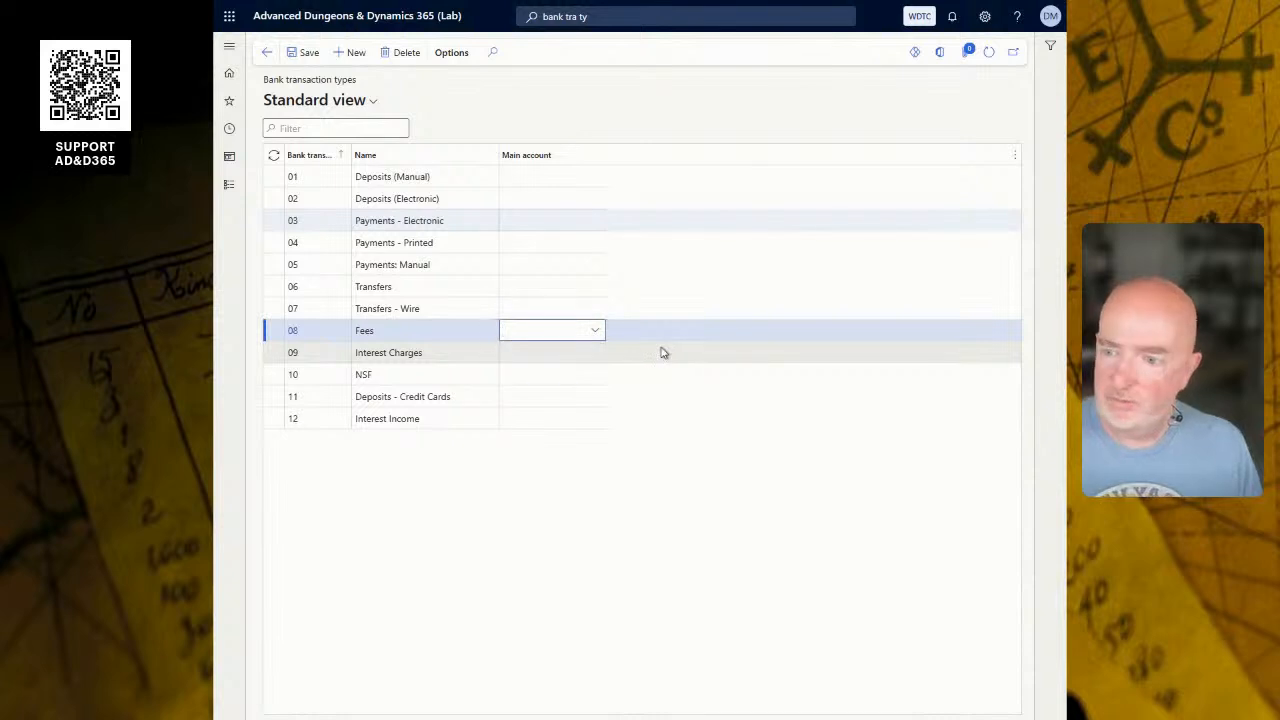
{"action": "type", "text": "6040"}
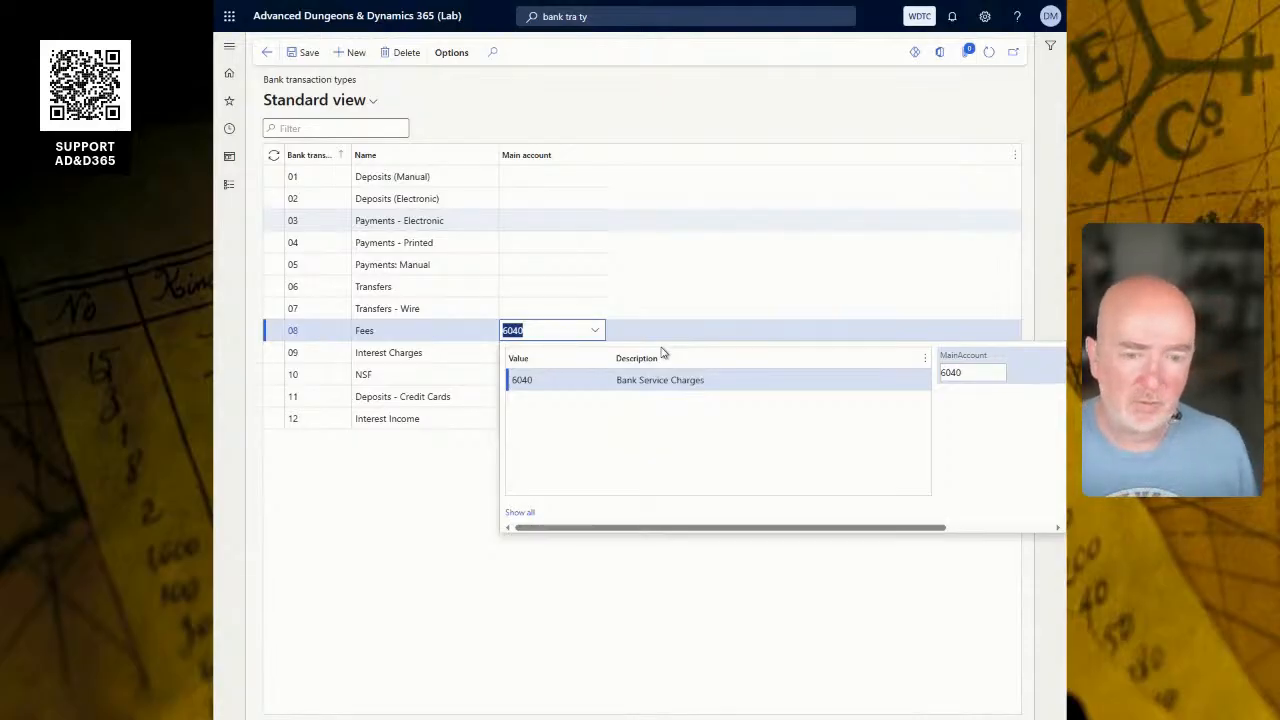
{"action": "key", "text": "Tab"}
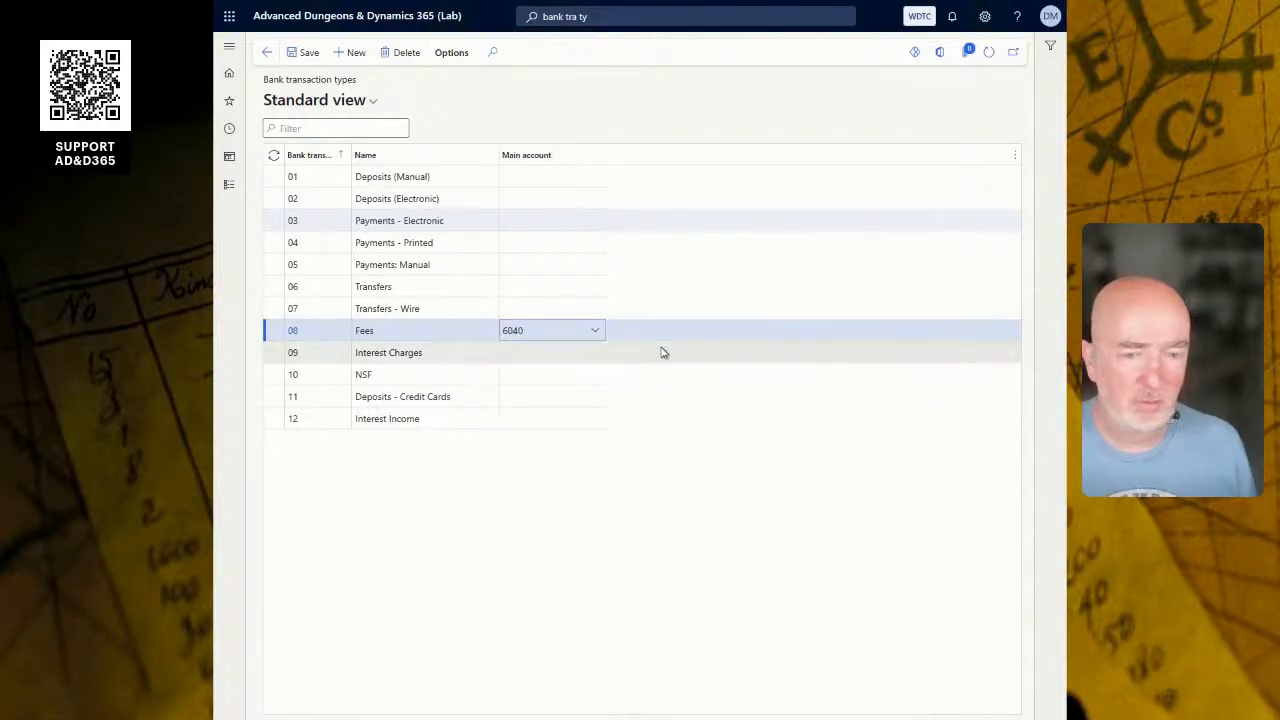
{"action": "key", "text": "Down"}
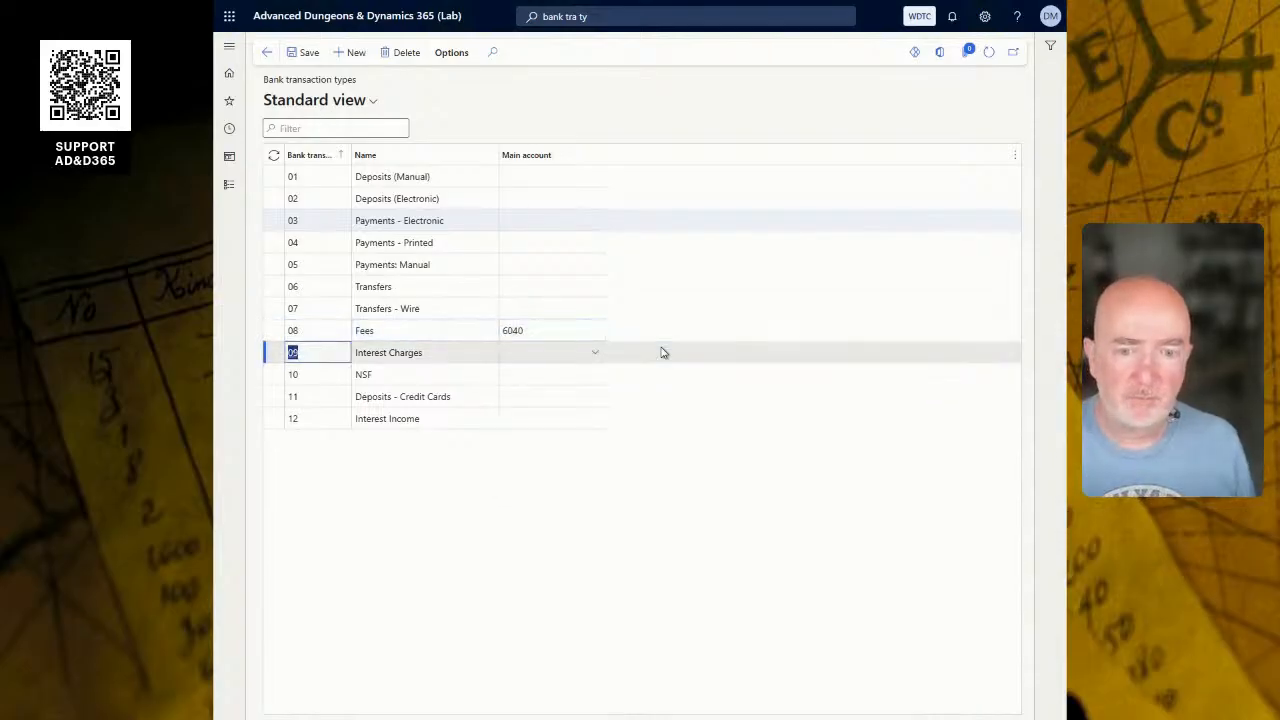
{"action": "key", "text": "Tab"}
{"action": "key", "text": "Tab"}
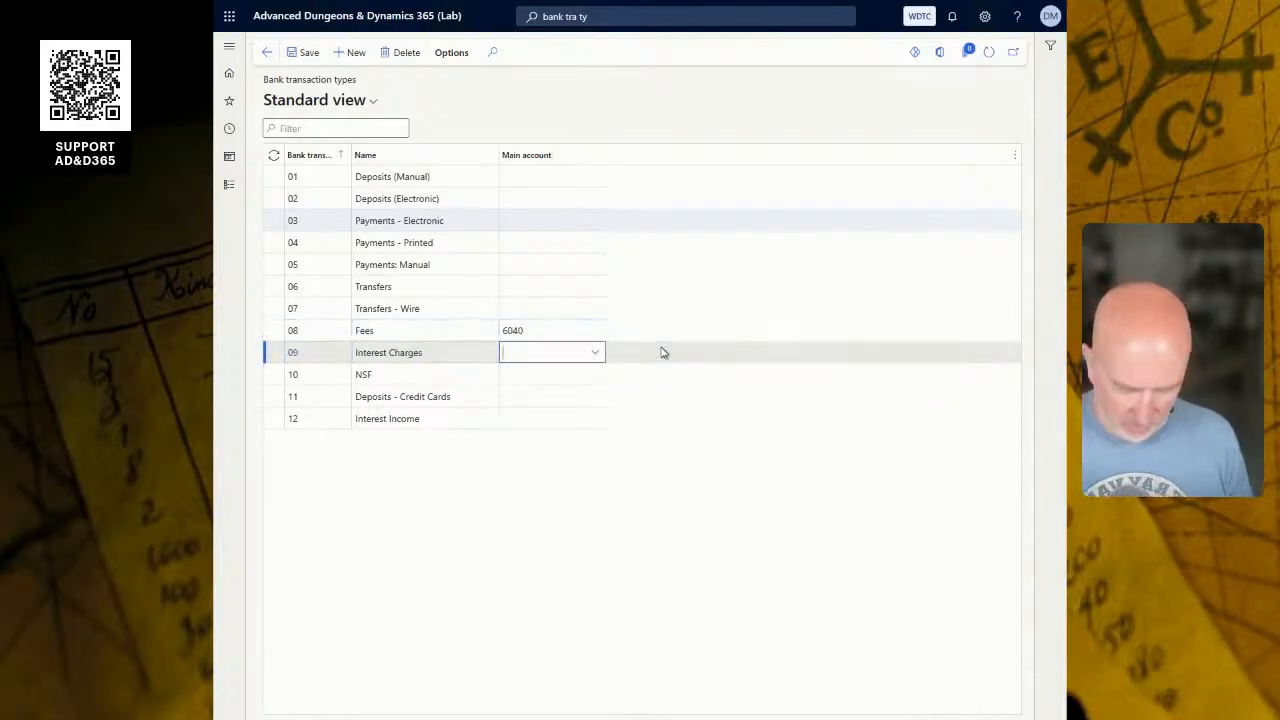
{"action": "type", "text": "8000"}
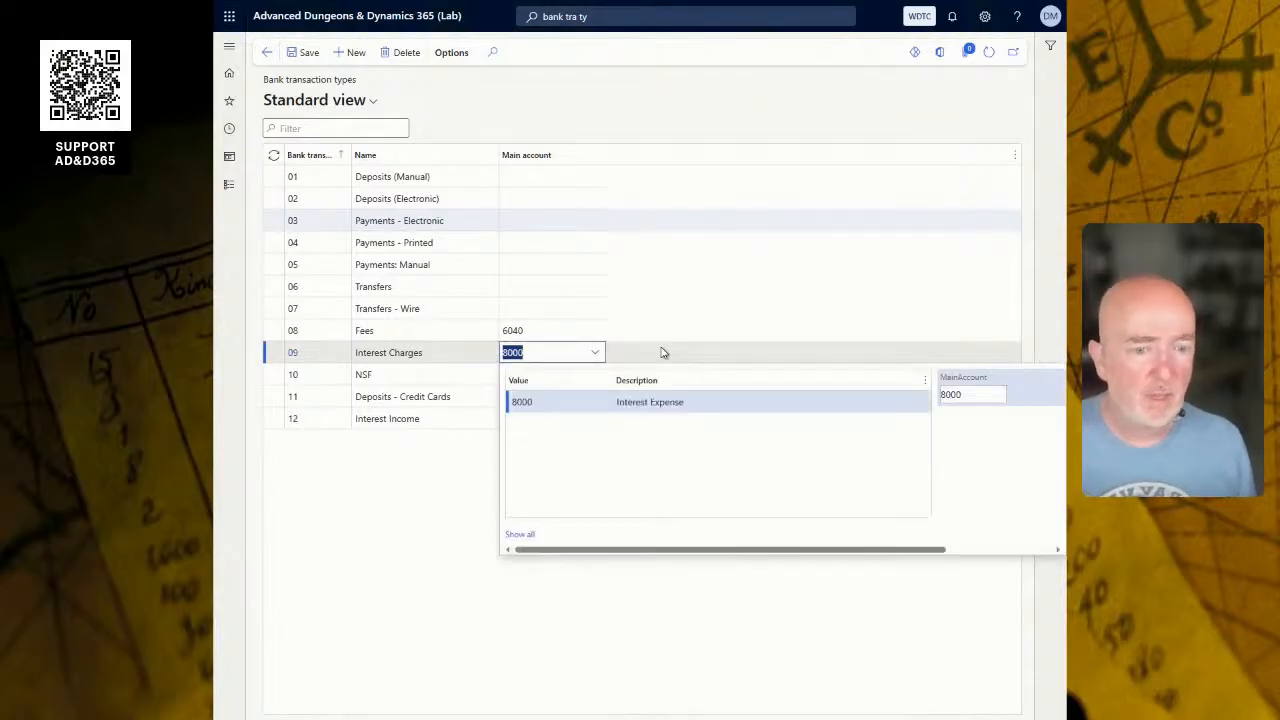
{"action": "key", "text": "Return"}
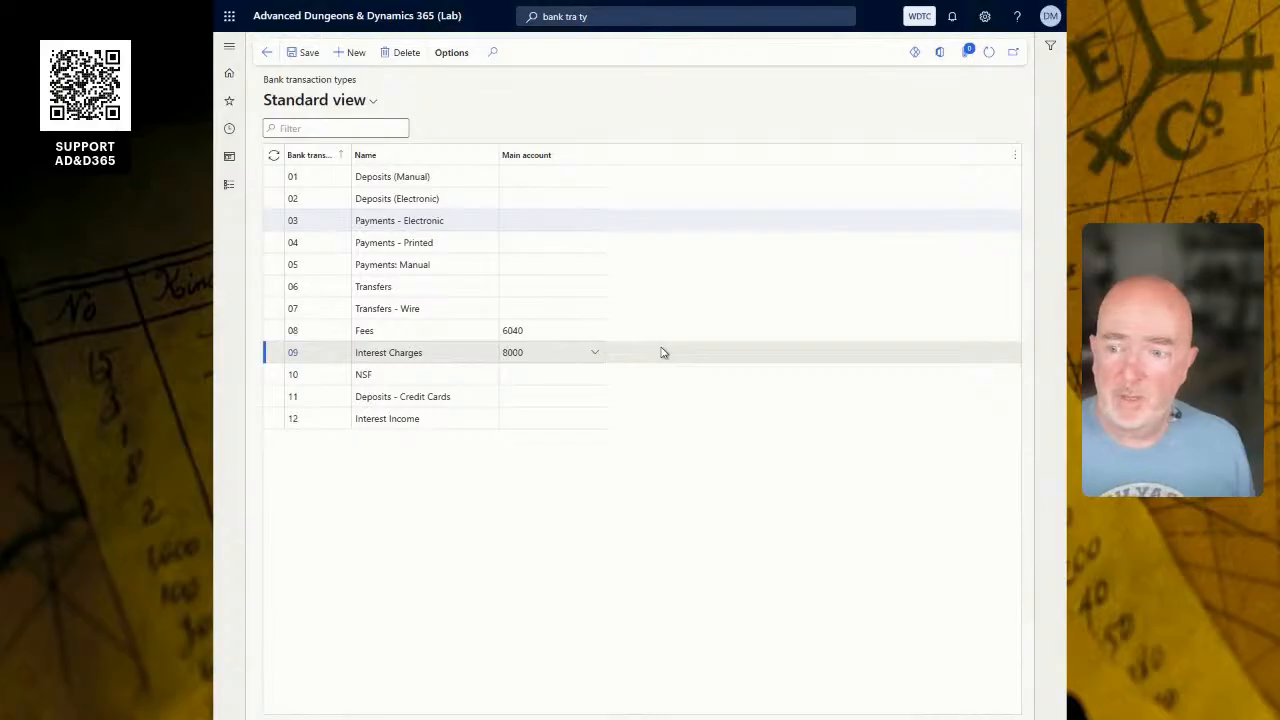
Step: Set the main account of the NSF transaction type to 6040, Bank Service Charges, after trying 6900
{"action": "left_click", "coordinate": [567, 374]}
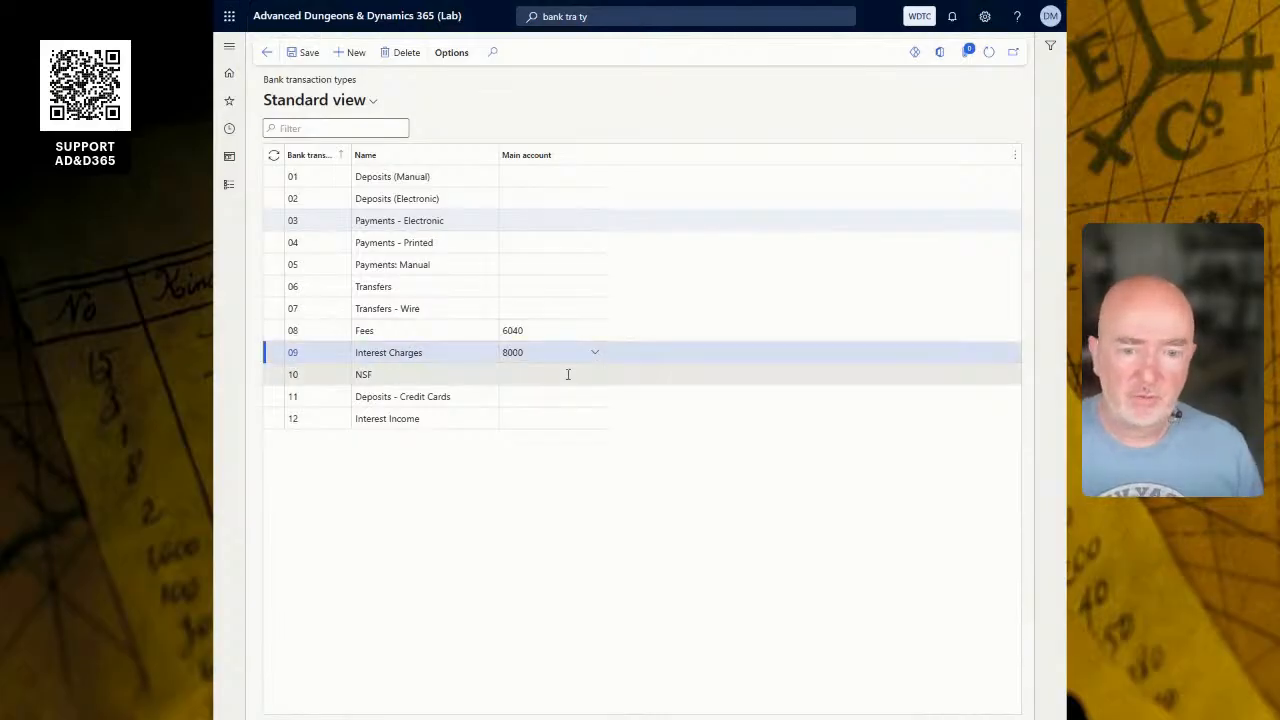
{"action": "type", "text": "6900"}
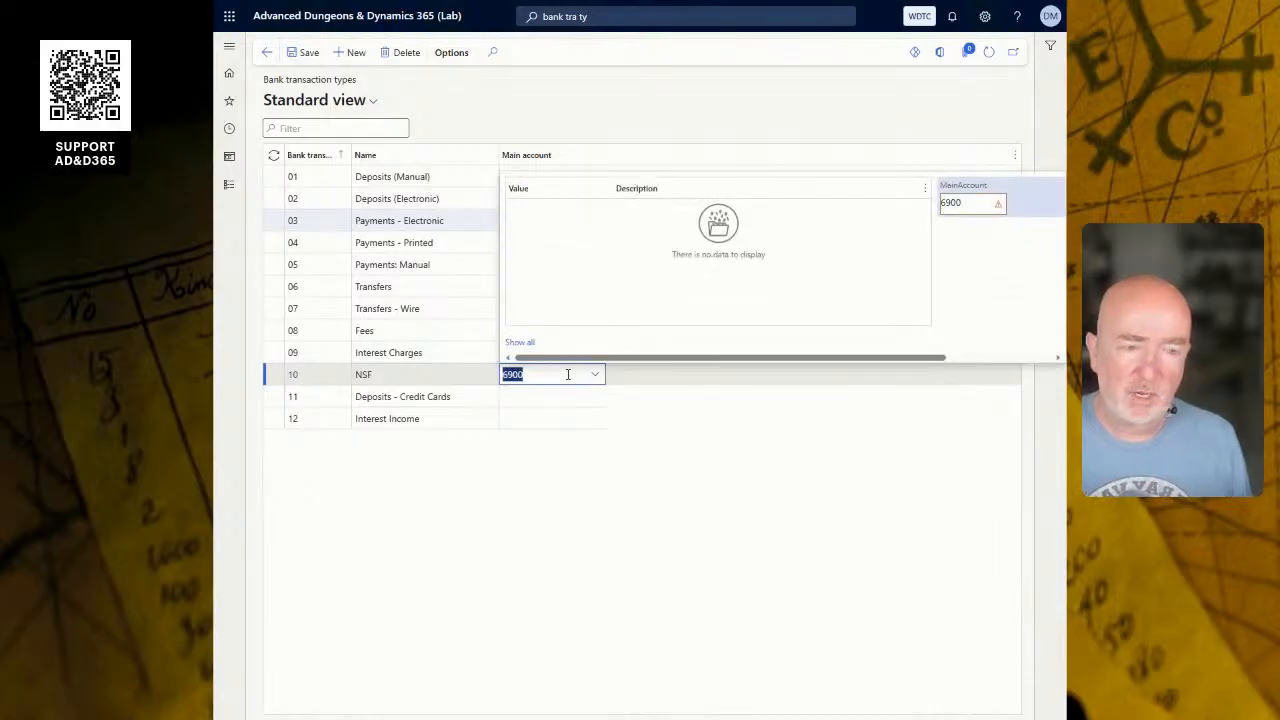
{"action": "key", "text": "BackSpace"}
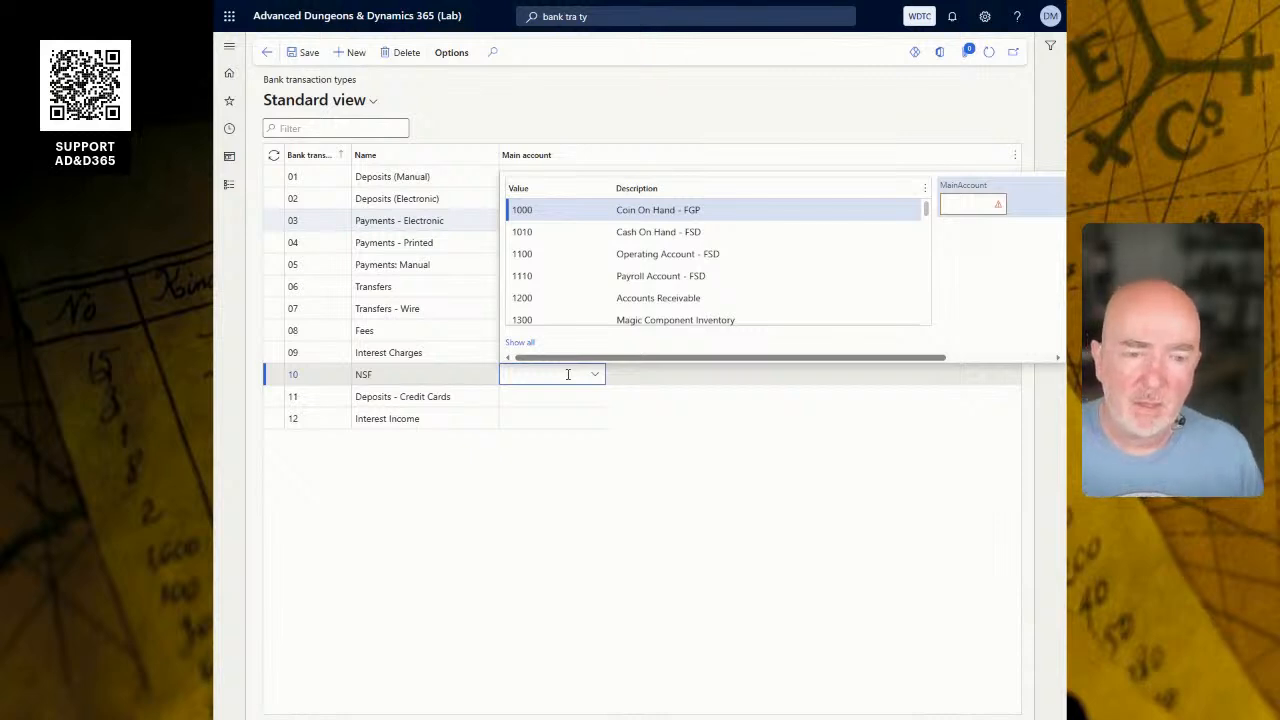
{"action": "type", "text": "6"}
{"action": "scroll", "coordinate": [660, 225], "scroll_direction": "down", "scroll_amount": 1}
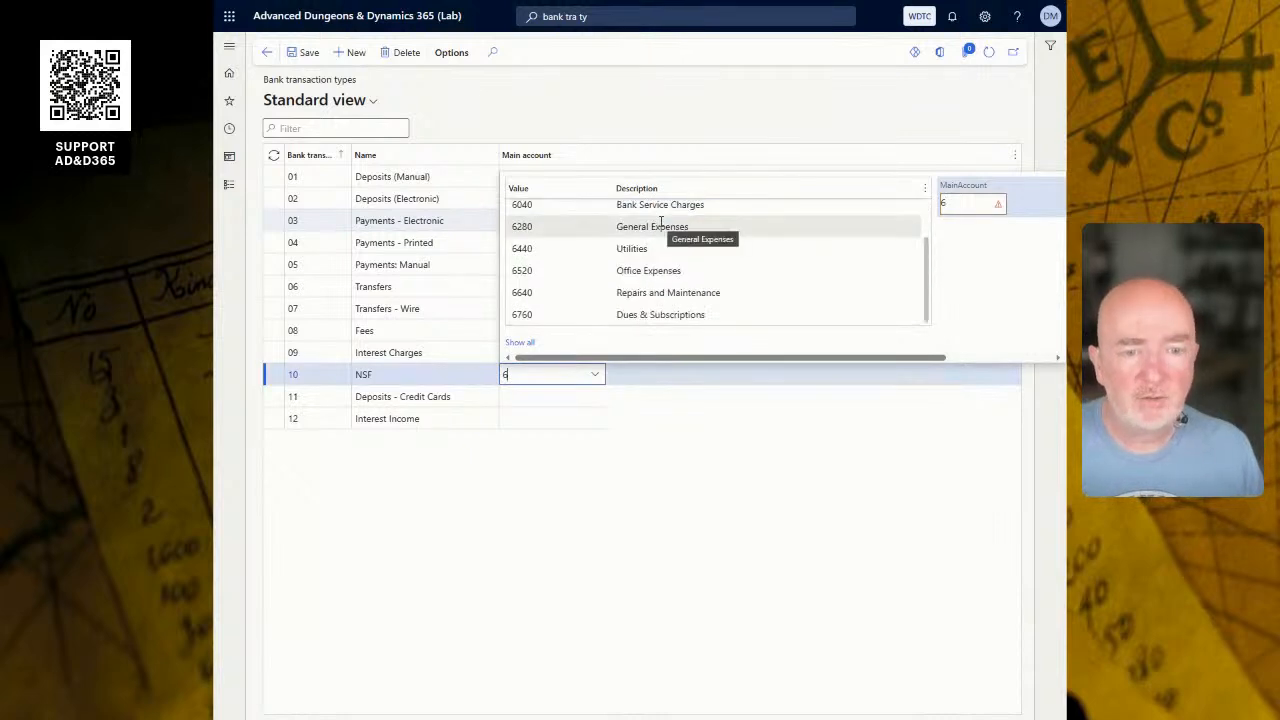
{"action": "left_click", "coordinate": [684, 205]}
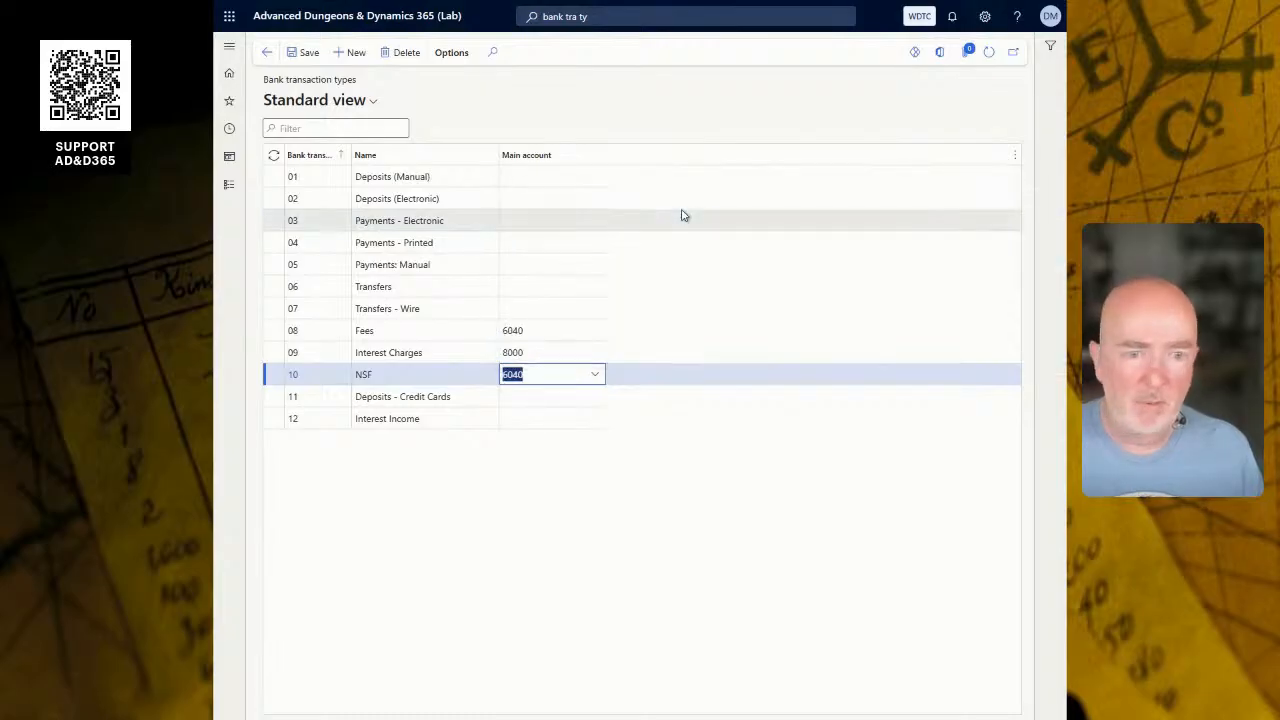
Step: Try to assign main account 4700 to the Deposits - Credit Cards type
{"action": "key", "text": "Down"}
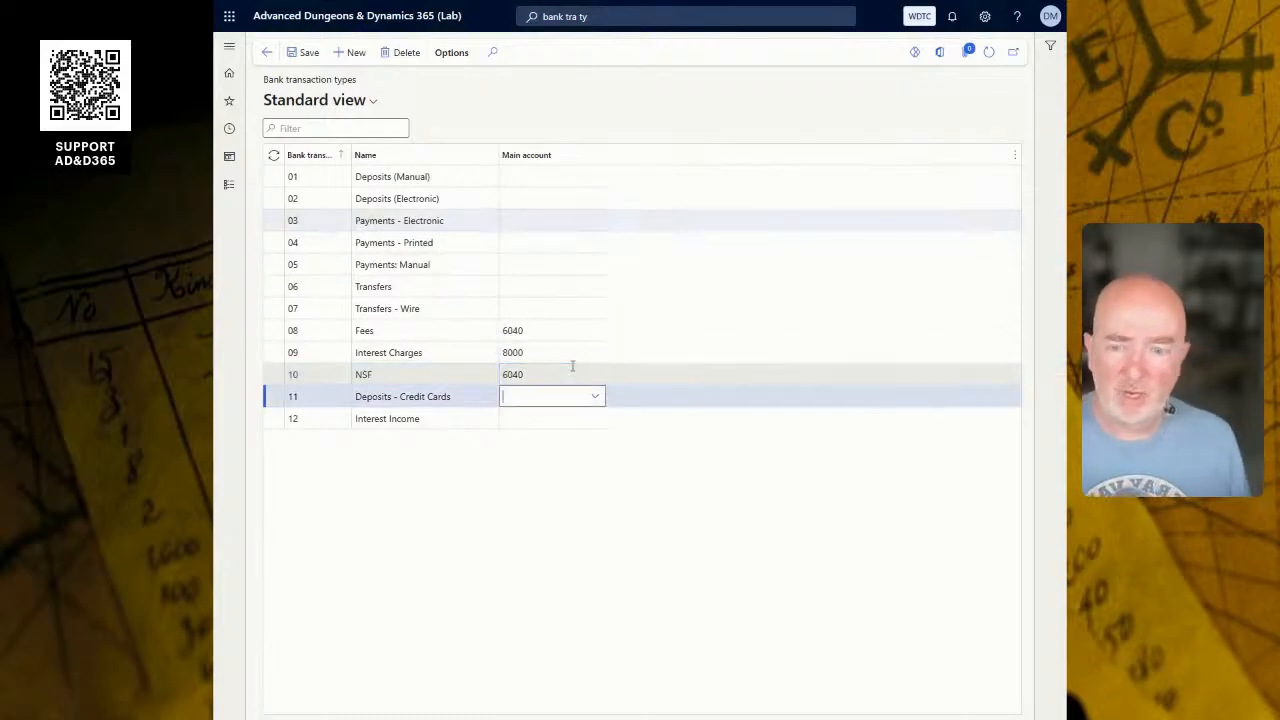
{"action": "type", "text": "4700"}
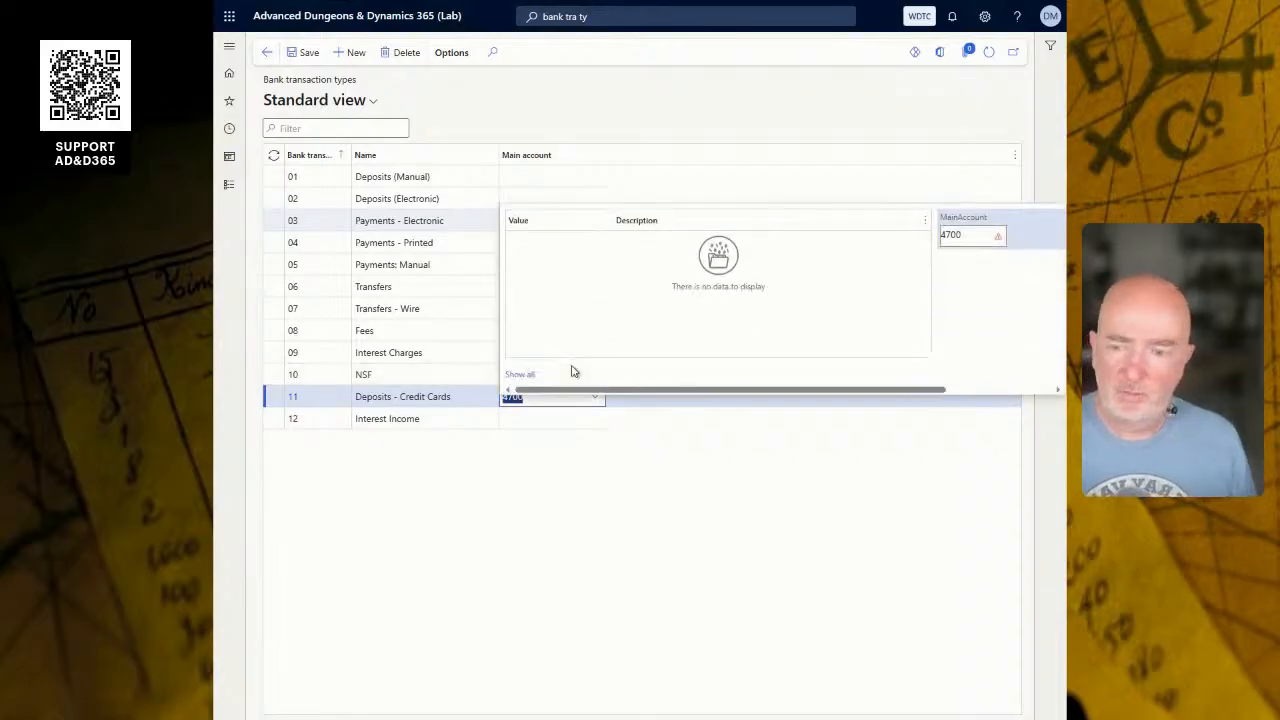
{"action": "key", "text": "BackSpace"}
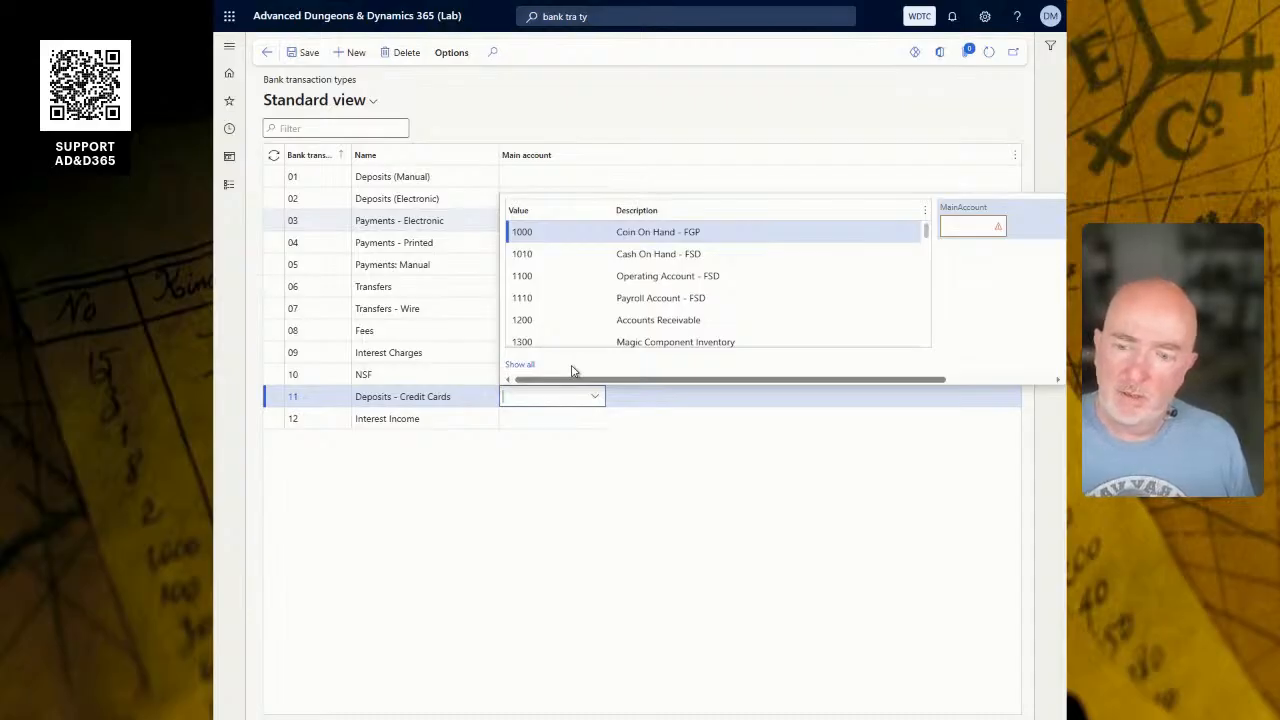
{"action": "key", "text": "Down"}
{"action": "key", "text": "Escape"}
{"action": "key", "text": "Down"}
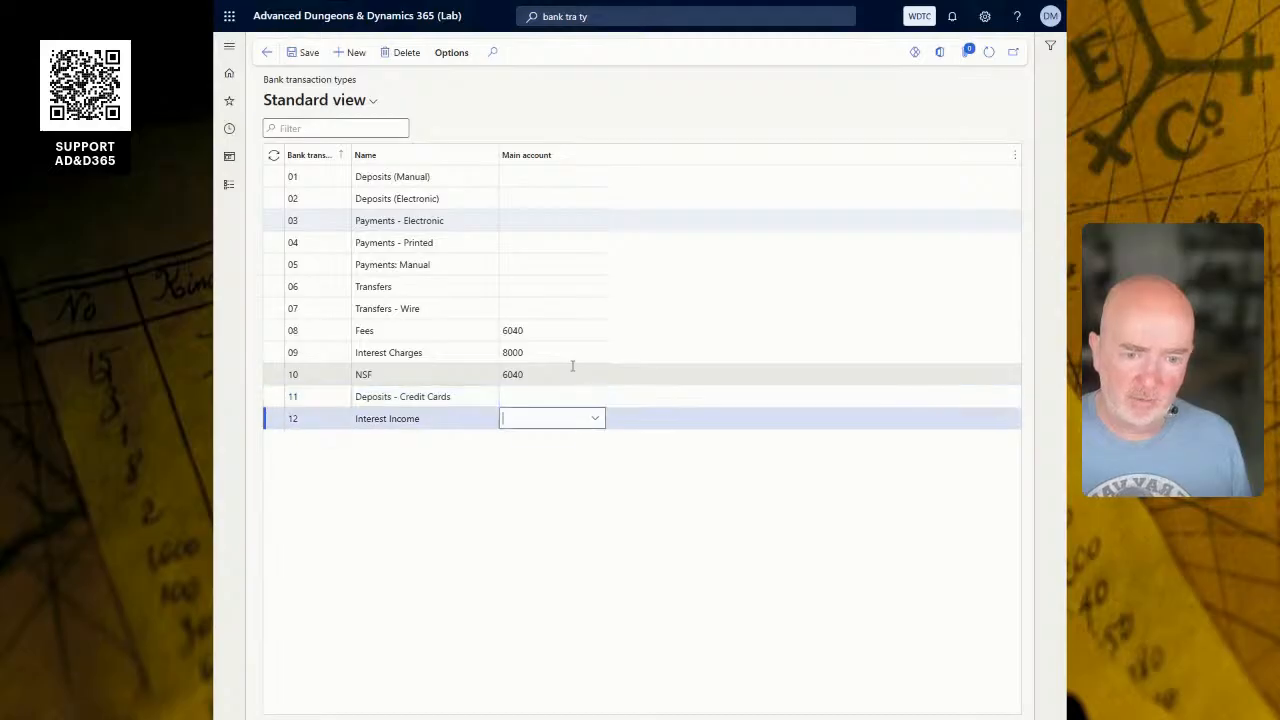
Step: Search the main accounts for "inte" for the Interest Income type and clear the search
{"action": "type", "text": "in"}
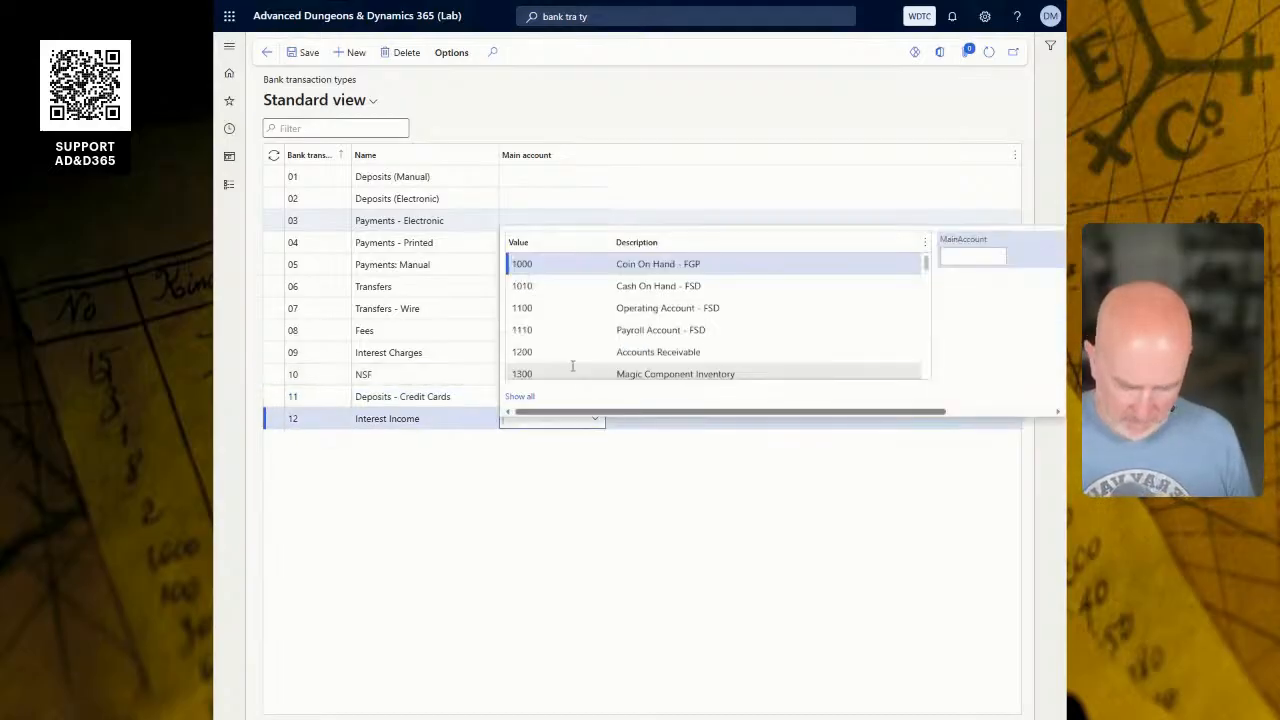
{"action": "type", "text": "te"}
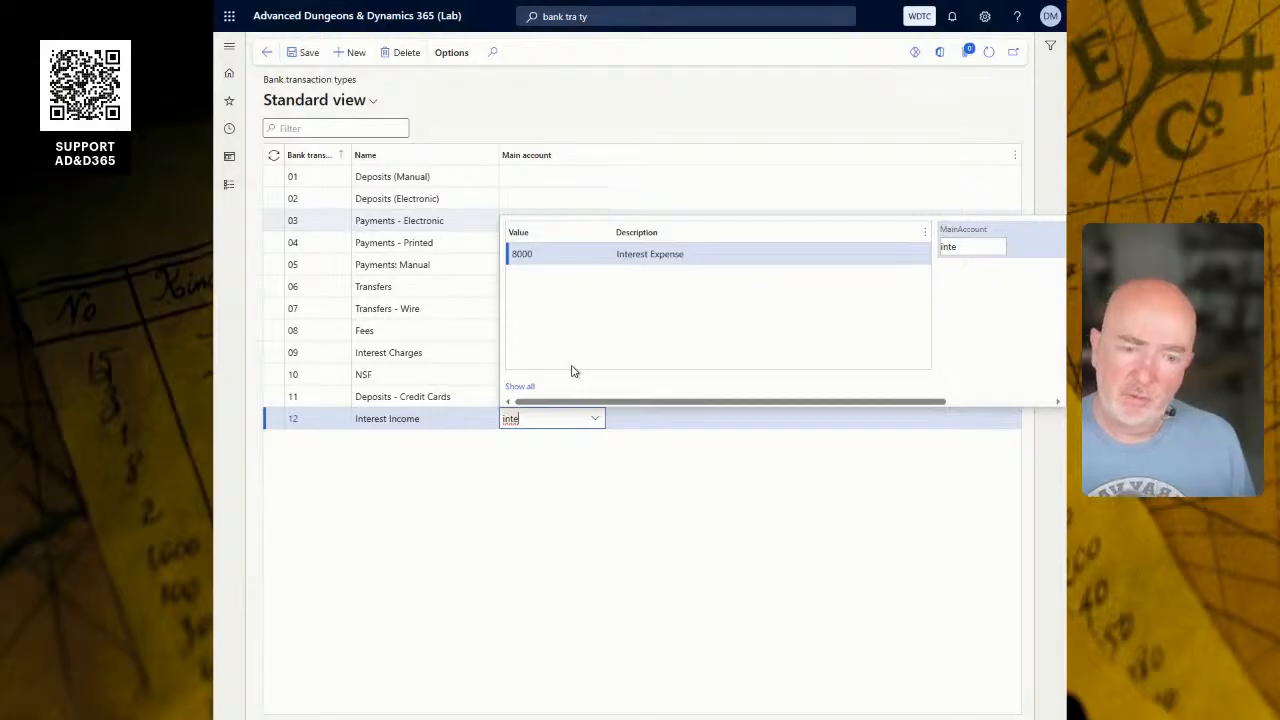
{"action": "key", "text": "BackSpace"}
{"action": "key", "text": "BackSpace"}
{"action": "key", "text": "BackSpace"}
{"action": "key", "text": "BackSpace"}
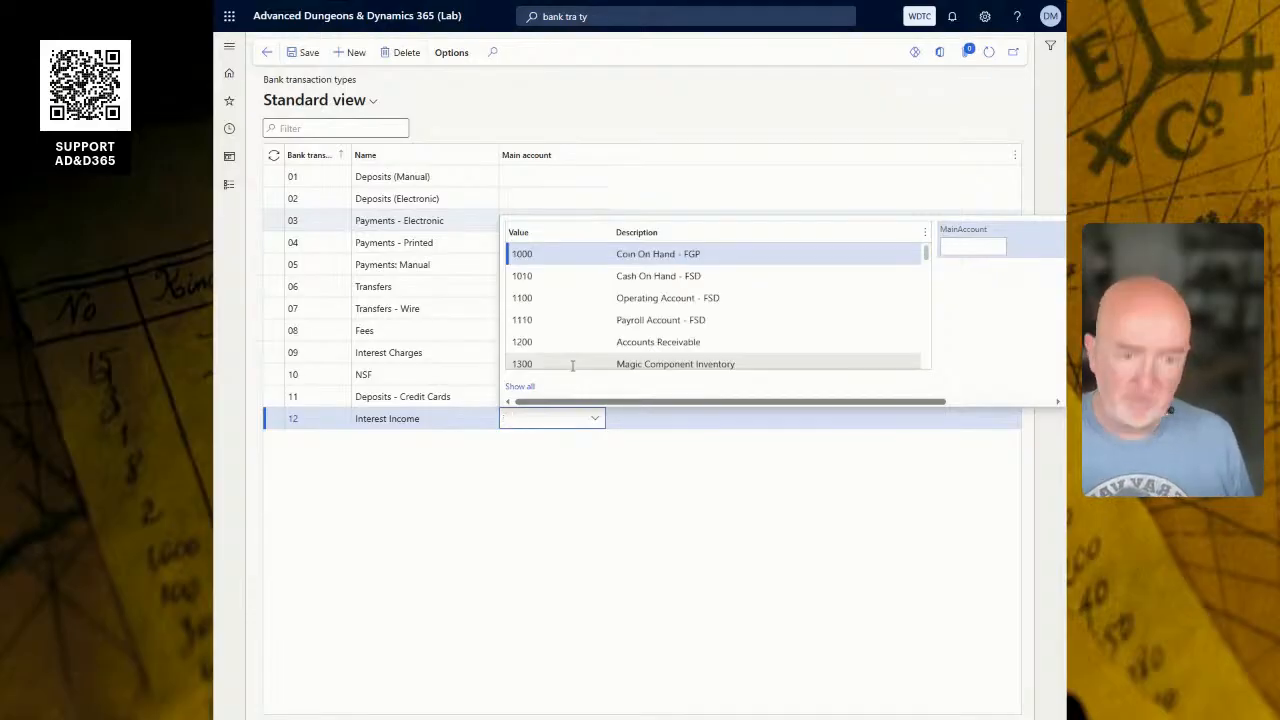
Step: Browse the main accounts starting with 4 for one that suits Interest Income, and leave the account blank
{"action": "type", "text": "4"}
{"action": "key", "text": "Down"}
{"action": "key", "text": "Down"}
{"action": "key", "text": "Down"}
{"action": "key", "text": "Down"}
{"action": "key", "text": "Down"}
{"action": "key", "text": "Down"}
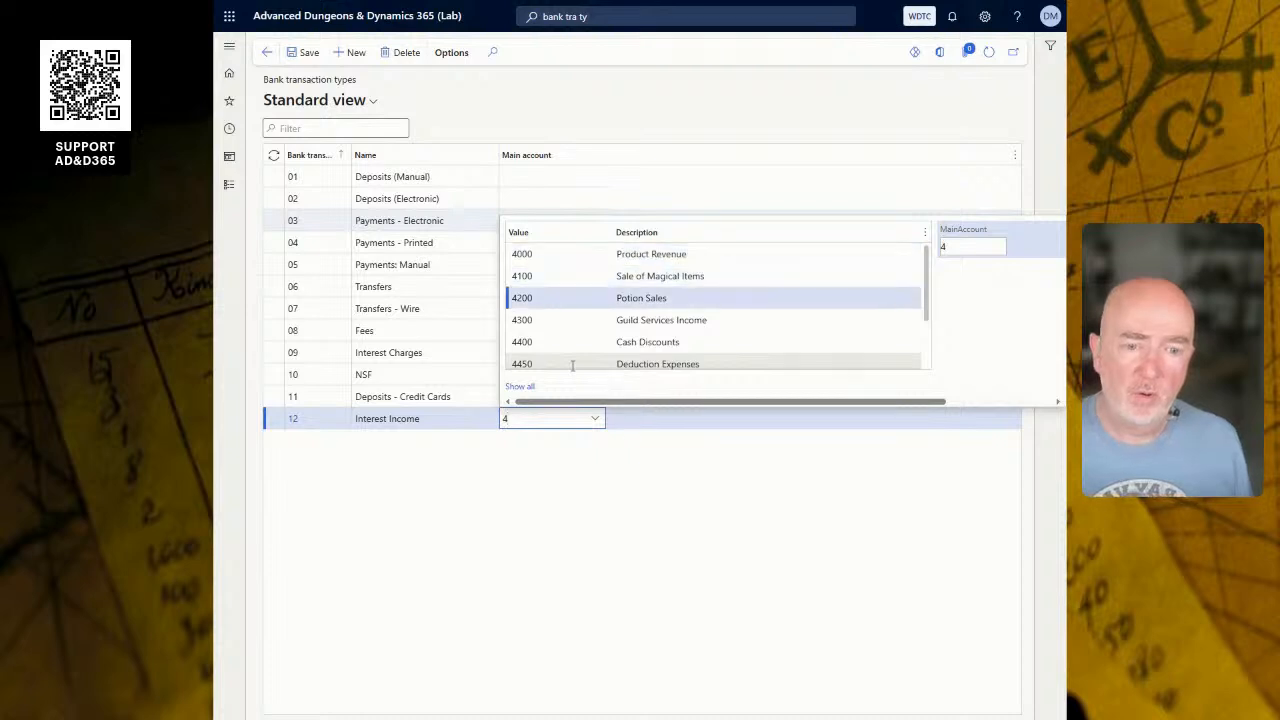
{"action": "key", "text": "Down"}
{"action": "key", "text": "Down"}
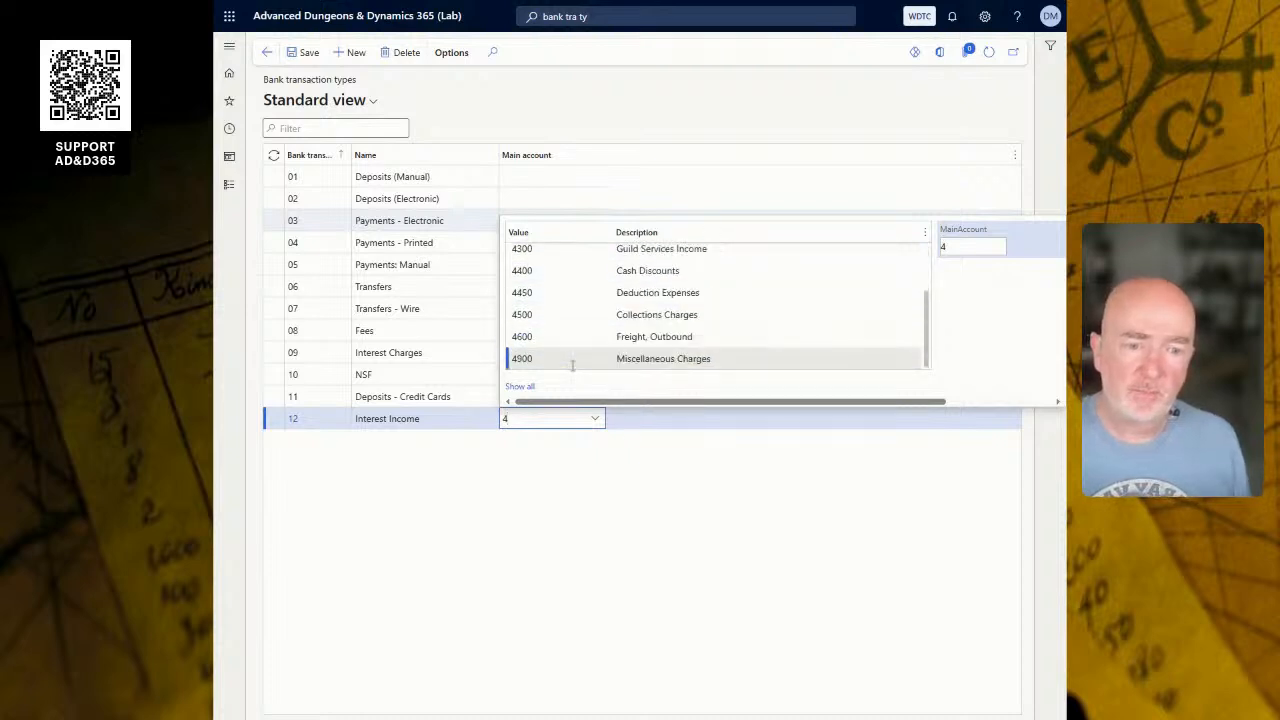
{"action": "key", "text": "Up"}
{"action": "key", "text": "Up"}
{"action": "key", "text": "Up"}
{"action": "key", "text": "Up"}
{"action": "key", "text": "Up"}
{"action": "key", "text": "Up"}
{"action": "key", "text": "Up"}
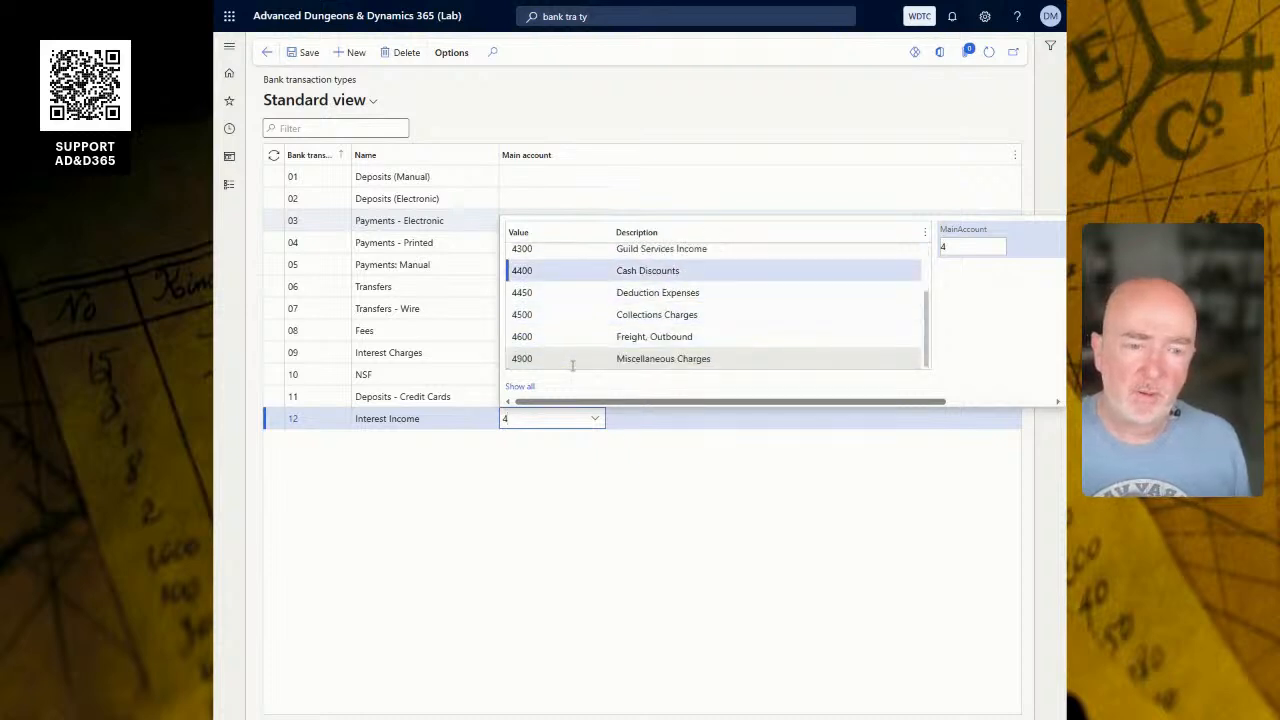
{"action": "key", "text": "Up"}
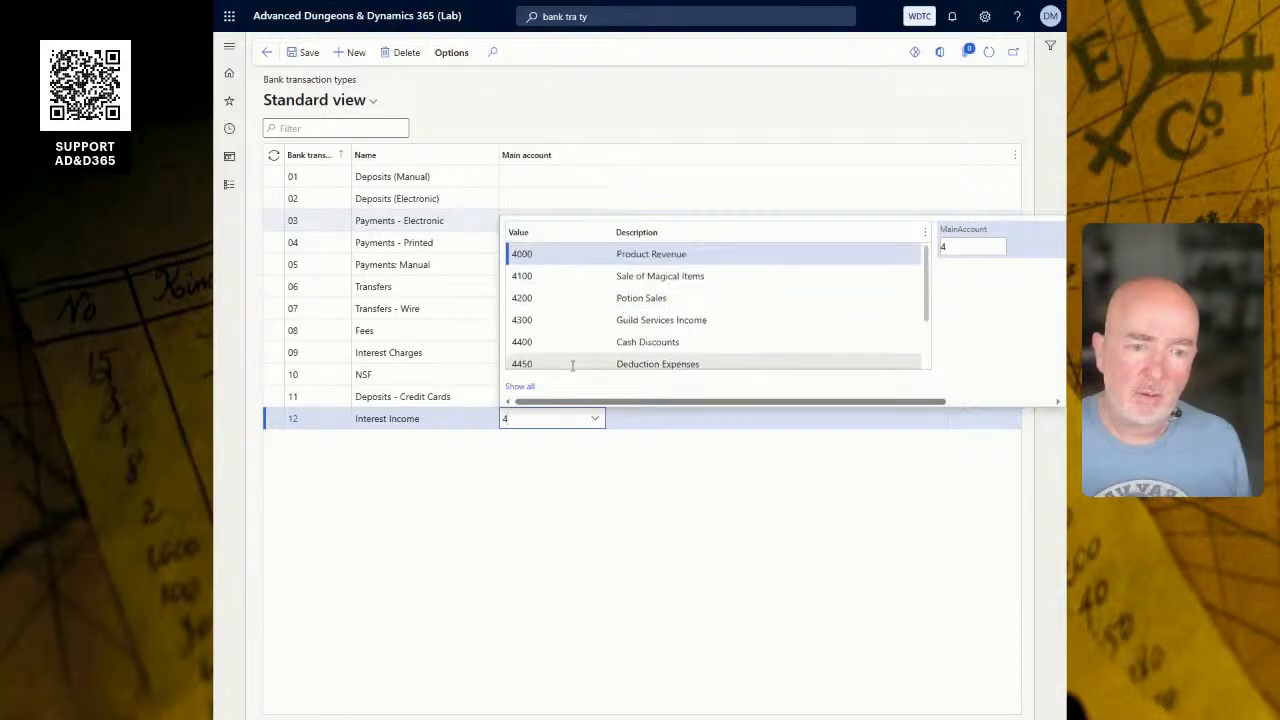
{"action": "key", "text": "Down"}
{"action": "key", "text": "Down"}
{"action": "key", "text": "Down"}
{"action": "key", "text": "Escape"}
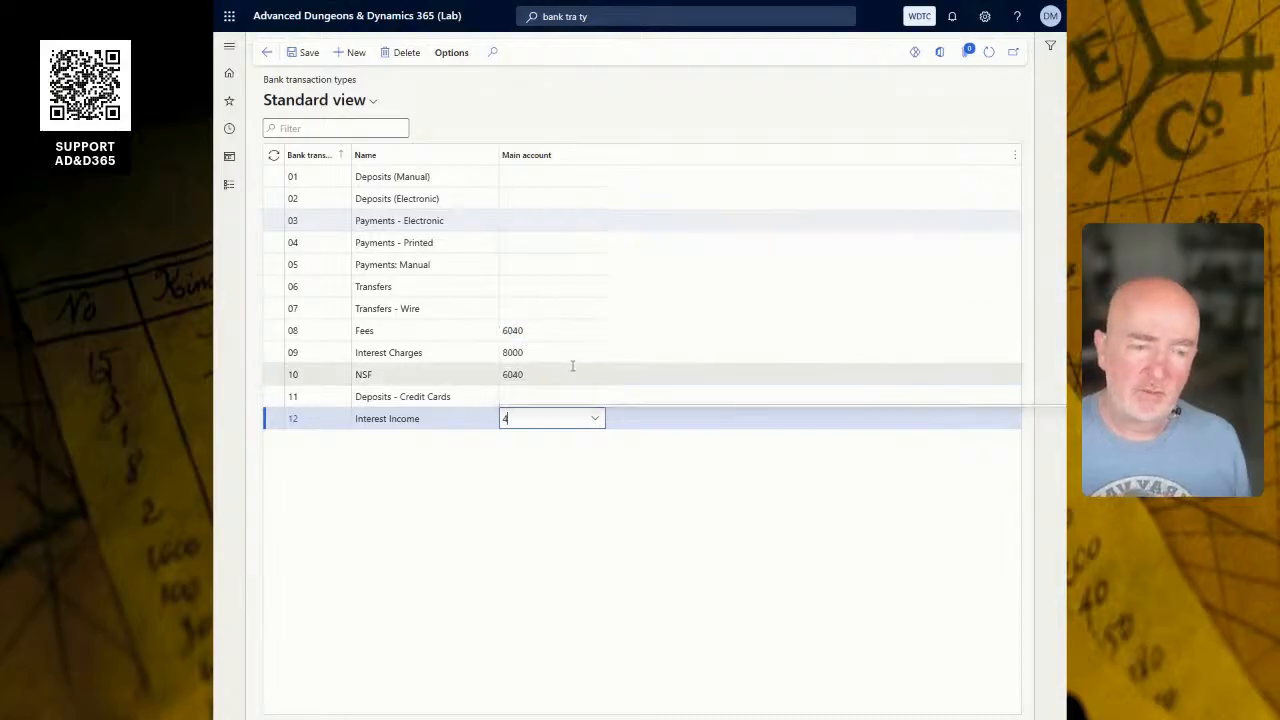
{"action": "key", "text": "BackSpace"}
Step: Add transaction types 13 Arcane Escrow Deposit, 14 Dragon Hoard Transfer and 15 Spellcasting Fees below Interest Income, and save the changes
{"action": "mouse_move", "coordinate": [572, 366]}
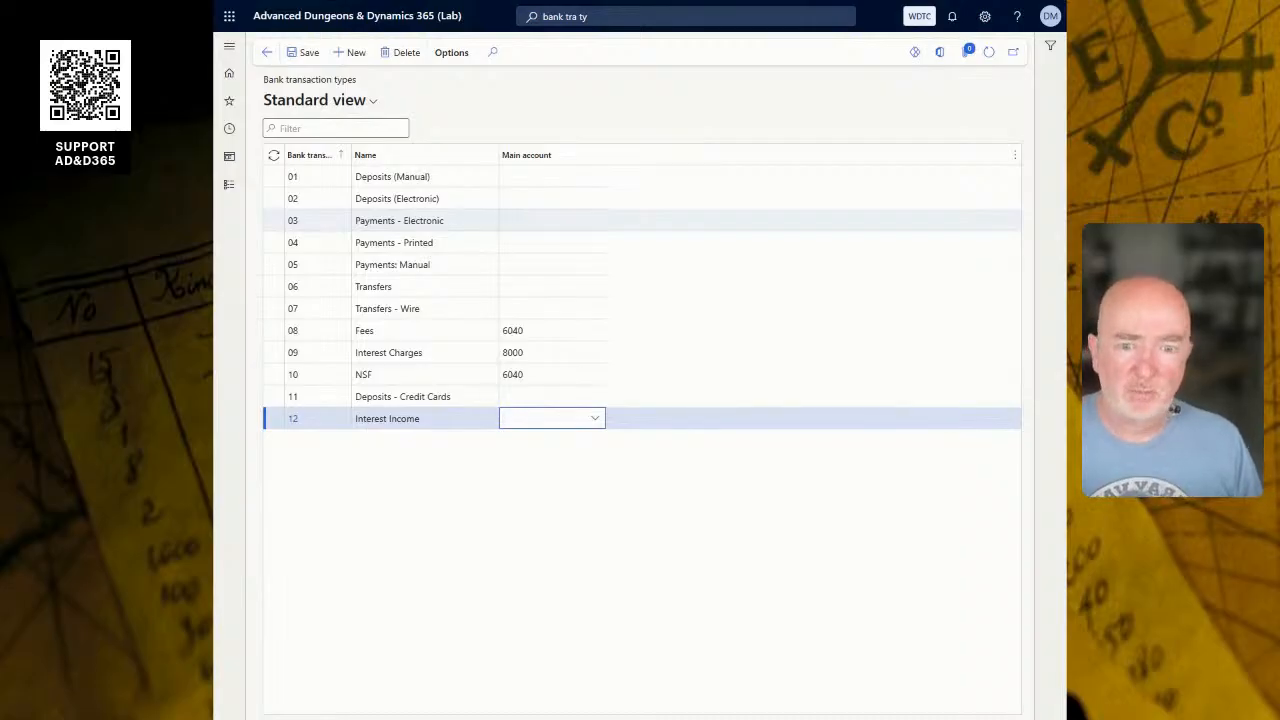
{"action": "key", "text": "Down"}
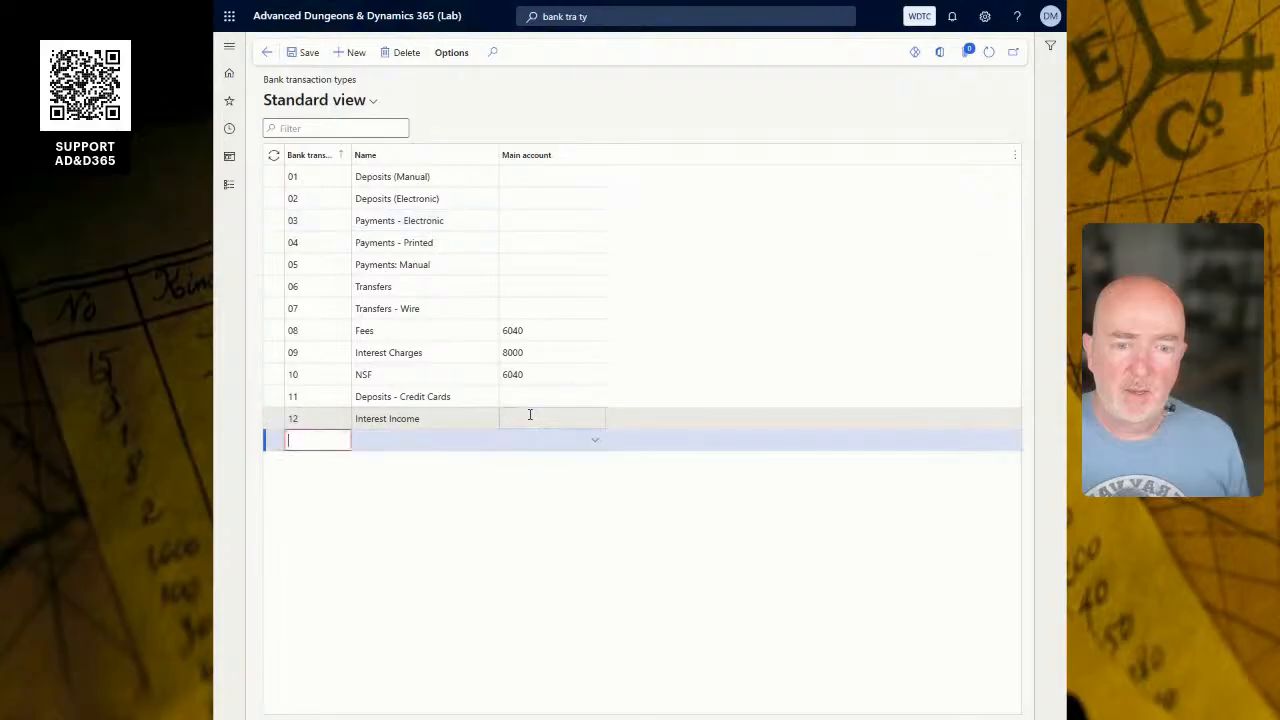
{"action": "type", "text": "13\tArcane Escrow Deposit 14\tDragon Hoard Transfer 15\tSpellcasting Fees"}
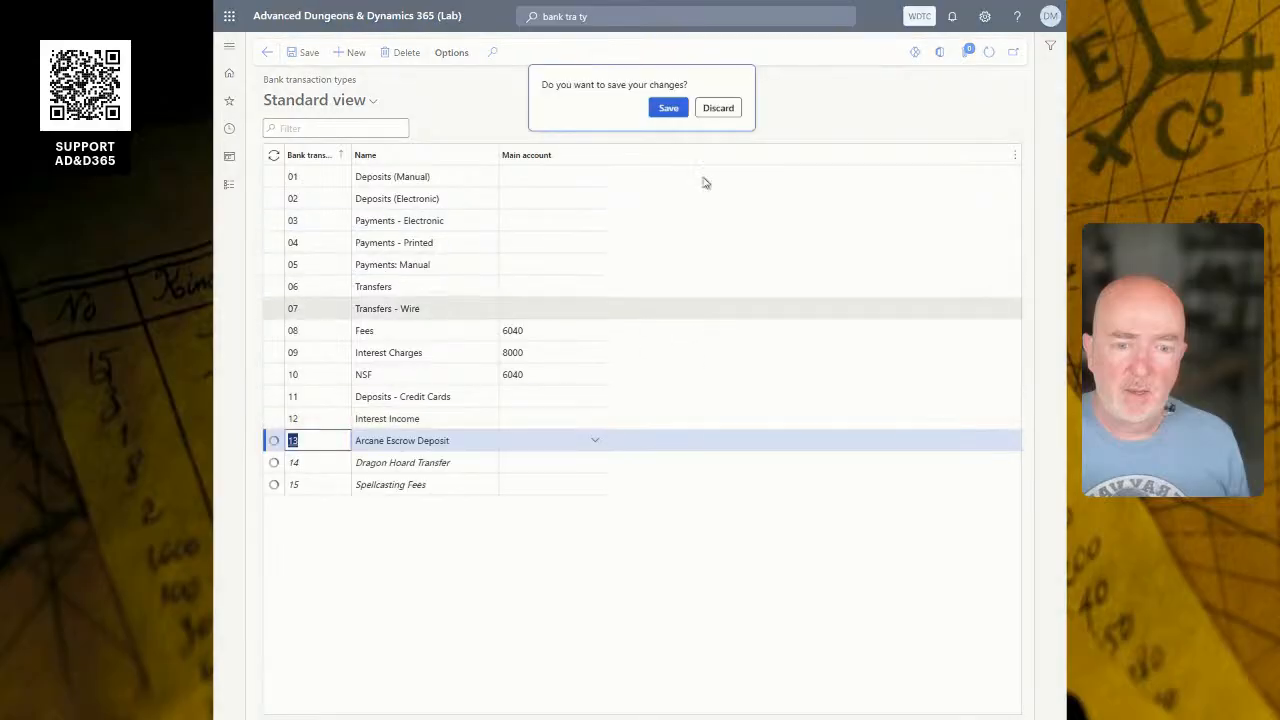
{"action": "left_click", "coordinate": [668, 108]}
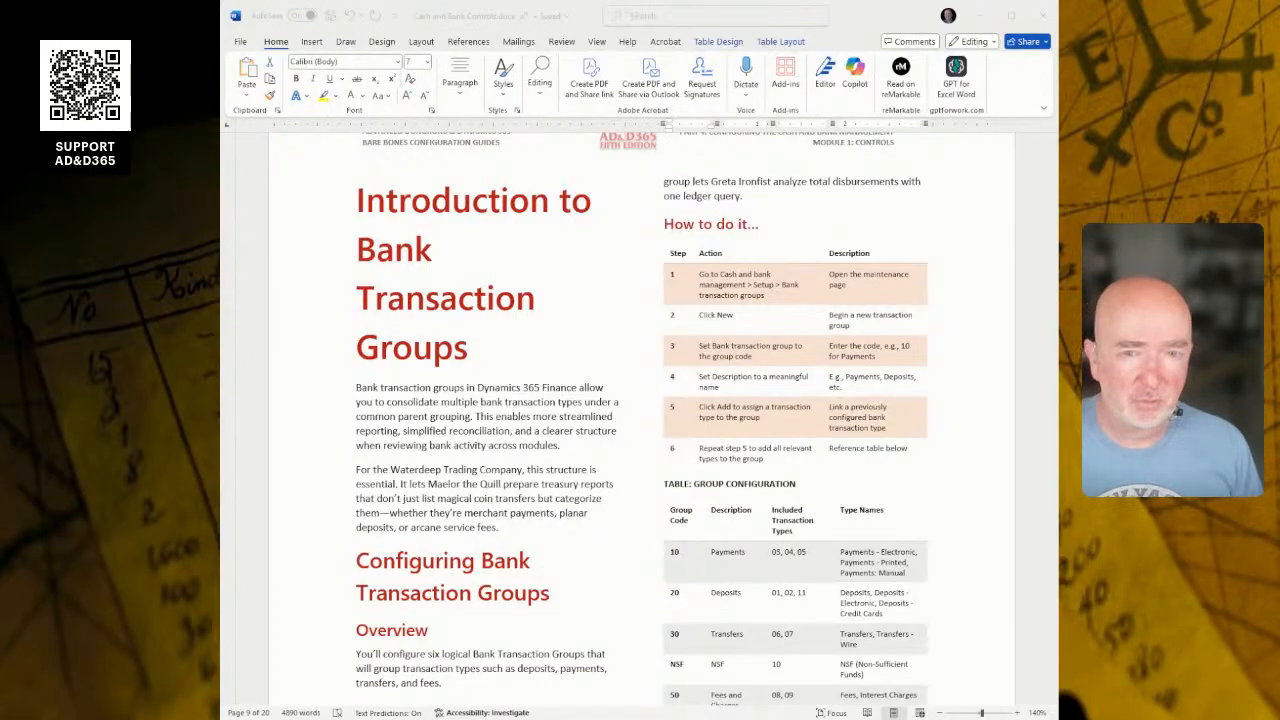
Step: Search the pages for "bank tra" and open Bank transaction groups from the Cash and bank management setup
{"action": "scroll", "coordinate": [640, 420], "scroll_direction": "down", "scroll_amount": 3}
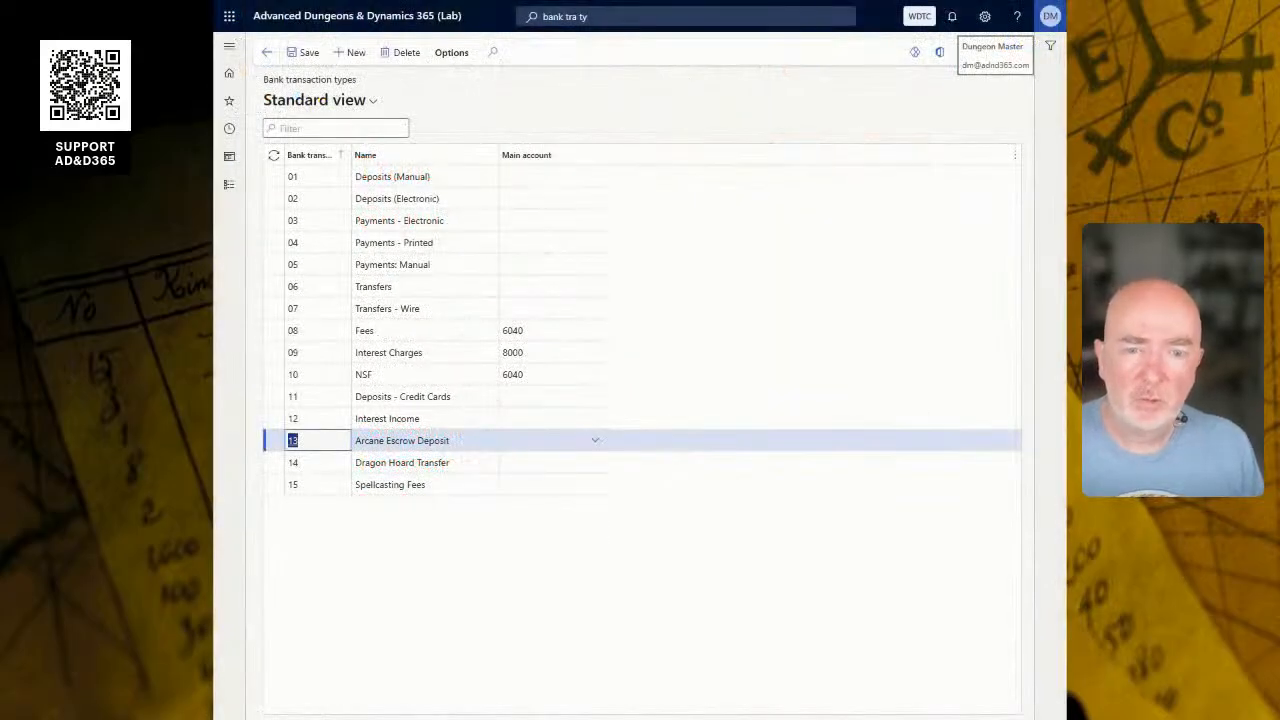
{"action": "left_click", "coordinate": [480, 16]}
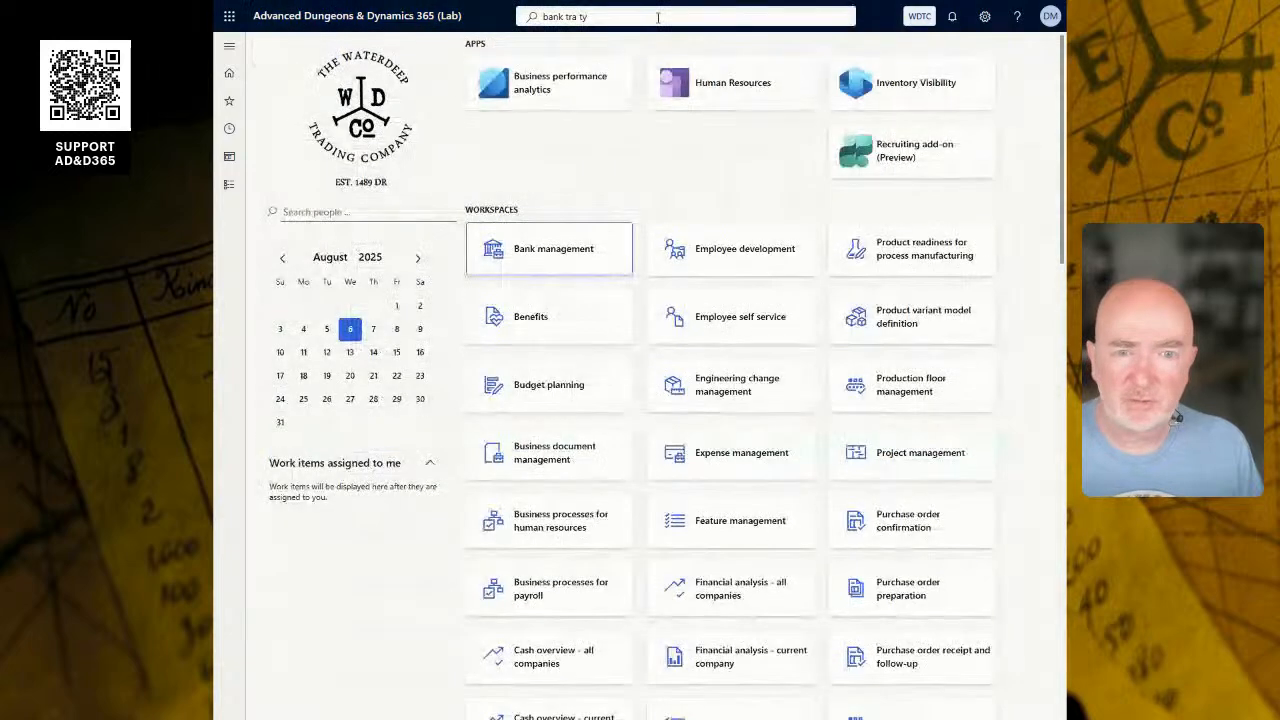
{"action": "left_click", "coordinate": [658, 17]}
{"action": "left_click", "coordinate": [658, 17]}
{"action": "key", "text": "BackSpace"}
{"action": "key", "text": "BackSpace"}
{"action": "key", "text": "BackSpace"}
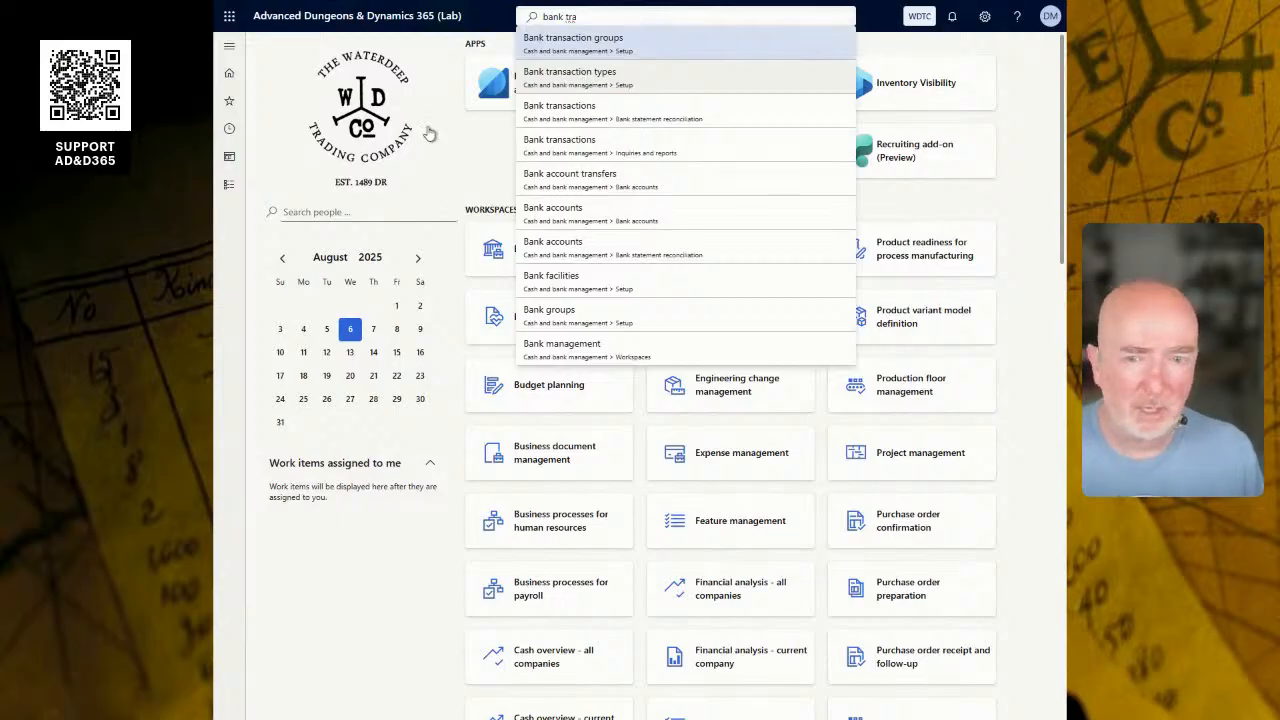
{"action": "left_click", "coordinate": [230, 186]}
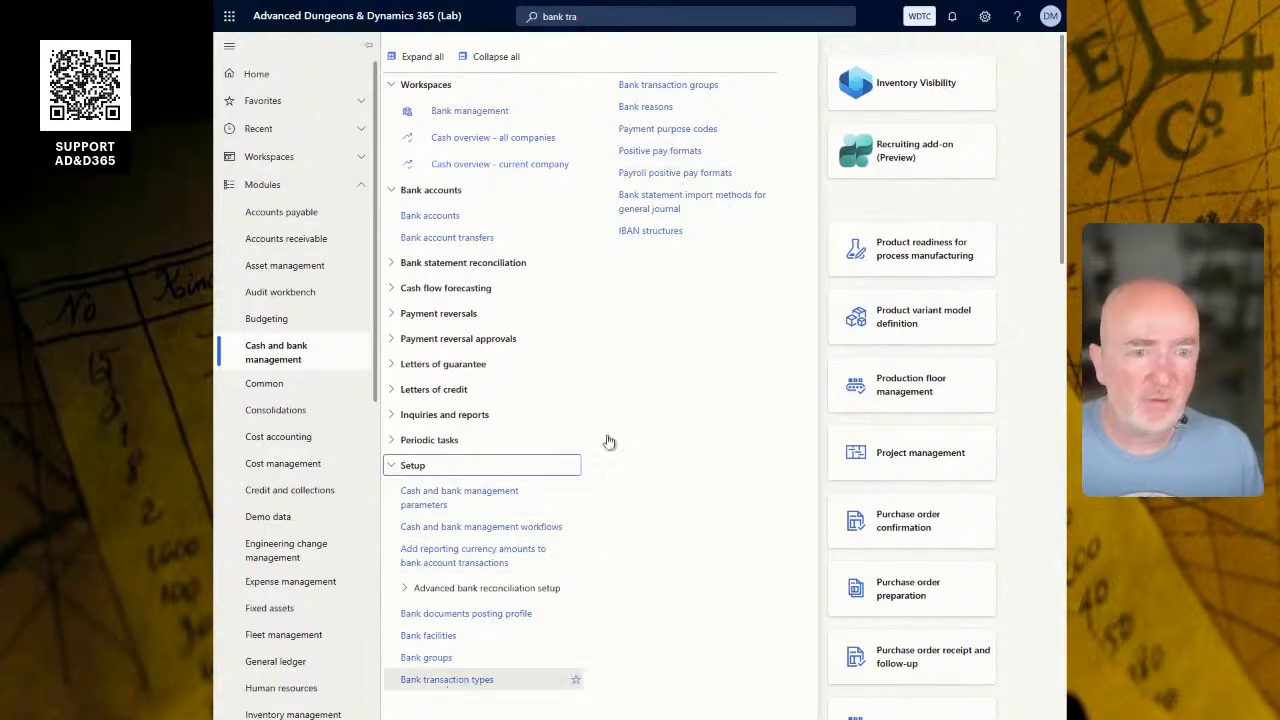
{"action": "left_click", "coordinate": [654, 88]}
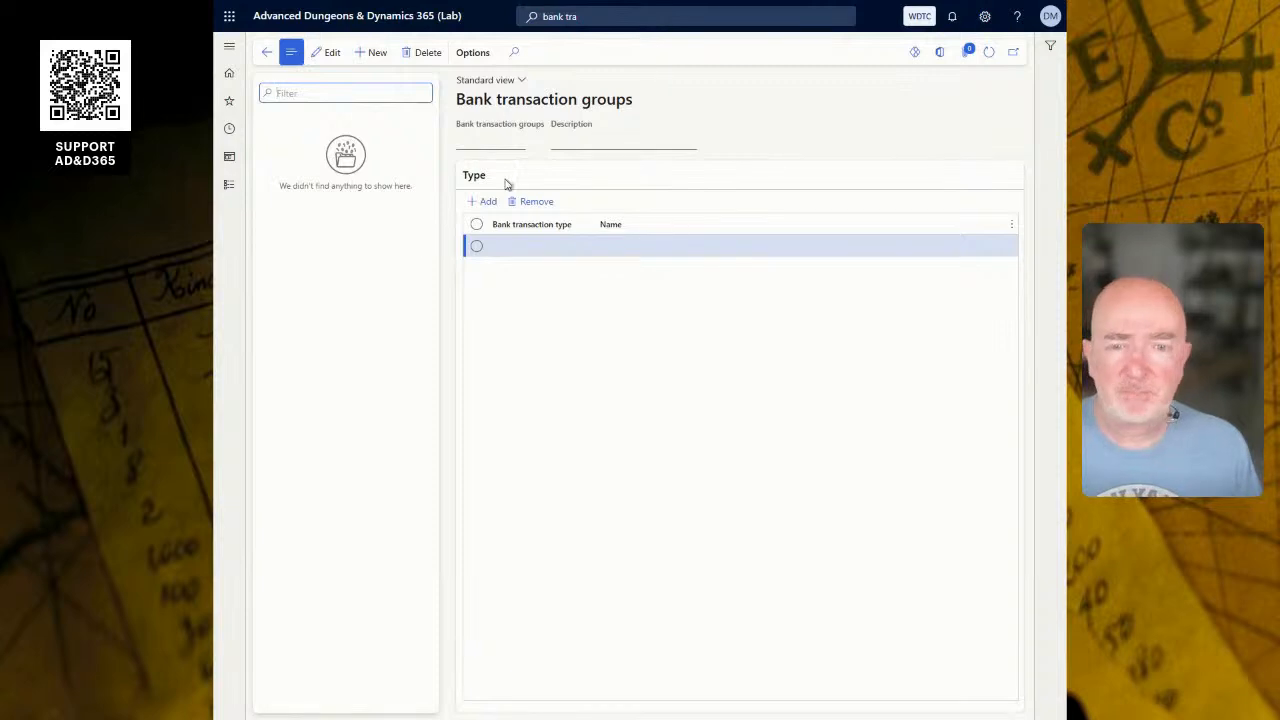
Step: Create bank transaction group 10 with the description Payments
{"action": "left_click", "coordinate": [368, 55]}
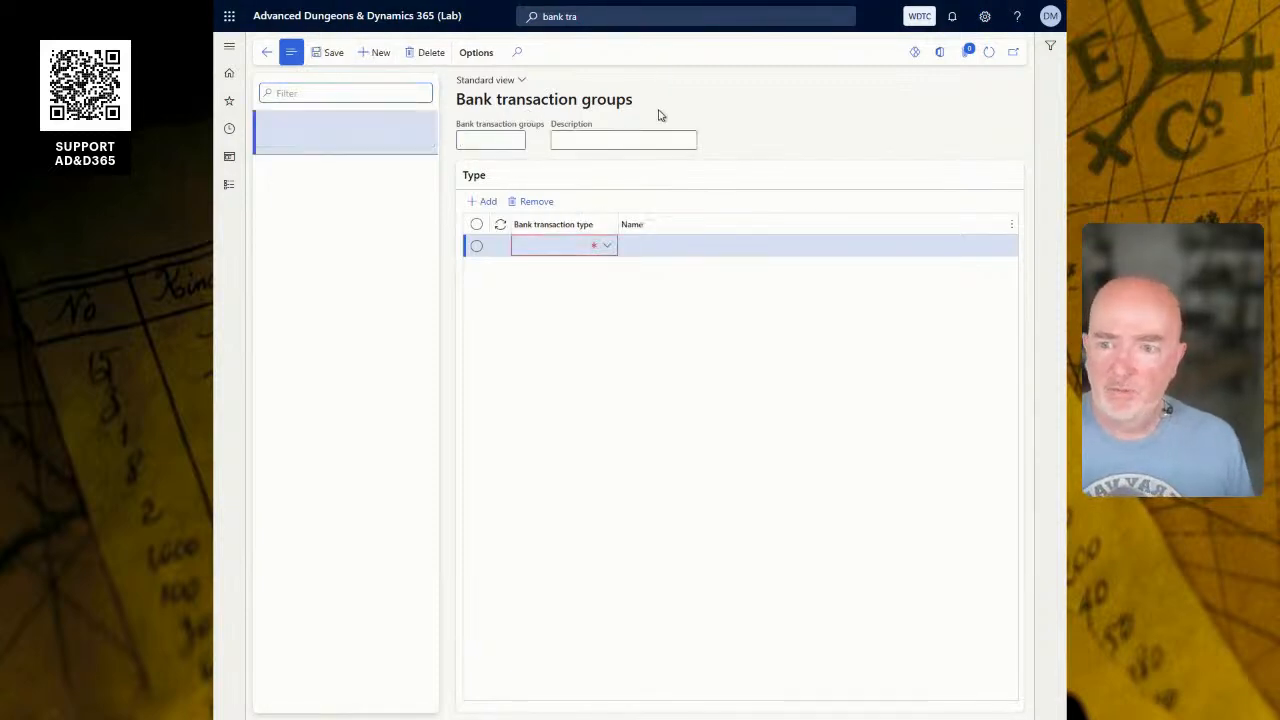
{"action": "type", "text": "10"}
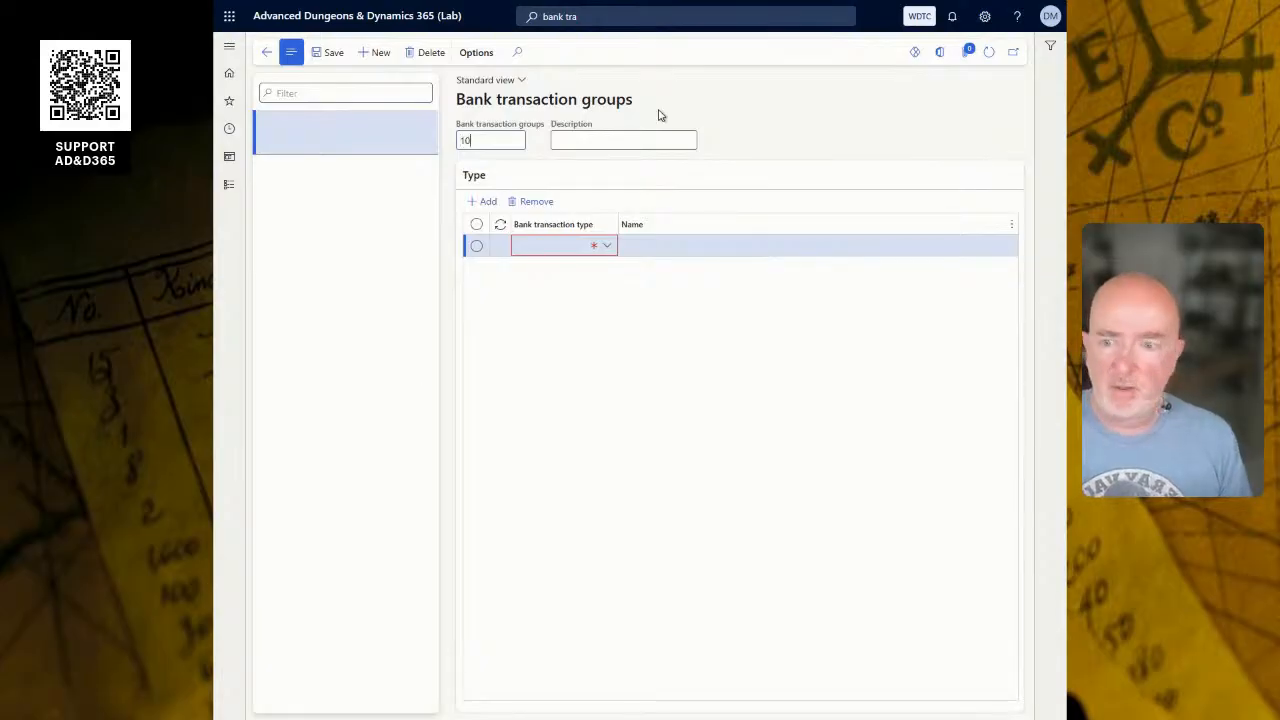
{"action": "key", "text": "Tab"}
{"action": "type", "text": "Payments"}
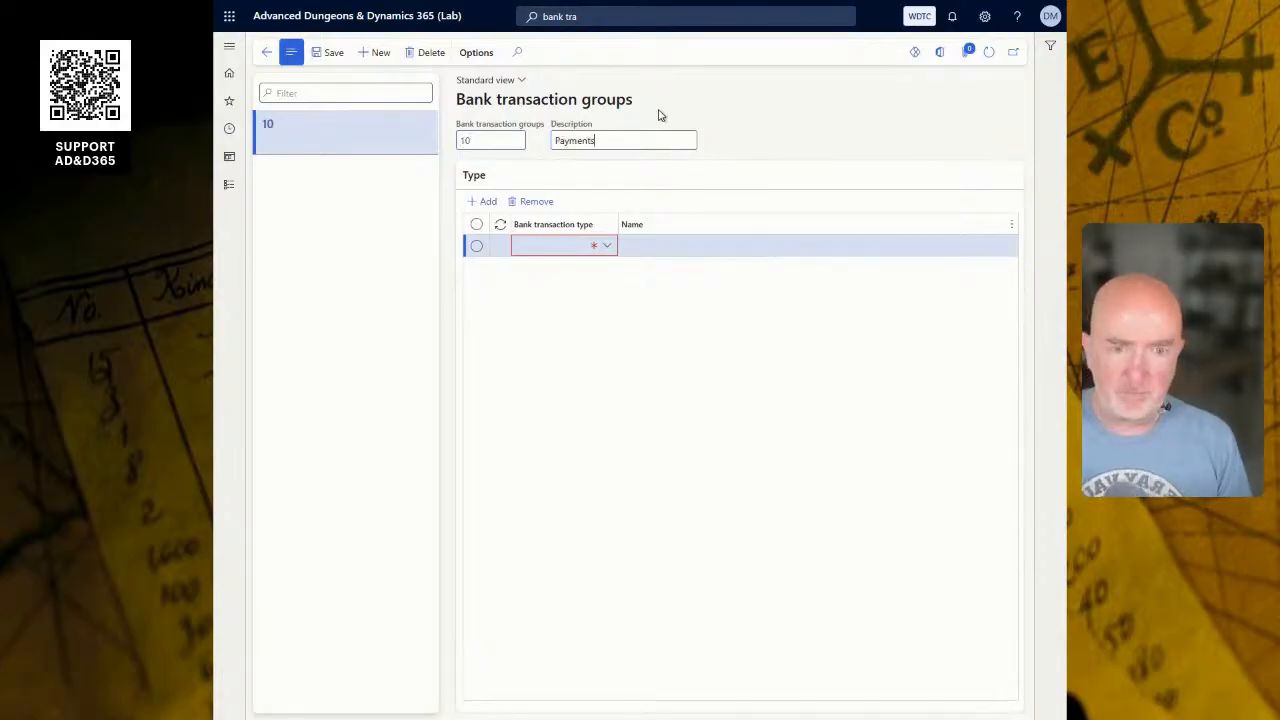
{"action": "key", "text": "Tab"}
Step: Assign bank transaction types 03, 04 and 05 for electronic, printed and manual payments to the Payments group
{"action": "left_click", "coordinate": [560, 248]}
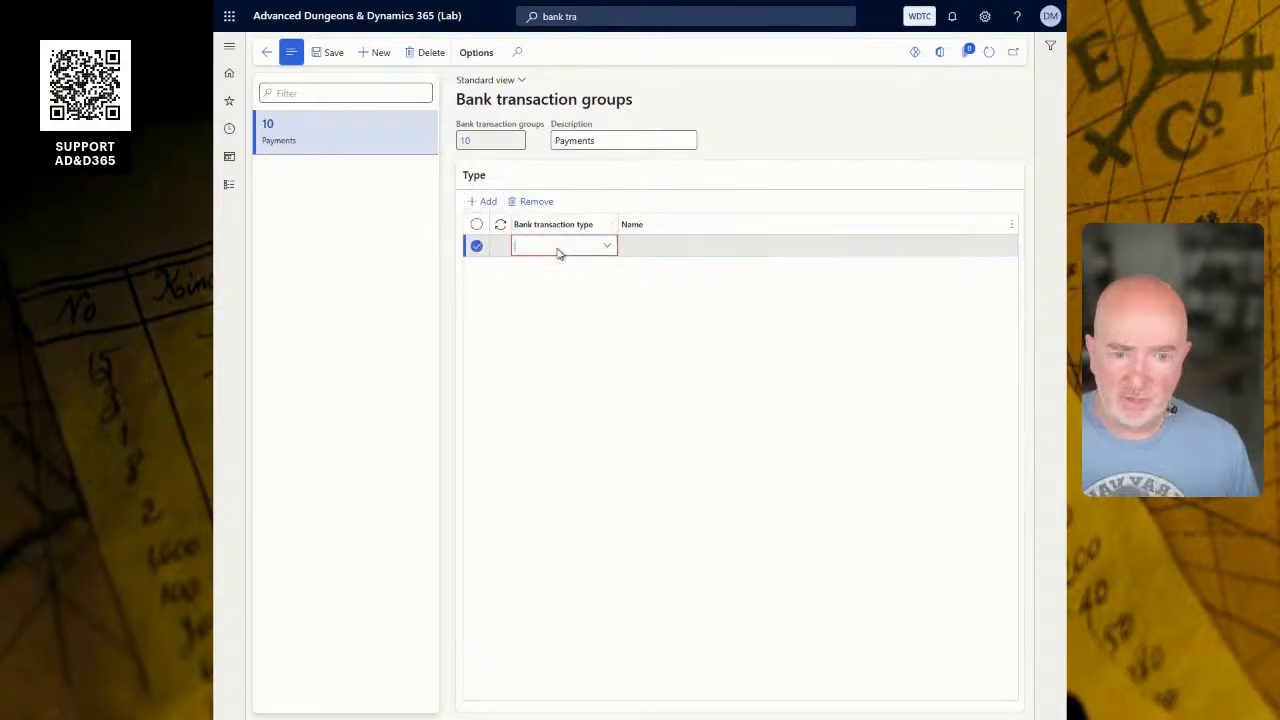
{"action": "type", "text": "10"}
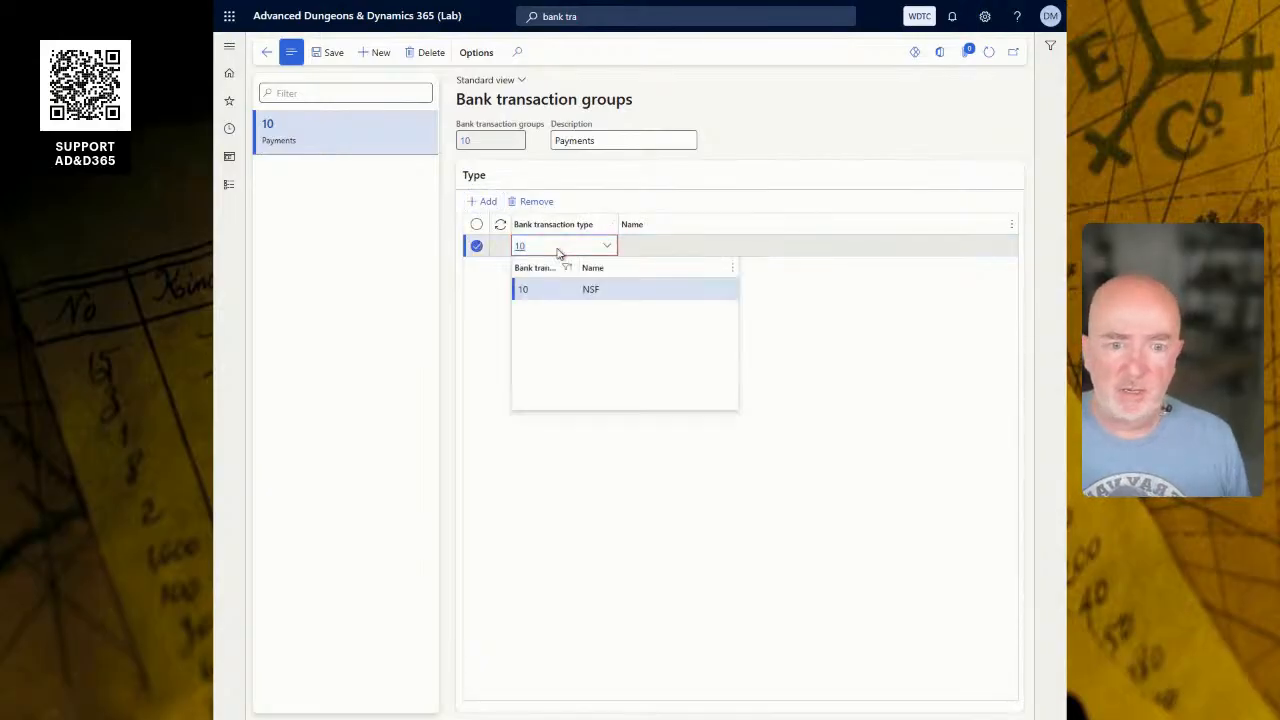
{"action": "key", "text": "Return"}
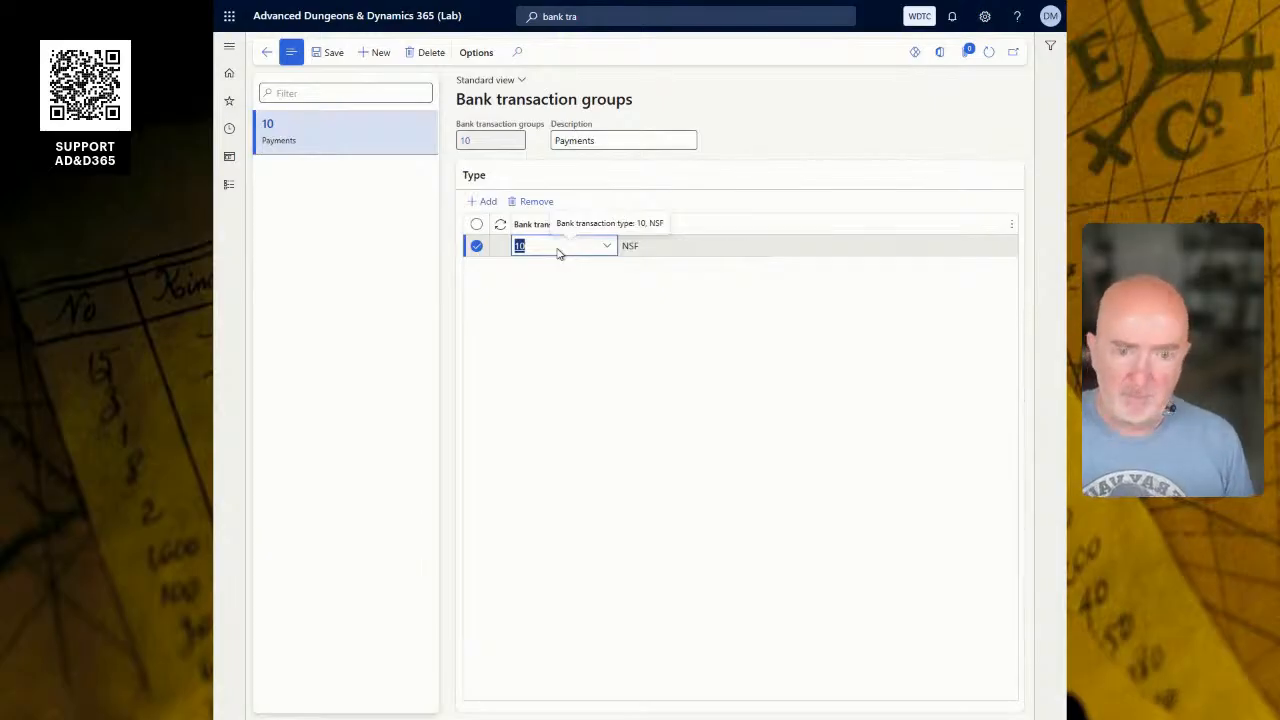
{"action": "type", "text": "03"}
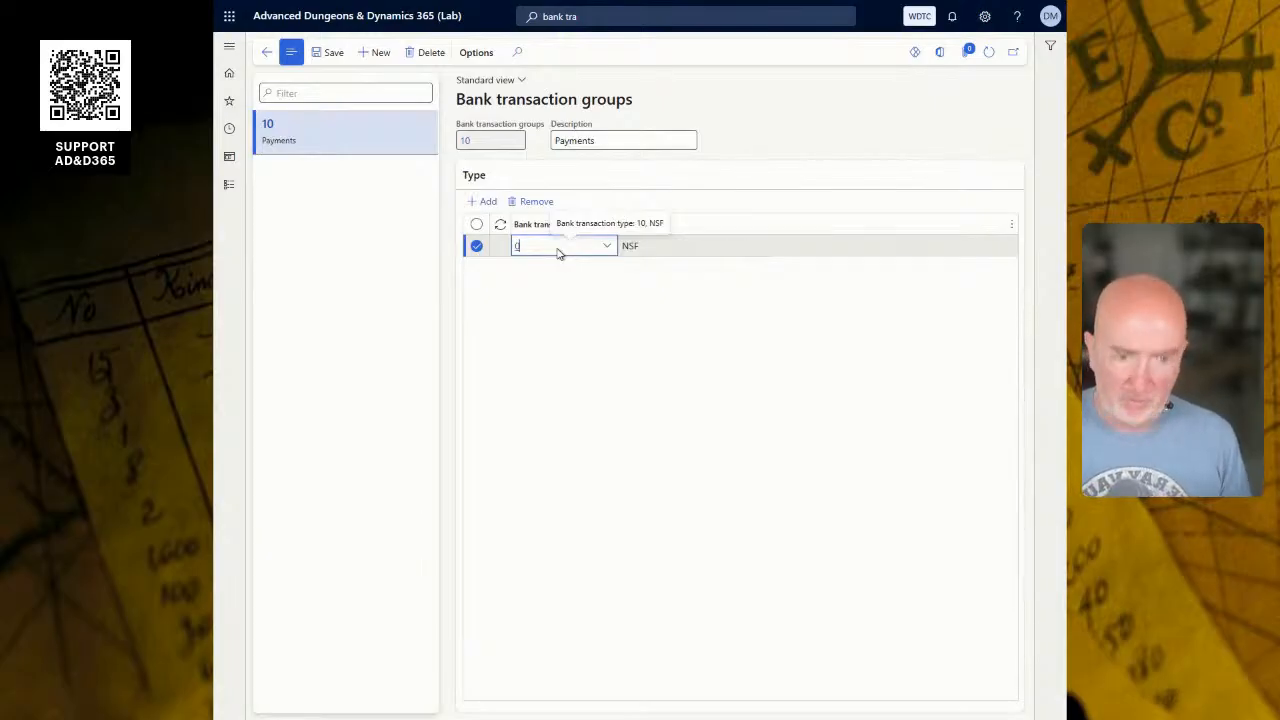
{"action": "key", "text": "Down"}
{"action": "type", "text": "04"}
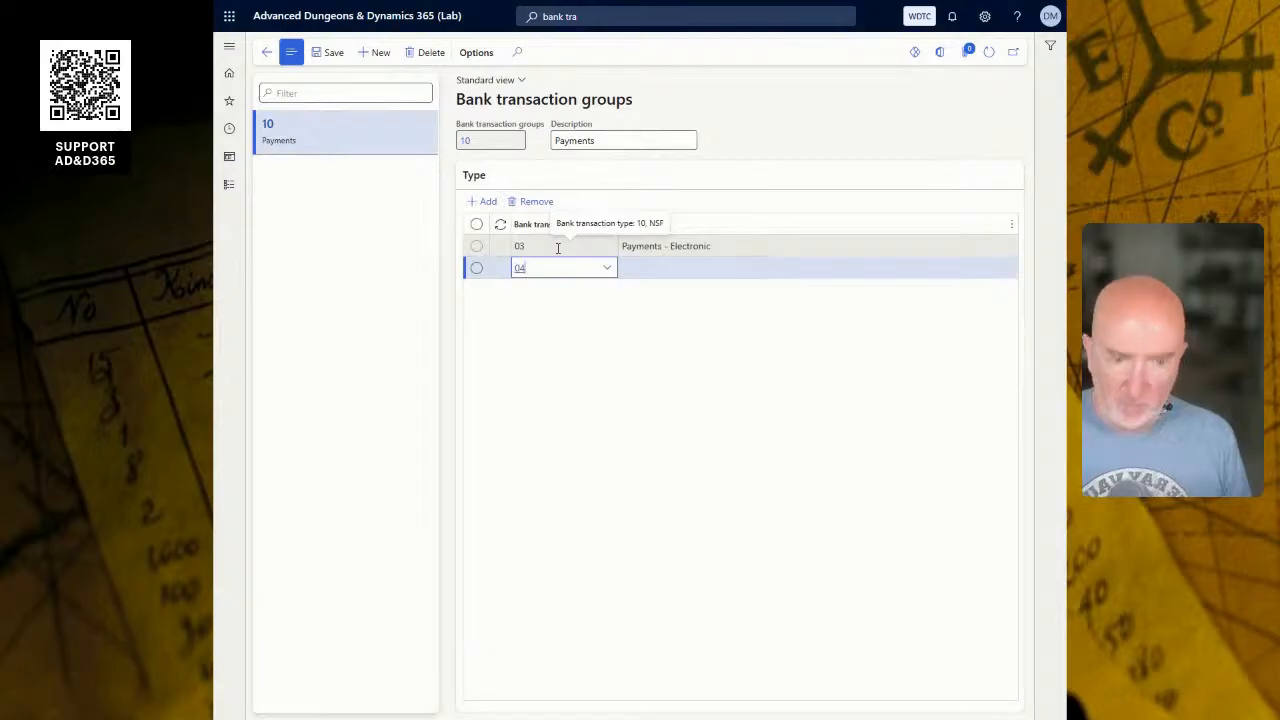
{"action": "key", "text": "Down"}
{"action": "type", "text": "05"}
{"action": "key", "text": "Tab"}
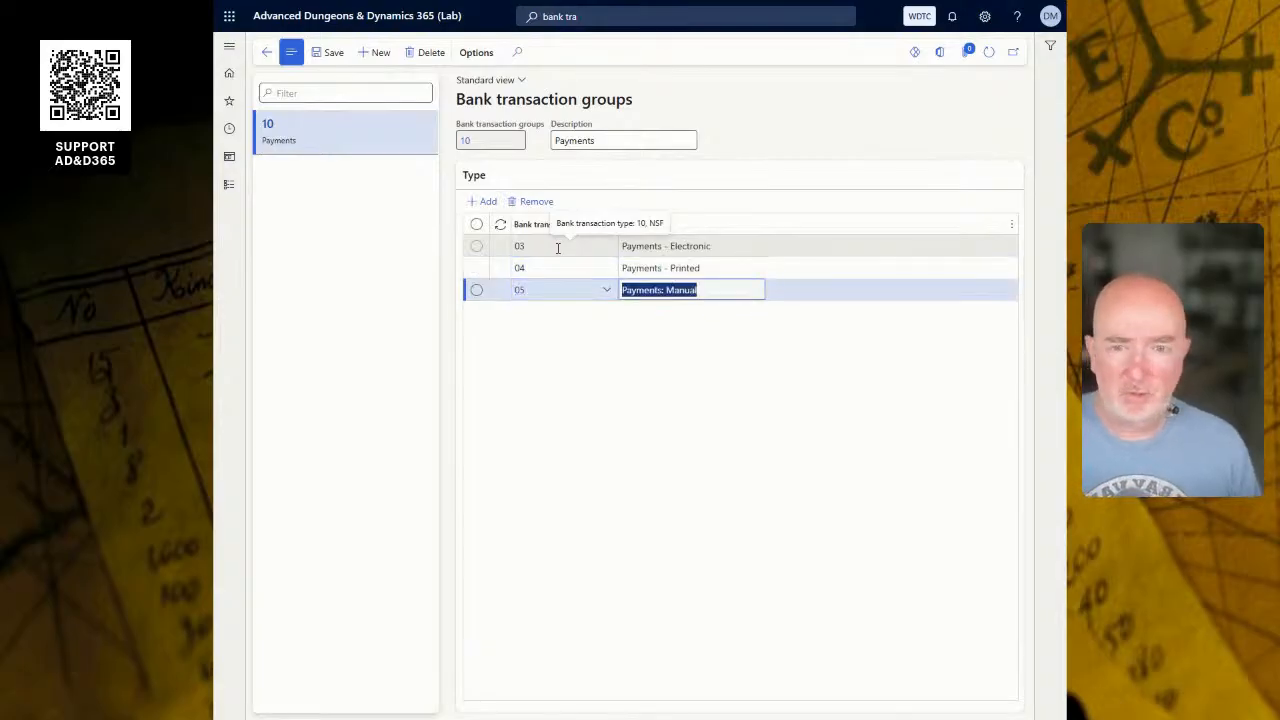
Step: Create bank transaction group 20 with the description Deposits
{"action": "left_click", "coordinate": [366, 57]}
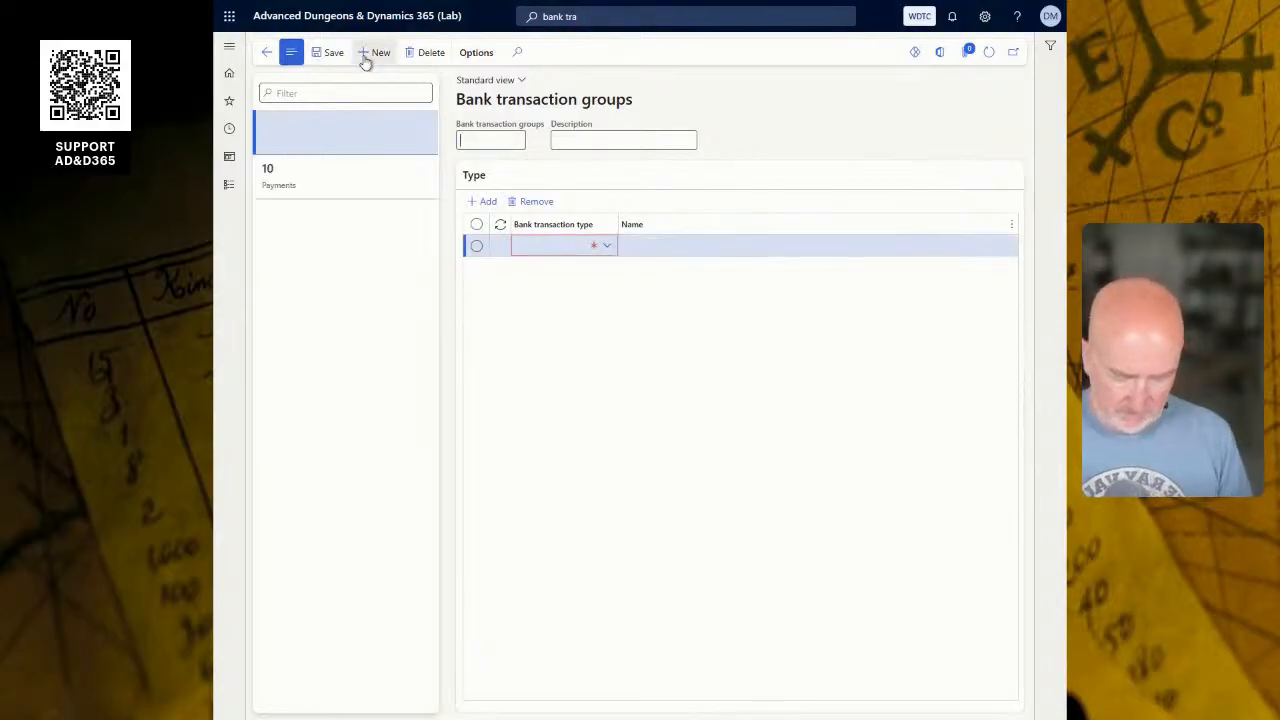
{"action": "type", "text": "20"}
{"action": "key", "text": "Tab"}
{"action": "type", "text": "Deposit"}
{"action": "key", "text": "Tab"}
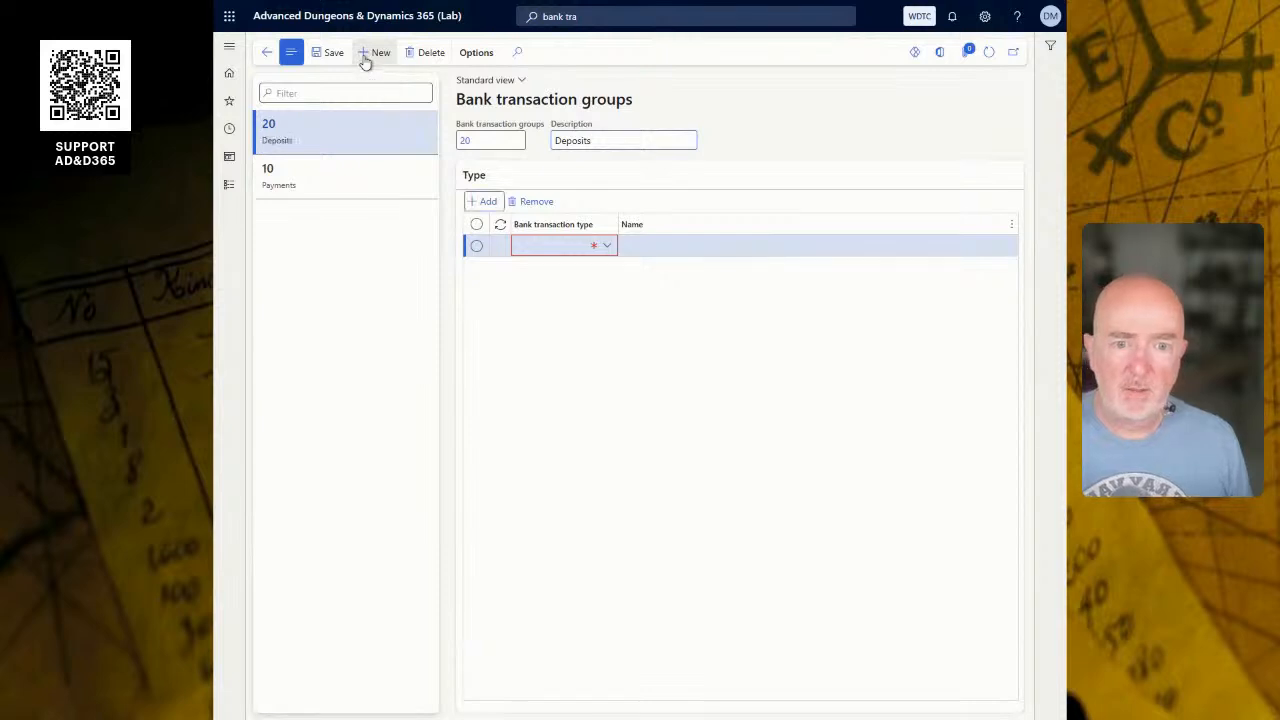
Step: Assign bank transaction types 01, 02 and 11 for manual, electronic and credit card deposits to the Deposits group
{"action": "type", "text": "01"}
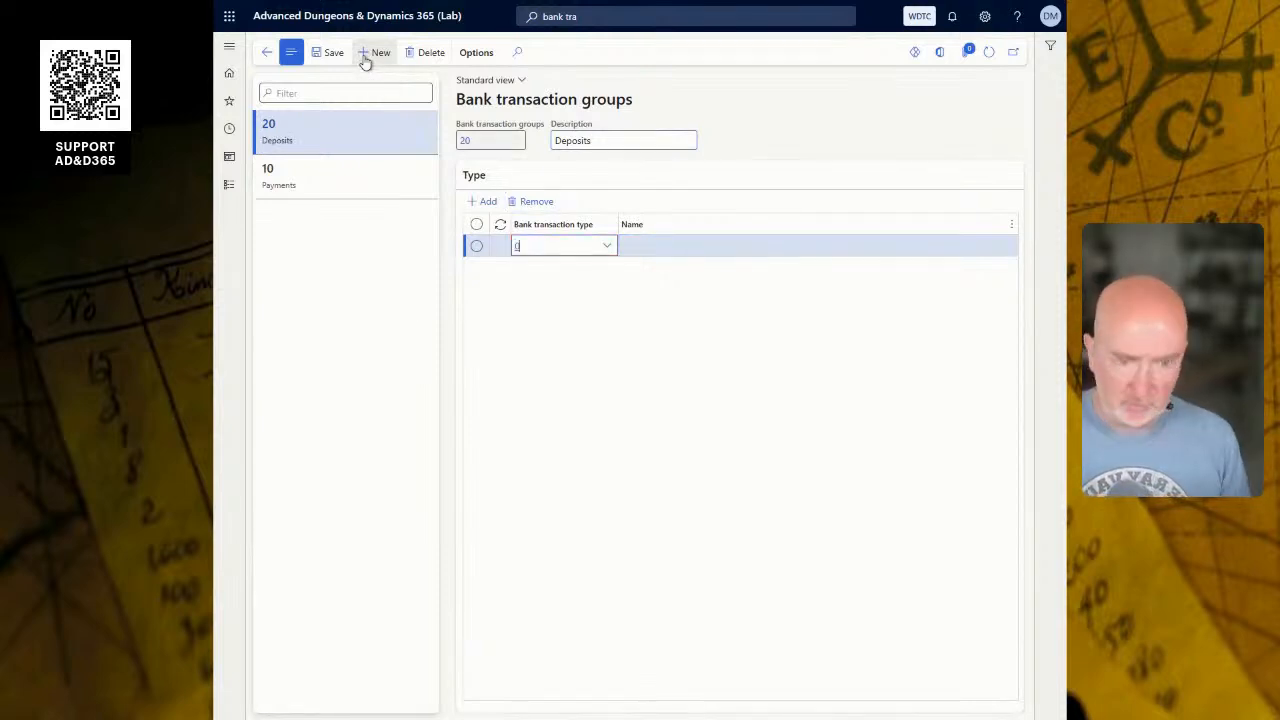
{"action": "key", "text": "Tab"}
{"action": "key", "text": "Tab"}
{"action": "type", "text": "02"}
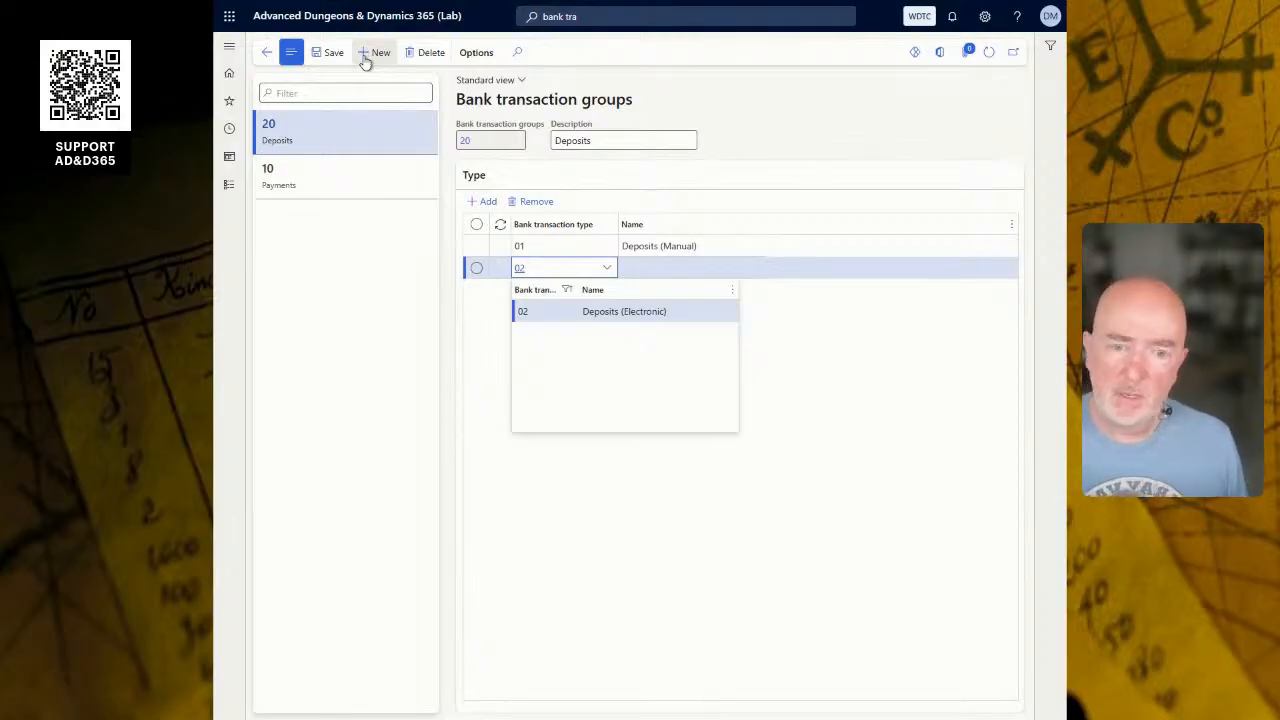
{"action": "key", "text": "Tab"}
{"action": "key", "text": "Tab"}
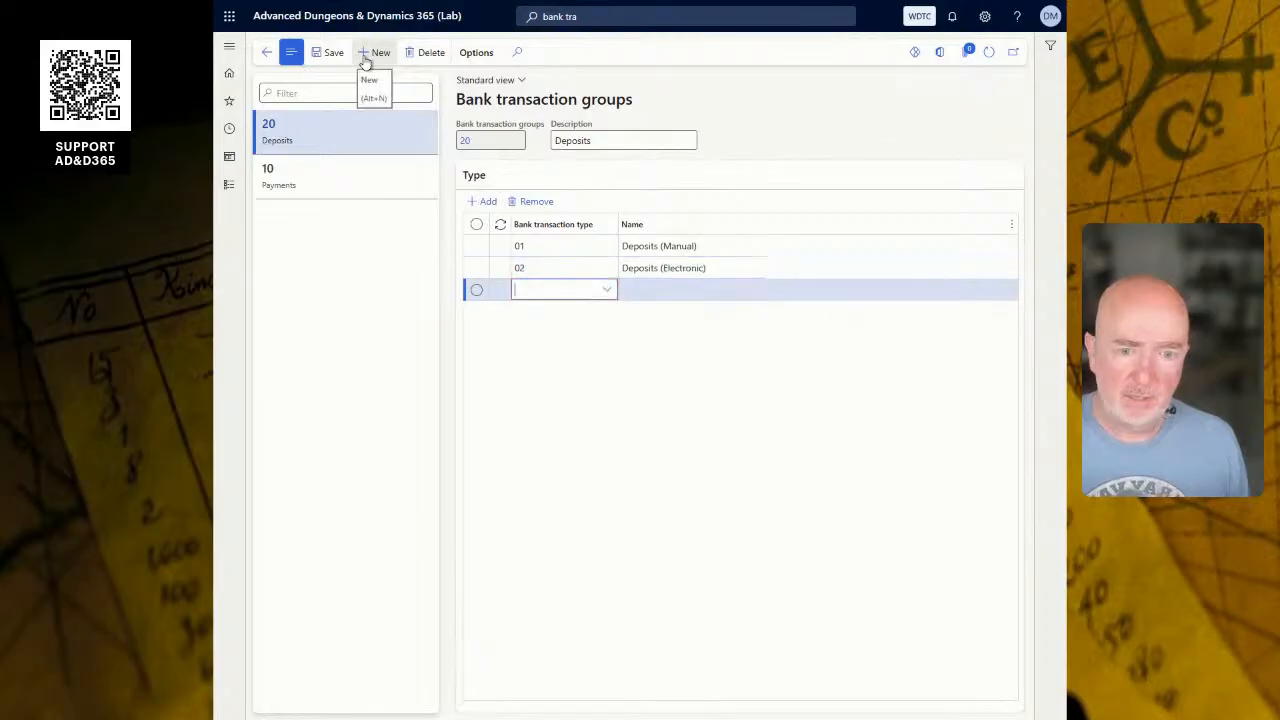
{"action": "type", "text": "11"}
{"action": "key", "text": "Tab"}
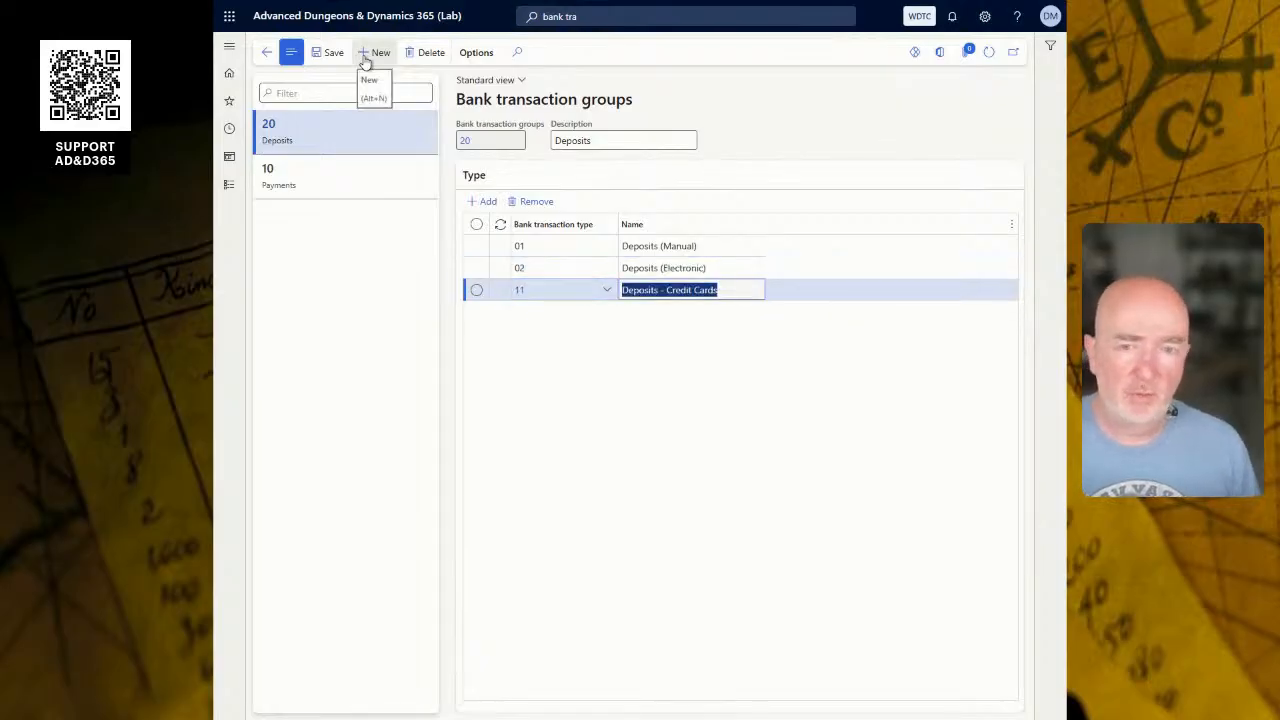
Step: Create bank transaction group 30 with the description Transfers
{"action": "left_click", "coordinate": [368, 55]}
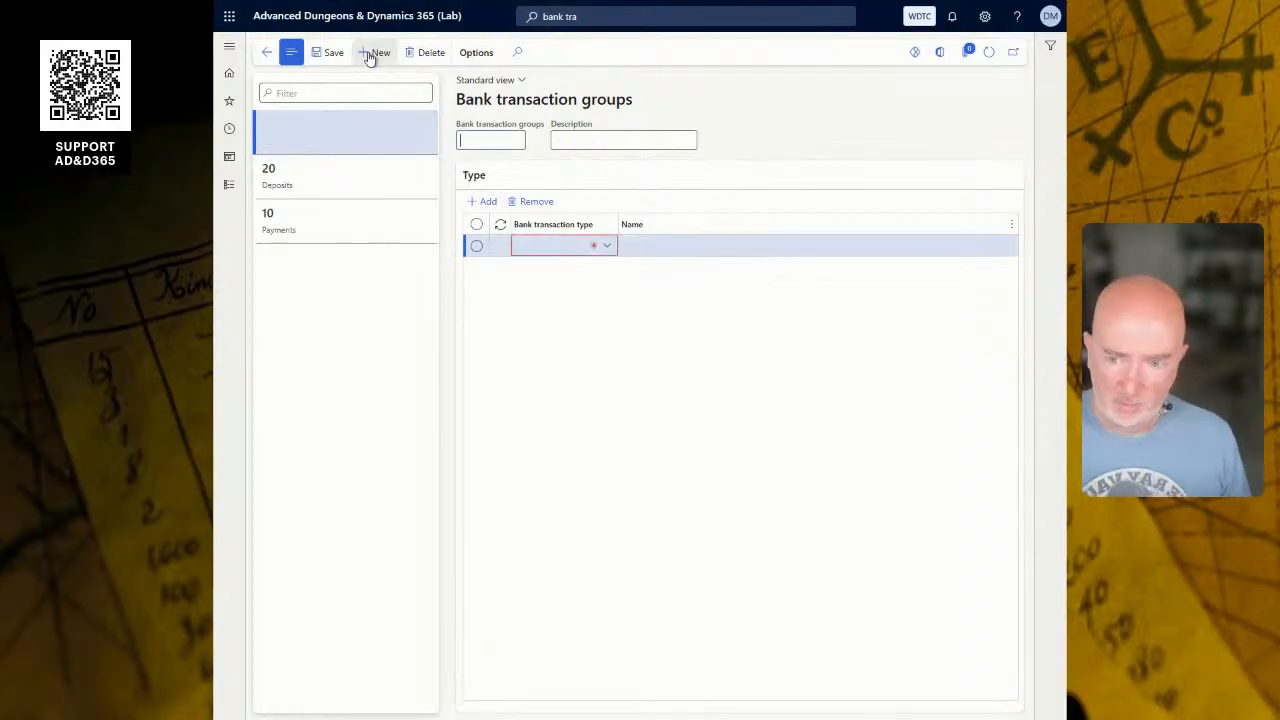
{"action": "type", "text": "30"}
{"action": "key", "text": "Tab"}
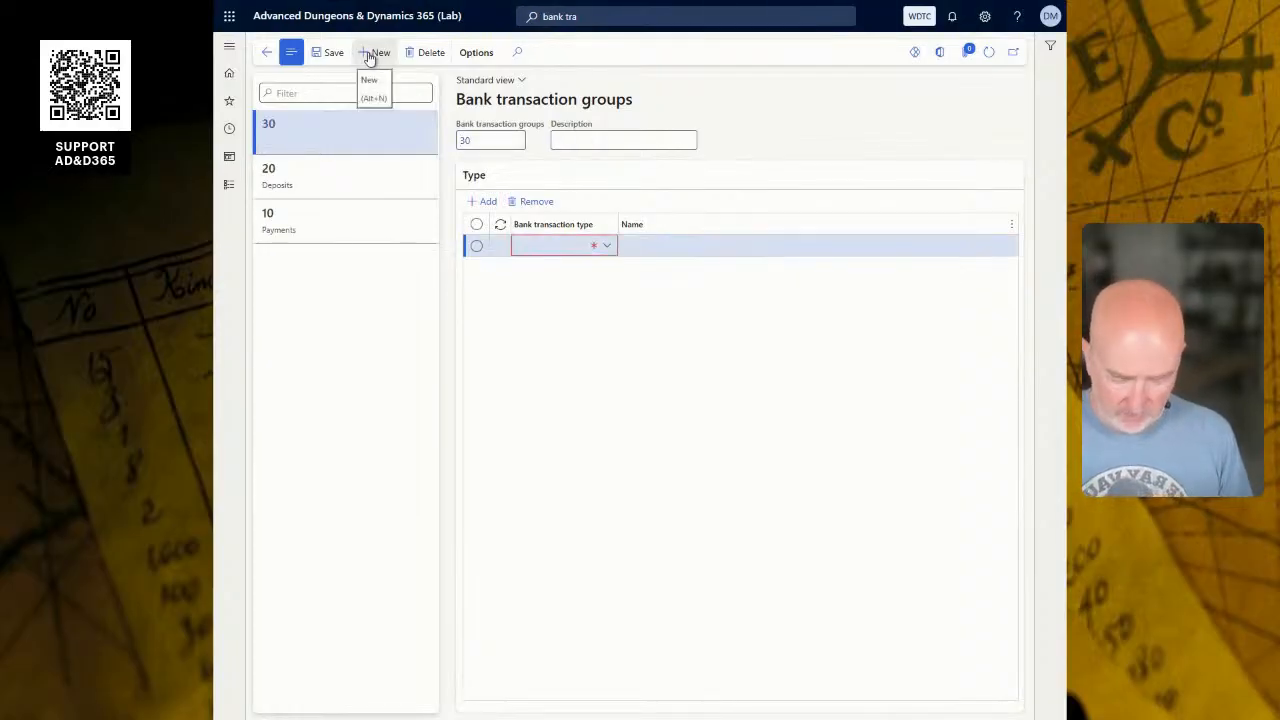
{"action": "type", "text": "Transfers"}
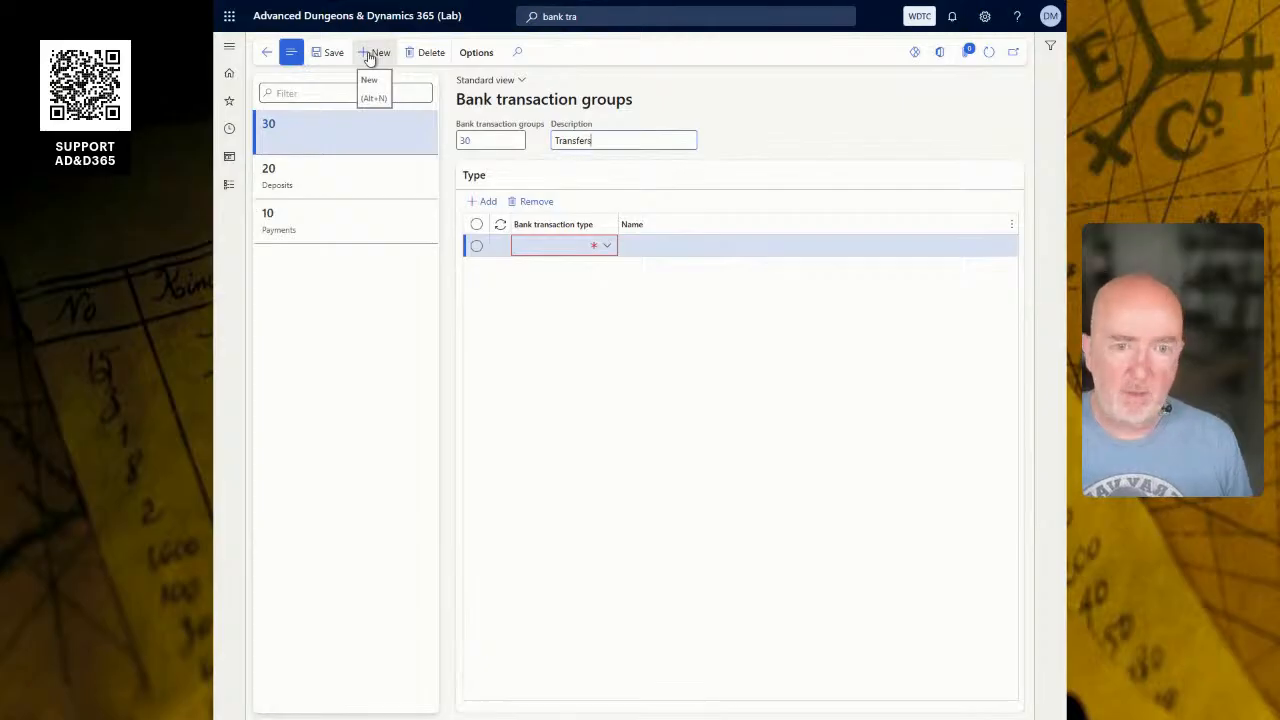
{"action": "key", "text": "Tab"}
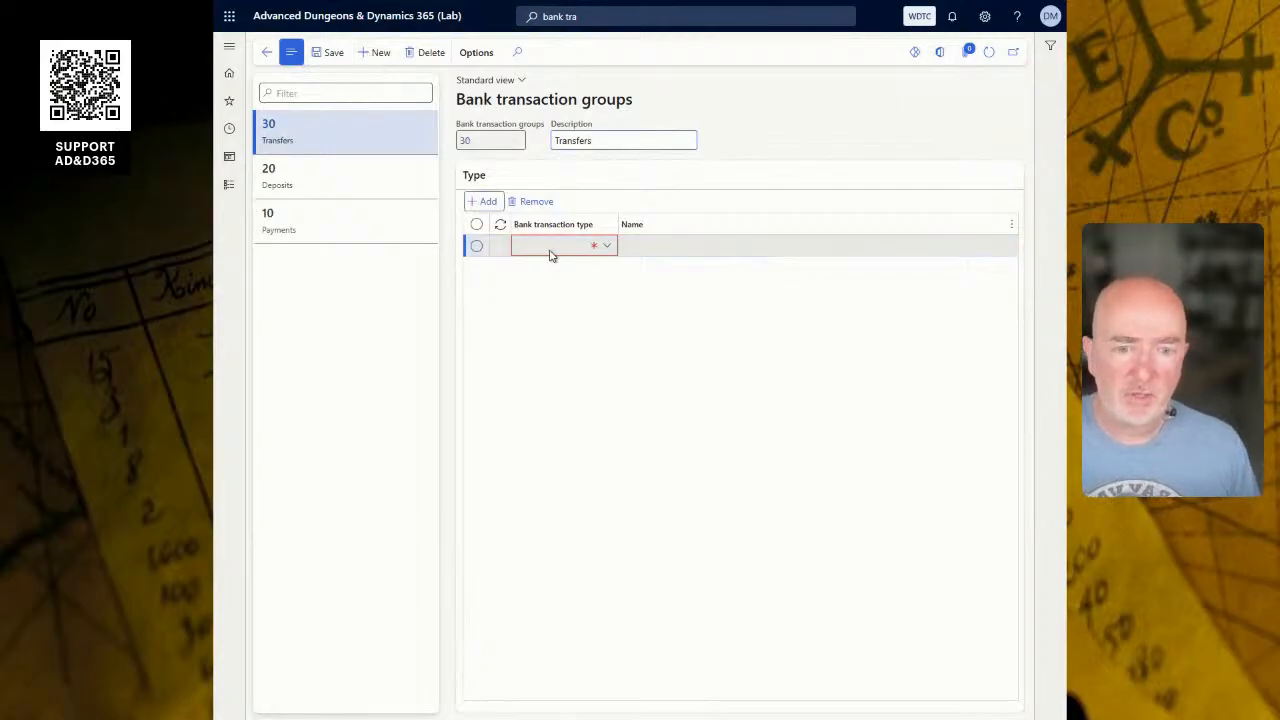
Step: Assign bank transaction types 06 Transfers and 07 Transfers - Wire to the Transfers group
{"action": "left_click", "coordinate": [551, 254]}
{"action": "type", "text": "06"}
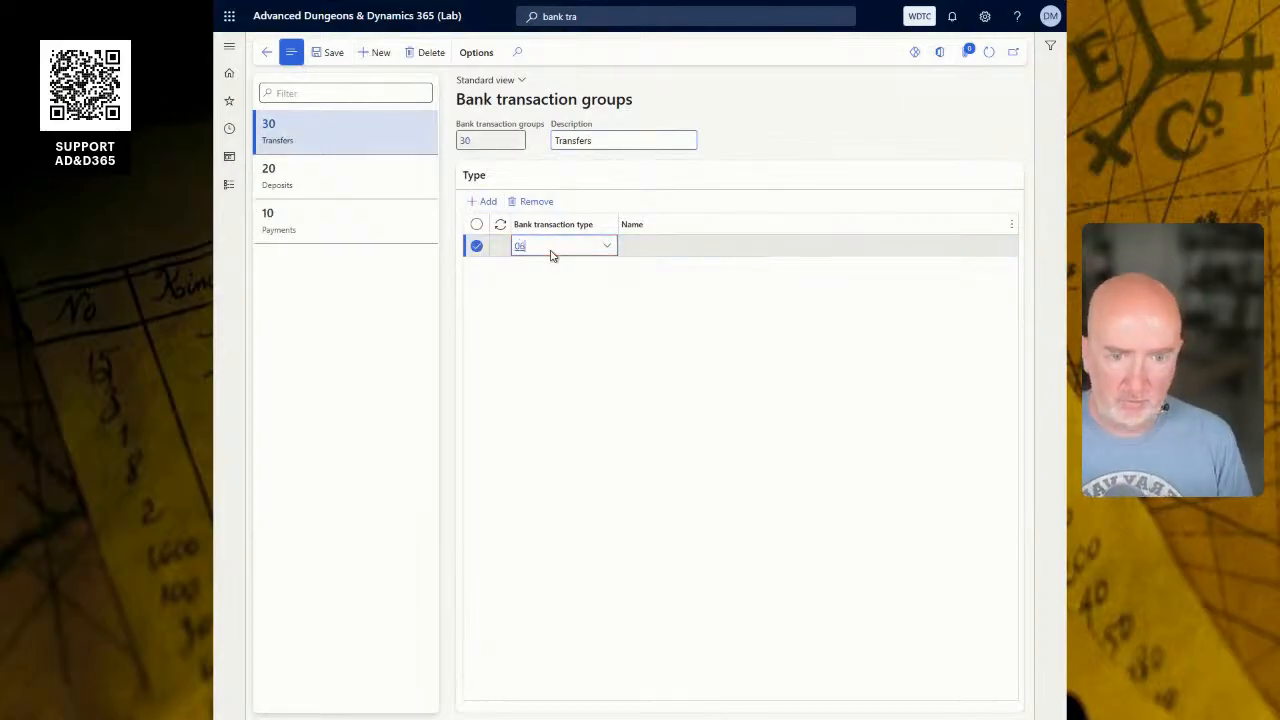
{"action": "key", "text": "Return"}
{"action": "key", "text": "Down"}
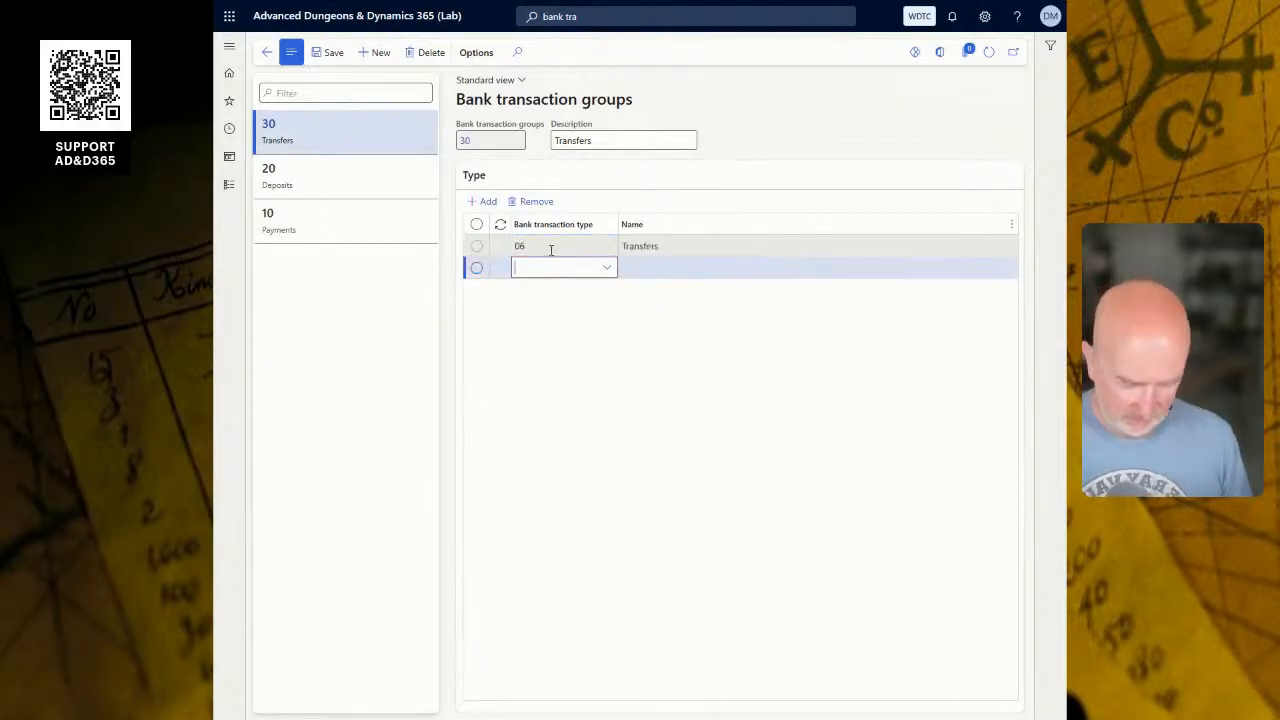
{"action": "type", "text": "07"}
{"action": "key", "text": "Tab"}
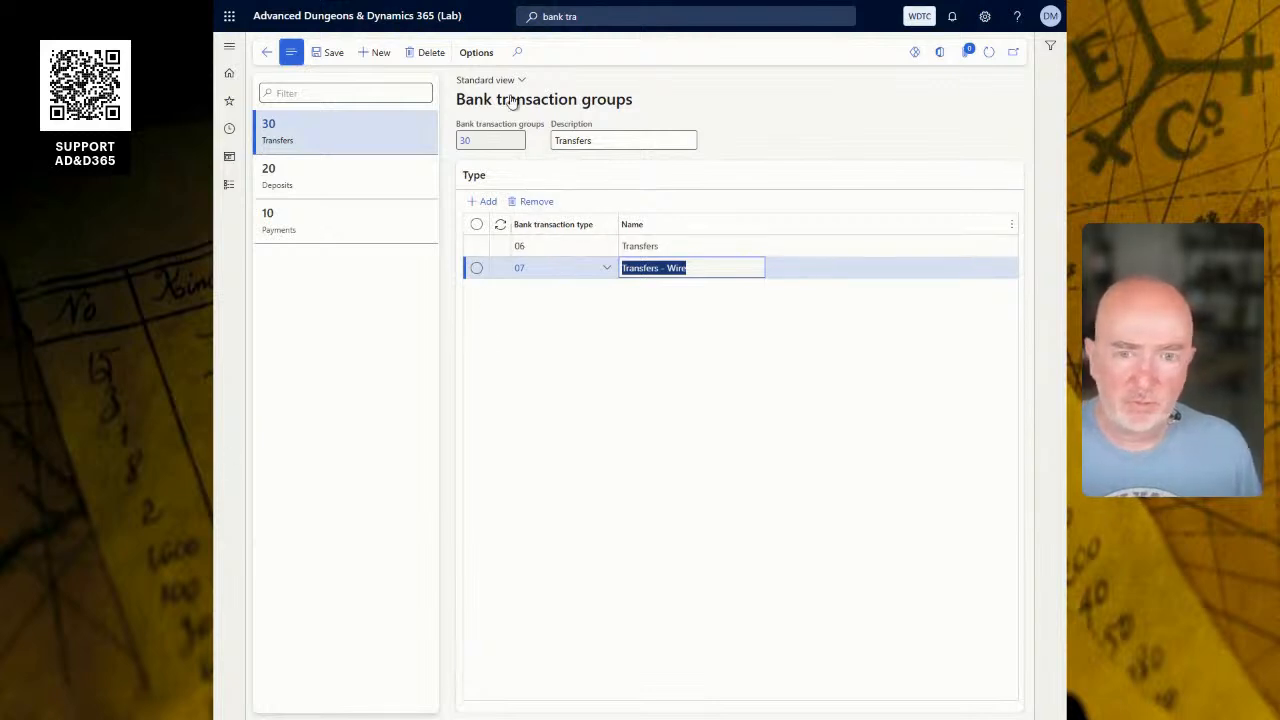
Step: Create bank transaction group NSF with the description Non-Sufficient Funds
{"action": "left_click", "coordinate": [375, 52]}
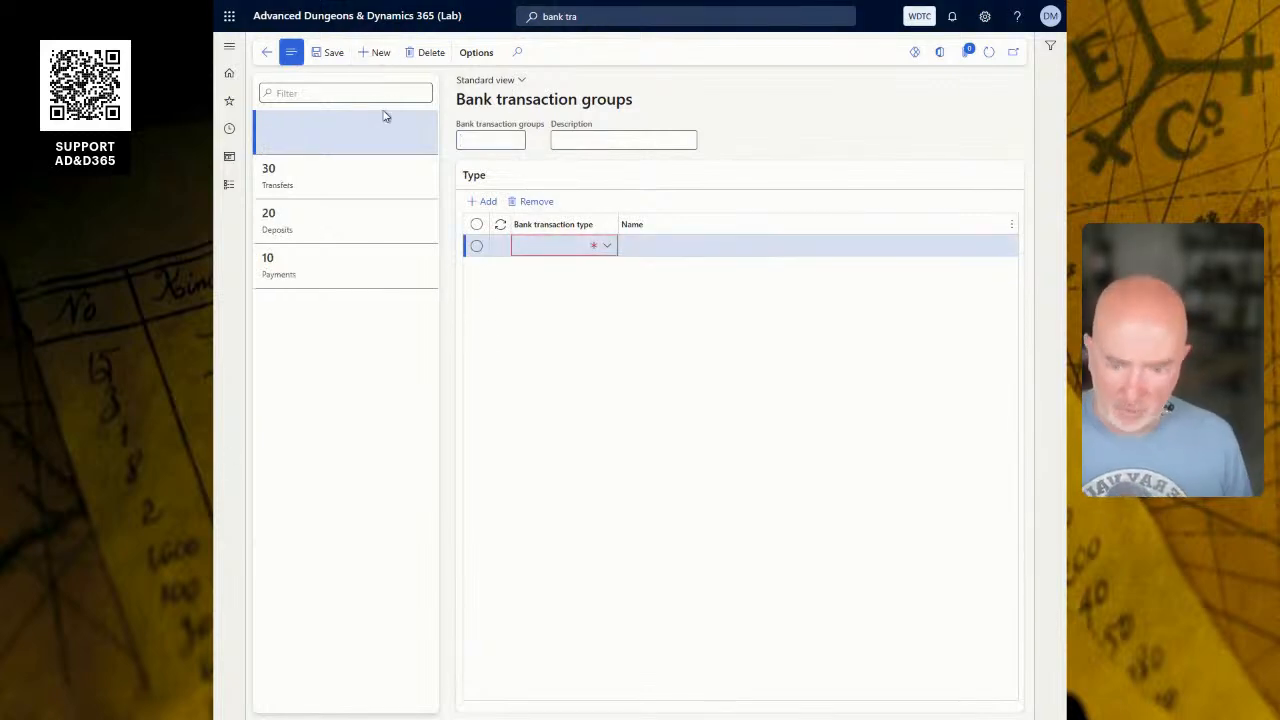
{"action": "type", "text": "NSF"}
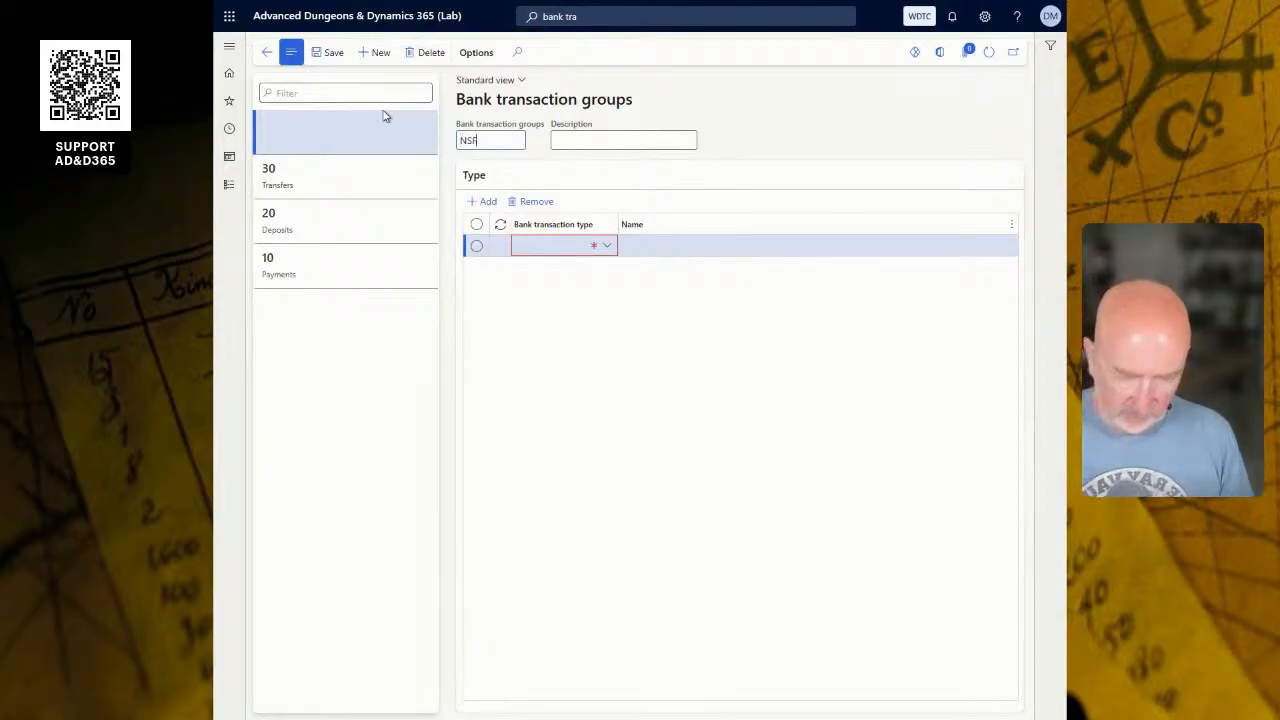
{"action": "key", "text": "Tab"}
{"action": "type", "text": "Non-"}
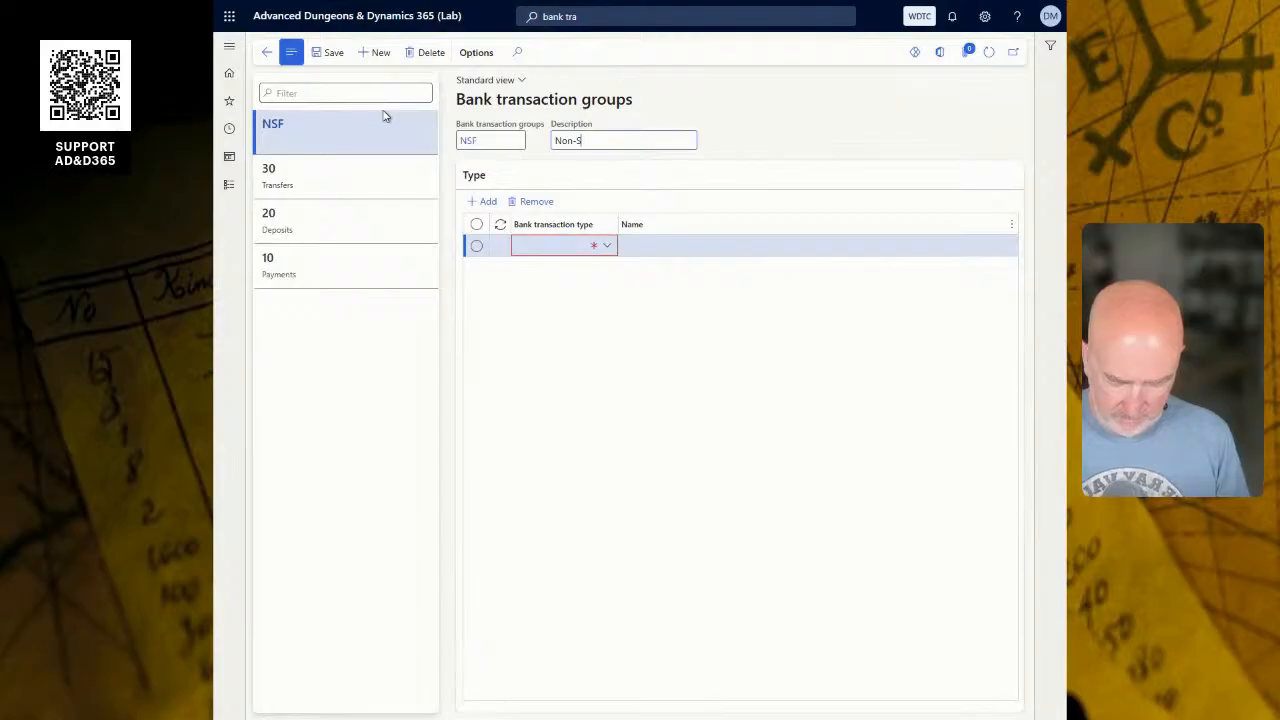
{"action": "type", "text": "Sufficien"}
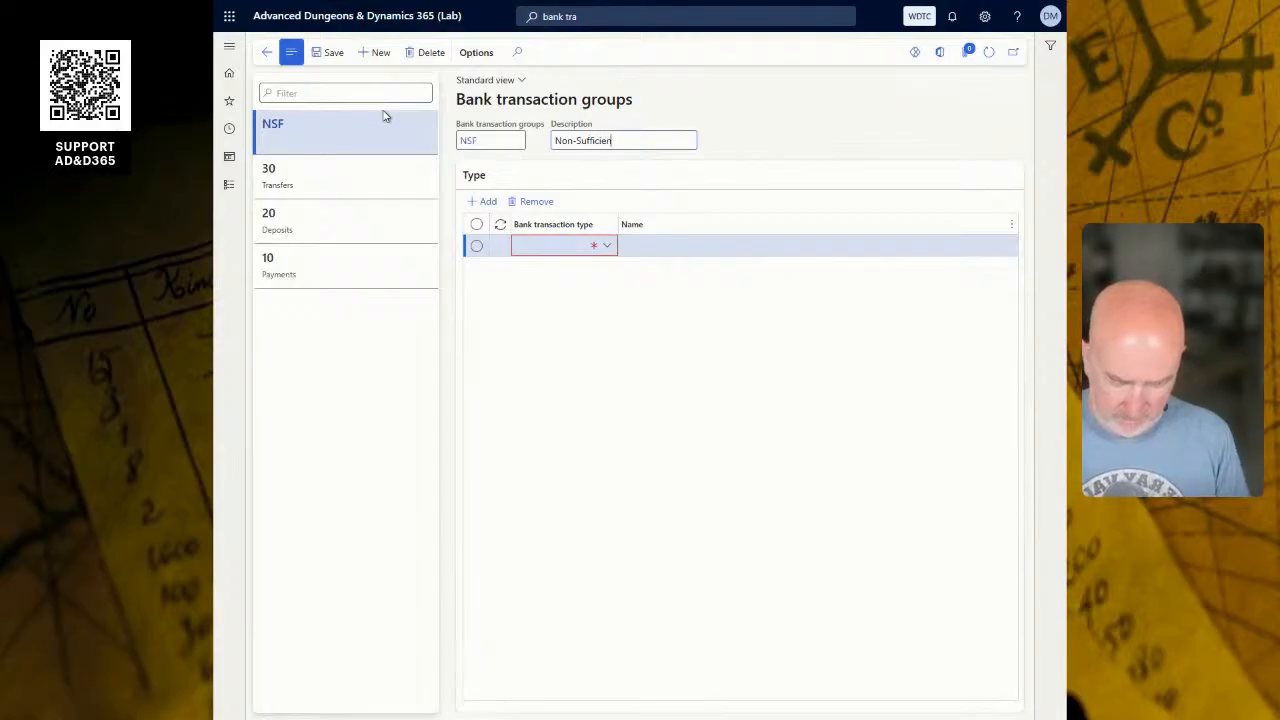
{"action": "type", "text": "t Fuinds"}
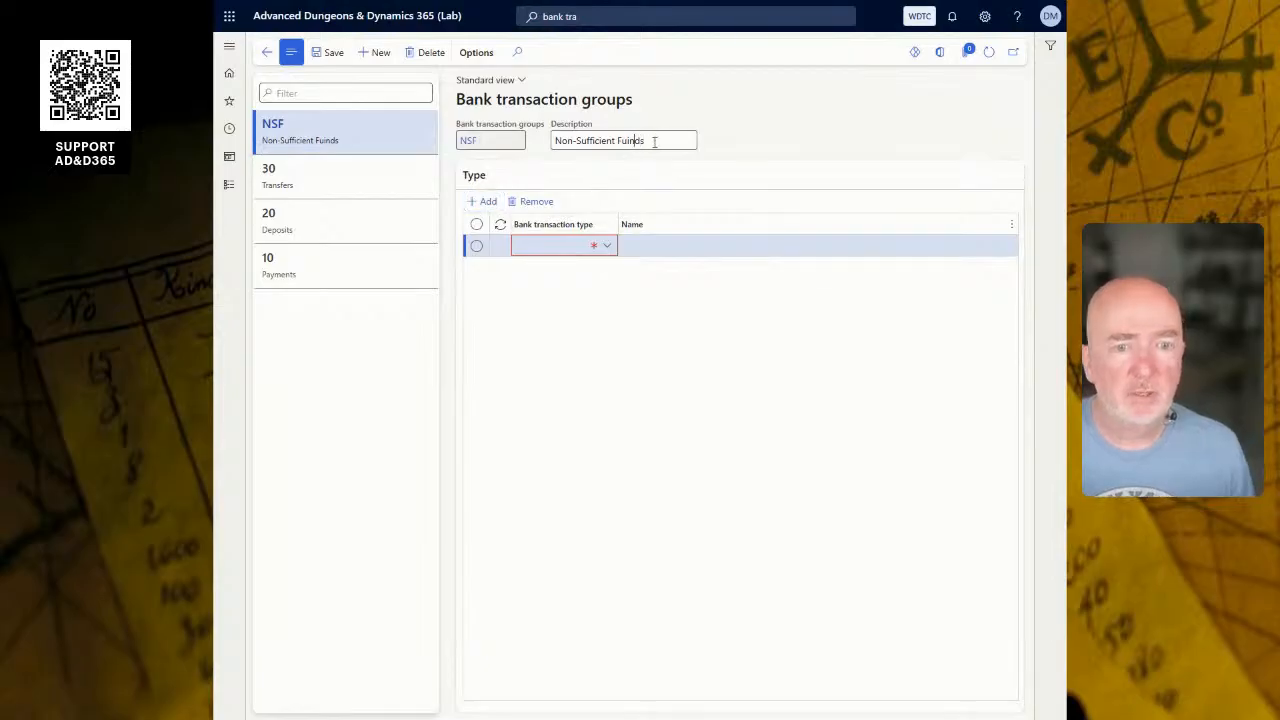
{"action": "key", "text": "BackSpace"}
Step: Assign bank transaction type 10 NSF to the Non-Sufficient Funds group
{"action": "left_click", "coordinate": [578, 246]}
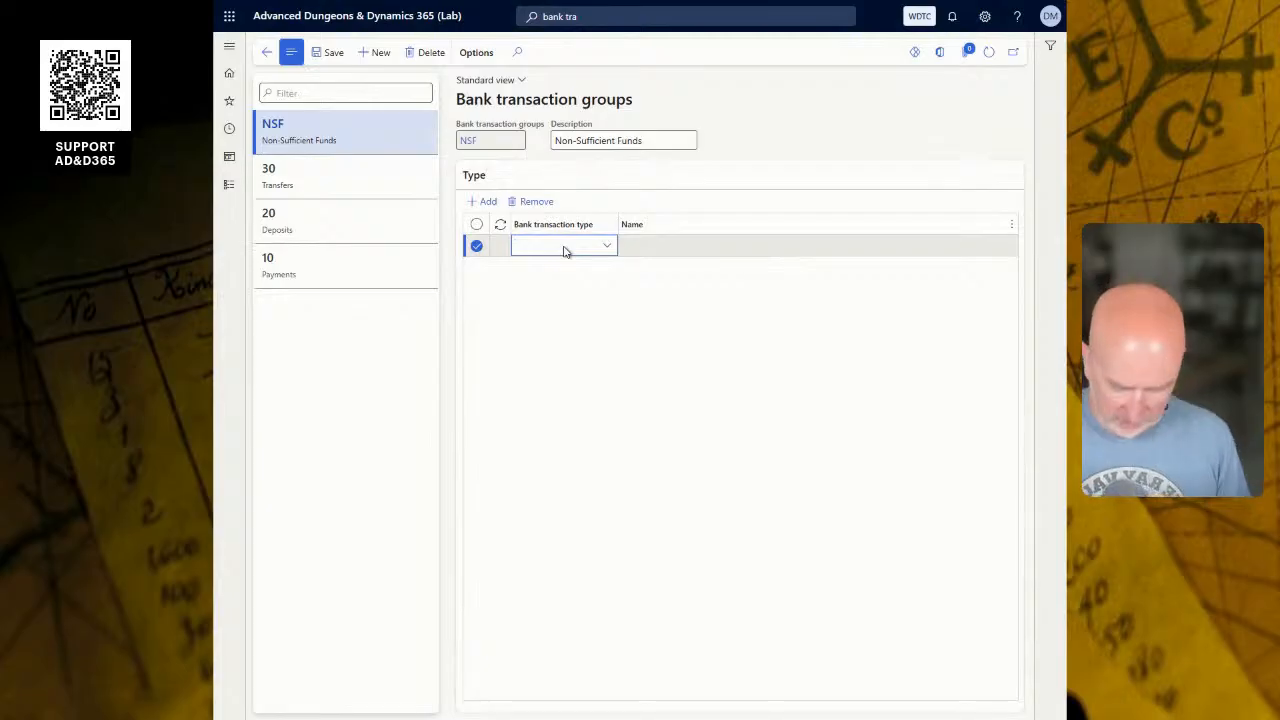
{"action": "type", "text": "NSF"}
{"action": "key", "text": "Tab"}
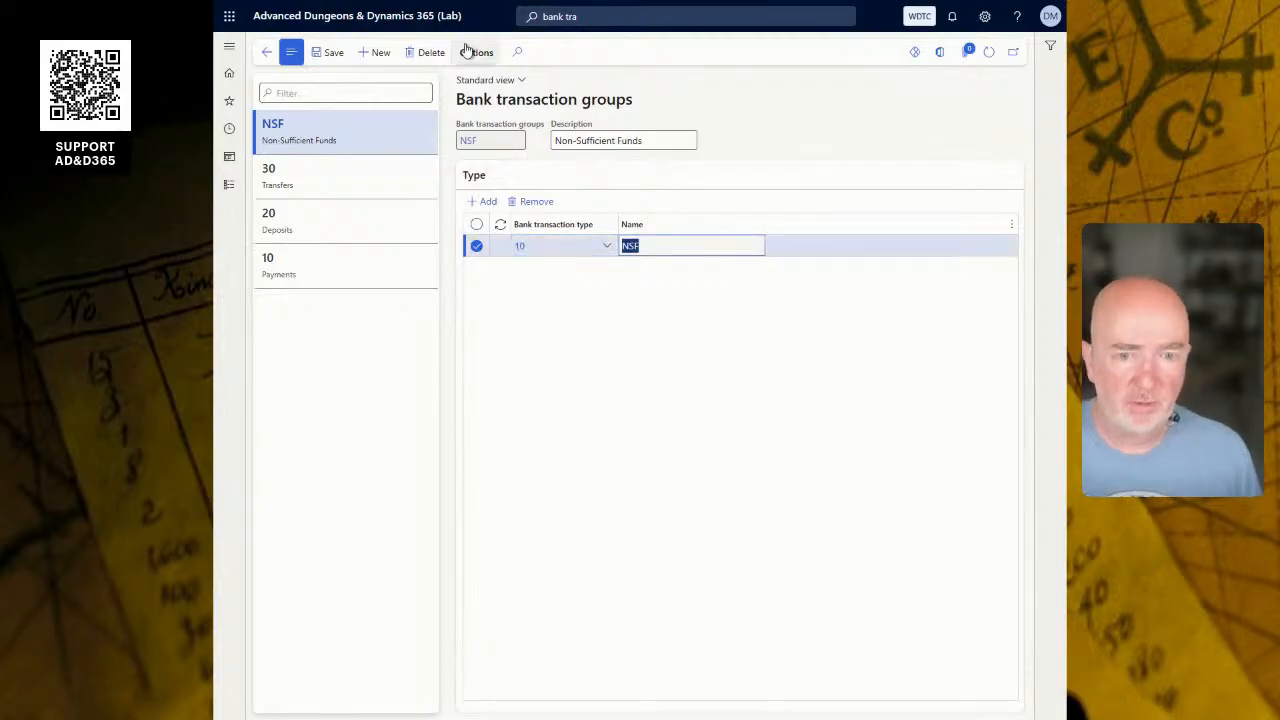
Step: Create bank transaction group 50 with the description Fees and Charges
{"action": "left_click", "coordinate": [376, 54]}
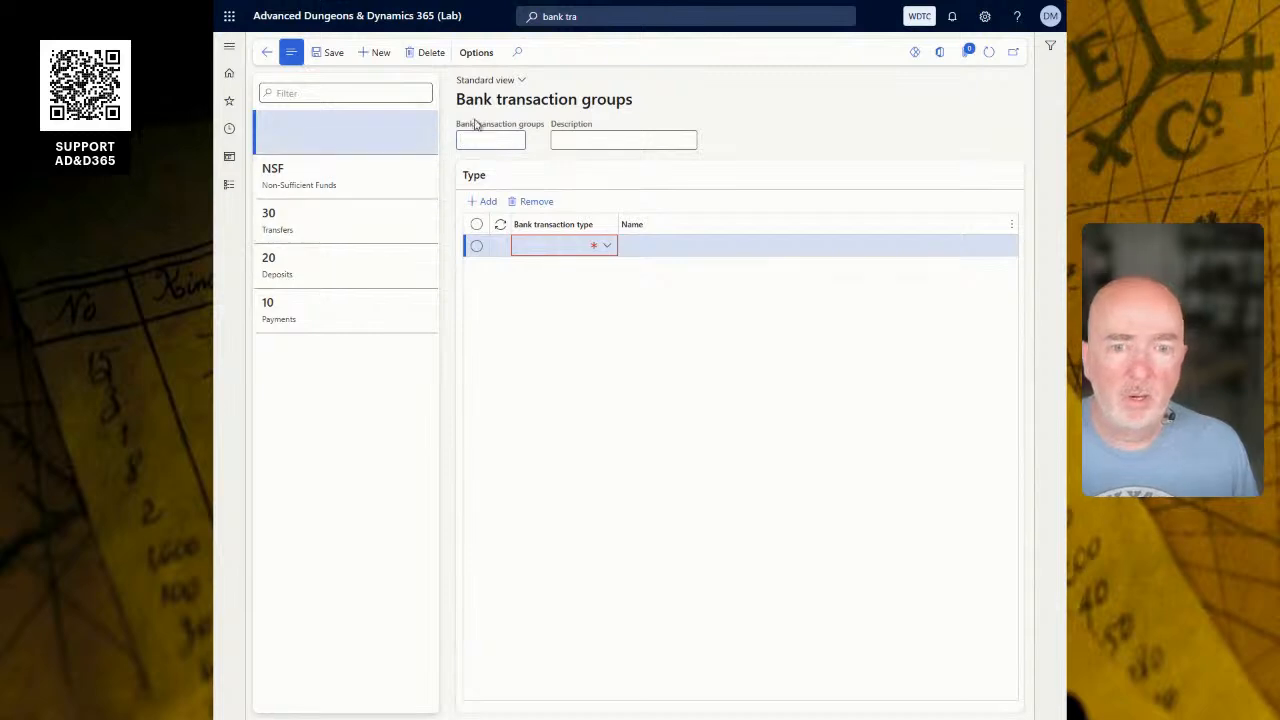
{"action": "type", "text": "50"}
{"action": "key", "text": "Tab"}
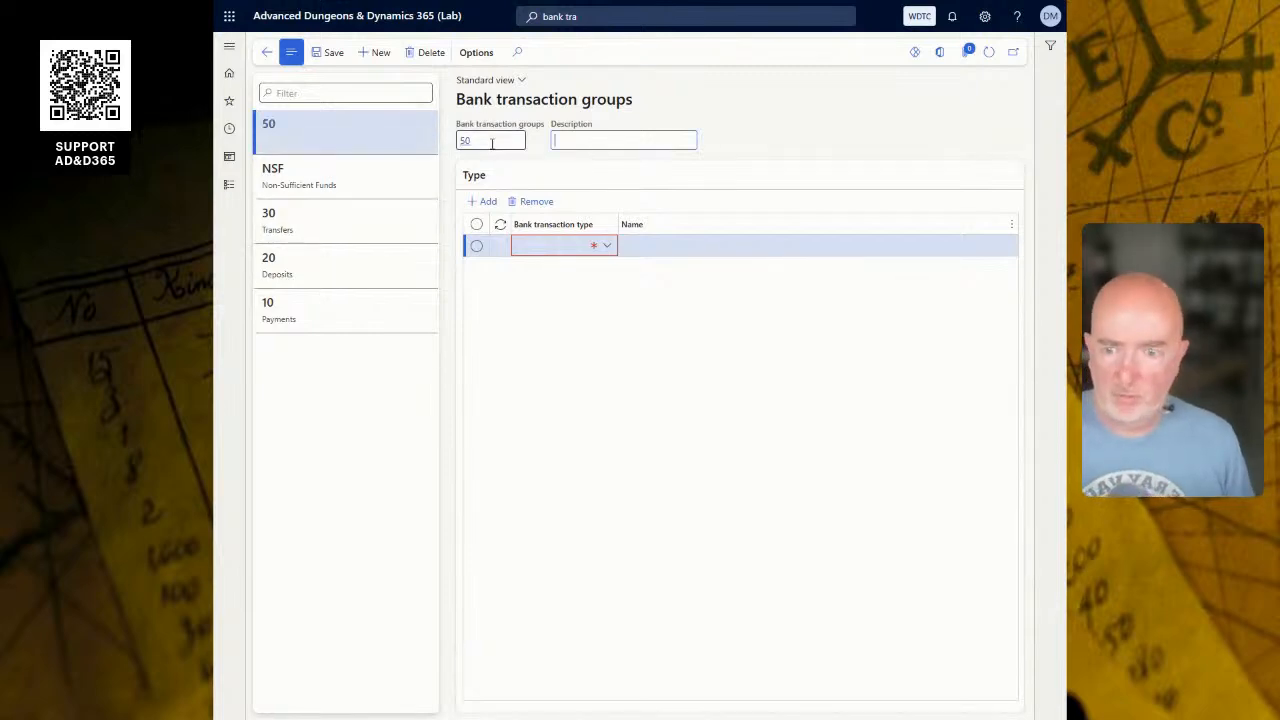
{"action": "type", "text": "Fee"}
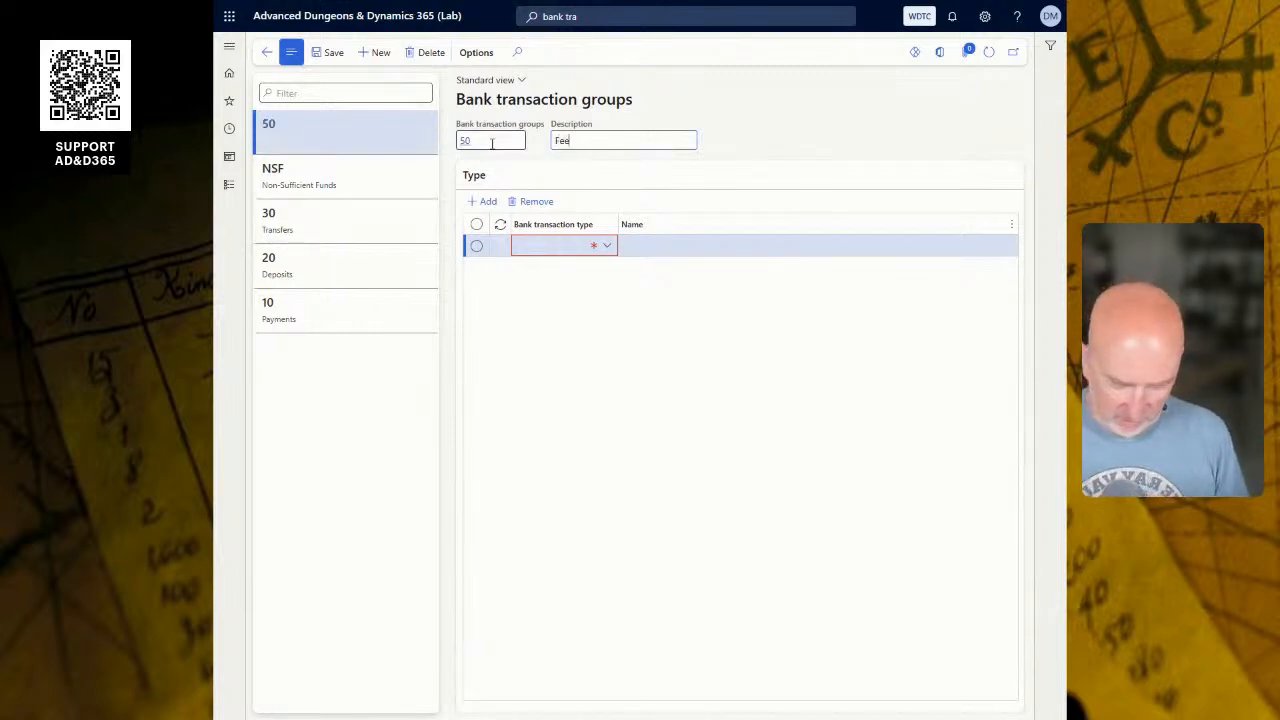
{"action": "type", "text": "s and Charges"}
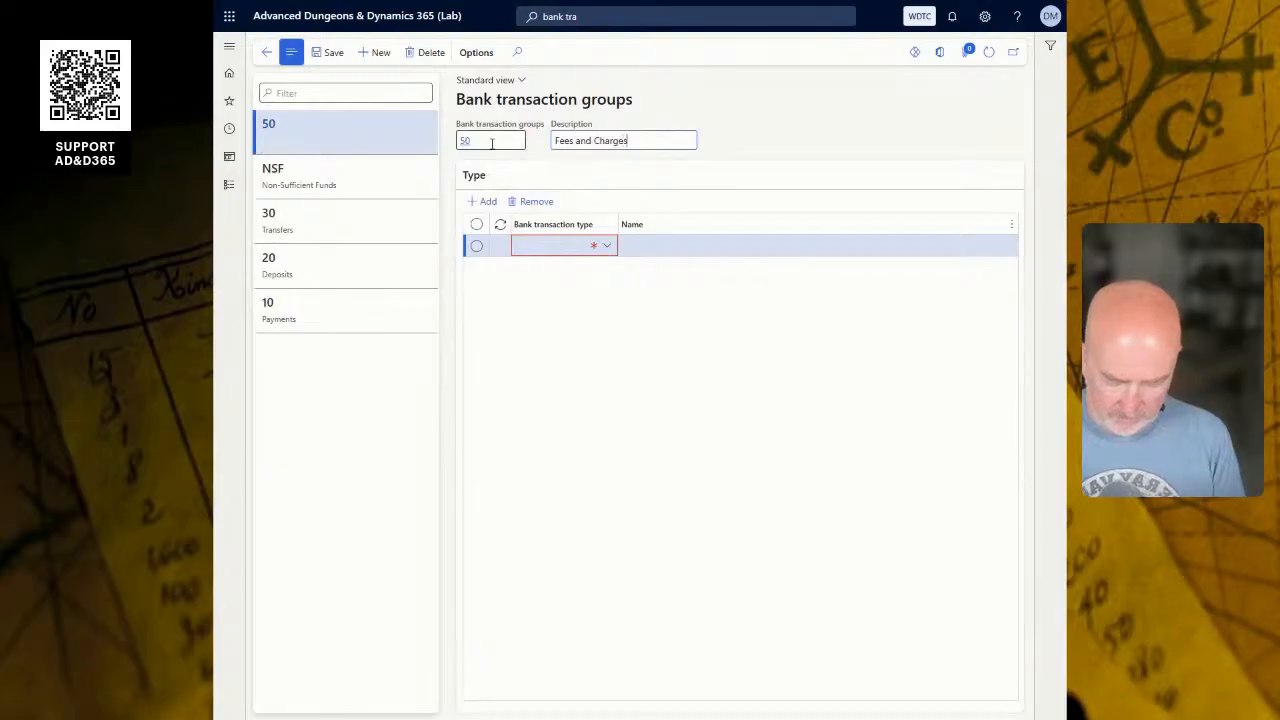
{"action": "key", "text": "Tab"}
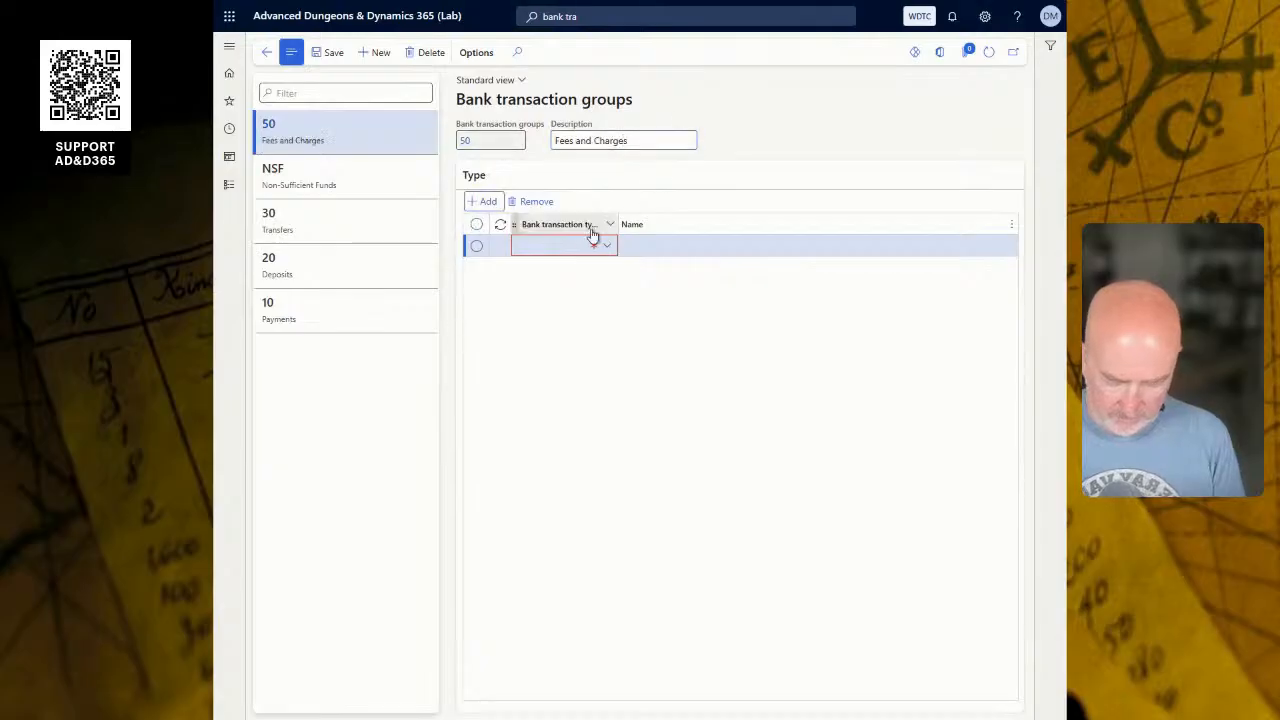
Step: Assign bank transaction types 08 Fees and 09 Interest Charges to the Fees and Charges group
{"action": "left_click", "coordinate": [580, 246]}
{"action": "type", "text": "08"}
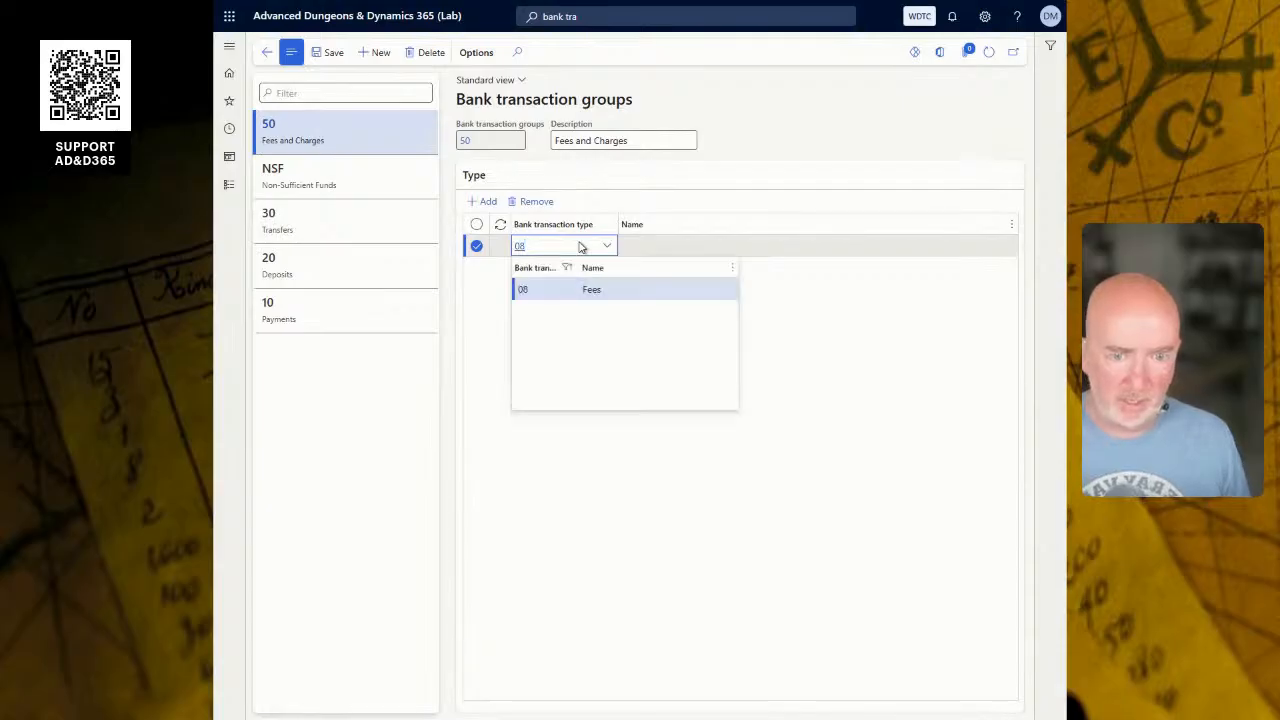
{"action": "key", "text": "Return"}
{"action": "key", "text": "Down"}
{"action": "type", "text": "09"}
{"action": "key", "text": "Tab"}
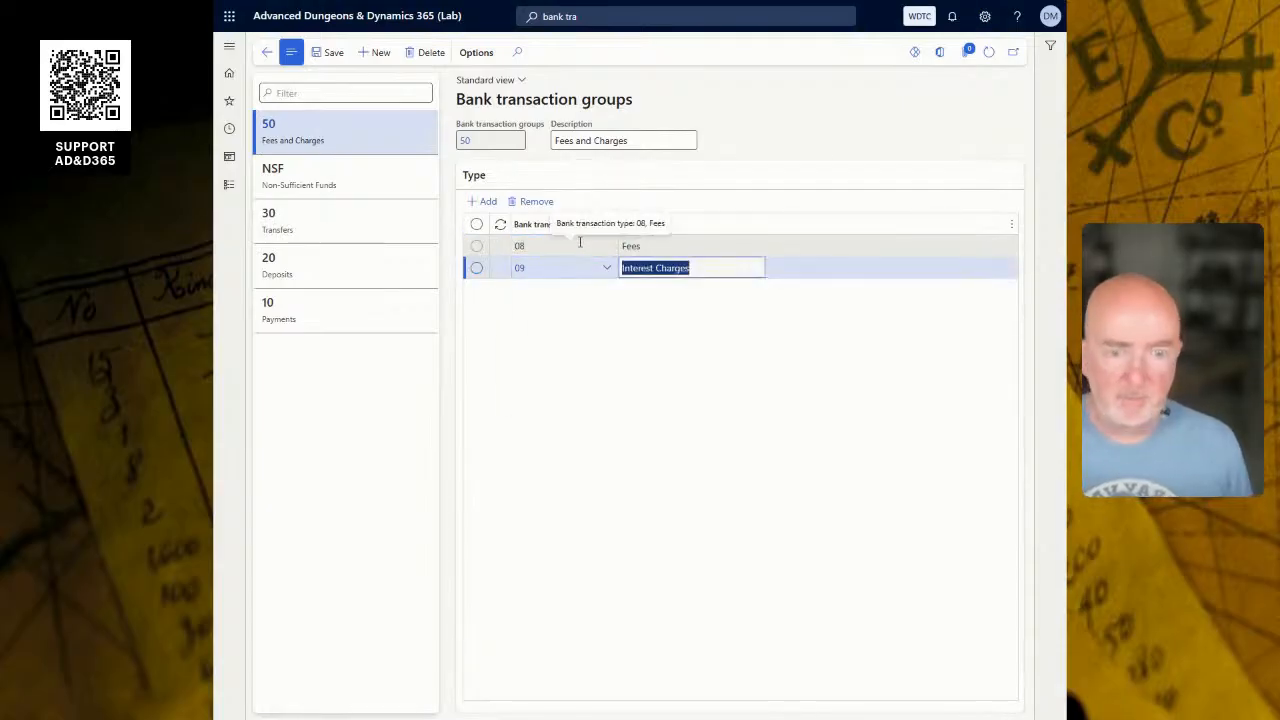
Step: Create bank transaction group 60 with the description Interest and Income
{"action": "left_click", "coordinate": [378, 54]}
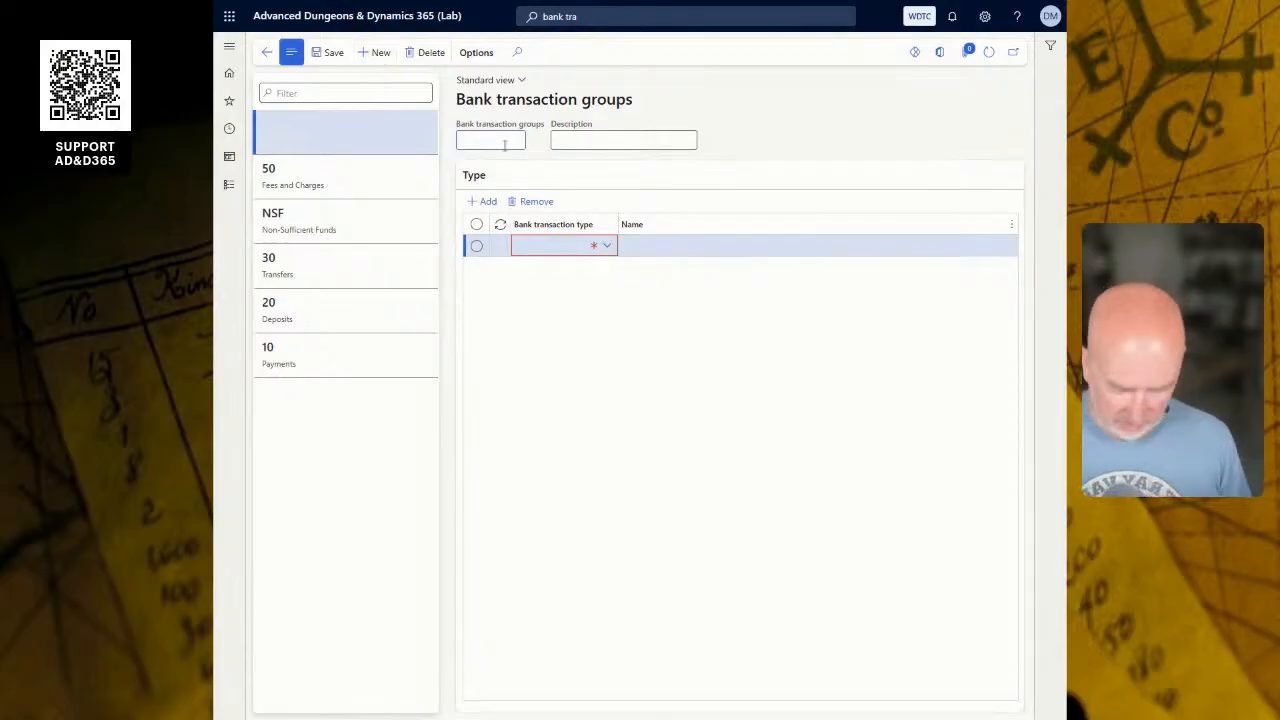
{"action": "type", "text": "5"}
{"action": "type", "text": "60"}
{"action": "key", "text": "Tab"}
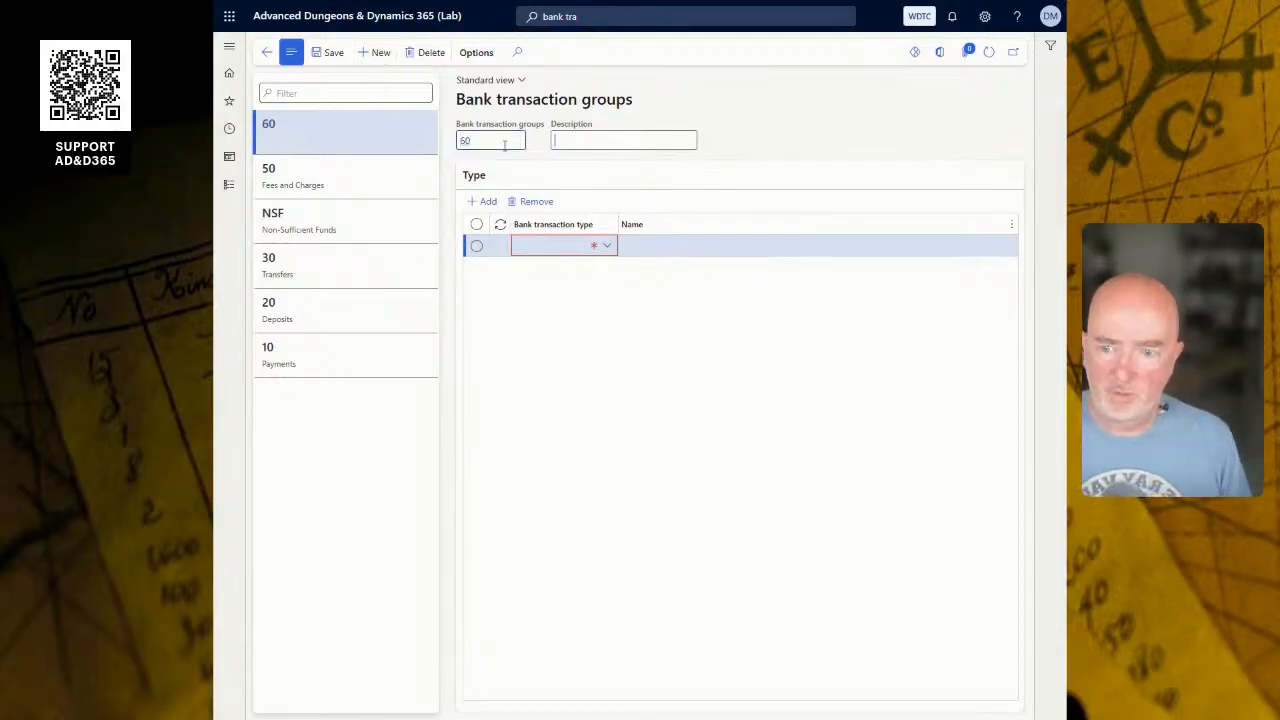
{"action": "type", "text": "Interest"}
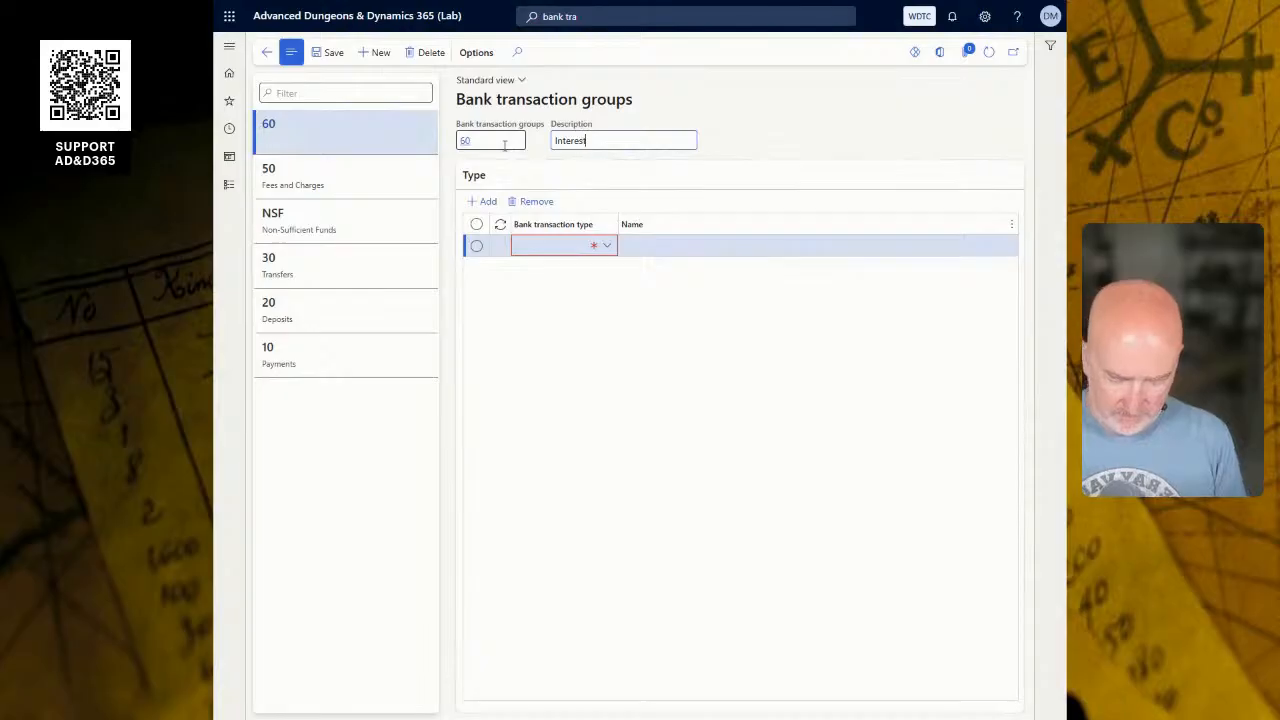
{"action": "type", "text": " inad"}
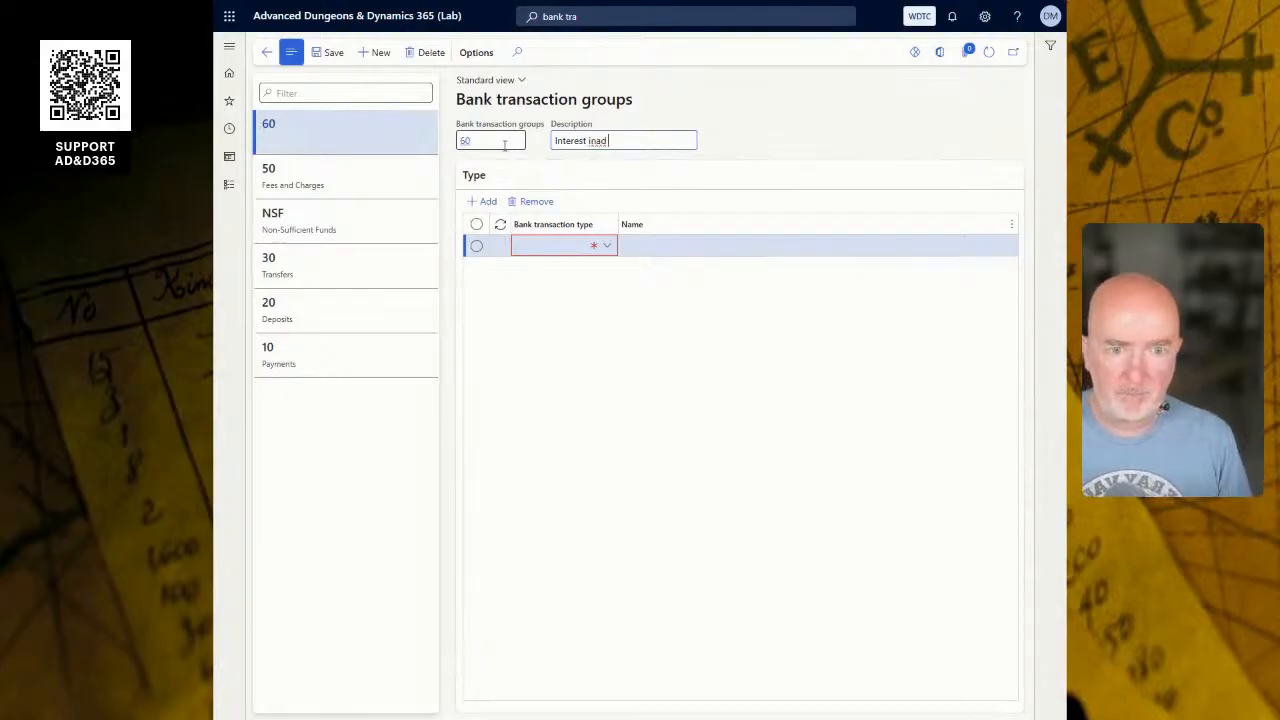
{"action": "key", "text": "BackSpace"}
{"action": "key", "text": "BackSpace"}
{"action": "key", "text": "BackSpace"}
{"action": "key", "text": "BackSpace"}
{"action": "type", "text": "and"}
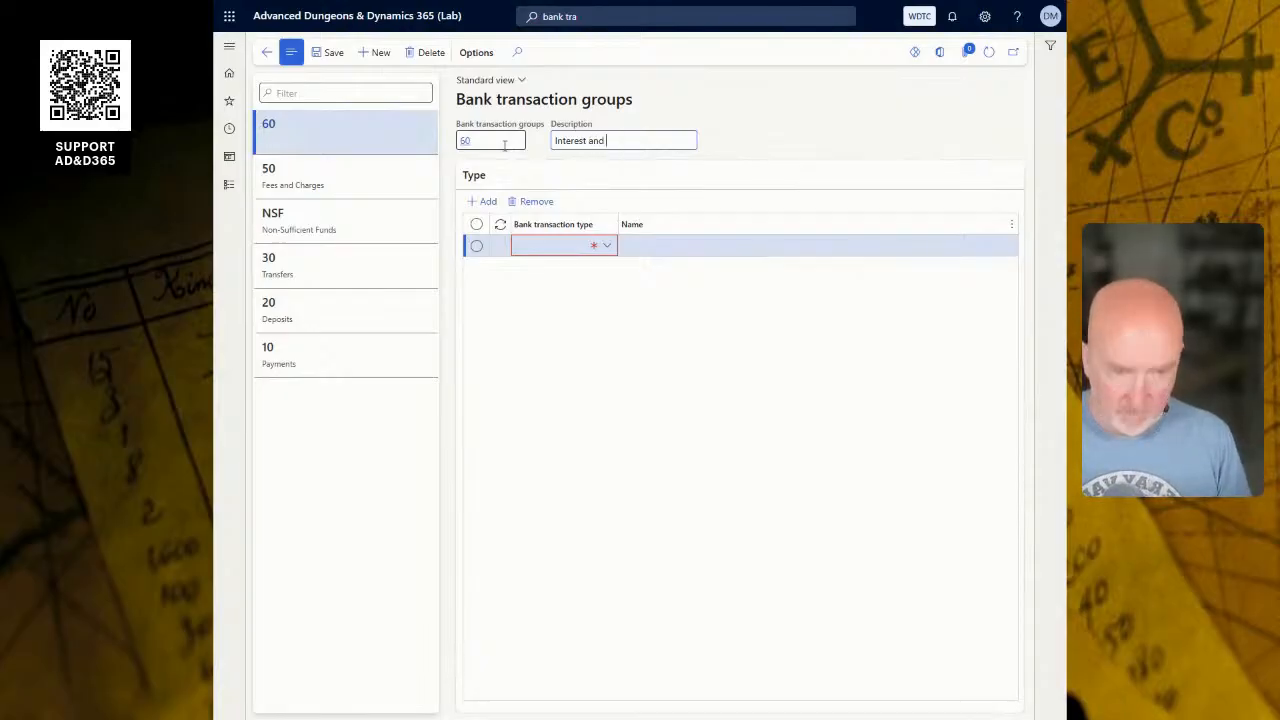
{"action": "type", "text": " In"}
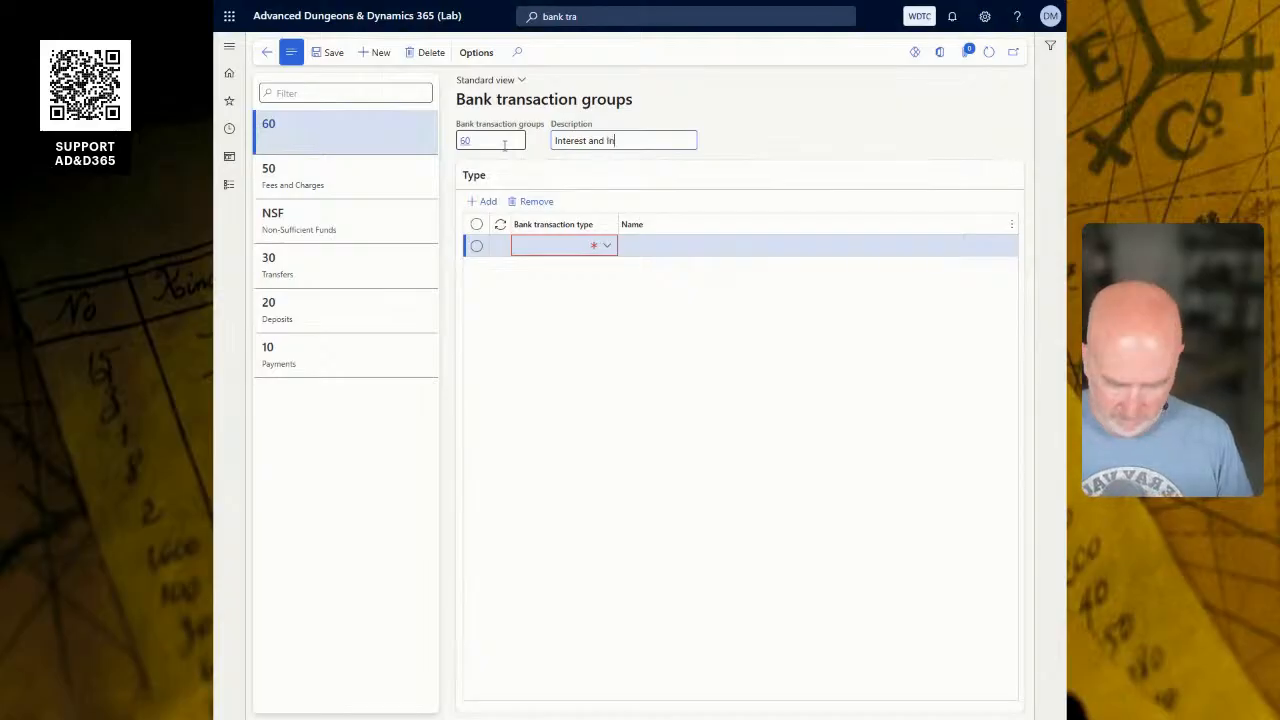
{"action": "type", "text": "come"}
{"action": "key", "text": "Tab"}
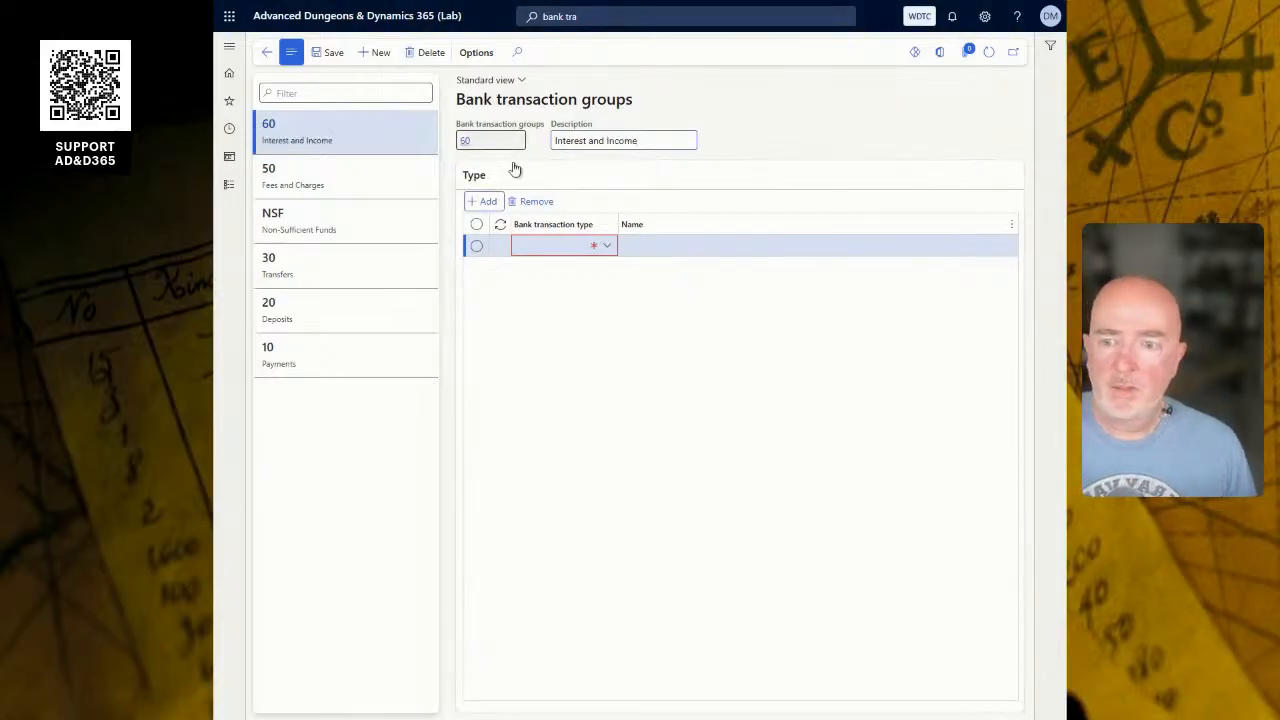
Step: Assign bank transaction type 12 Interest Income to the Interest and Income group
{"action": "left_click", "coordinate": [571, 247]}
{"action": "type", "text": "121"}
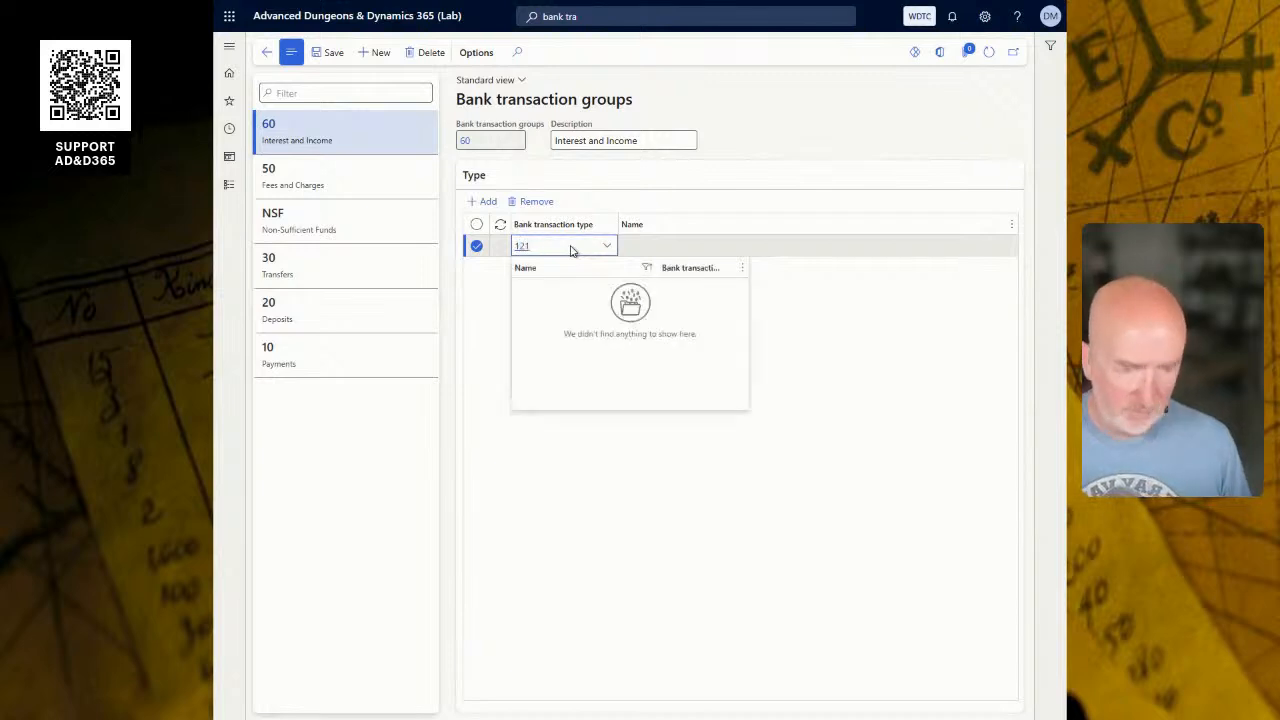
{"action": "key", "text": "Tab"}
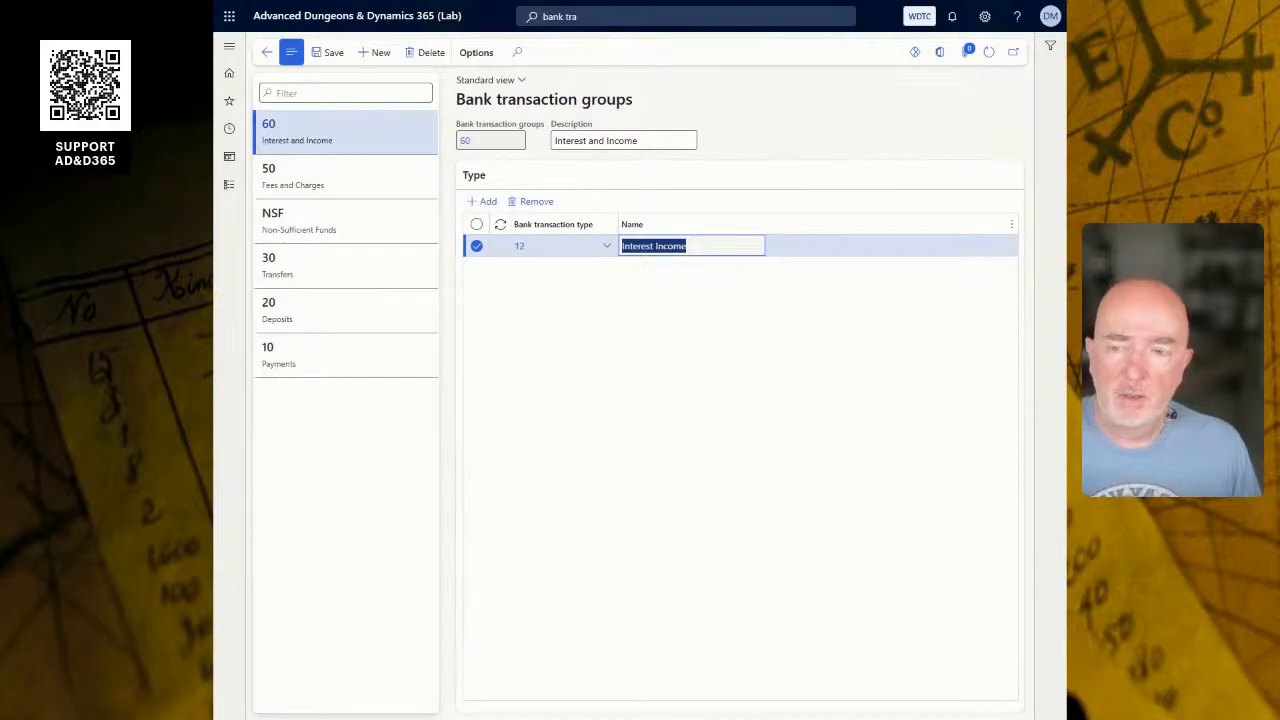
Step: Create bank transaction group 70 with the description Arcane Deposits
{"action": "left_click", "coordinate": [378, 52]}
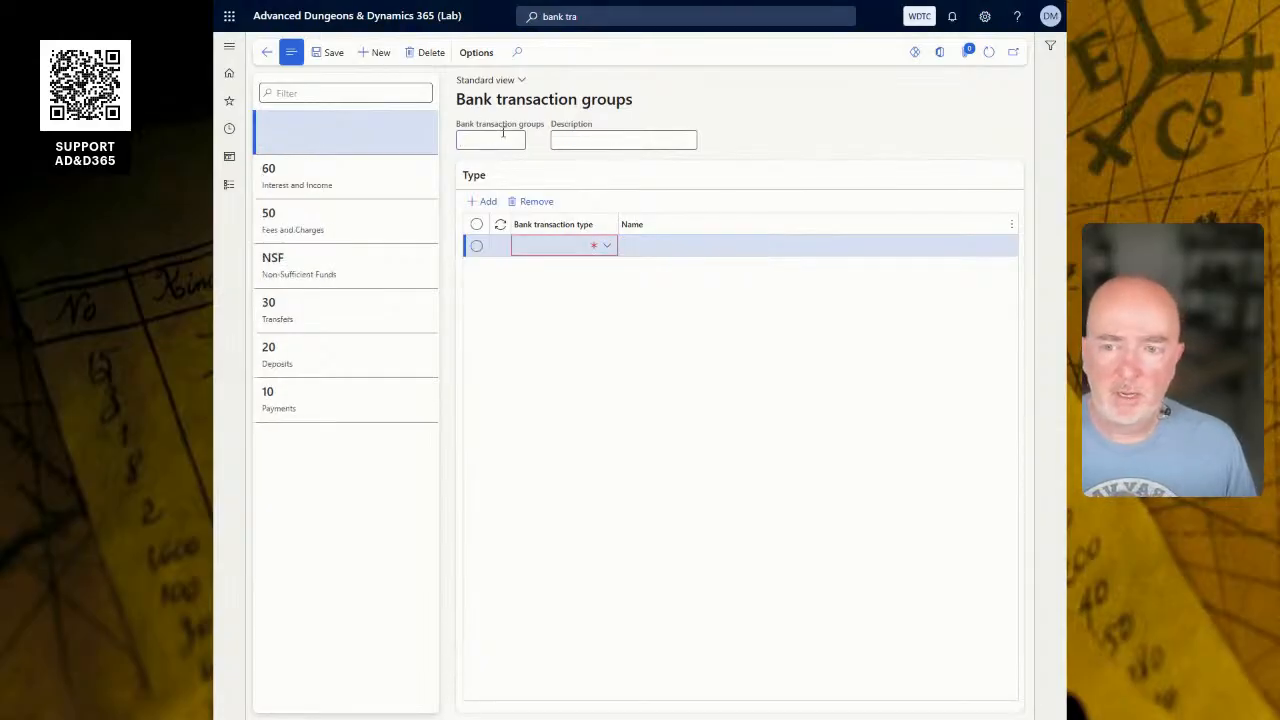
{"action": "left_click", "coordinate": [497, 141]}
{"action": "type", "text": "70"}
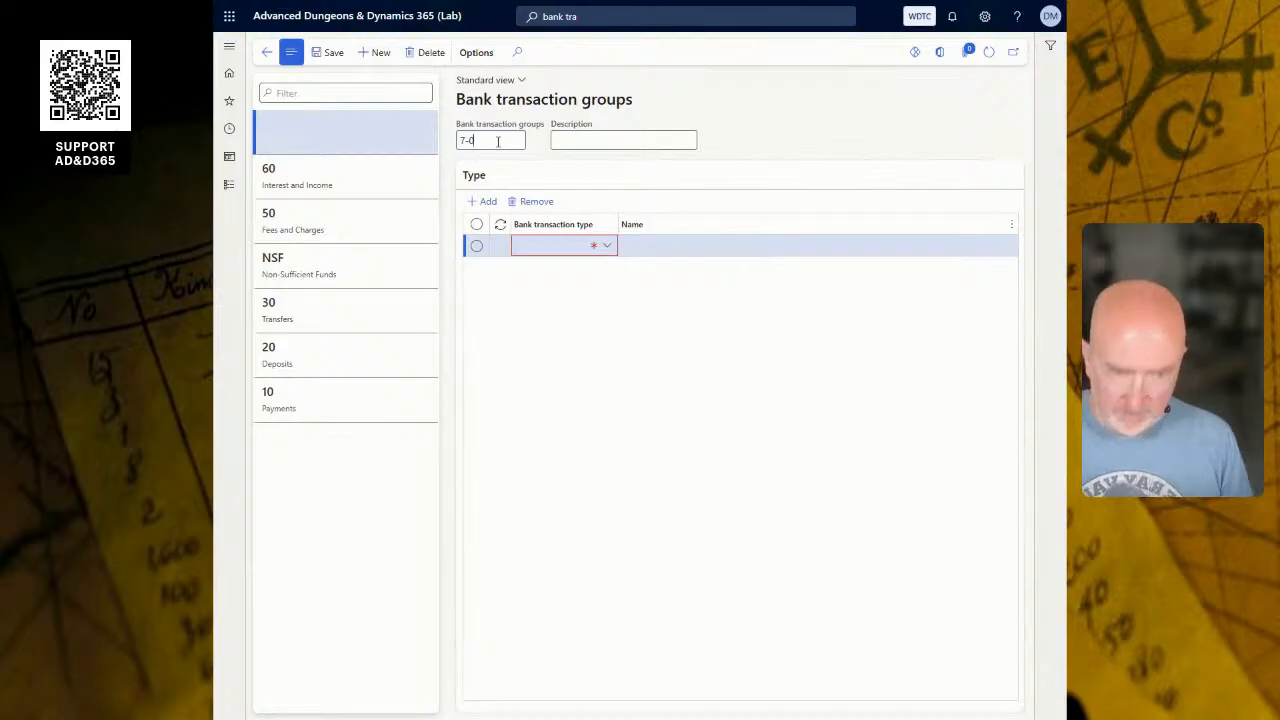
{"action": "key", "text": "Tab"}
{"action": "type", "text": "A"}
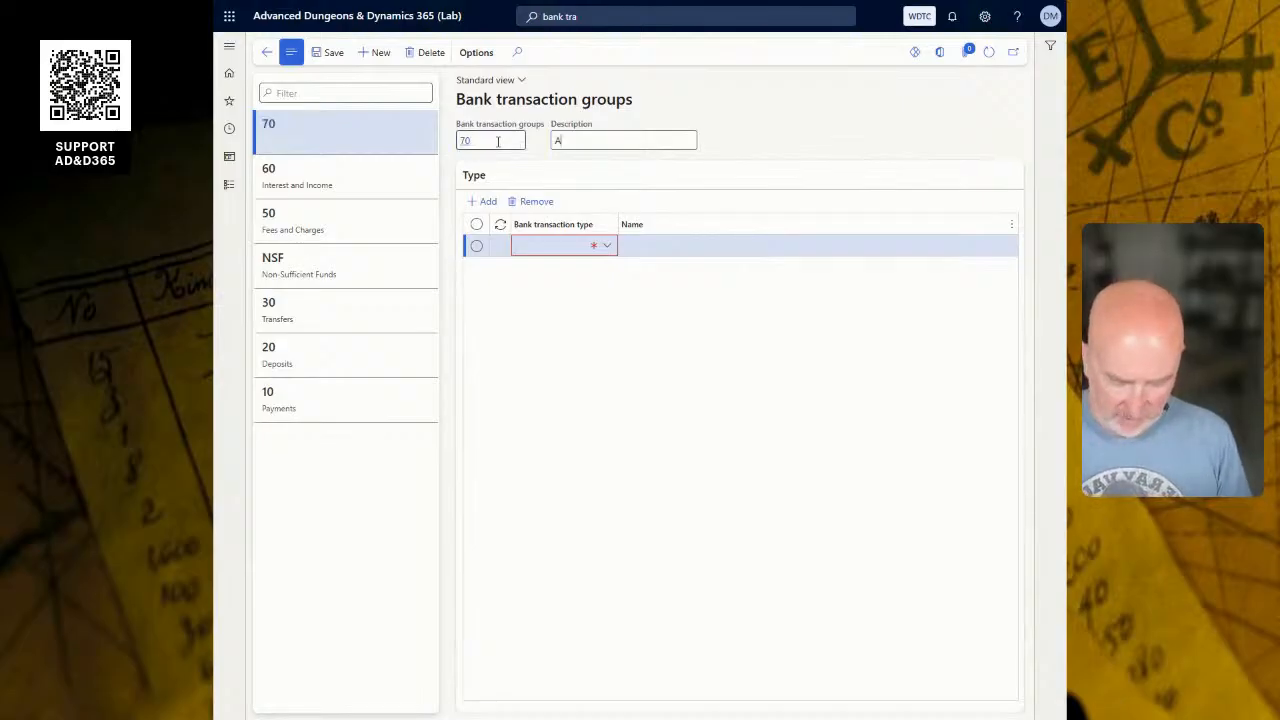
{"action": "type", "text": "rcane Dep"}
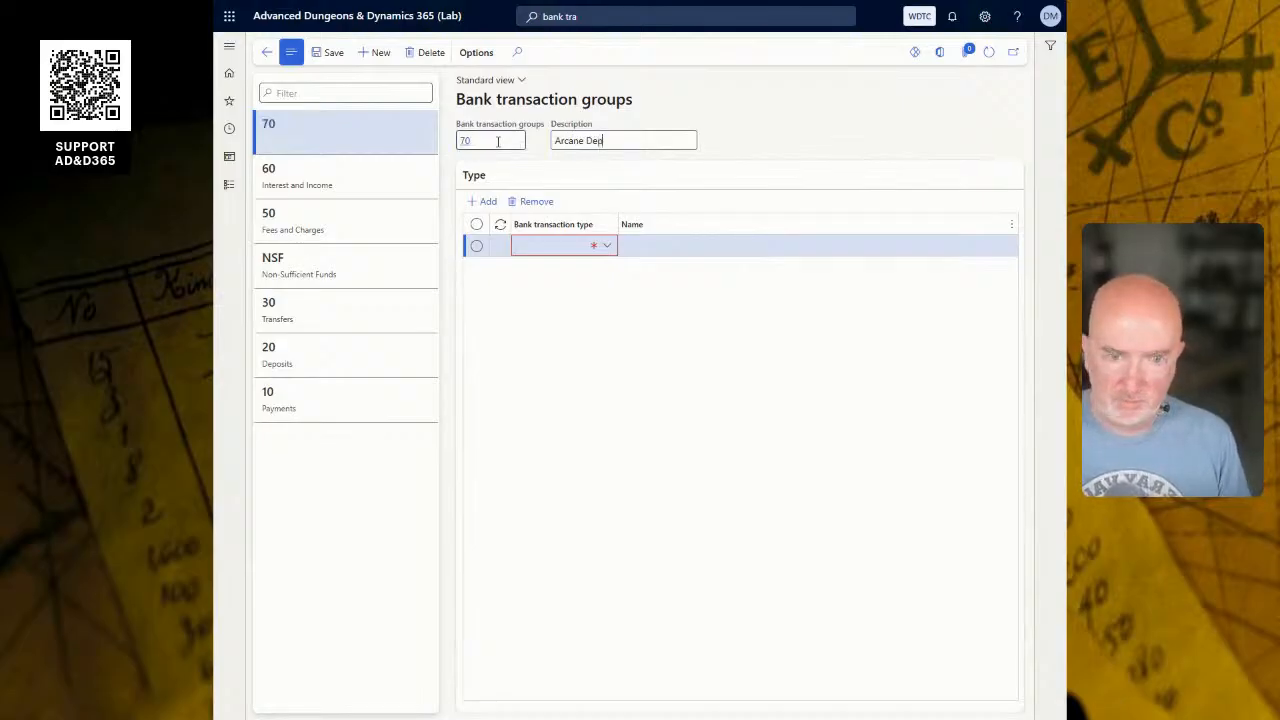
{"action": "type", "text": "sits"}
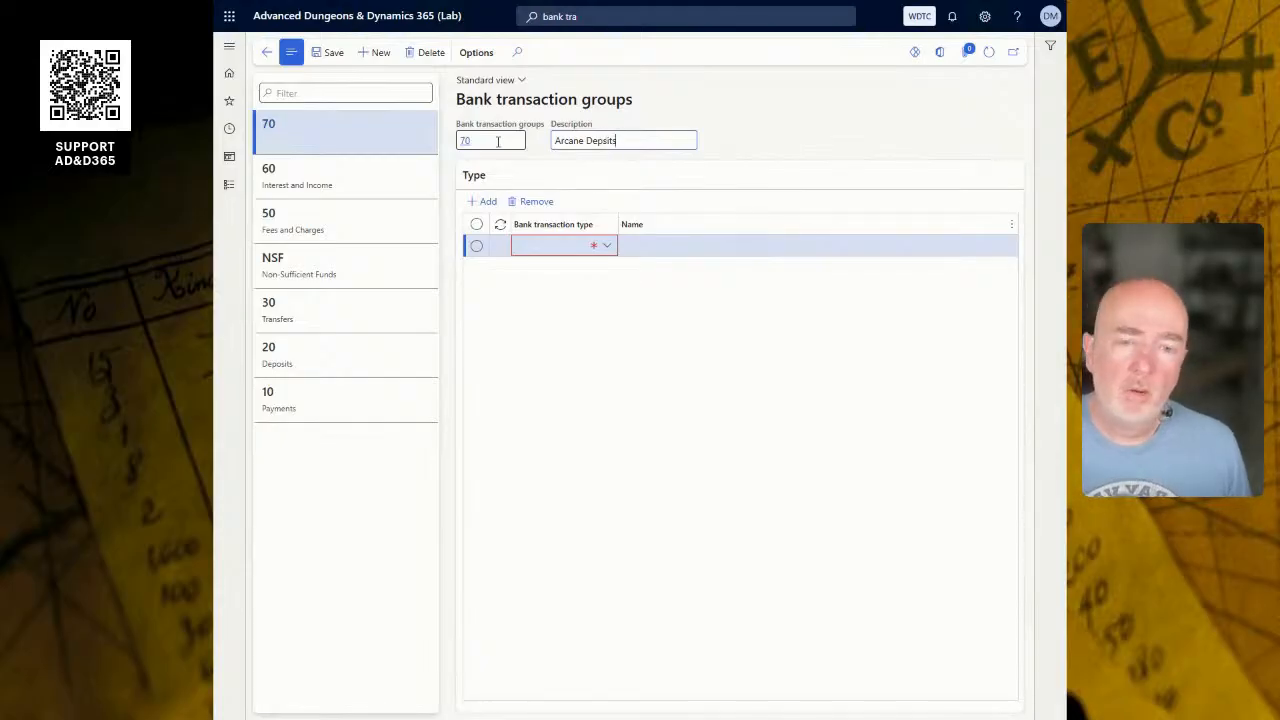
{"action": "key", "text": "Tab"}
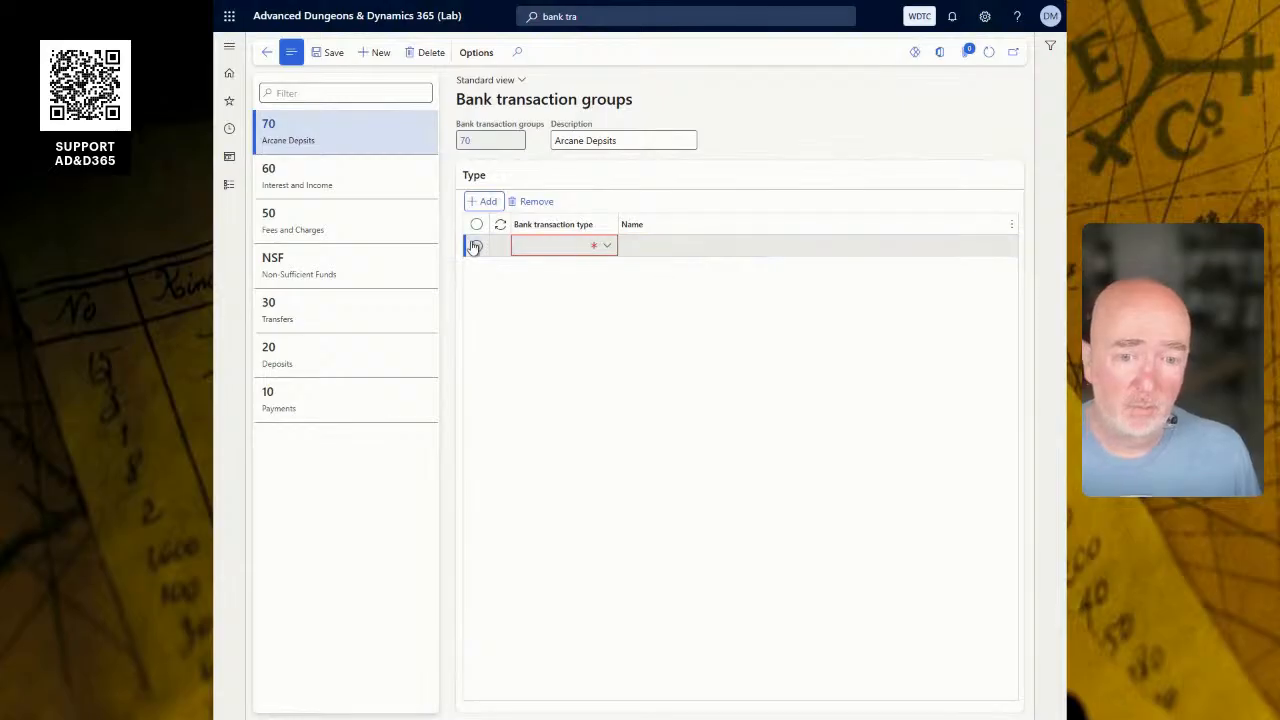
{"action": "left_click", "coordinate": [522, 248]}
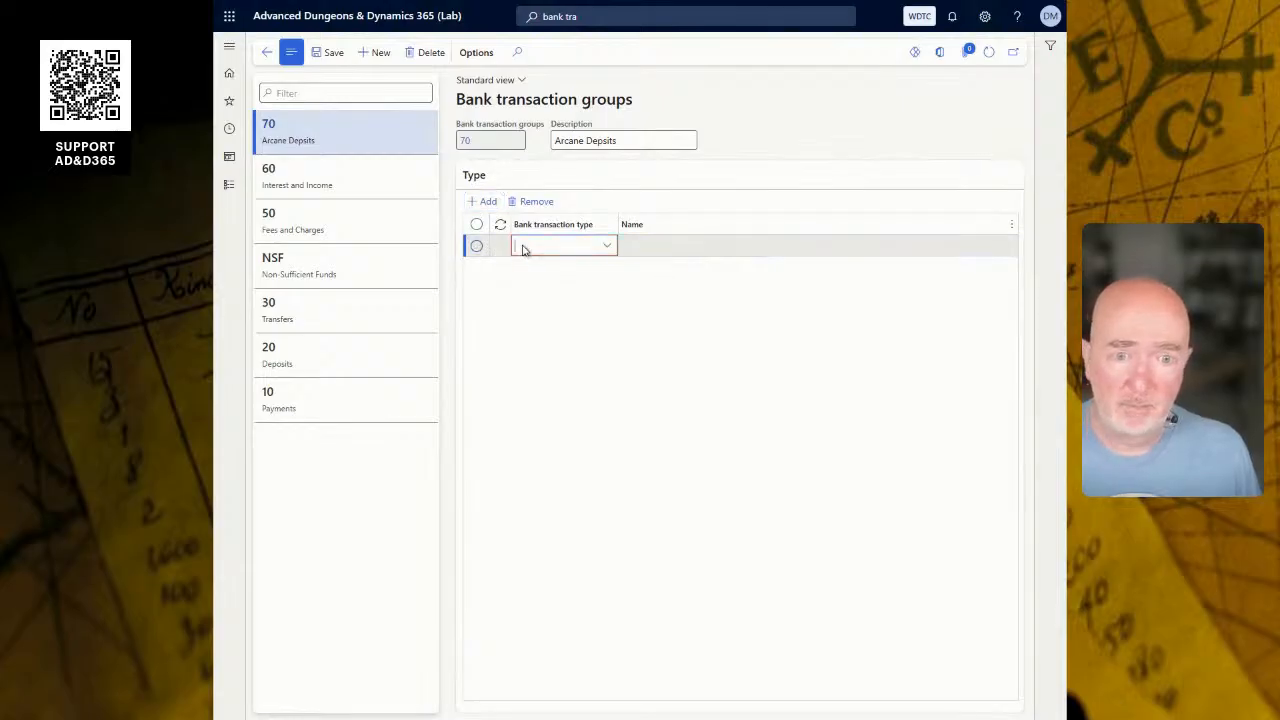
{"action": "left_click", "coordinate": [605, 141]}
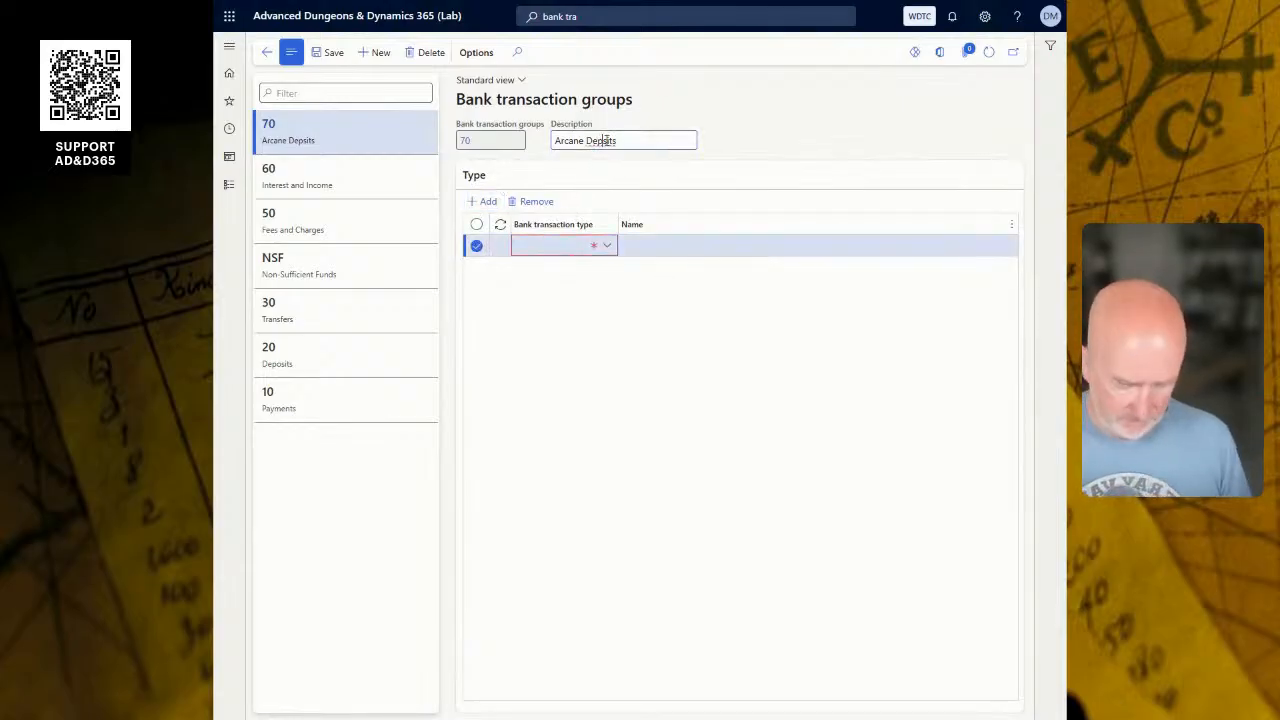
{"action": "type", "text": "o"}
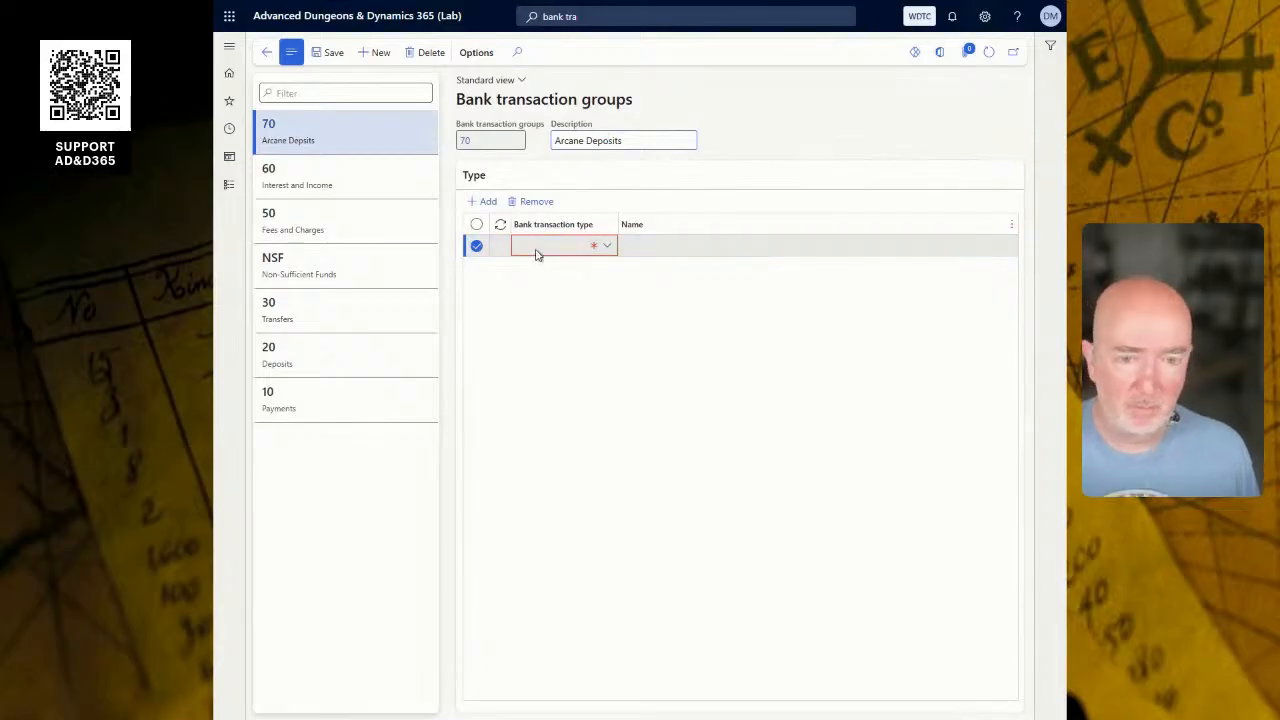
Step: Assign bank transaction type 13 Arcane Escrow Deposit to the Arcane Deposits group
{"action": "left_click", "coordinate": [550, 248]}
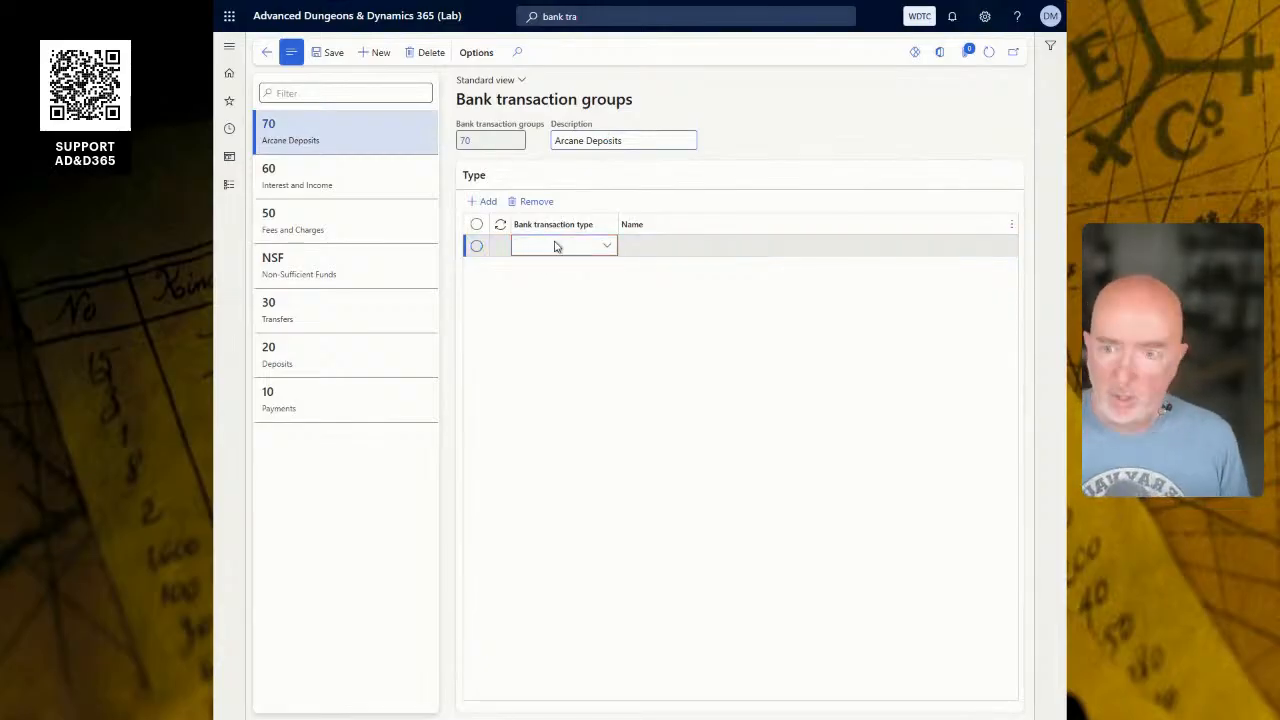
{"action": "type", "text": "11"}
{"action": "type", "text": "3"}
{"action": "key", "text": "Tab"}
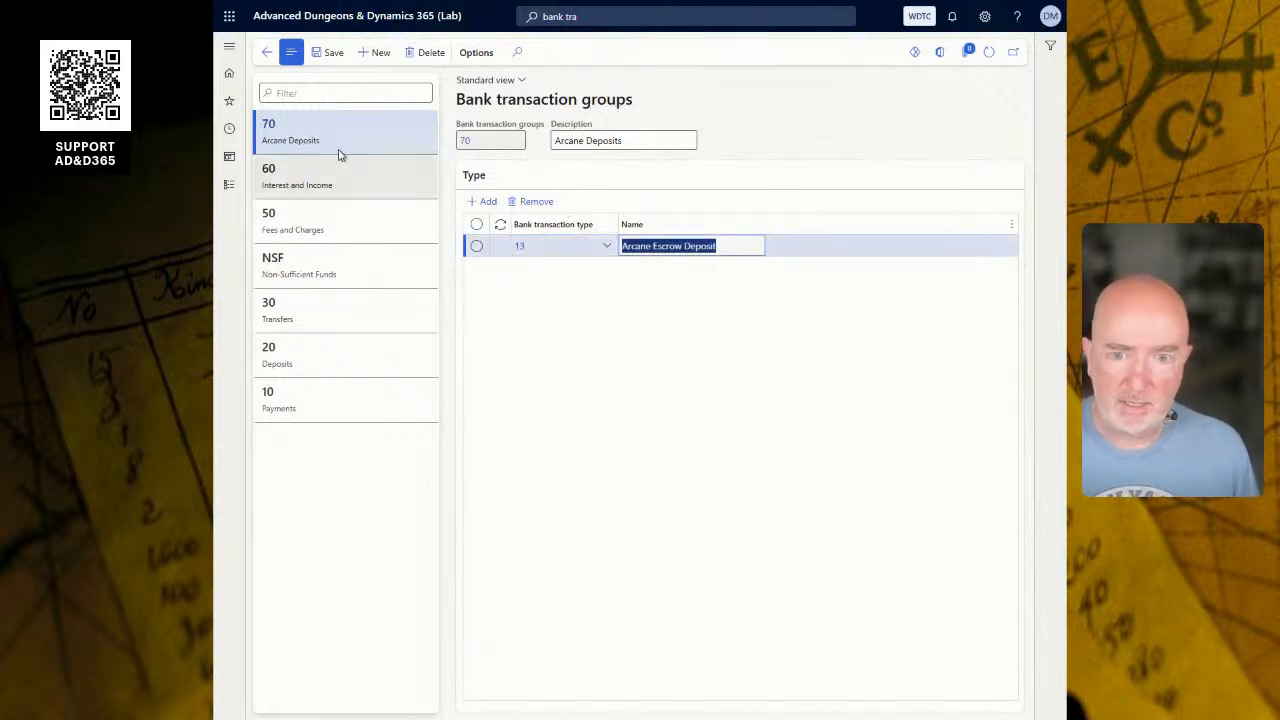
Step: Create bank transaction group 80 with the description Trade Guild Assessments
{"action": "left_click", "coordinate": [373, 55]}
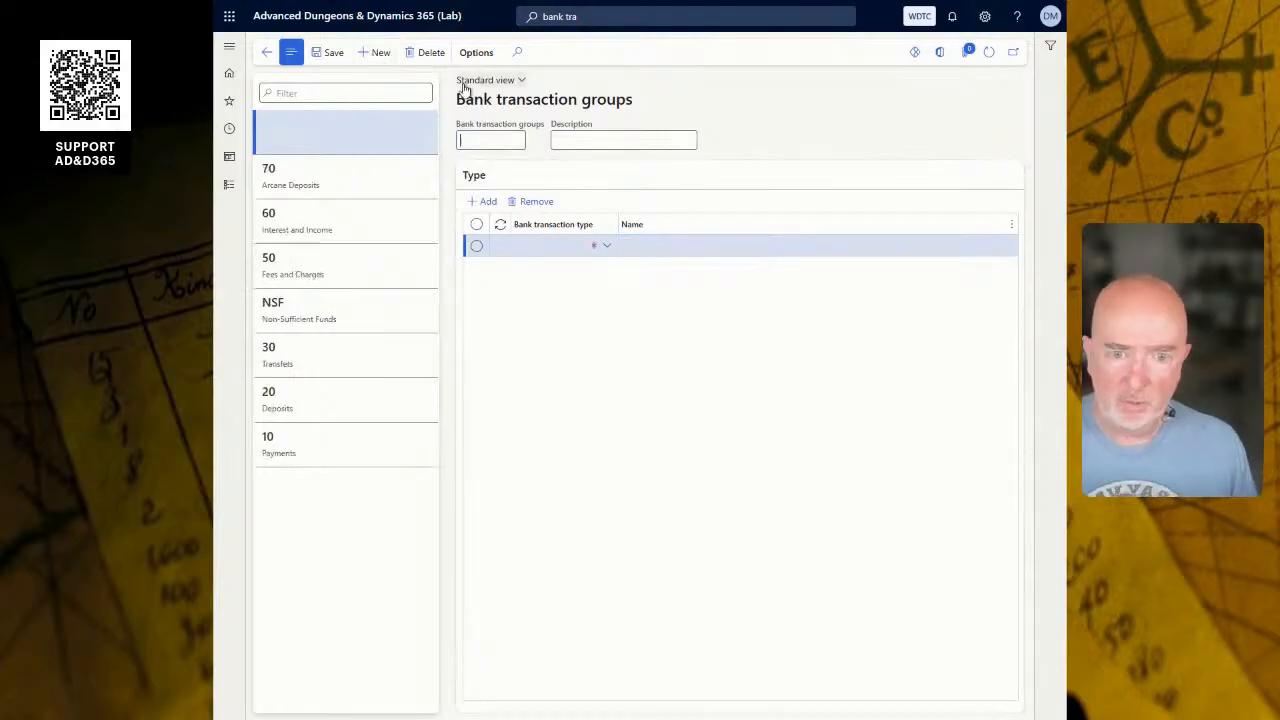
{"action": "type", "text": "80"}
{"action": "key", "text": "Tab"}
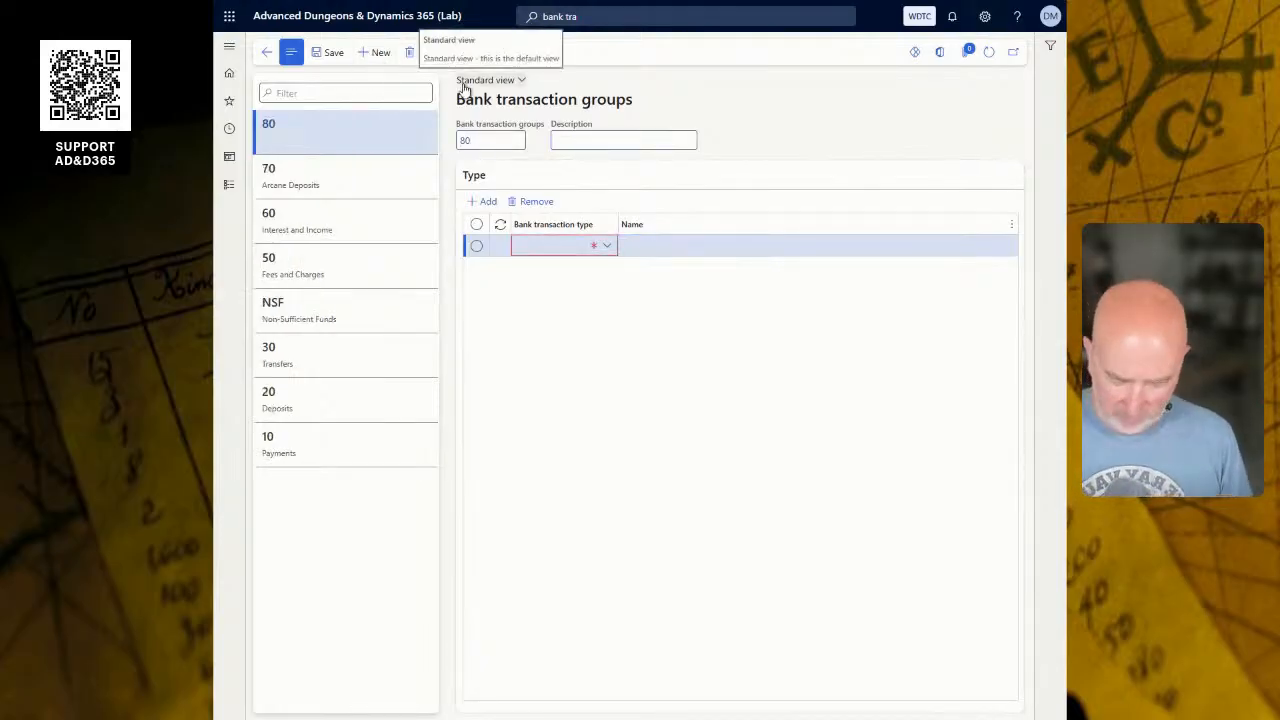
{"action": "type", "text": "T"}
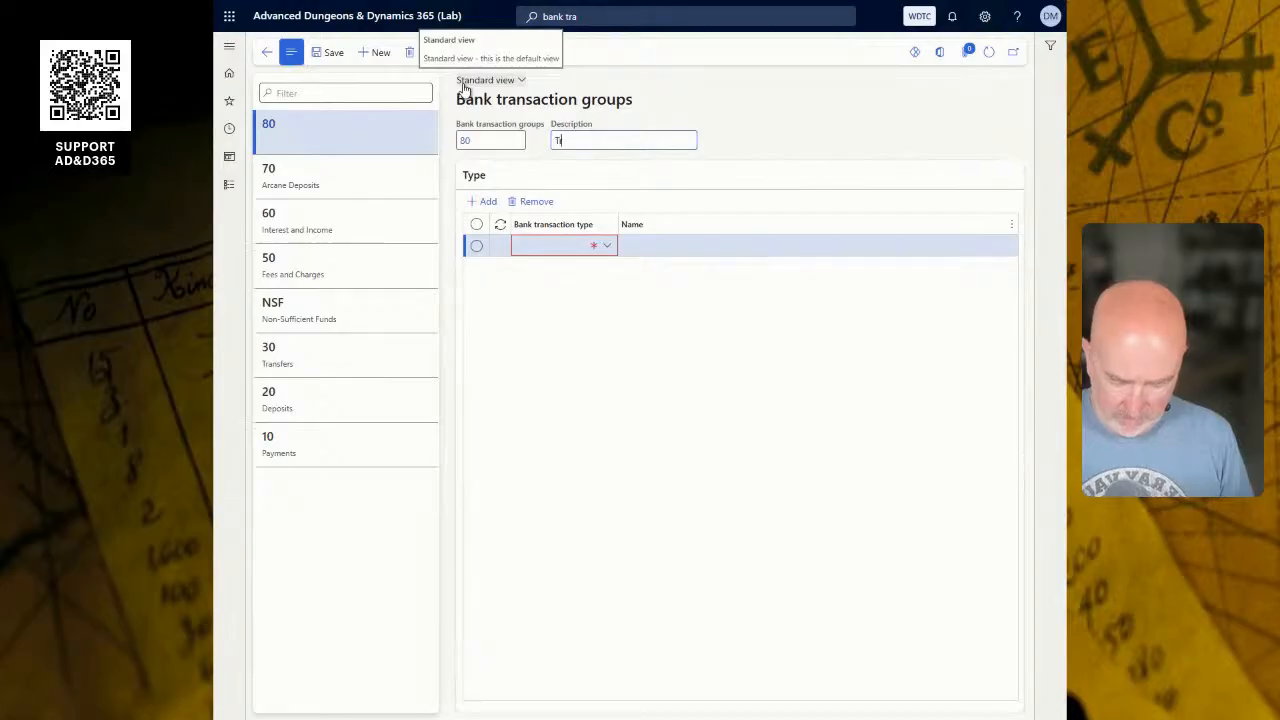
{"action": "type", "text": "rade Gui"}
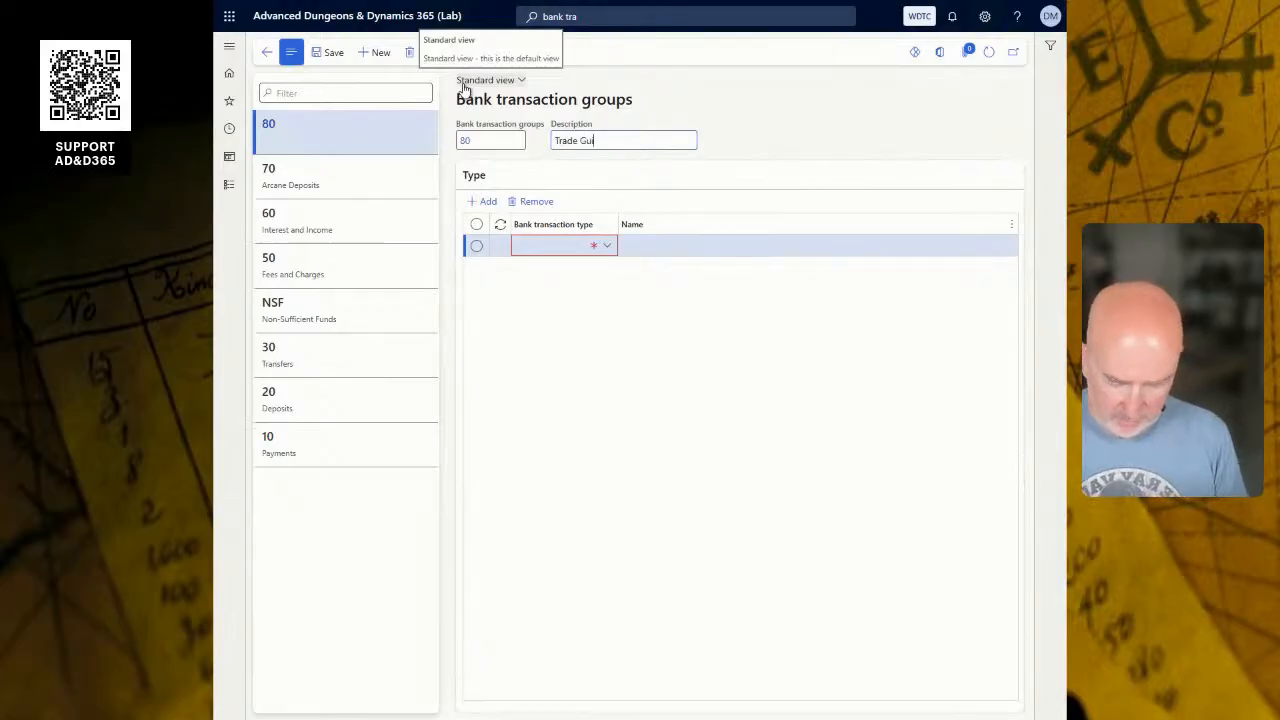
{"action": "type", "text": "ld Assessments"}
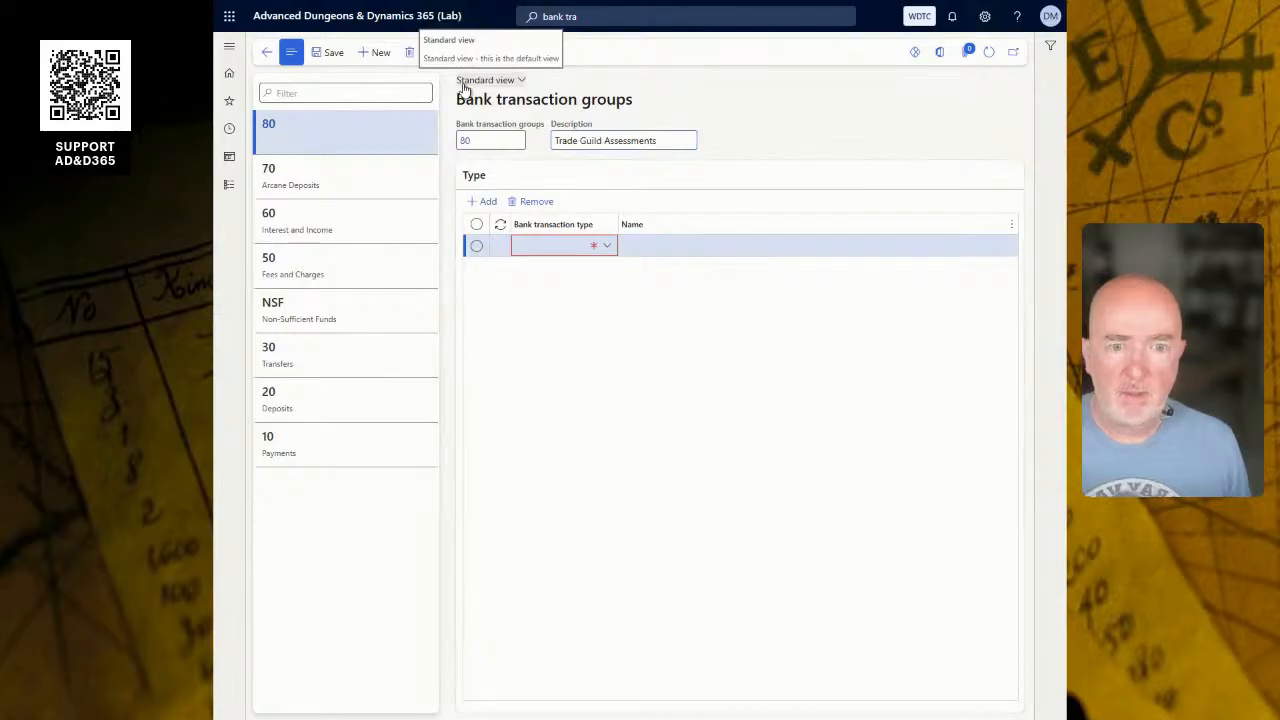
{"action": "key", "text": "Tab"}
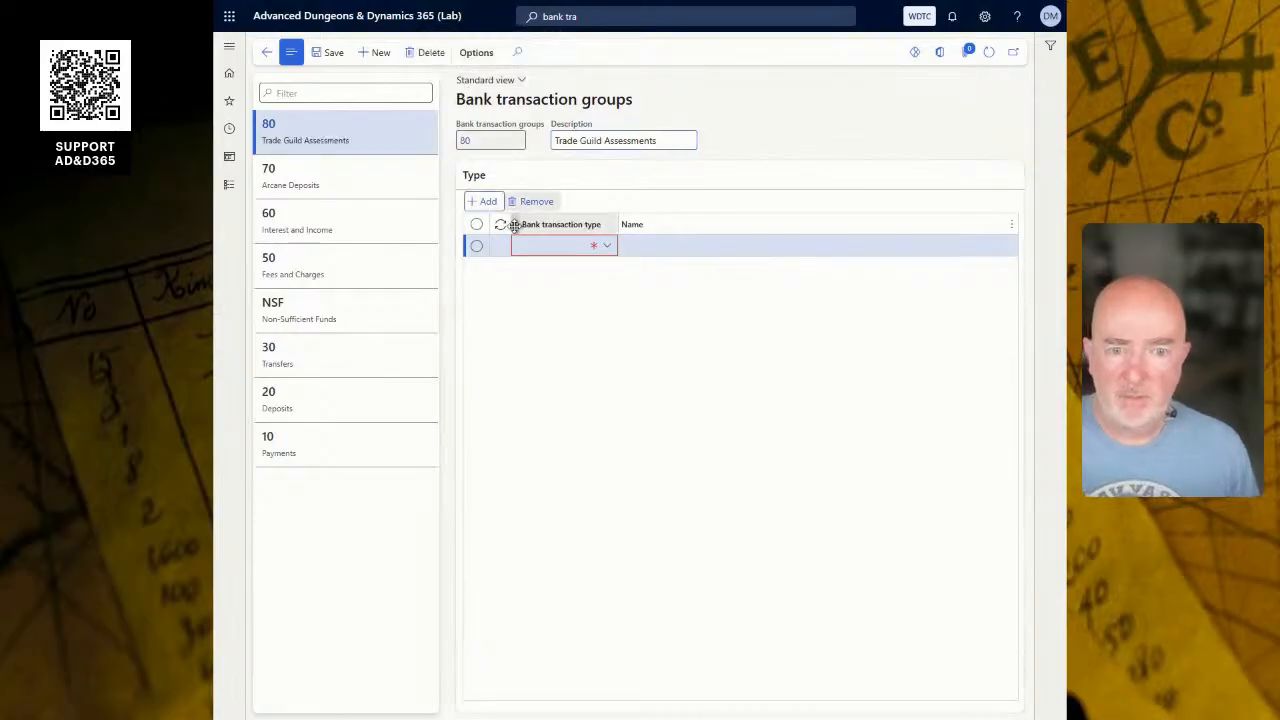
Step: Assign bank transaction types 14 Dragon Hoard Transfer and 15 Spellcasting Fees to the Trade Guild Assessments group
{"action": "left_click", "coordinate": [547, 246]}
{"action": "type", "text": "1"}
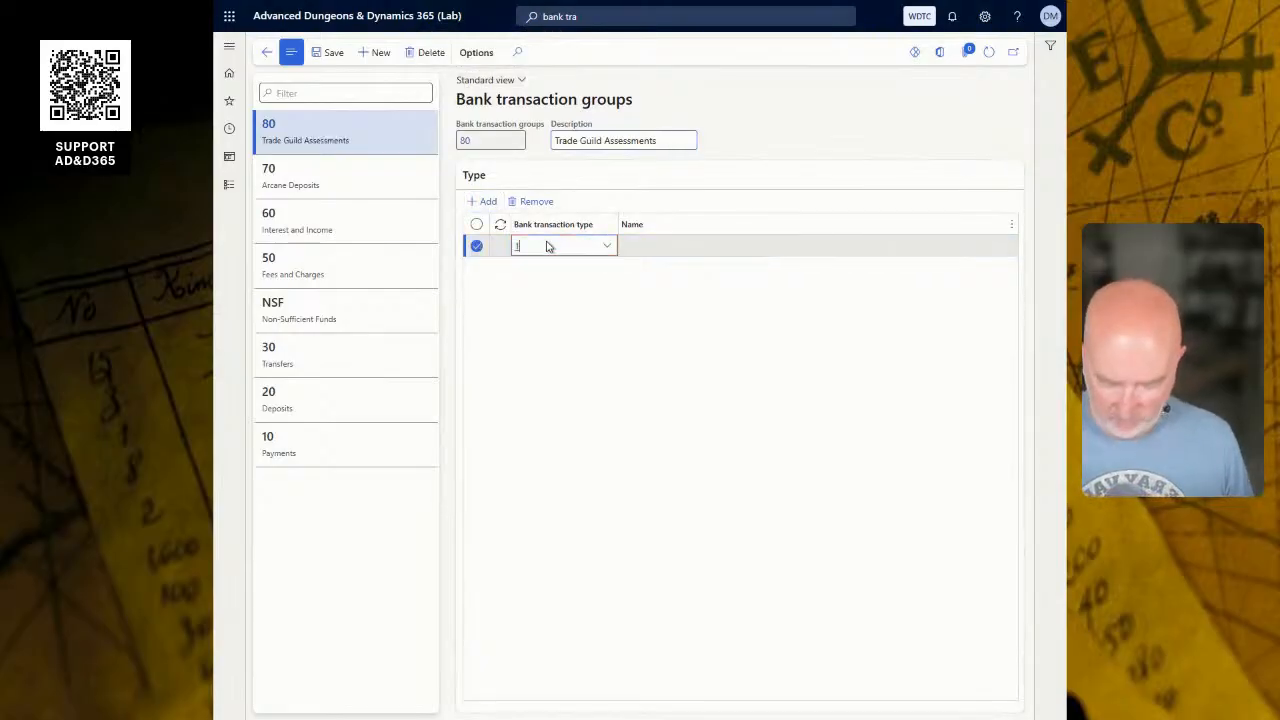
{"action": "type", "text": "4"}
{"action": "key", "text": "Down"}
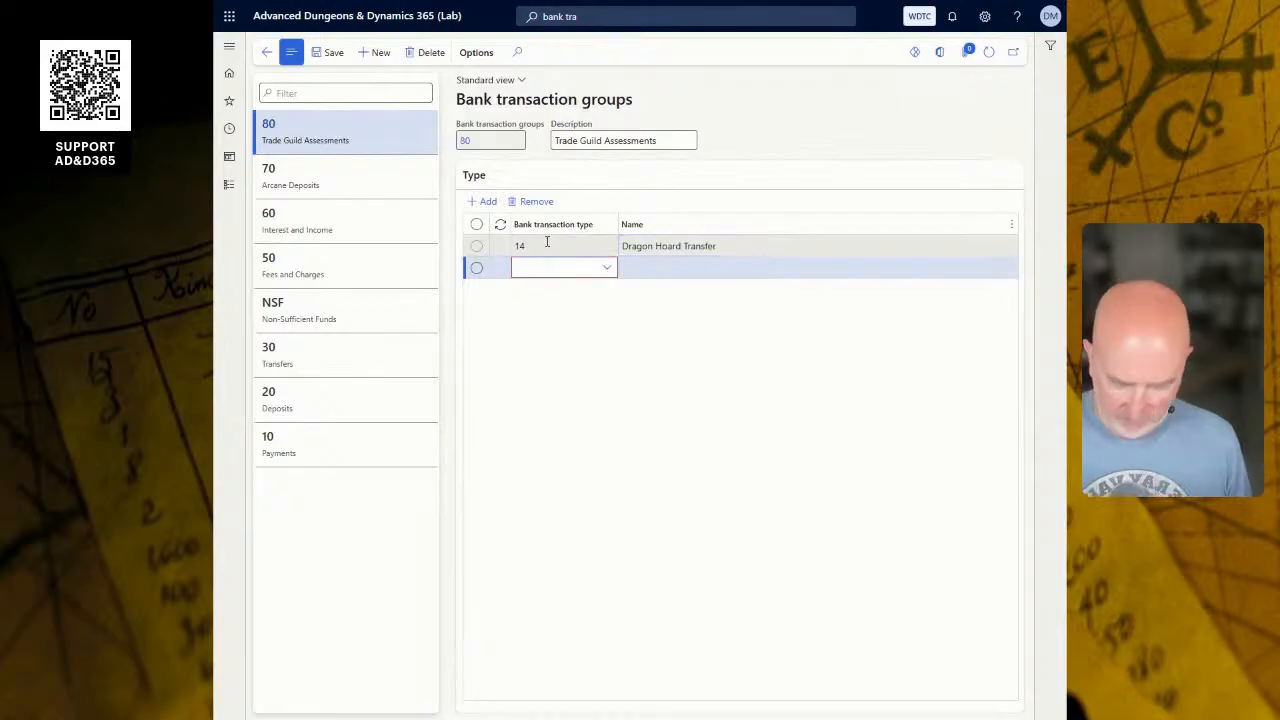
{"action": "type", "text": "15"}
{"action": "key", "text": "Tab"}
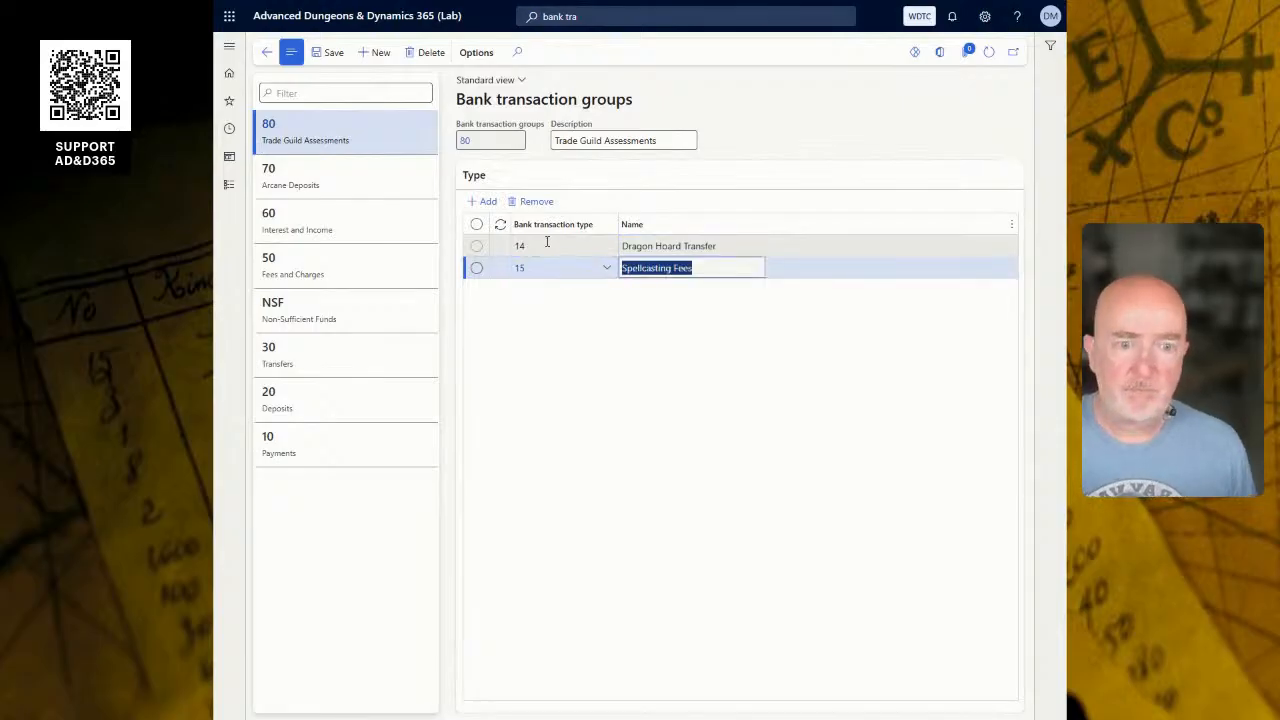
Step: Create bank transaction group PLANAR with the description Planar Transfers
{"action": "left_click", "coordinate": [380, 54]}
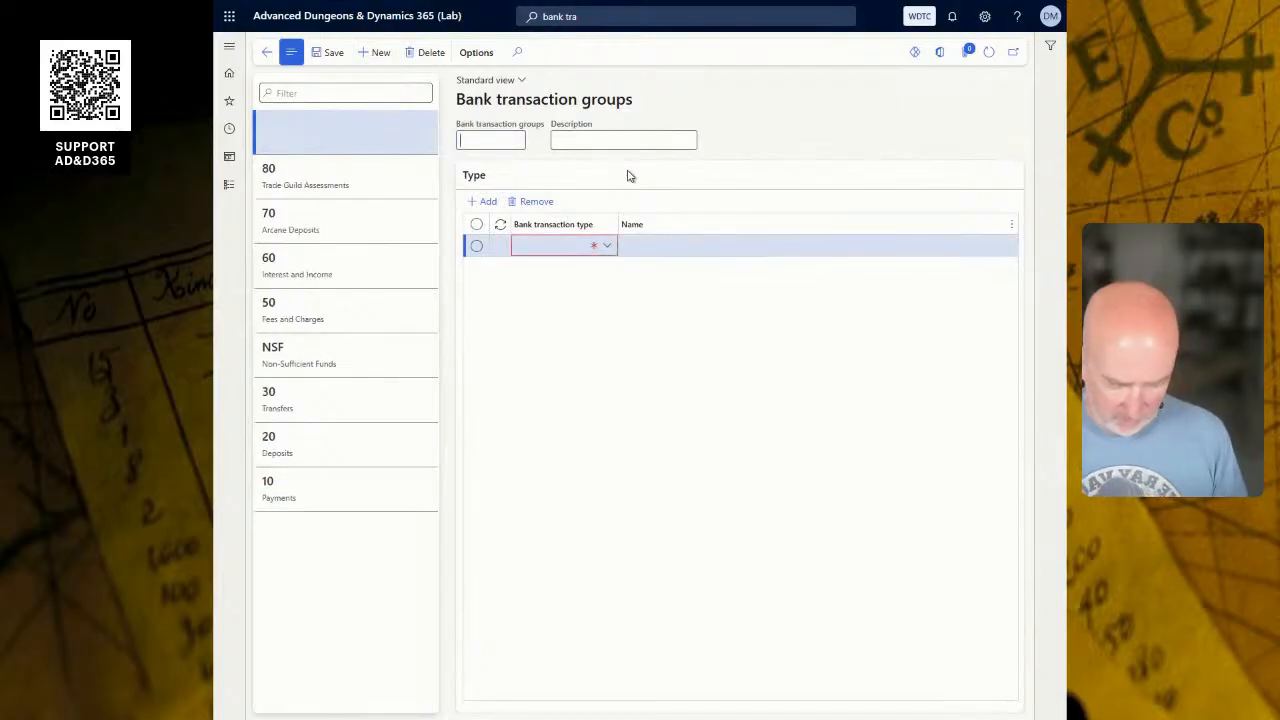
{"action": "type", "text": "PLANAE"}
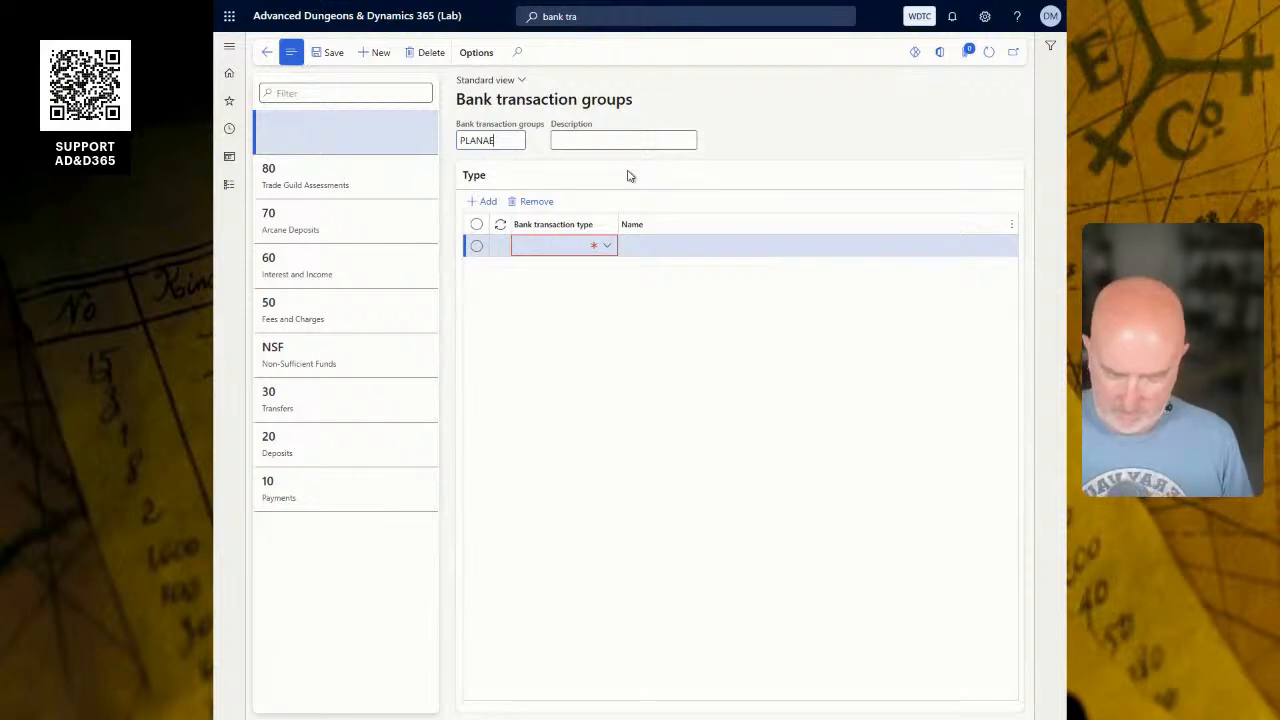
{"action": "type", "text": "R"}
{"action": "key", "text": "Tab"}
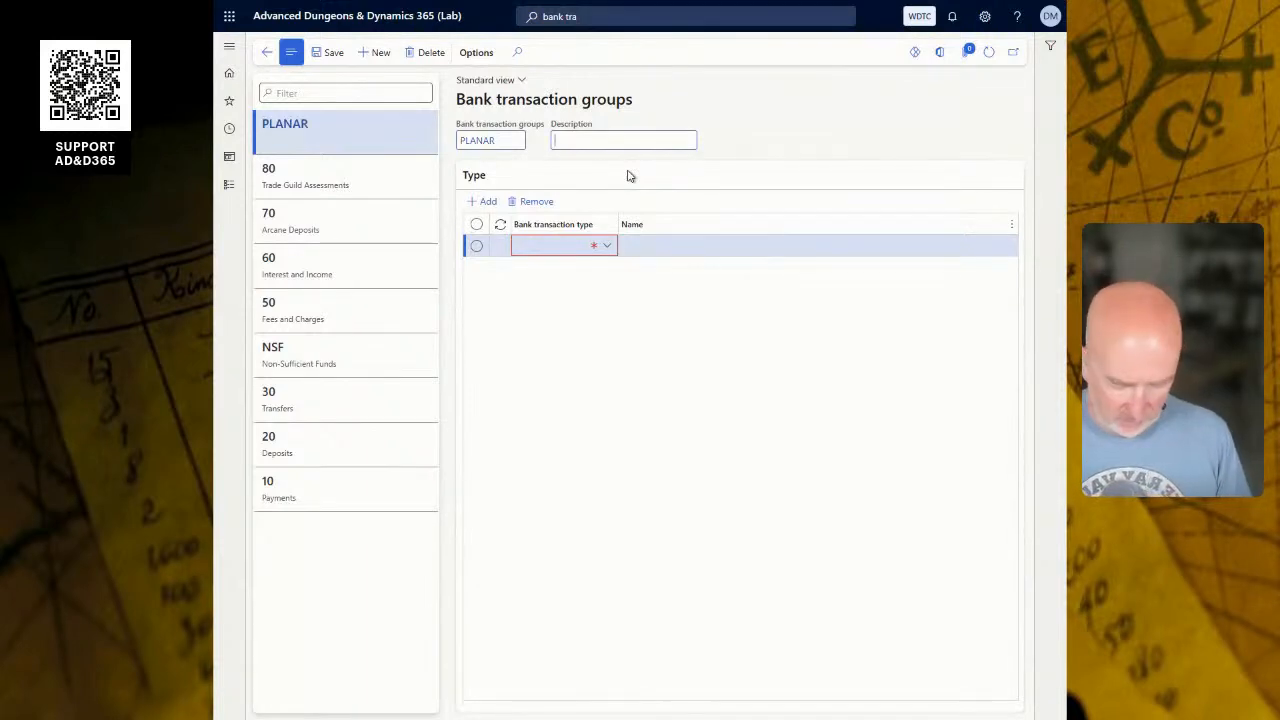
{"action": "type", "text": "Planar T"}
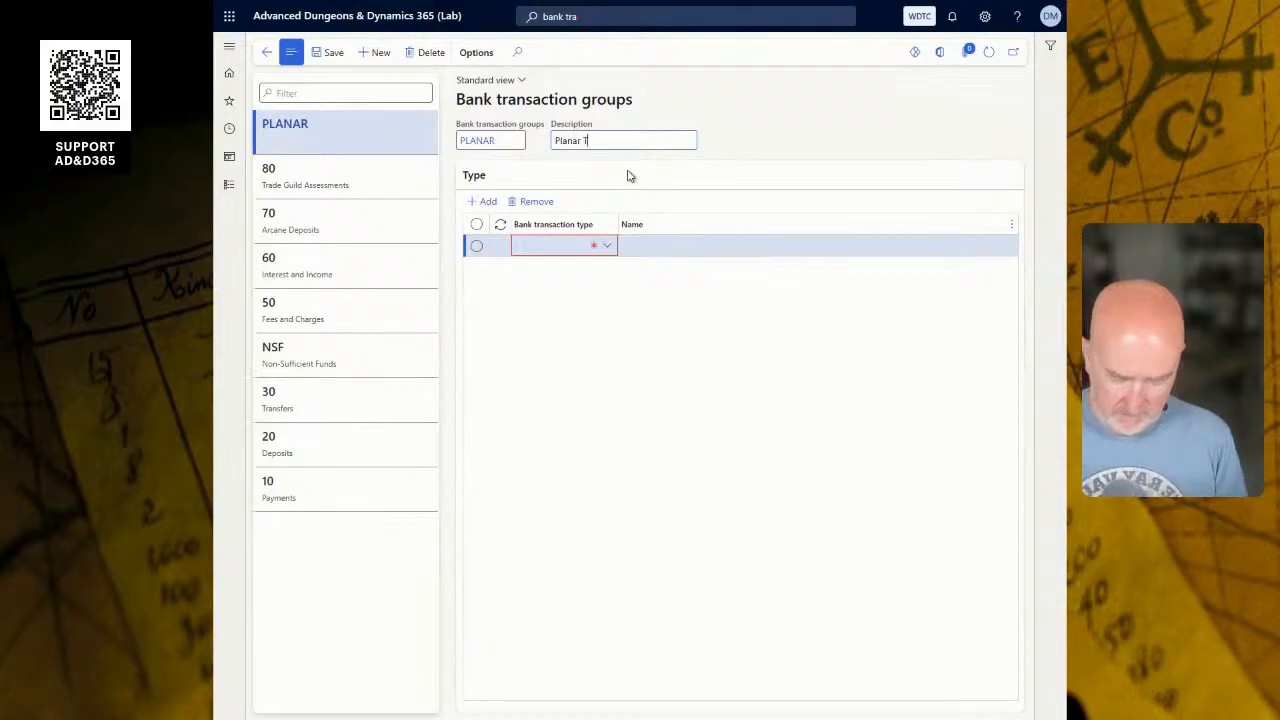
{"action": "type", "text": "ranser"}
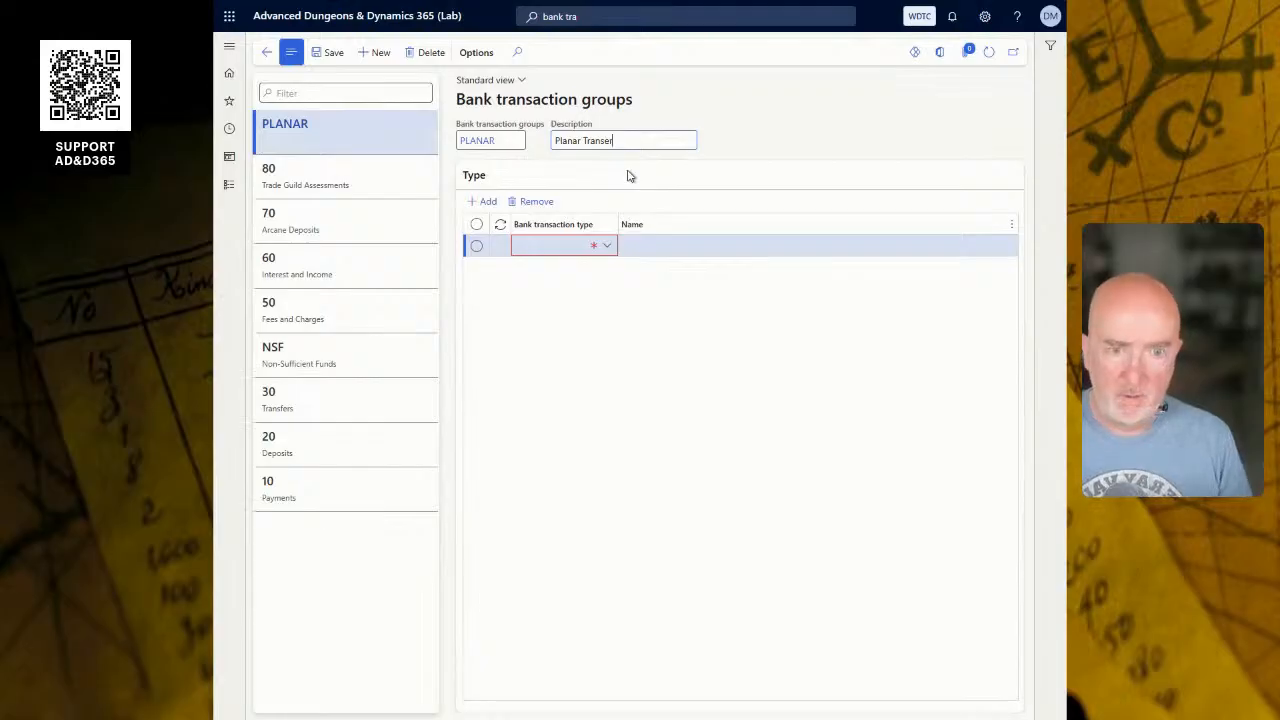
{"action": "key", "text": "BackSpace"}
{"action": "key", "text": "BackSpace"}
{"action": "type", "text": "fers"}
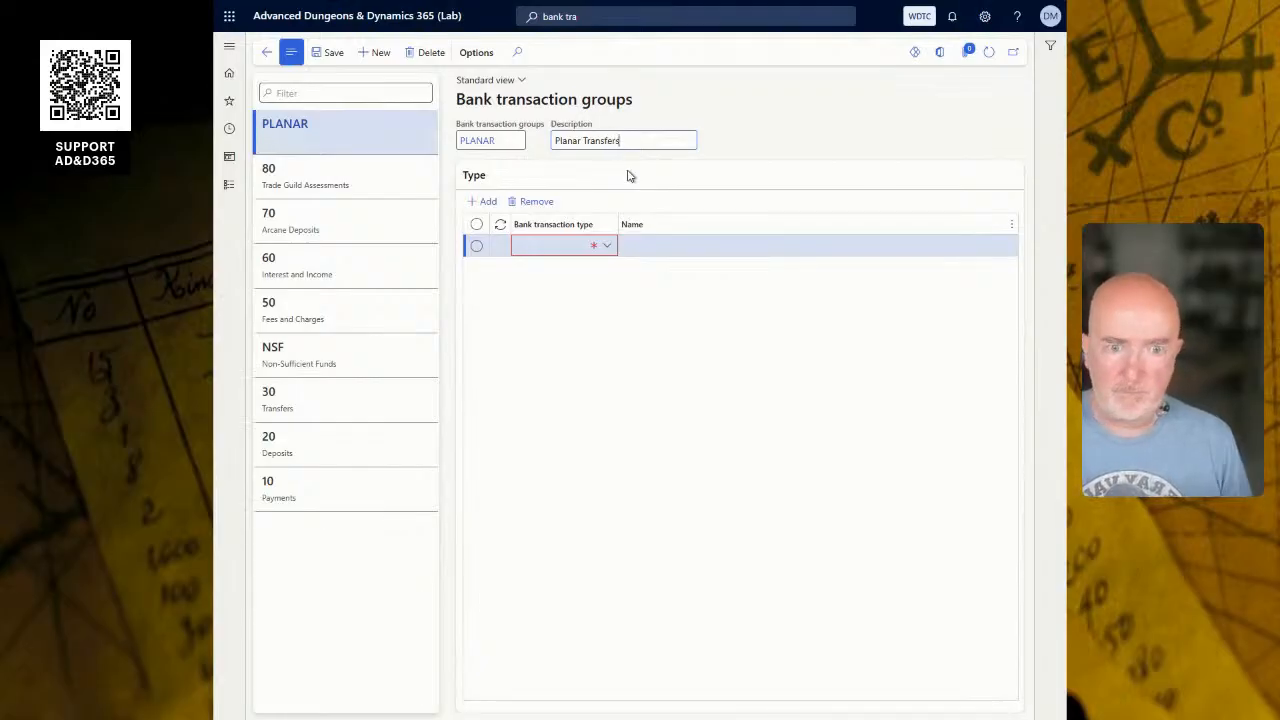
{"action": "key", "text": "Tab"}
Step: Try to assign bank transaction type 16 to the Planar Transfers group
{"action": "left_click", "coordinate": [588, 250]}
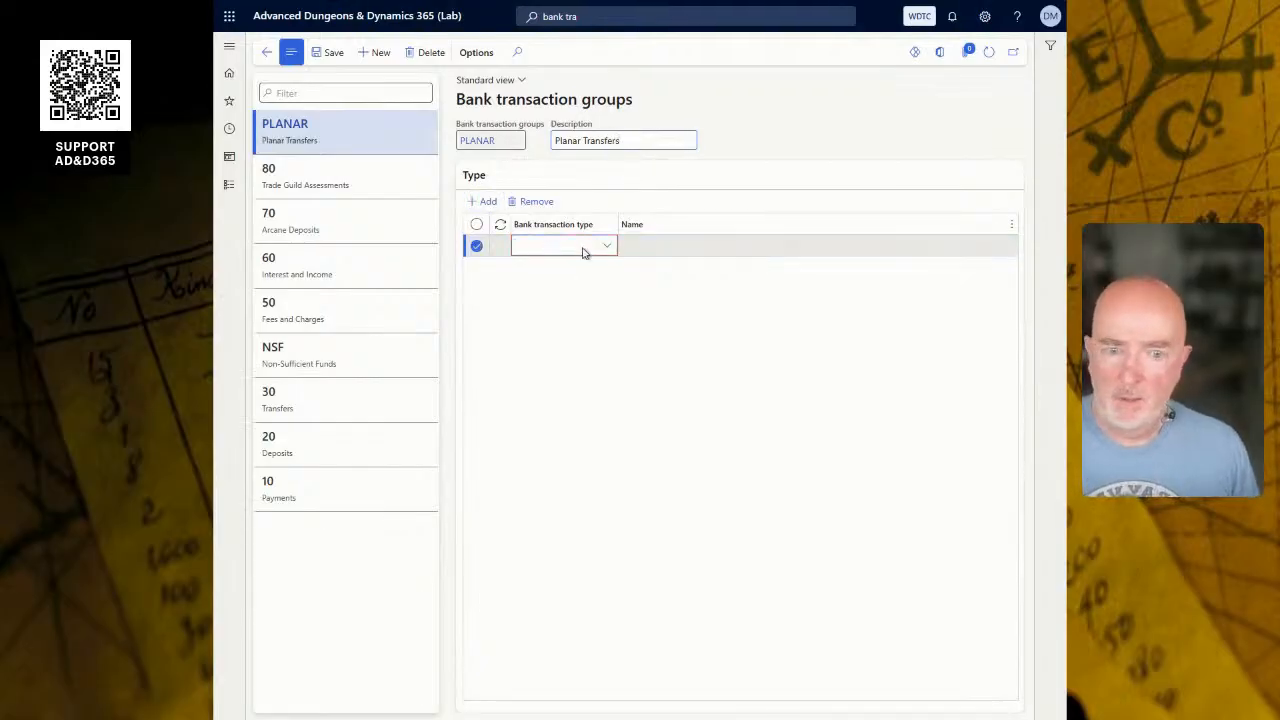
{"action": "type", "text": "16"}
{"action": "key", "text": "Tab"}
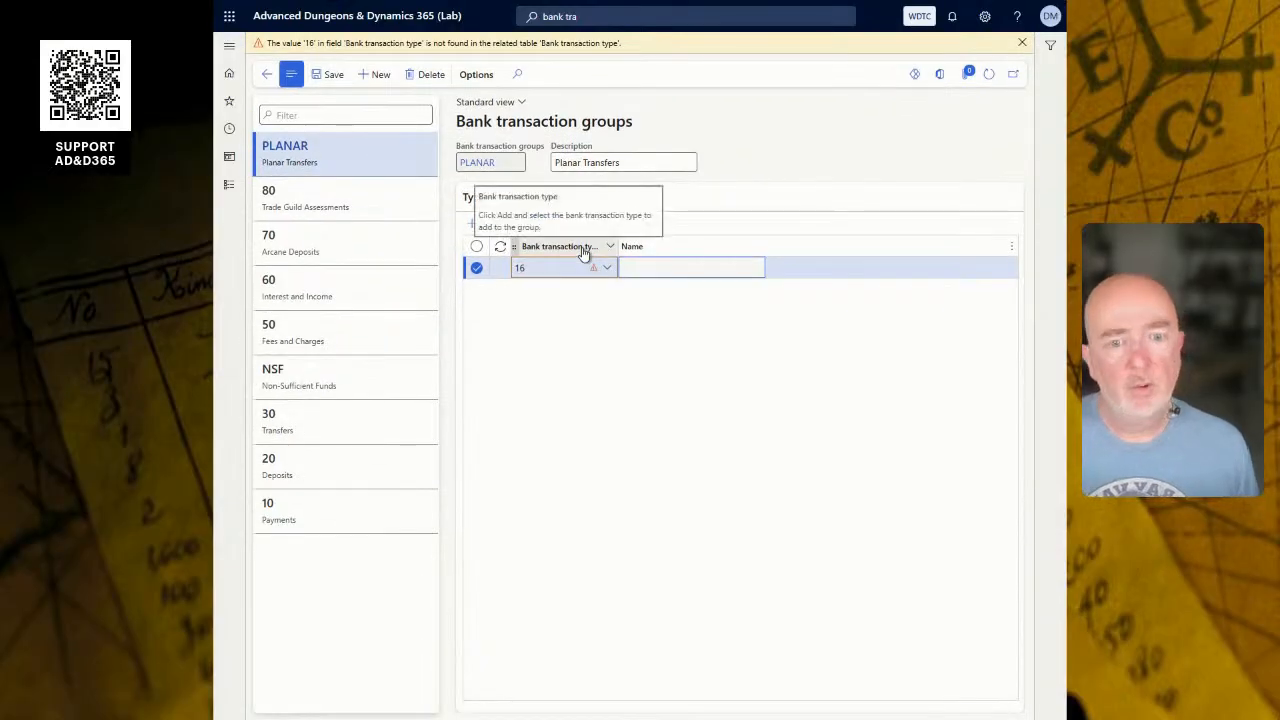
Step: Open the bank transaction types from the group's type line and create type 16 named Transfers - Planar
{"action": "right_click", "coordinate": [609, 270]}
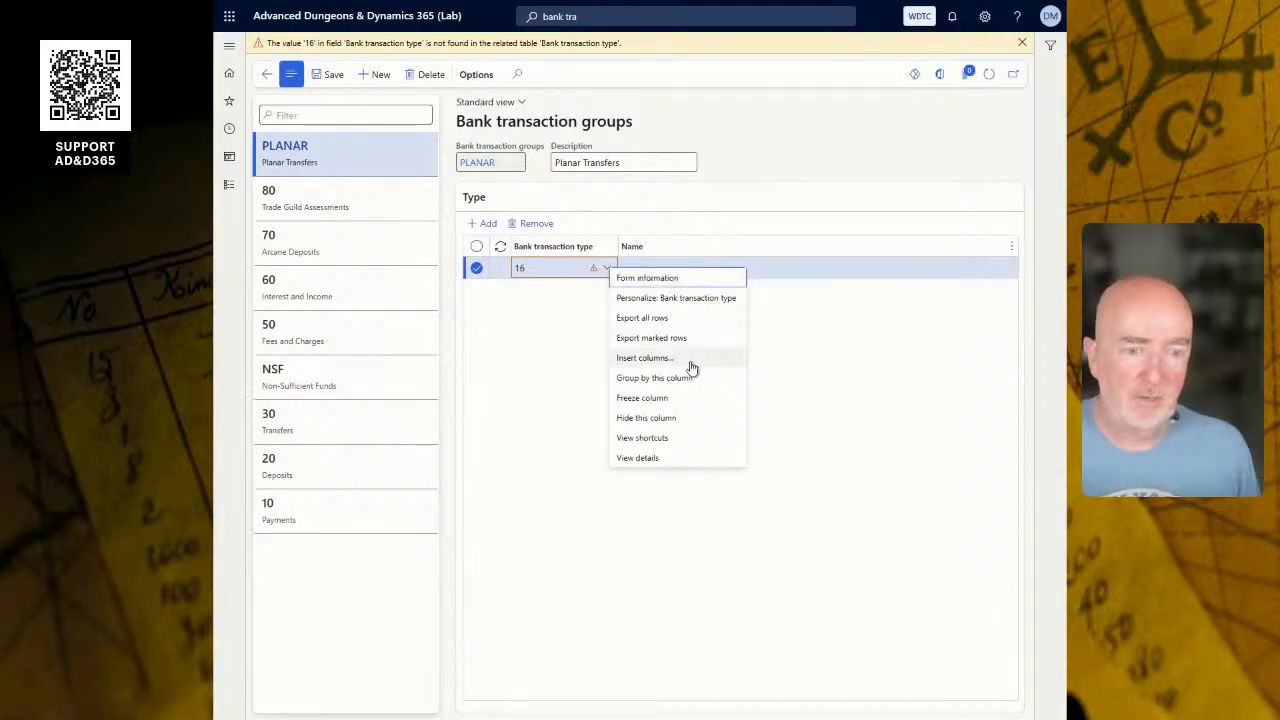
{"action": "left_click", "coordinate": [665, 455]}
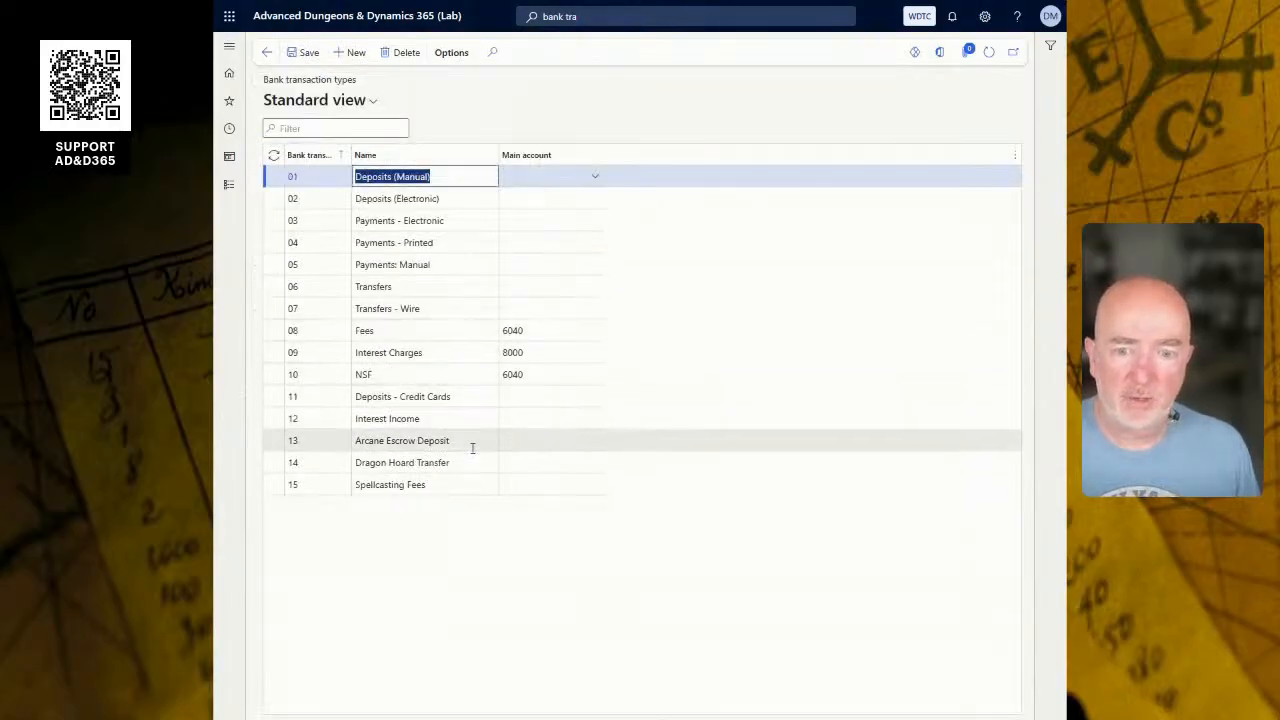
{"action": "left_click", "coordinate": [494, 478]}
{"action": "key", "text": "alt+n"}
{"action": "type", "text": "16"}
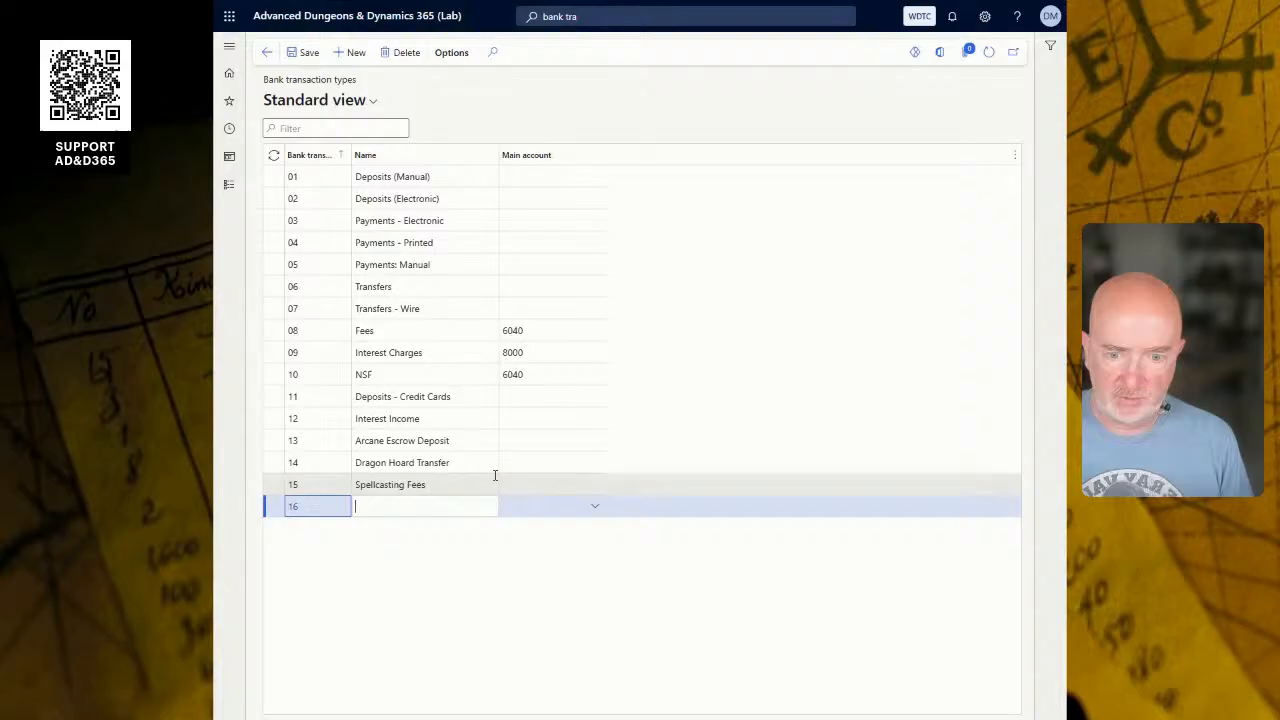
{"action": "key", "text": "Tab"}
{"action": "type", "text": "Po"}
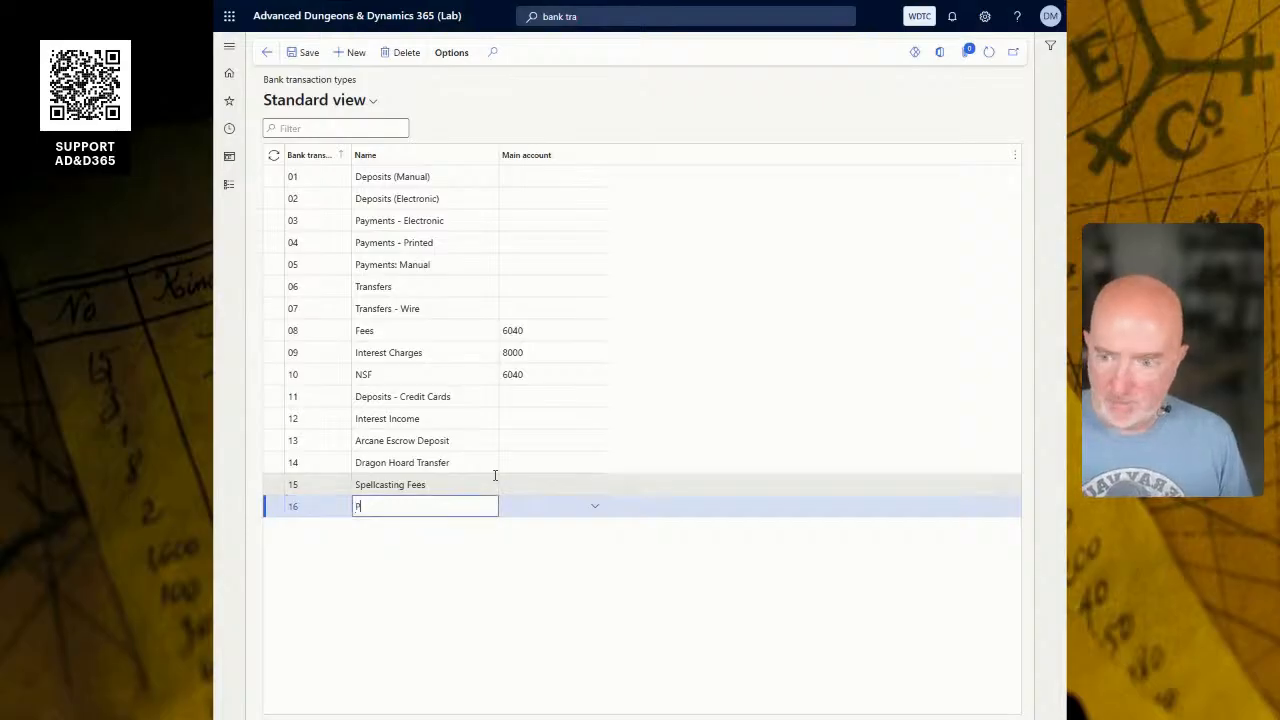
{"action": "key", "text": "BackSpace"}
{"action": "key", "text": "BackSpace"}
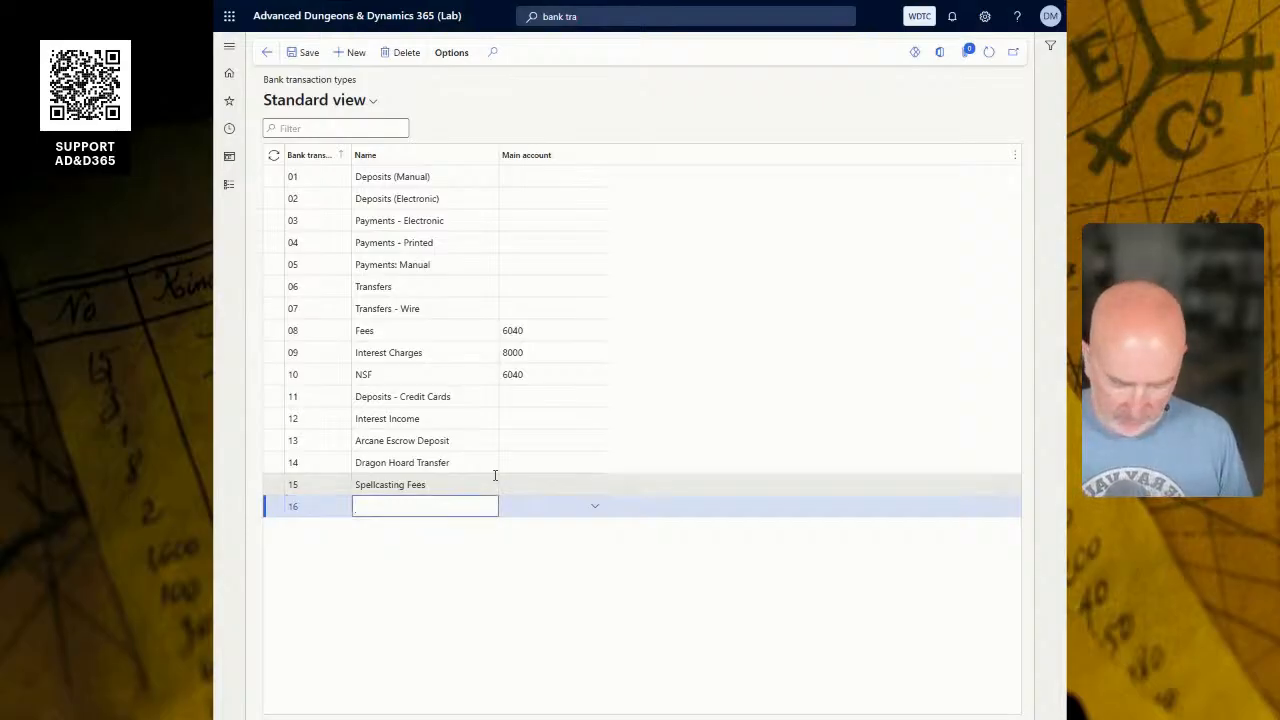
{"action": "type", "text": "Transfers "}
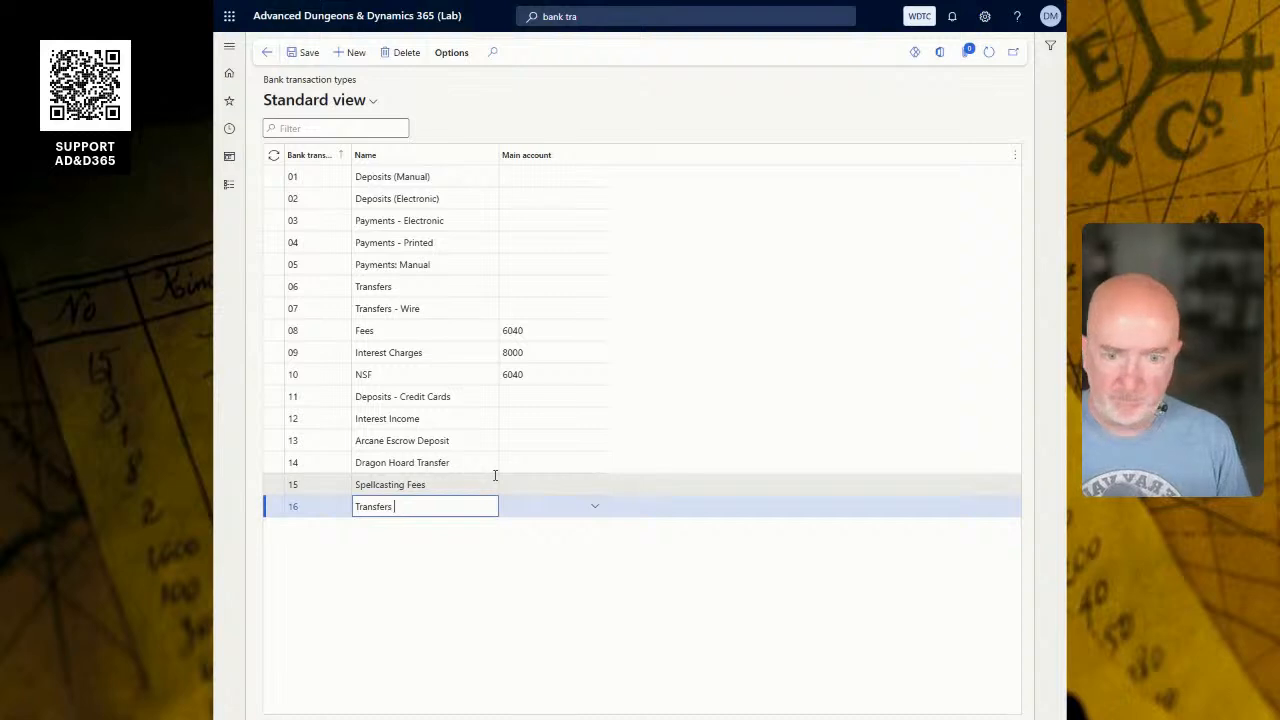
{"action": "type", "text": "- Planar"}
{"action": "key", "text": "Tab"}
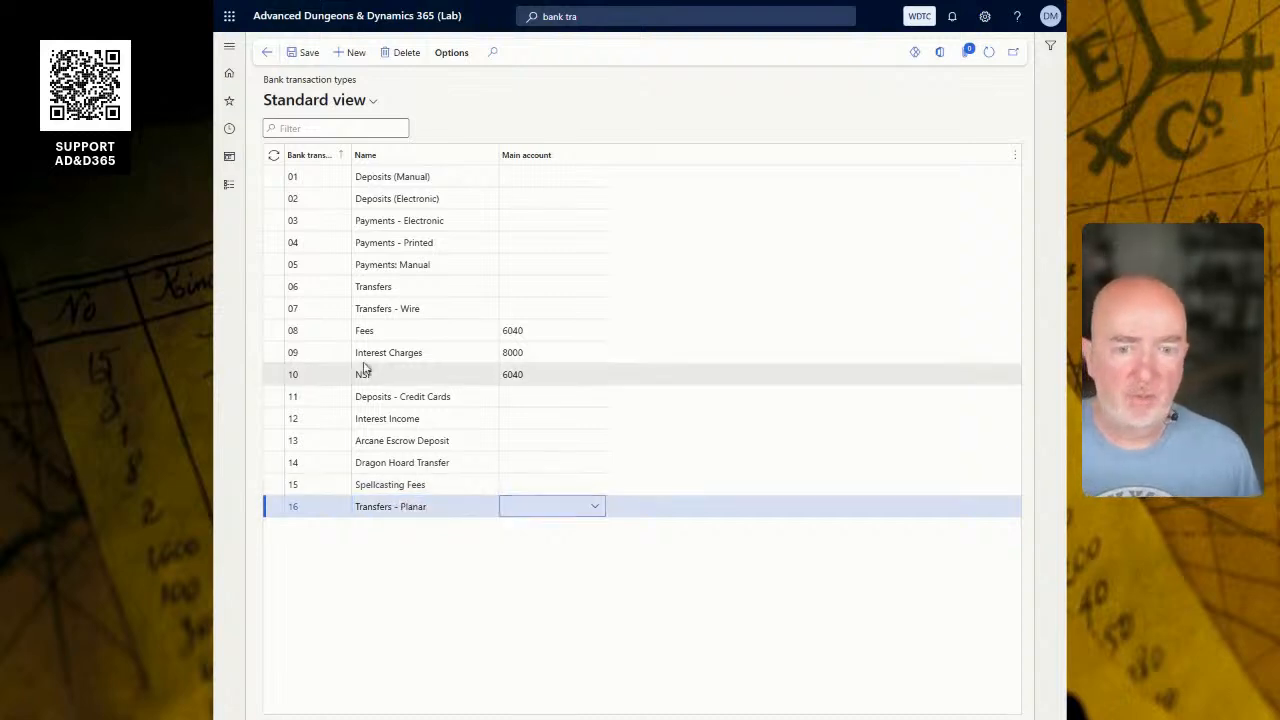
Step: Return to the bank transaction groups and assign type 16 Transfers - Planar to the Planar Transfers group
{"action": "left_click", "coordinate": [267, 54]}
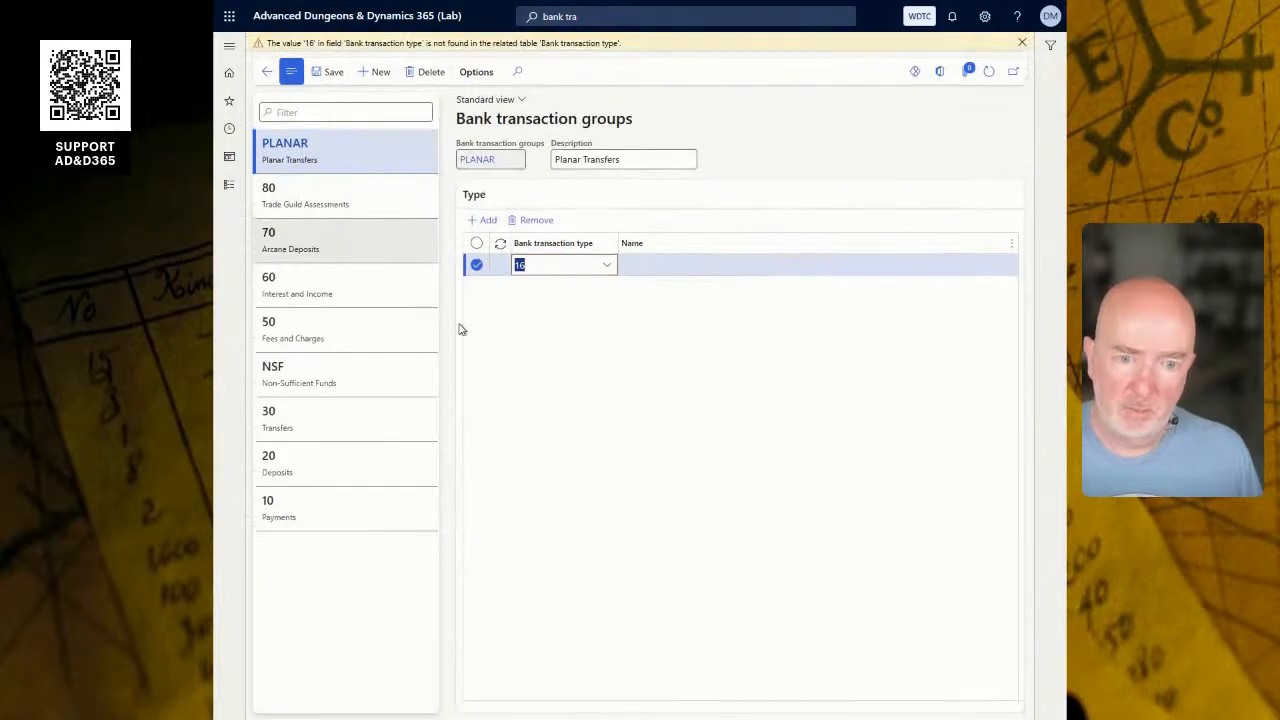
{"action": "left_click", "coordinate": [691, 270]}
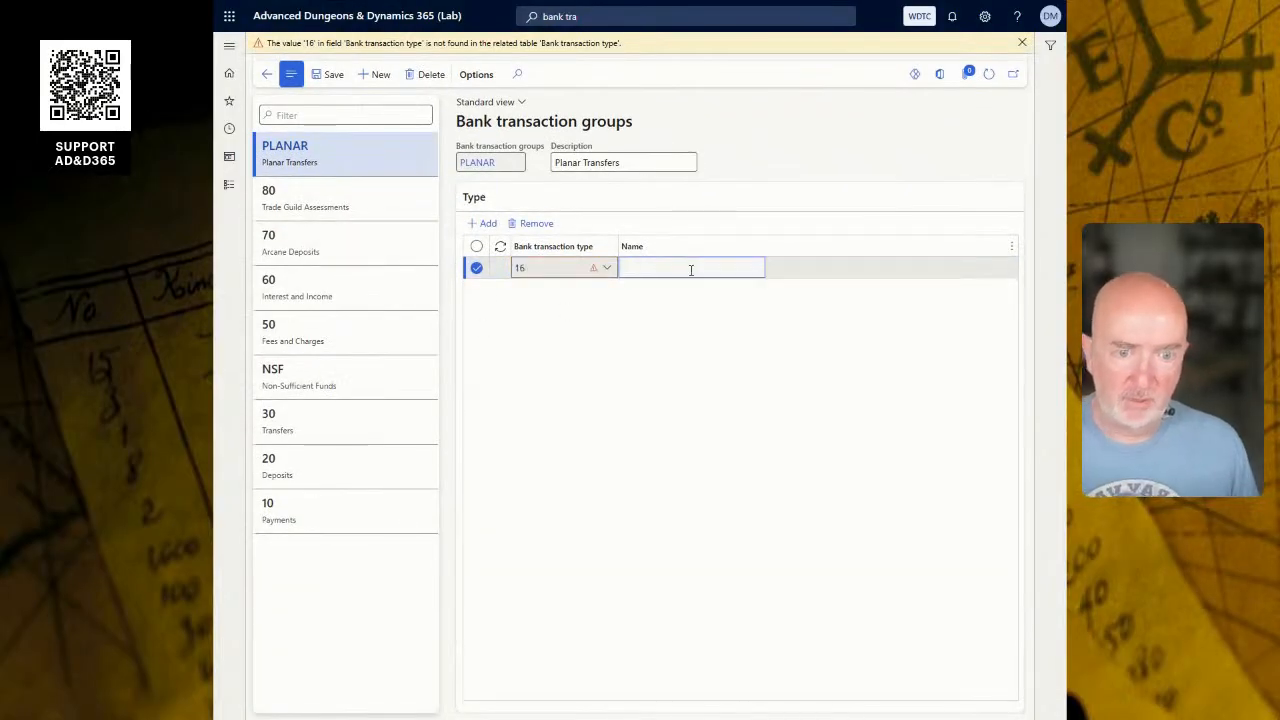
{"action": "left_click", "coordinate": [609, 270]}
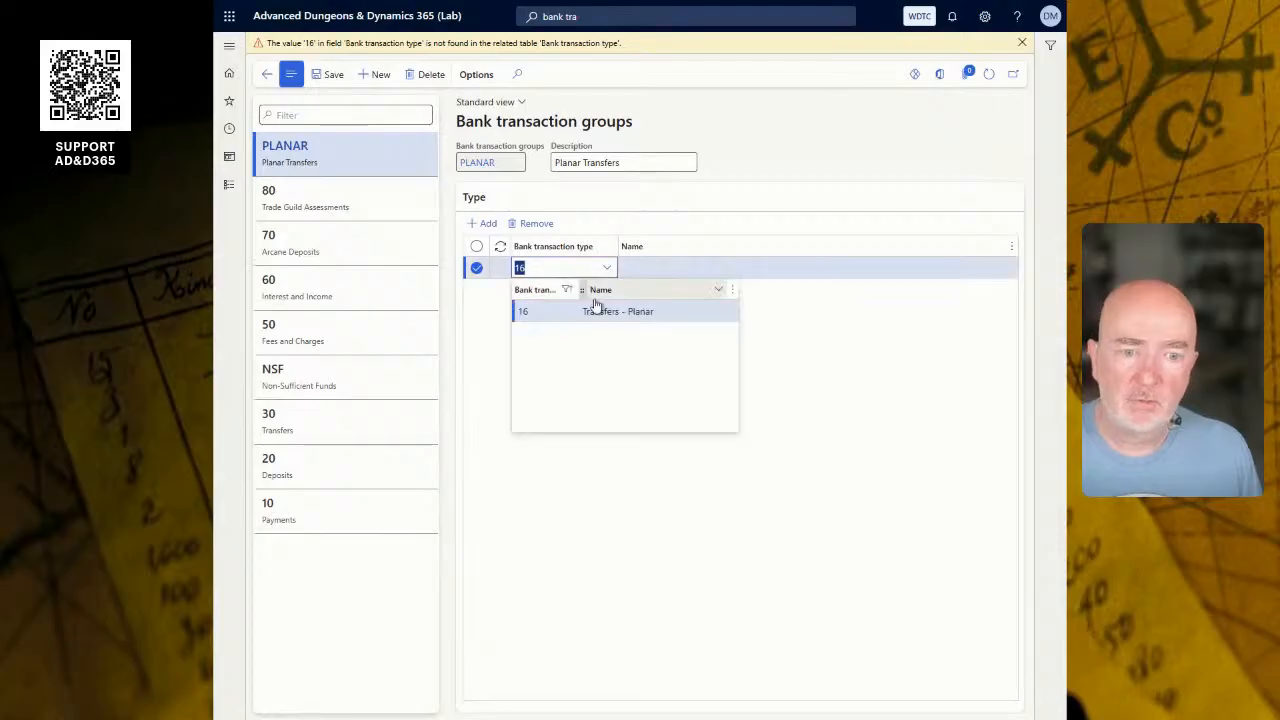
{"action": "left_click", "coordinate": [594, 306]}
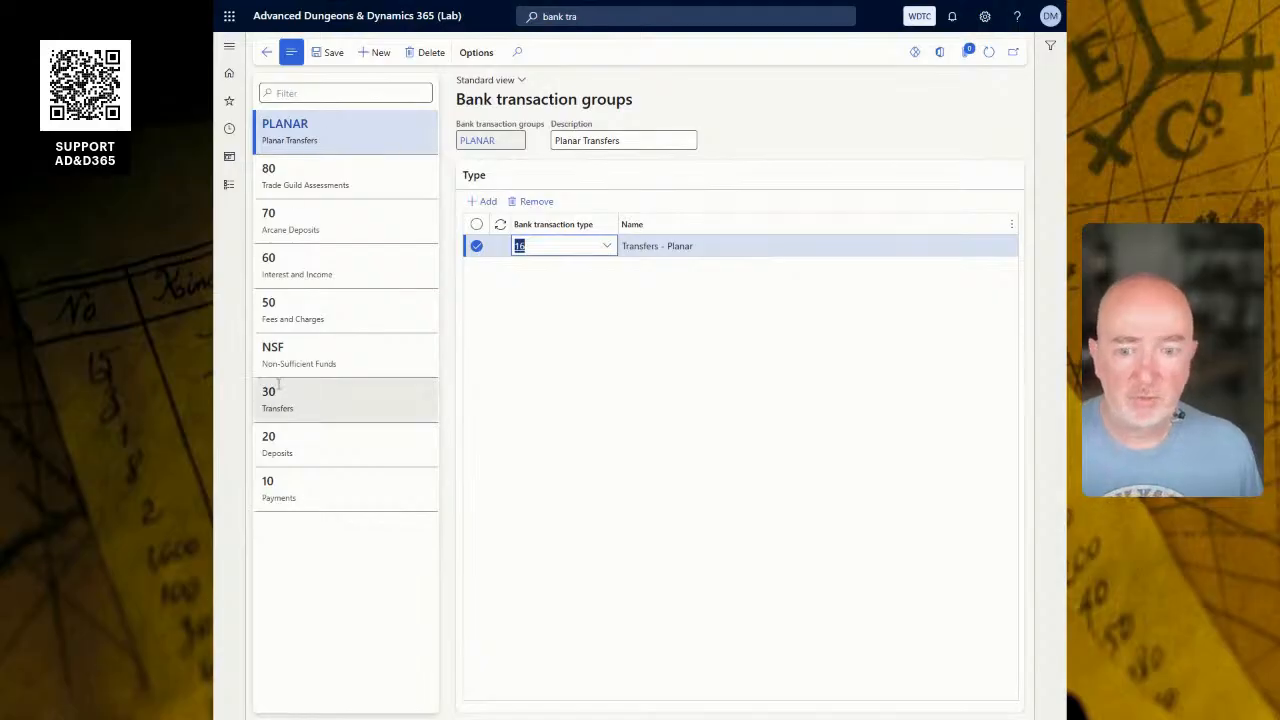
Step: Compare the types assigned to group 30 Transfers with those of the Planar Transfers group
{"action": "left_click", "coordinate": [304, 408]}
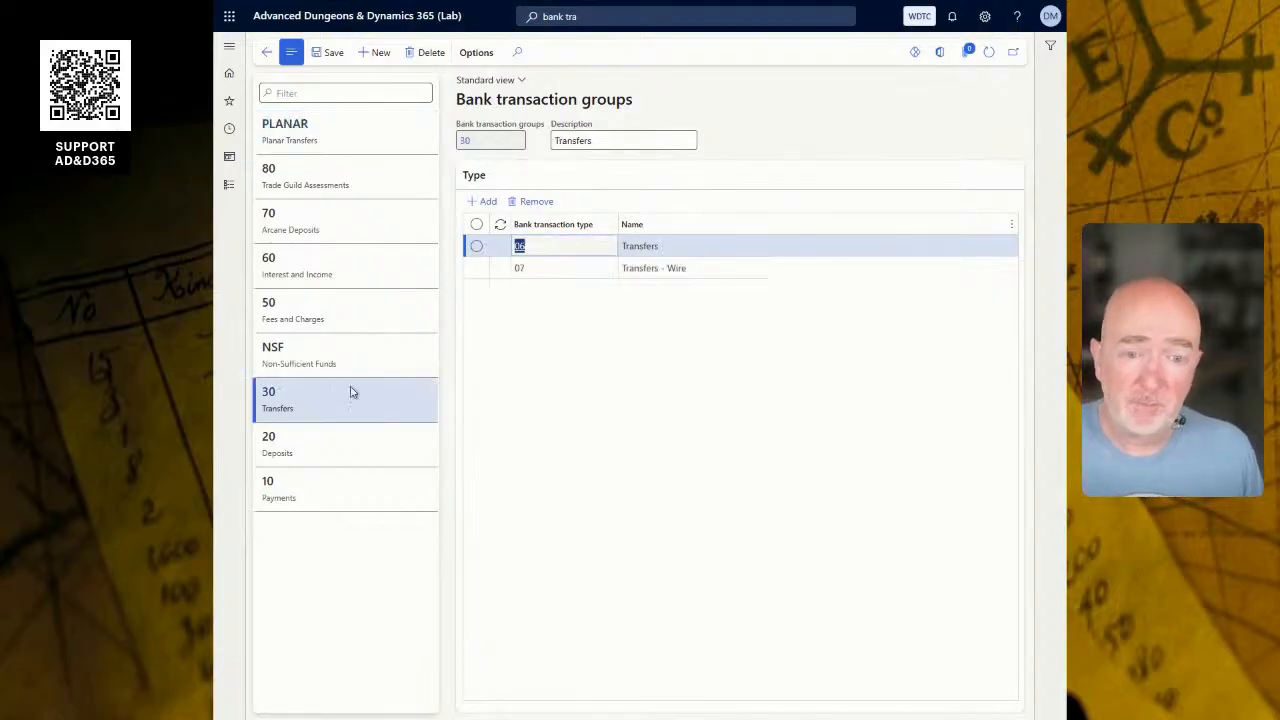
{"action": "left_click", "coordinate": [367, 145]}
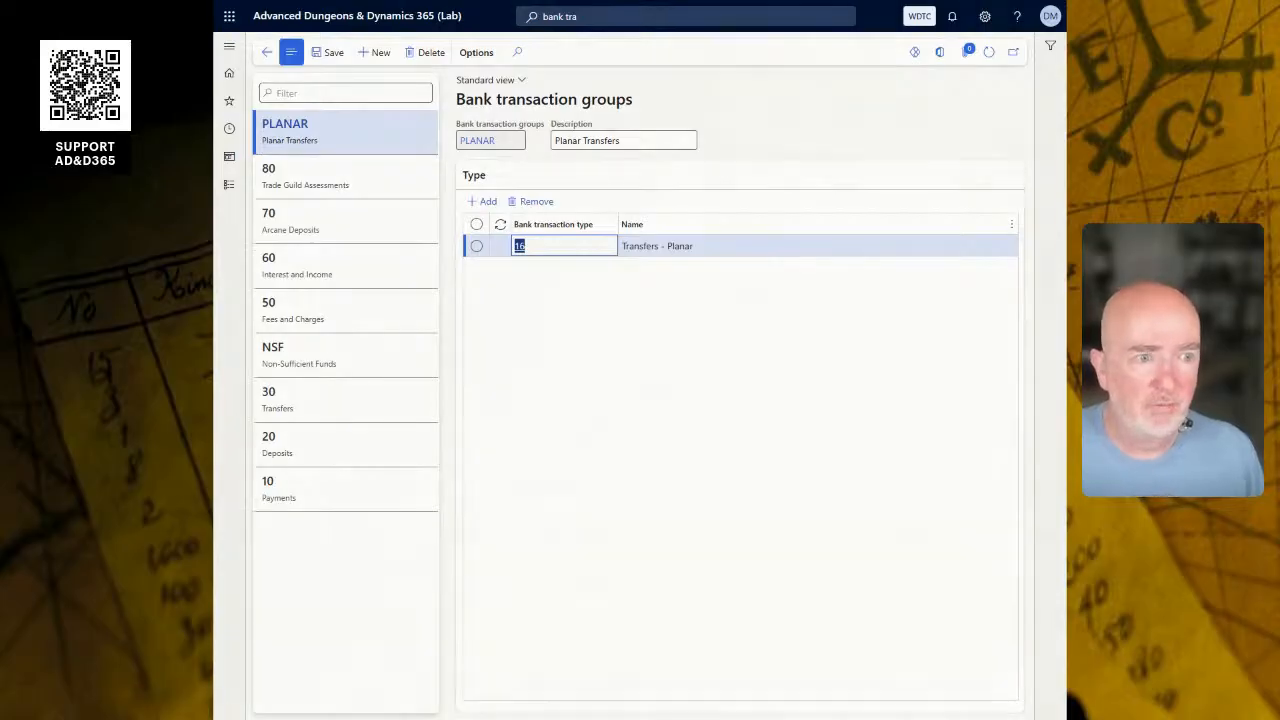
Step: Switch to the Cash and Bank Controls document in Word and review the additional groups table and Review section
{"action": "key", "text": "alt+Tab"}
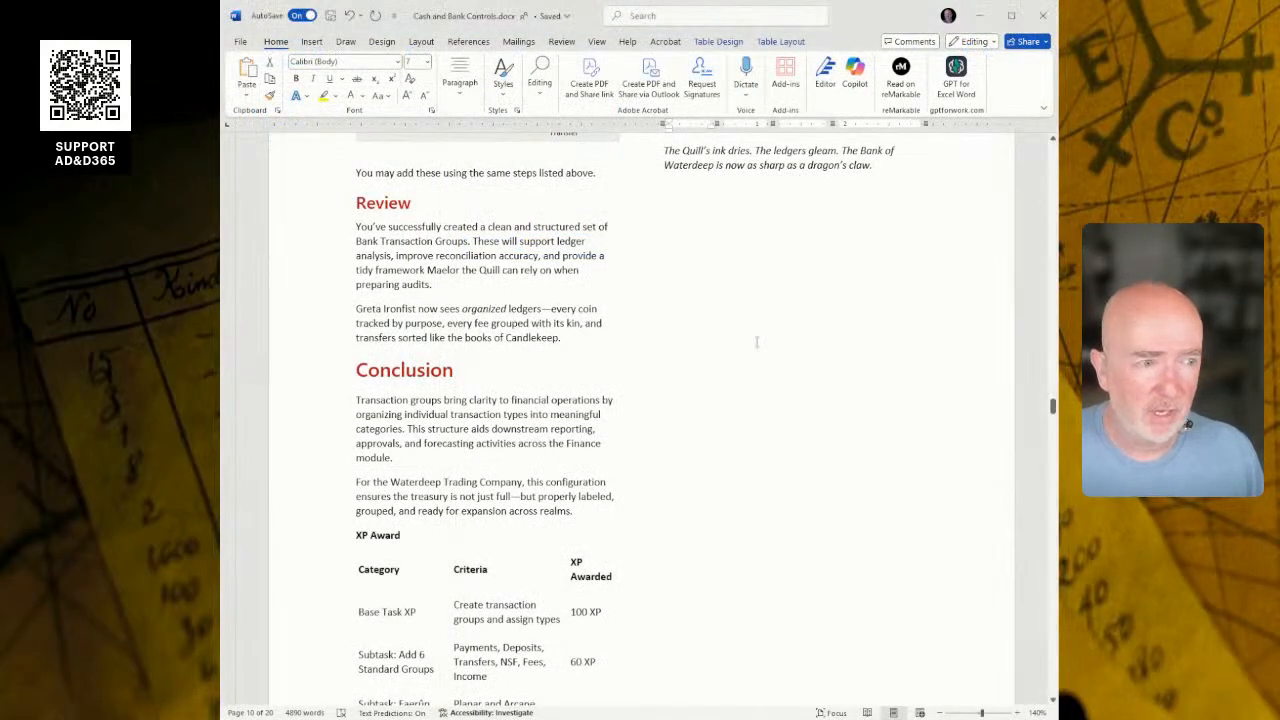
{"action": "scroll", "coordinate": [757, 342], "scroll_direction": "up", "scroll_amount": 3}
{"action": "scroll", "coordinate": [757, 342], "scroll_direction": "down", "scroll_amount": 1}
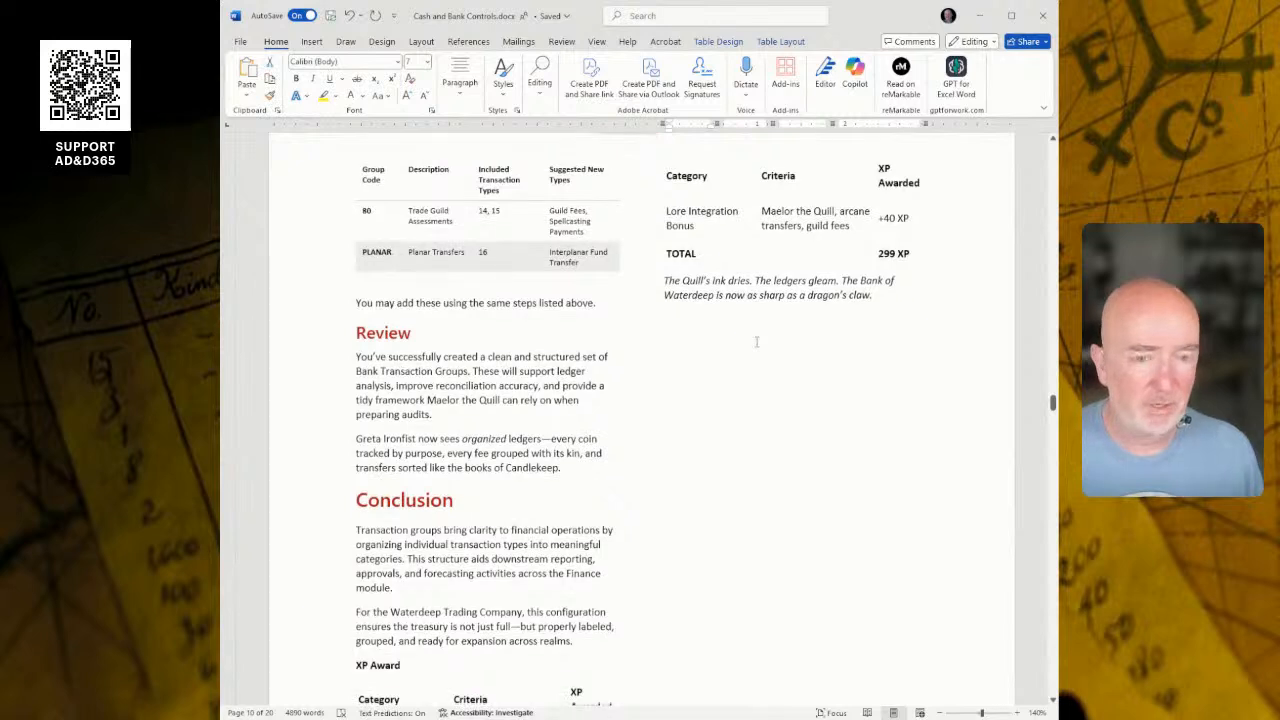